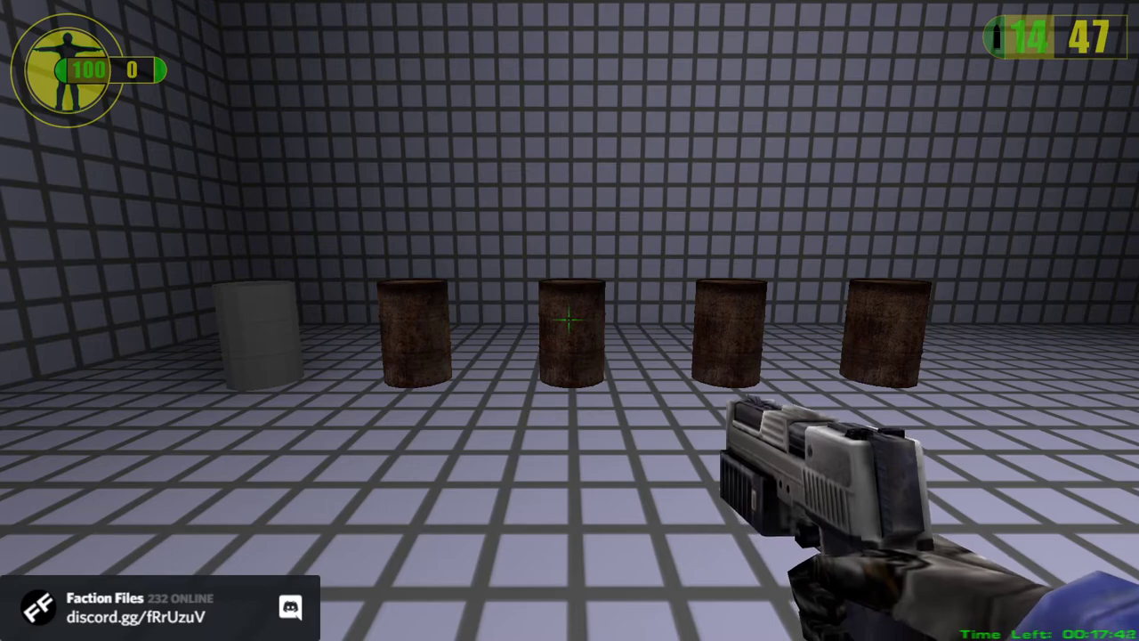
Examine the untextured grey barrel and the row of rusty barrels in the test level up close and from the side
{"action": "key", "text": "a"}
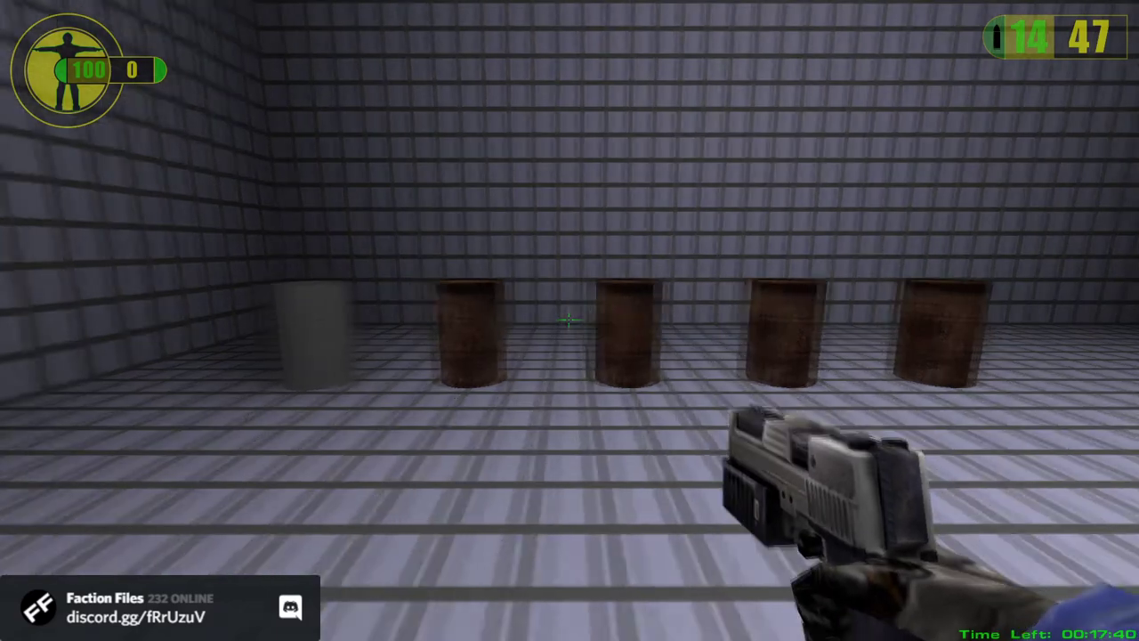
{"action": "key", "text": "w"}
{"action": "key", "text": "a"}
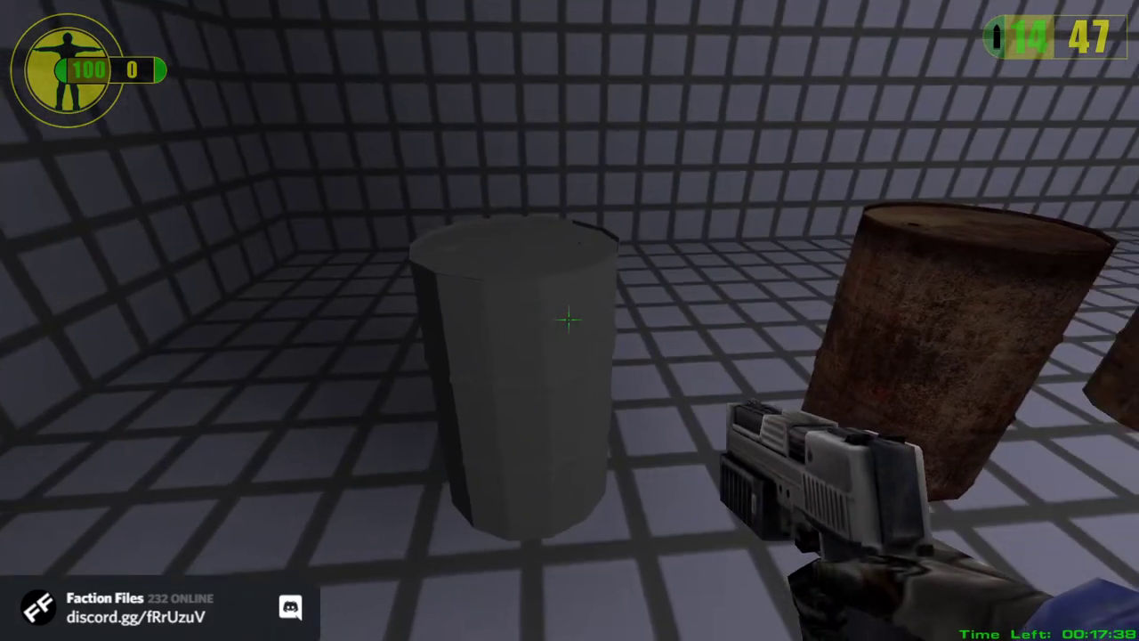
{"action": "key", "text": "a"}
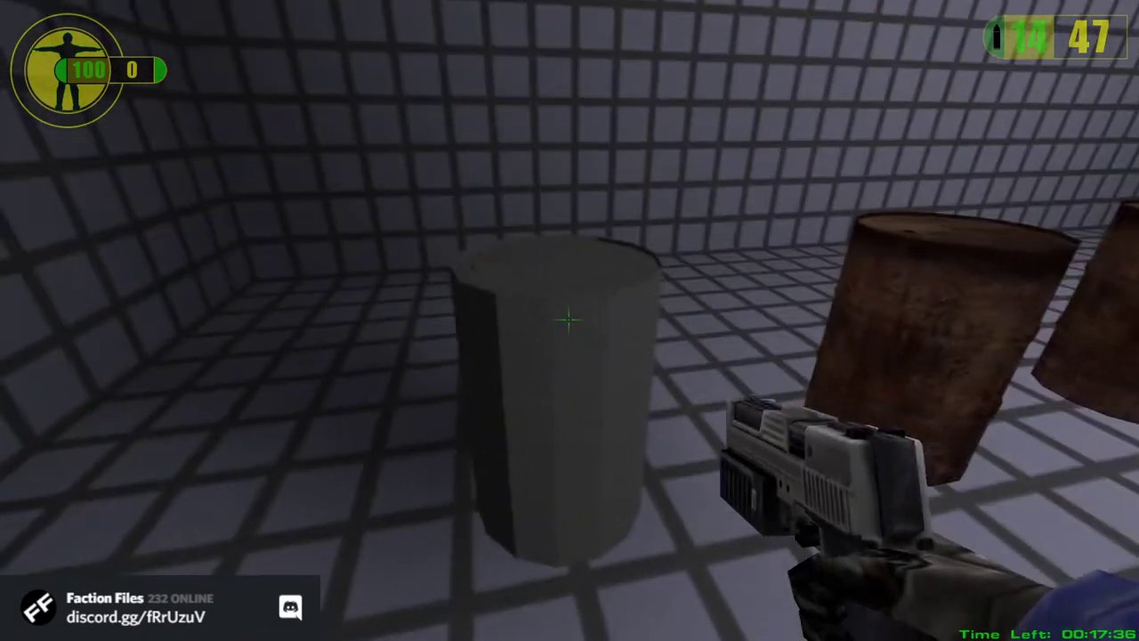
{"action": "key", "text": "d"}
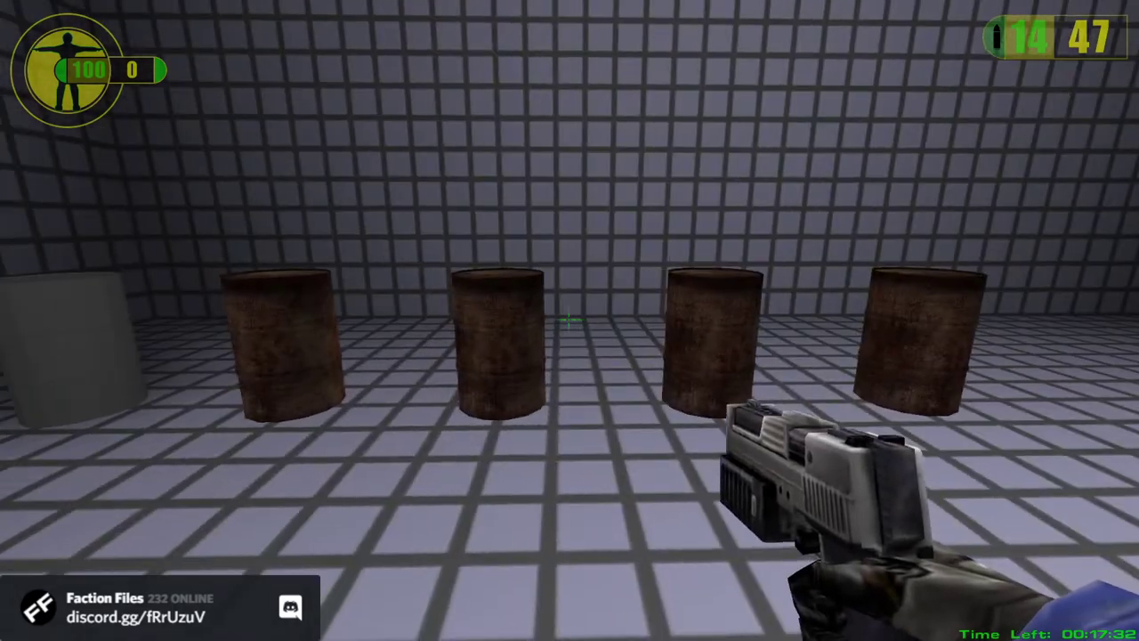
{"action": "key", "text": "a"}
{"action": "key", "text": "s"}
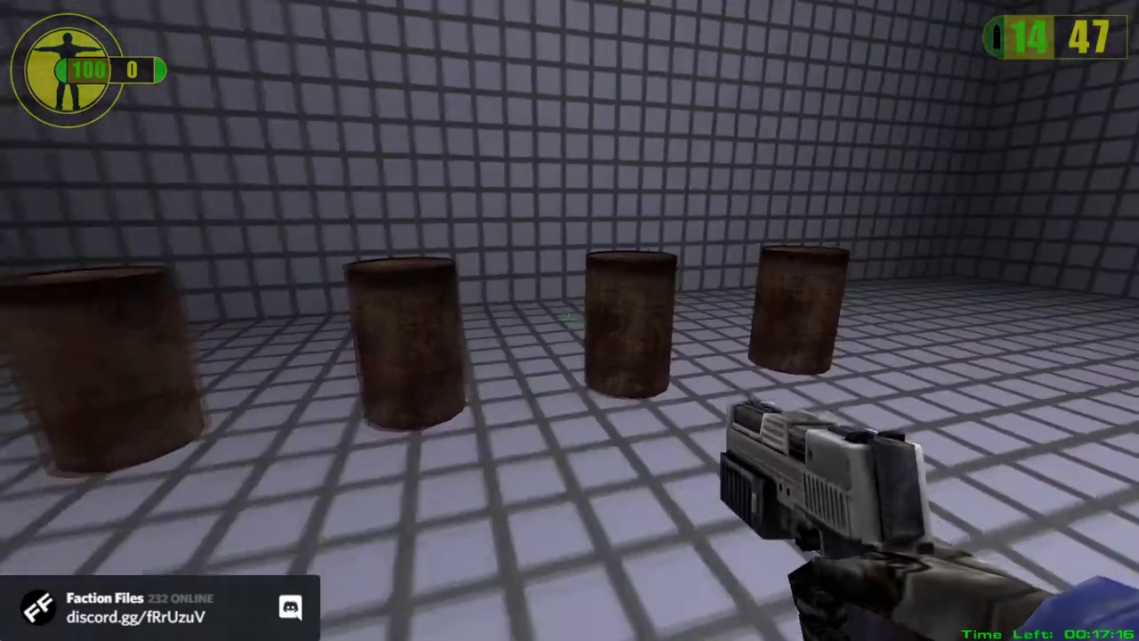
{"action": "key", "text": "s"}
{"action": "key", "text": "d"}
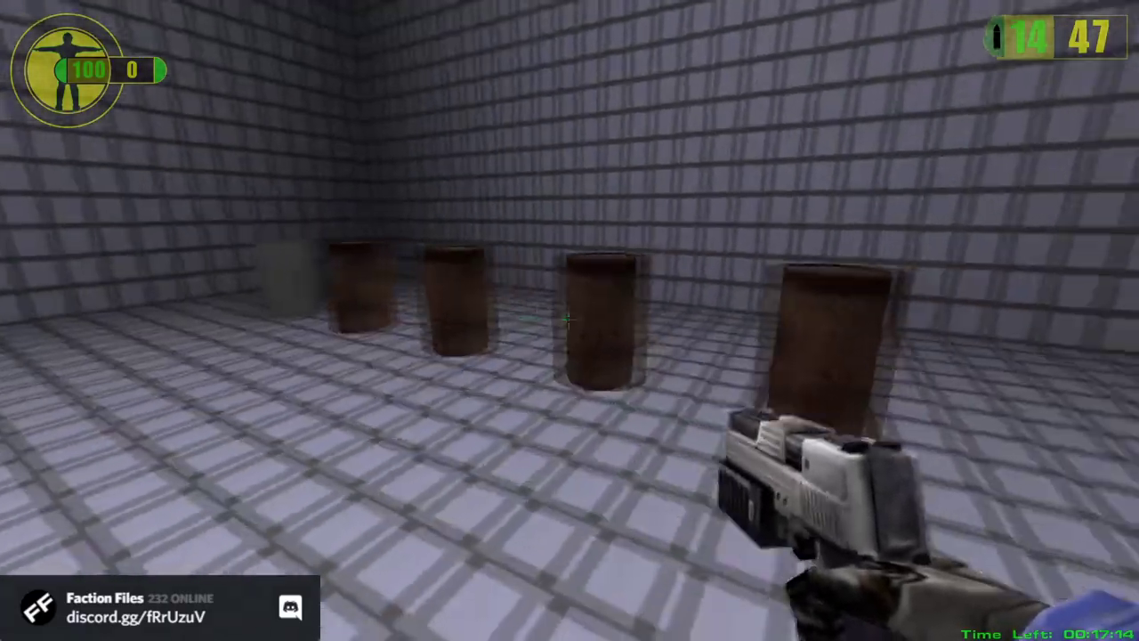
{"action": "key", "text": "d"}
{"action": "key", "text": "a"}
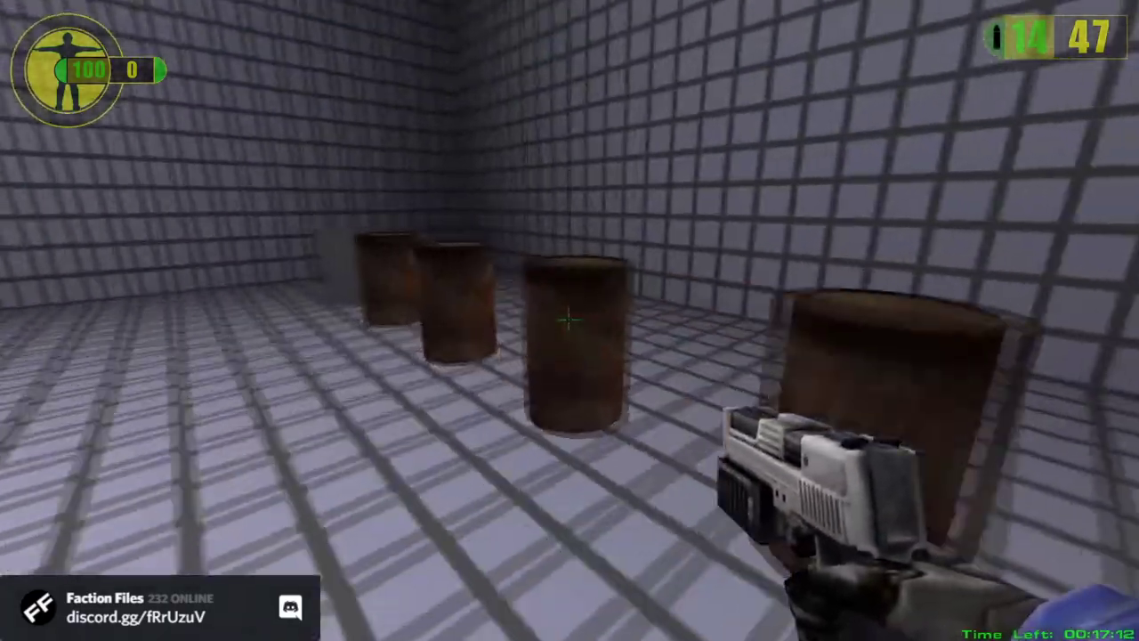
{"action": "key", "text": "s"}
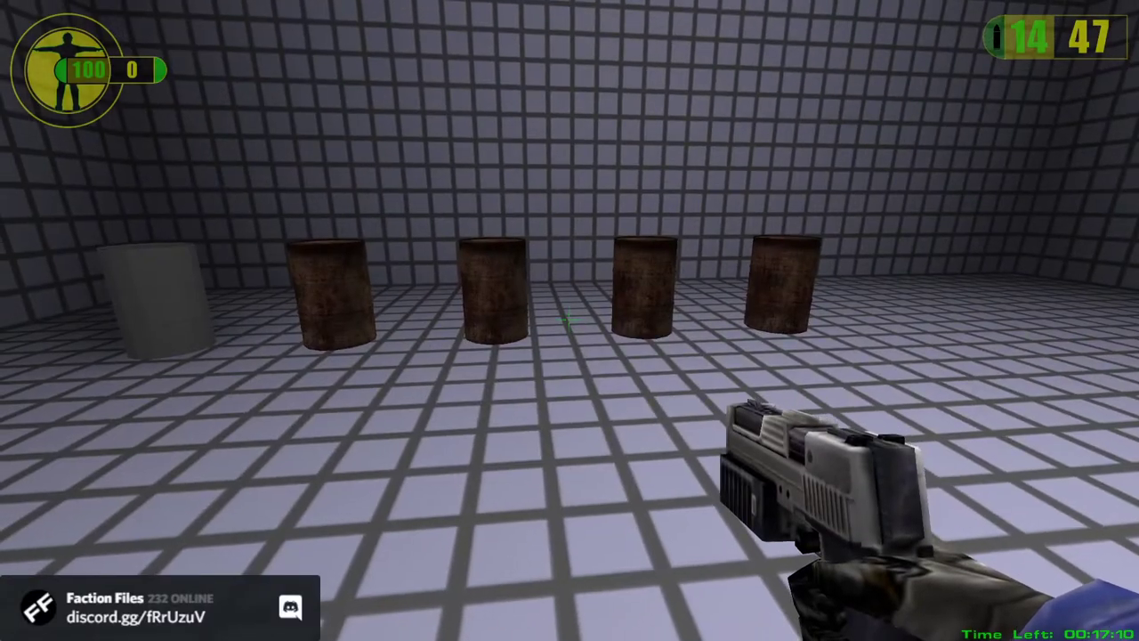
{"action": "key", "text": "w"}
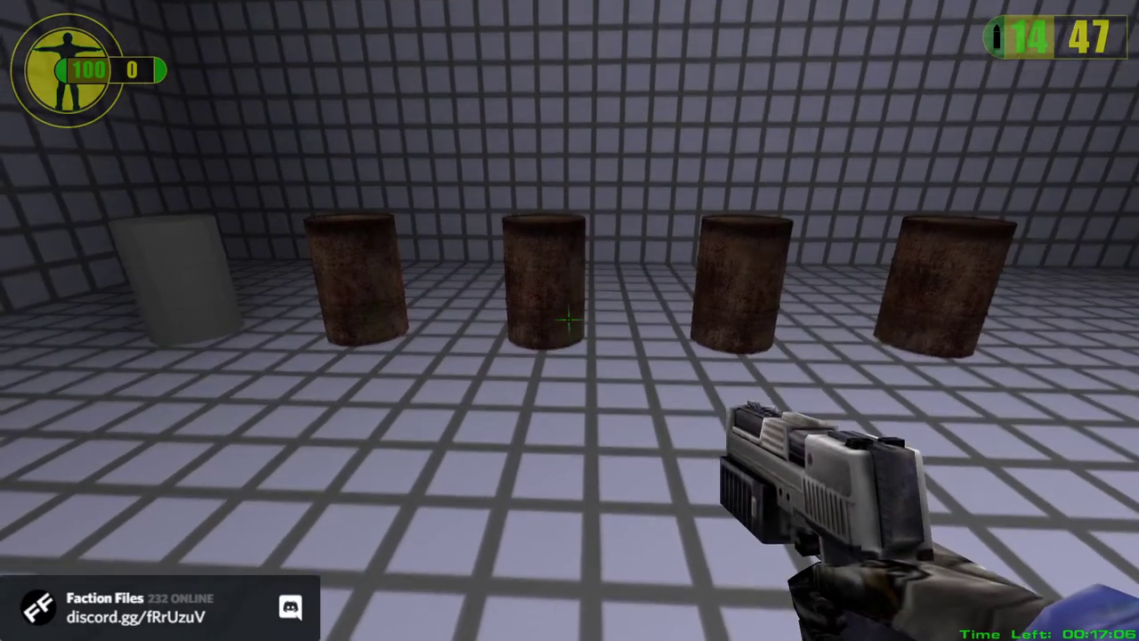
{"action": "key", "text": "w"}
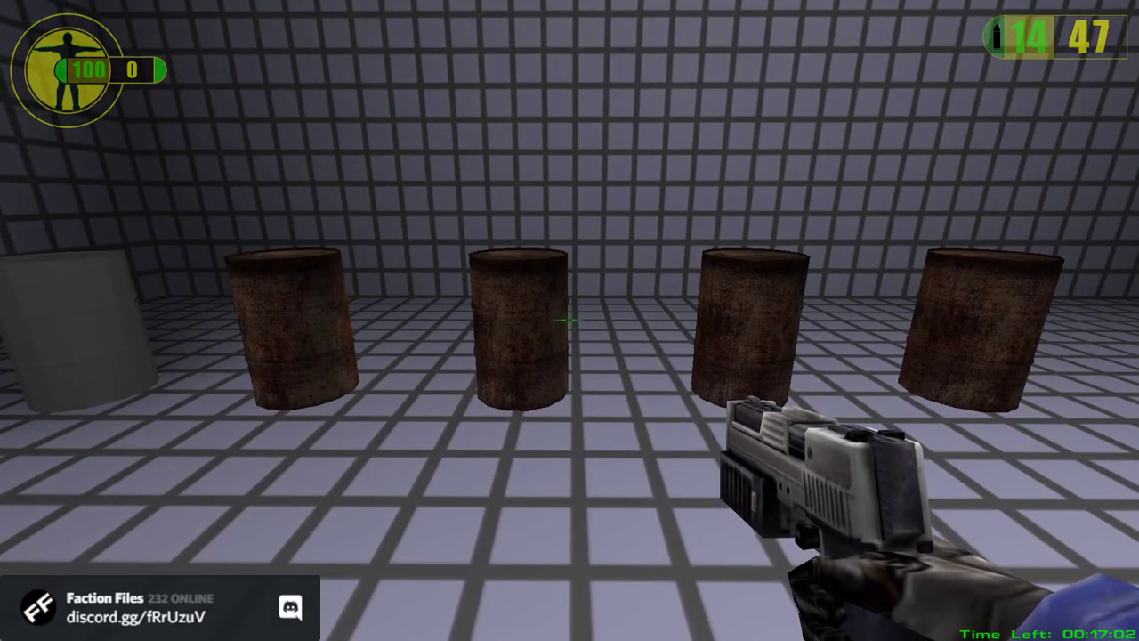
{"action": "key", "text": "s"}
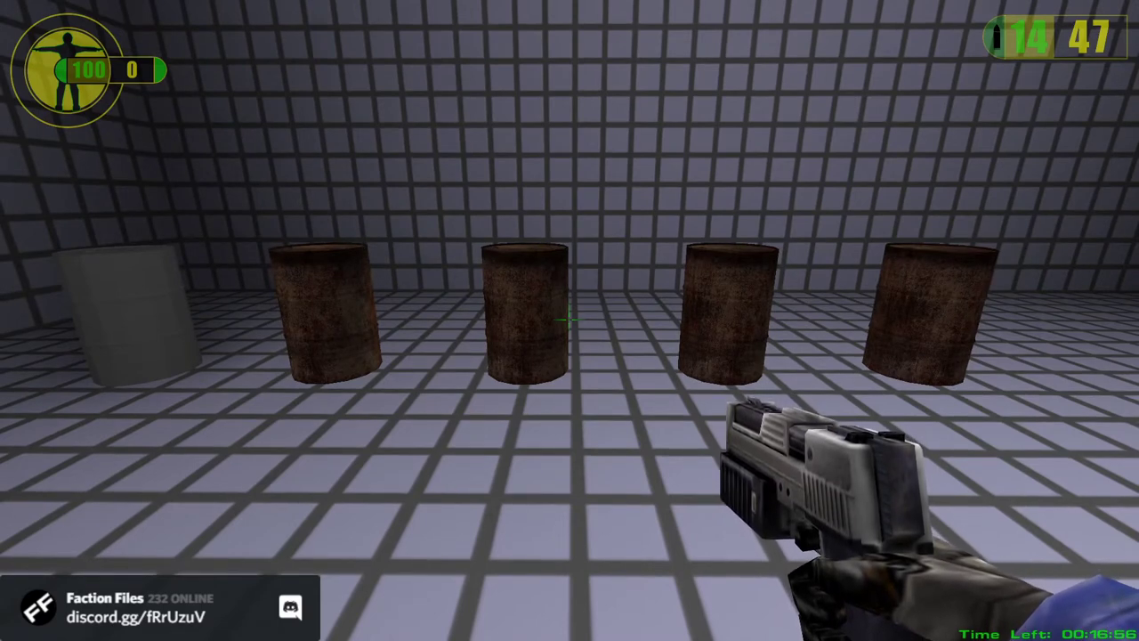
{"action": "key", "text": "d"}
{"action": "key", "text": "a"}
{"action": "key", "text": "s"}
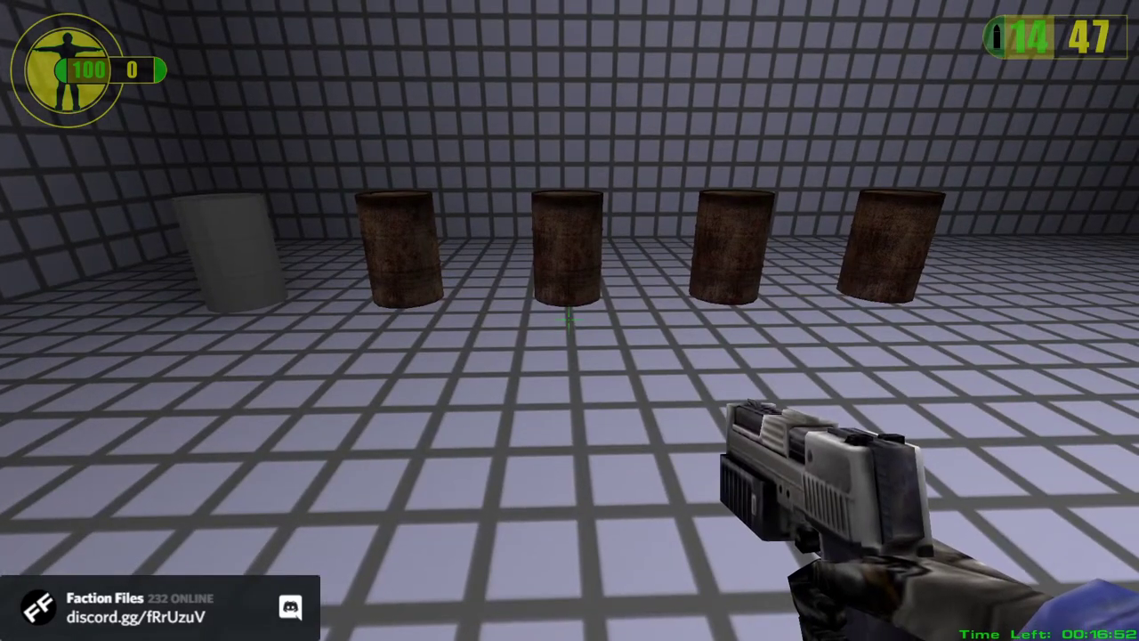
{"action": "key", "text": "w"}
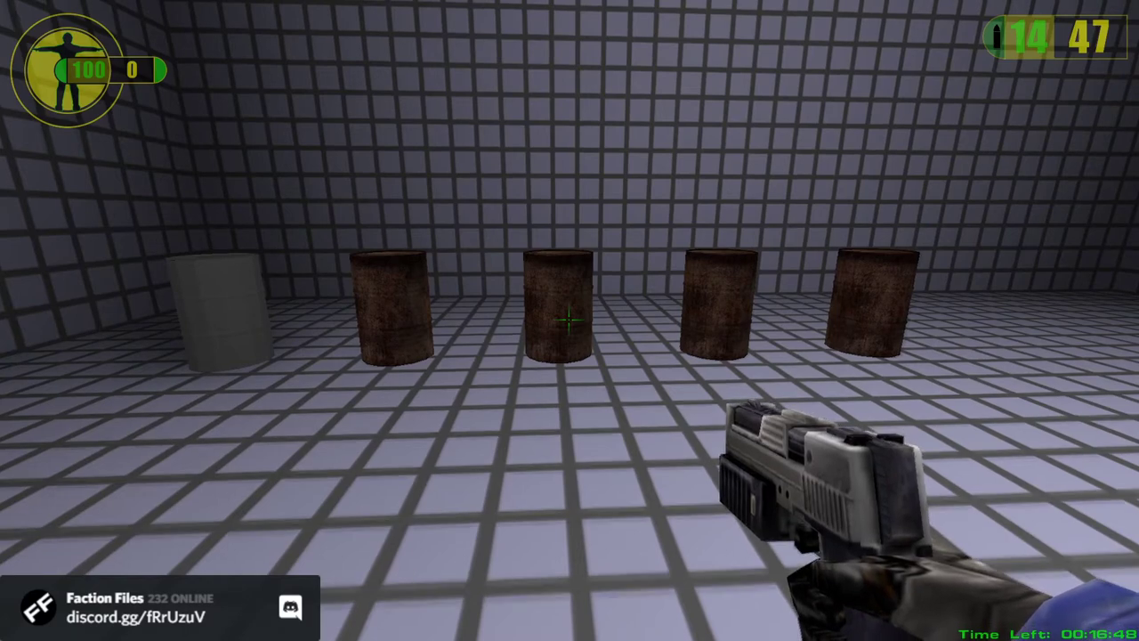
{"action": "key", "text": "w"}
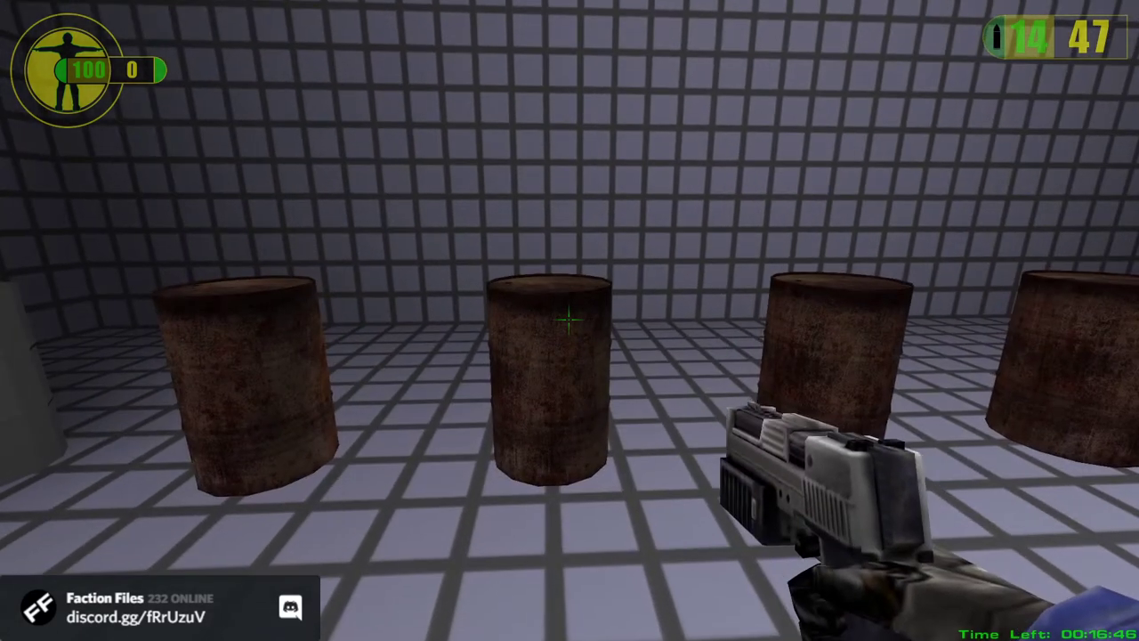
{"action": "key", "text": "s"}
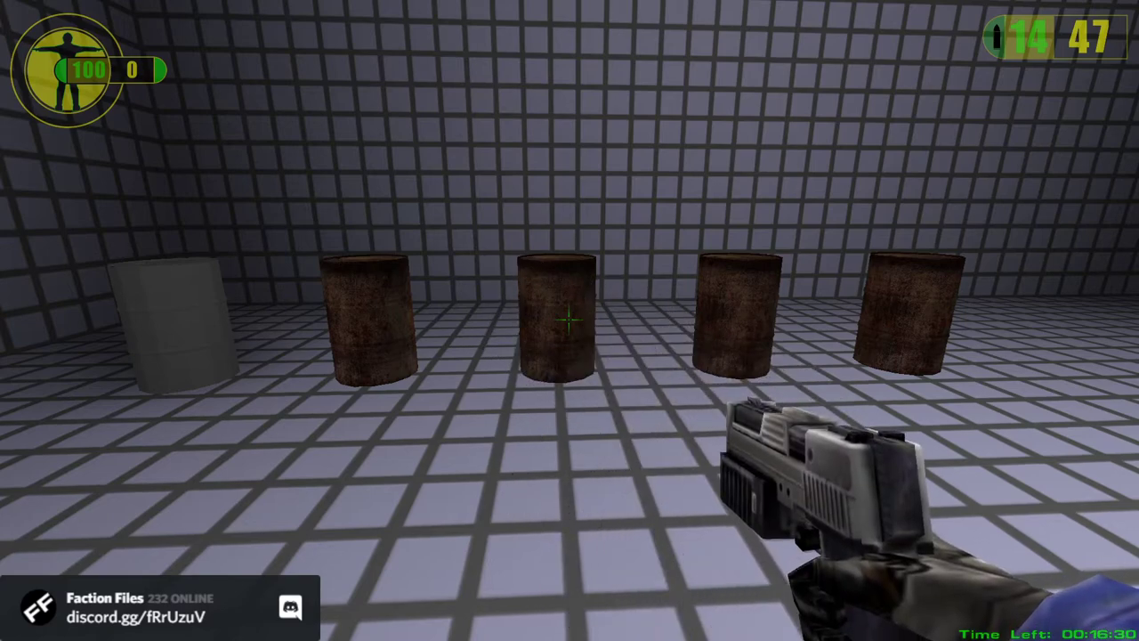
{"action": "key", "text": "w"}
{"action": "key", "text": "s"}
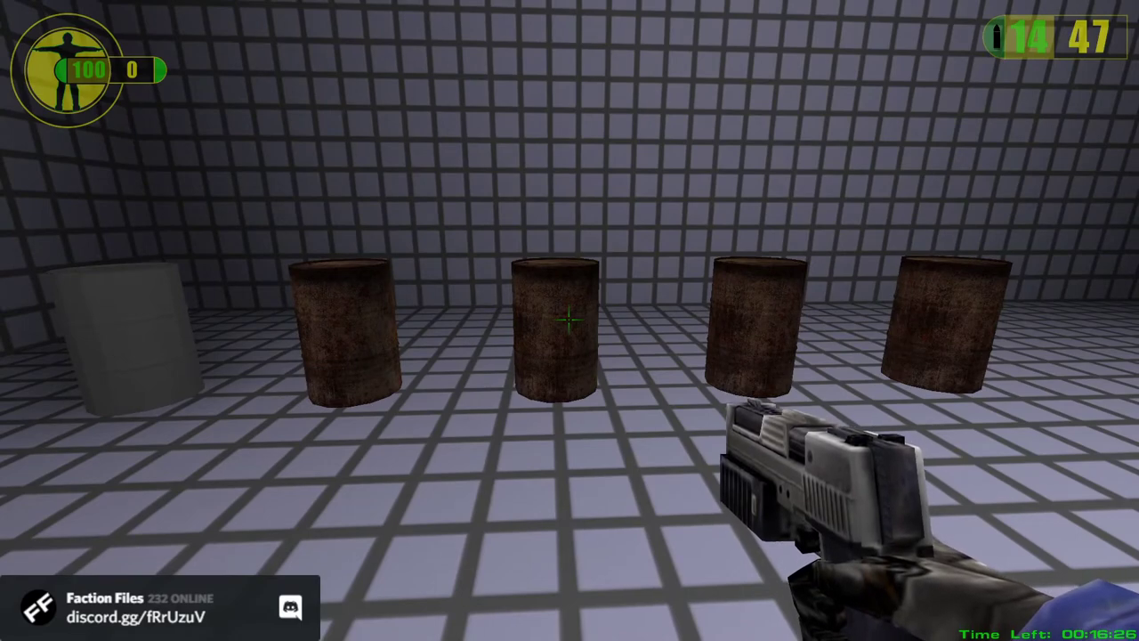
{"action": "key", "text": "s"}
{"action": "key", "text": "w"}
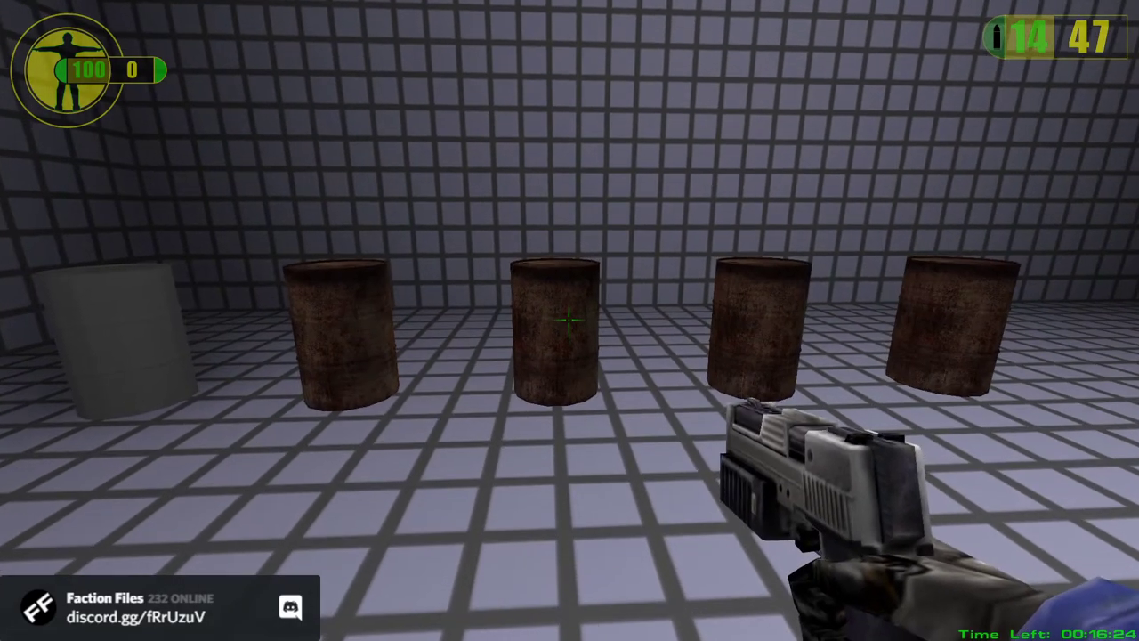
{"action": "key", "text": "s"}
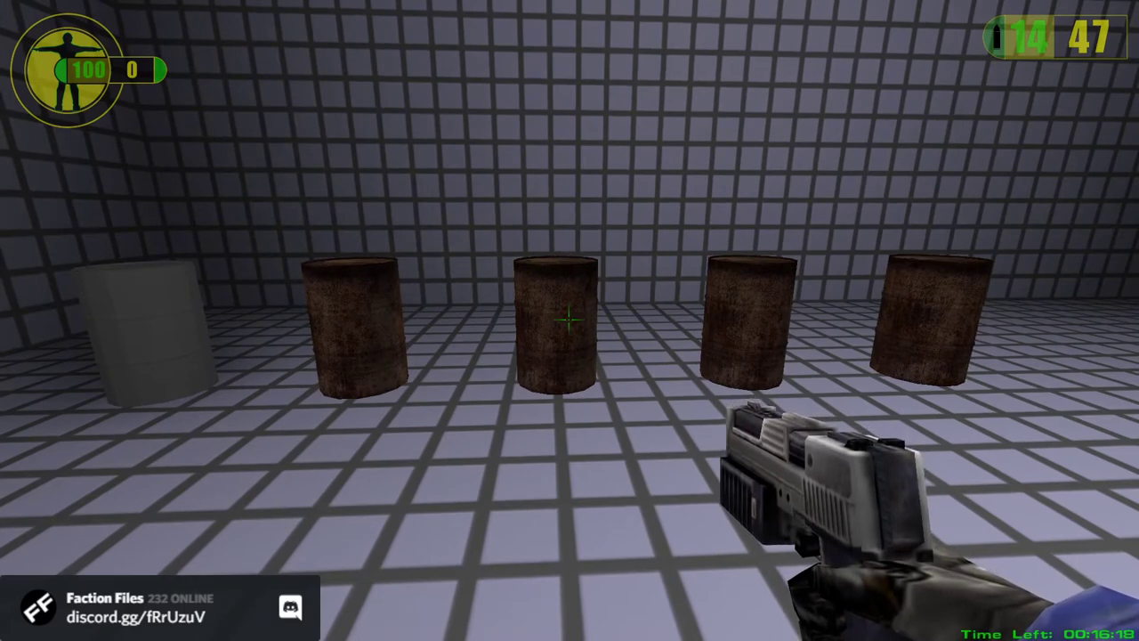
{"action": "key", "text": "s"}
{"action": "key", "text": "s"}
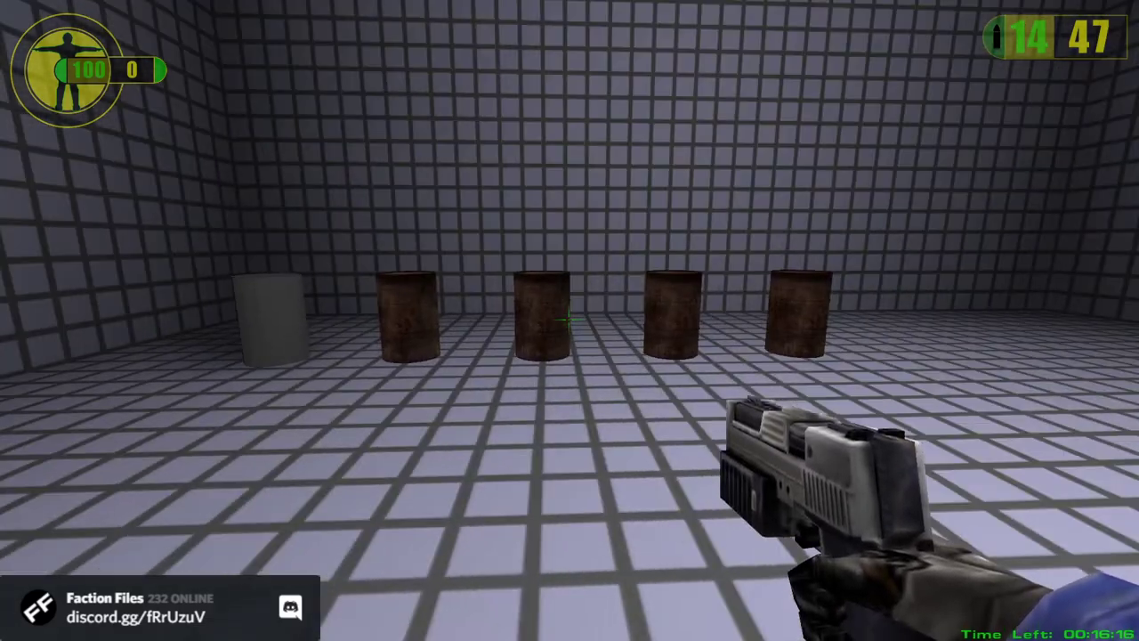
{"action": "key", "text": "s"}
{"action": "key", "text": "w"}
{"action": "key", "text": "s"}
{"action": "key", "text": "w"}
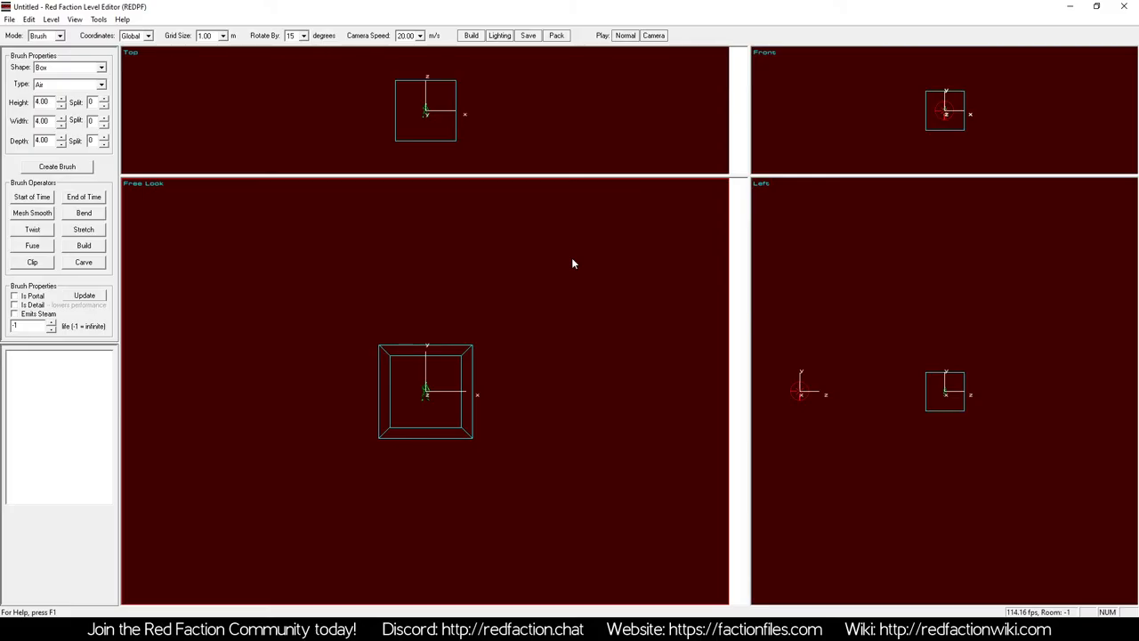
Switch to File Explorer and open the originalsource folder inside metal_barrel's good folder to view its files
{"action": "left_click_drag", "start_coordinate": [1138, 125], "coordinate": [336, 56]}
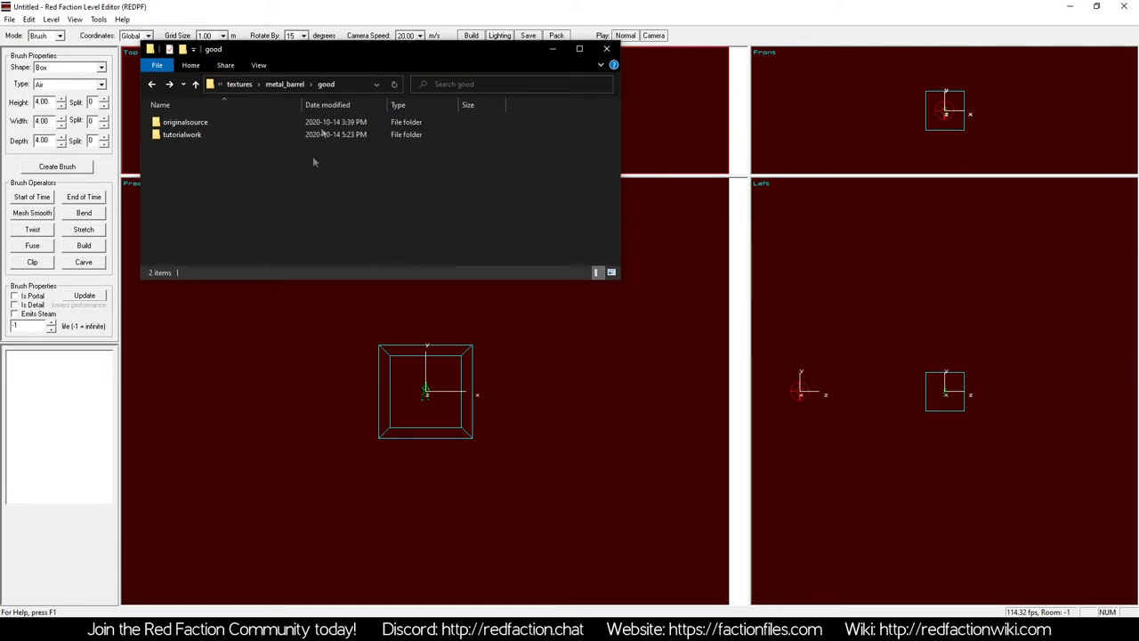
{"action": "left_click", "coordinate": [199, 124]}
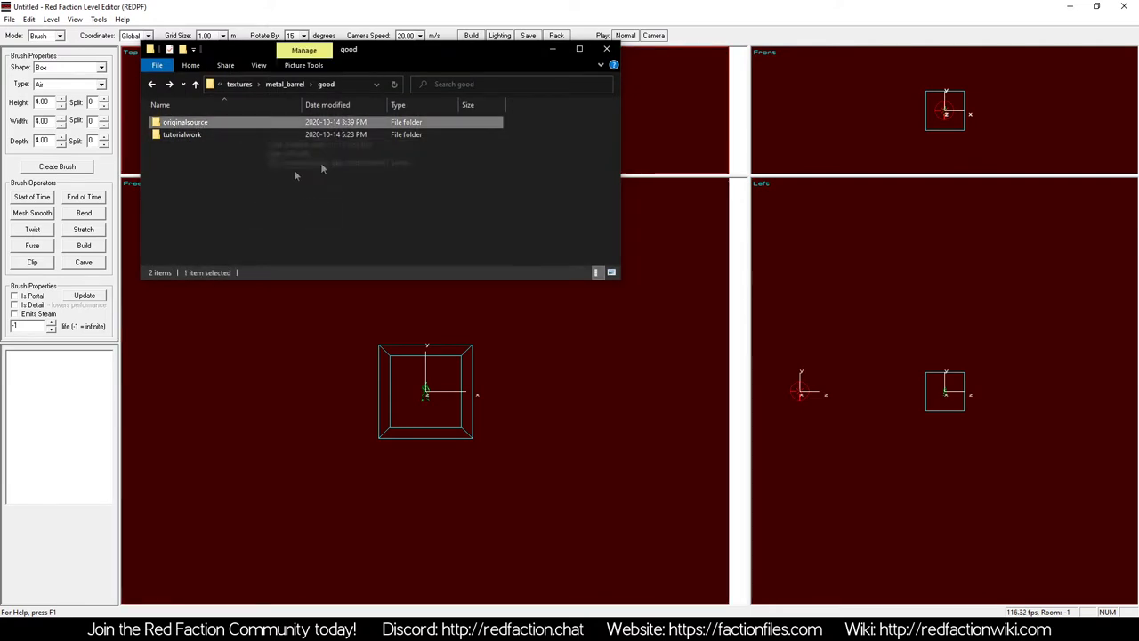
{"action": "left_click_drag", "start_coordinate": [293, 190], "coordinate": [80, 40]}
{"action": "left_click", "coordinate": [216, 151]}
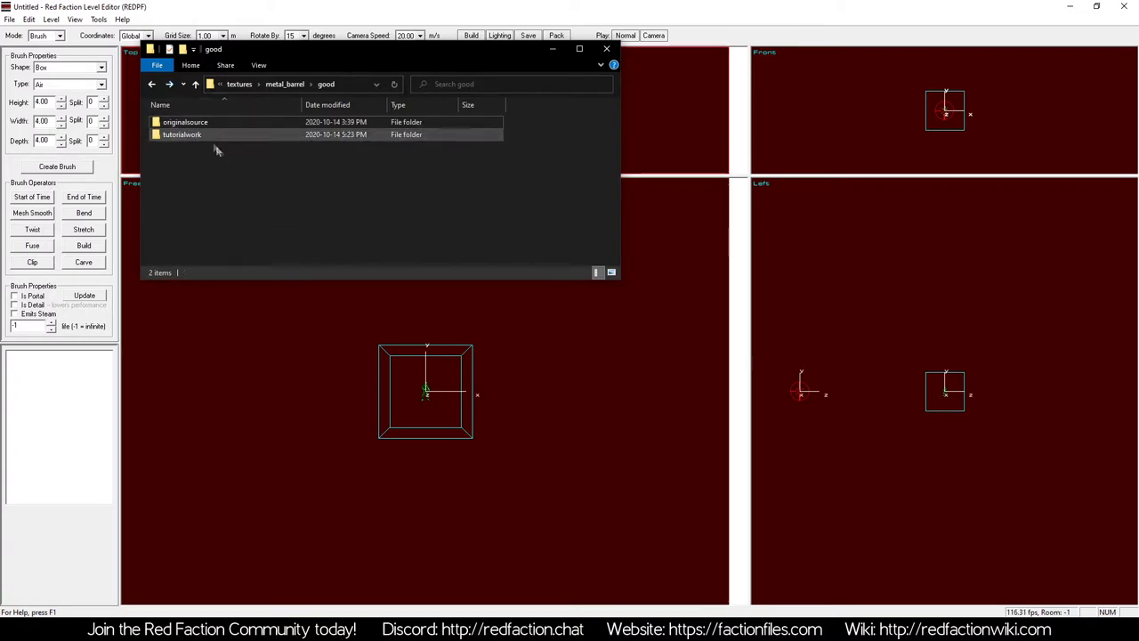
{"action": "double_click", "coordinate": [201, 125]}
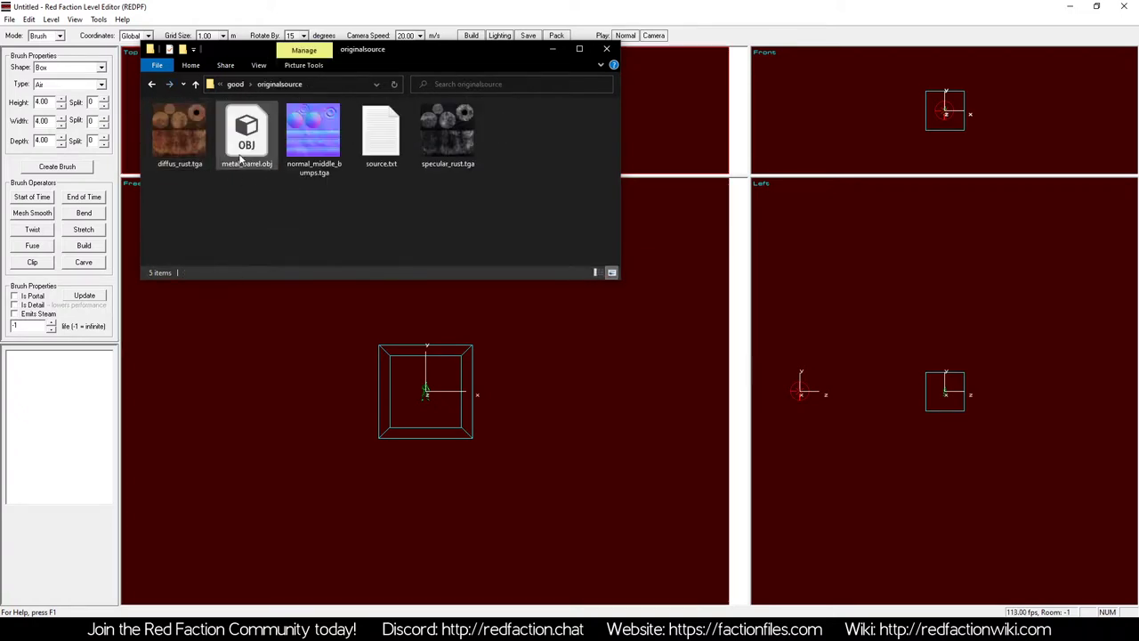
{"action": "left_click_drag", "start_coordinate": [534, 218], "coordinate": [197, 140]}
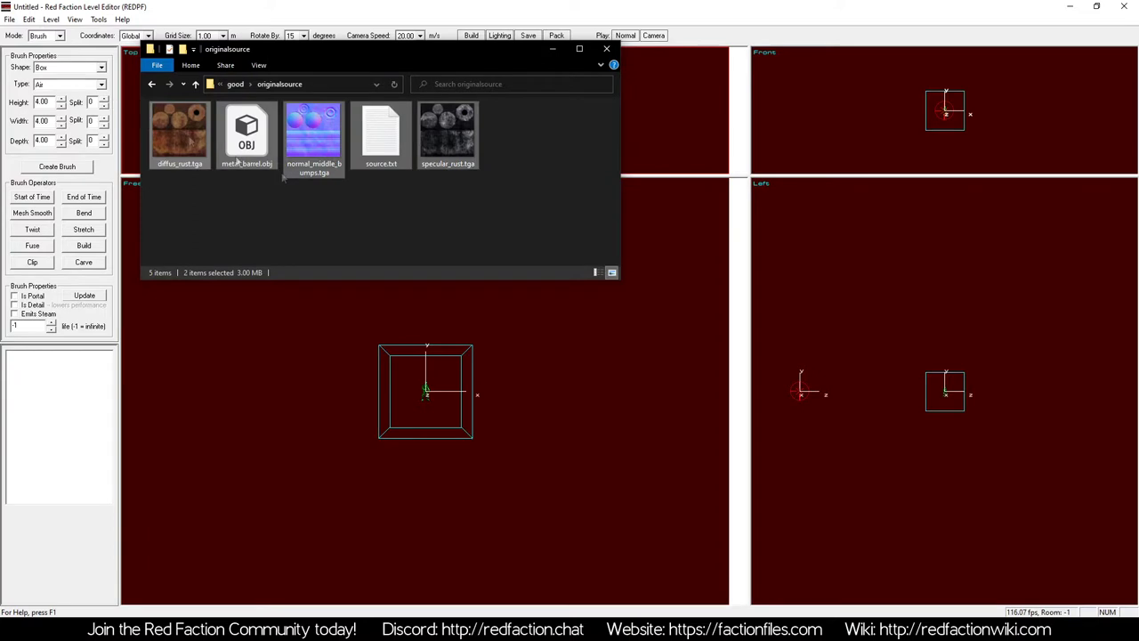
{"action": "left_click", "coordinate": [397, 210]}
Open source.txt, highlight the metal barrels pack's web address, and close the file
{"action": "double_click", "coordinate": [394, 140]}
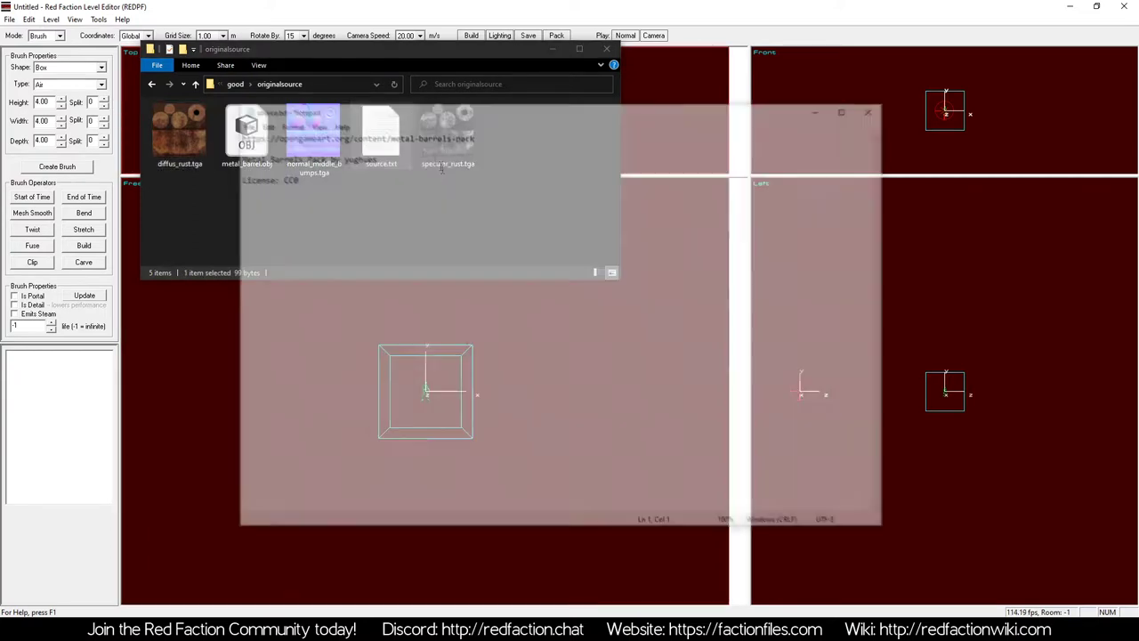
{"action": "left_click_drag", "start_coordinate": [473, 135], "coordinate": [235, 132]}
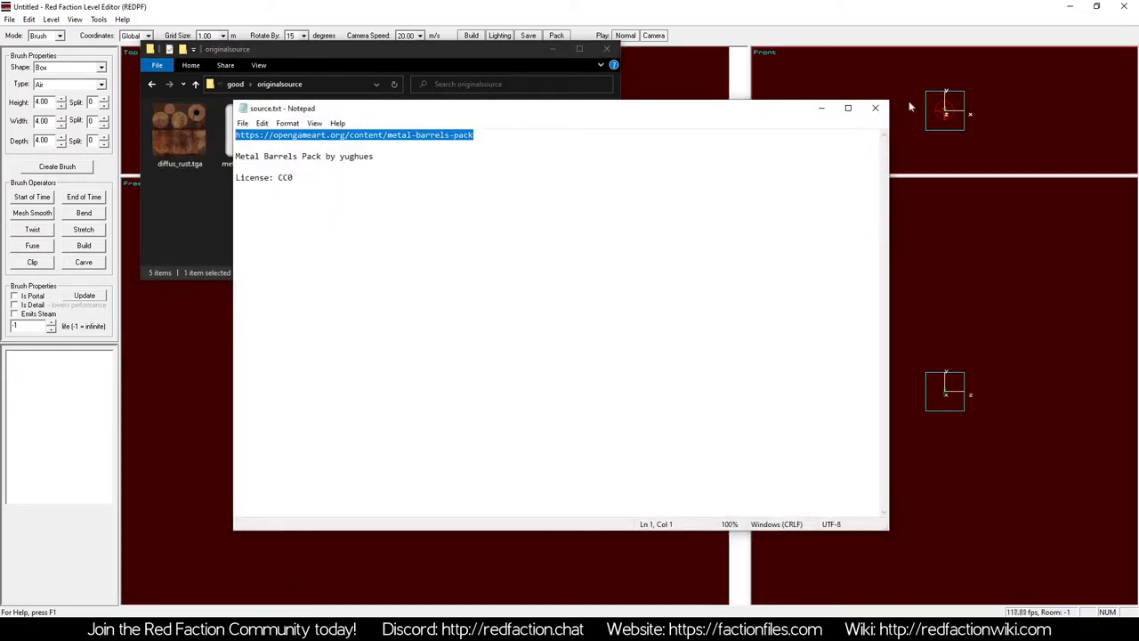
{"action": "left_click", "coordinate": [875, 108]}
Single out metal_barrel.obj and the diffus_rust.tga, normal_middle_bumps.tga and specular_rust.tga textures in turn
{"action": "left_click", "coordinate": [249, 142]}
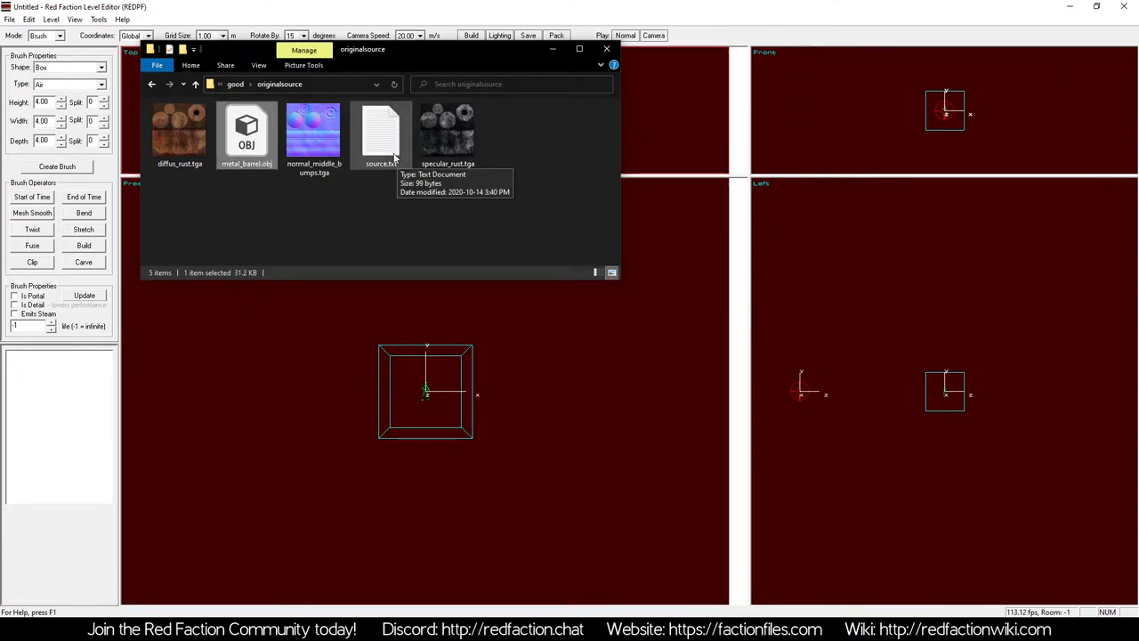
{"action": "left_click", "coordinate": [188, 147]}
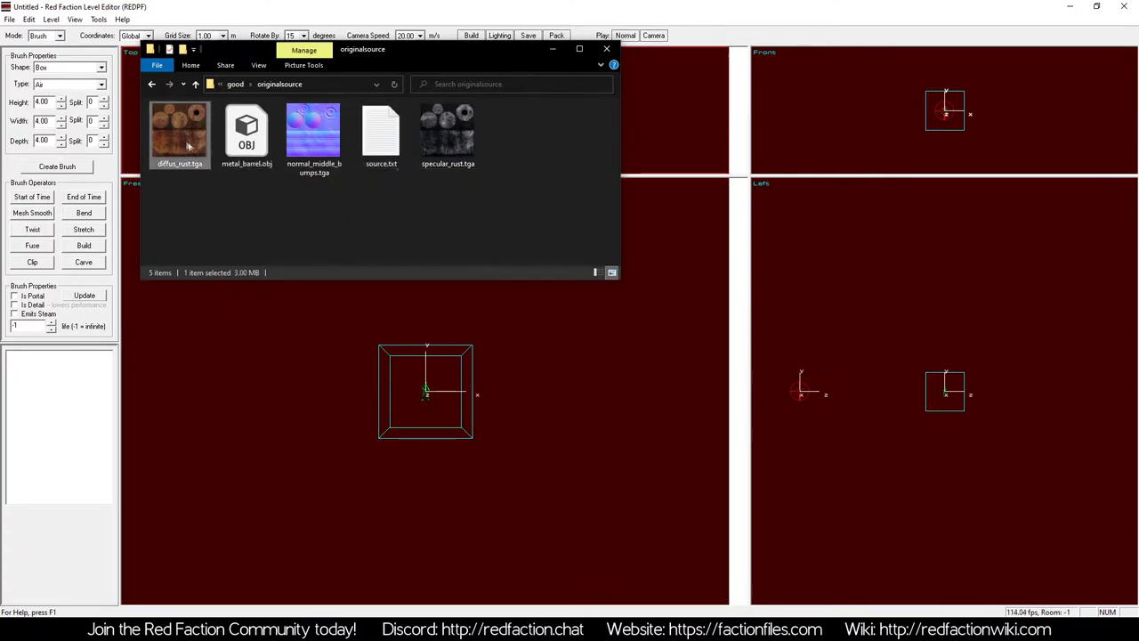
{"action": "left_click", "coordinate": [304, 146]}
{"action": "left_click", "coordinate": [434, 152]}
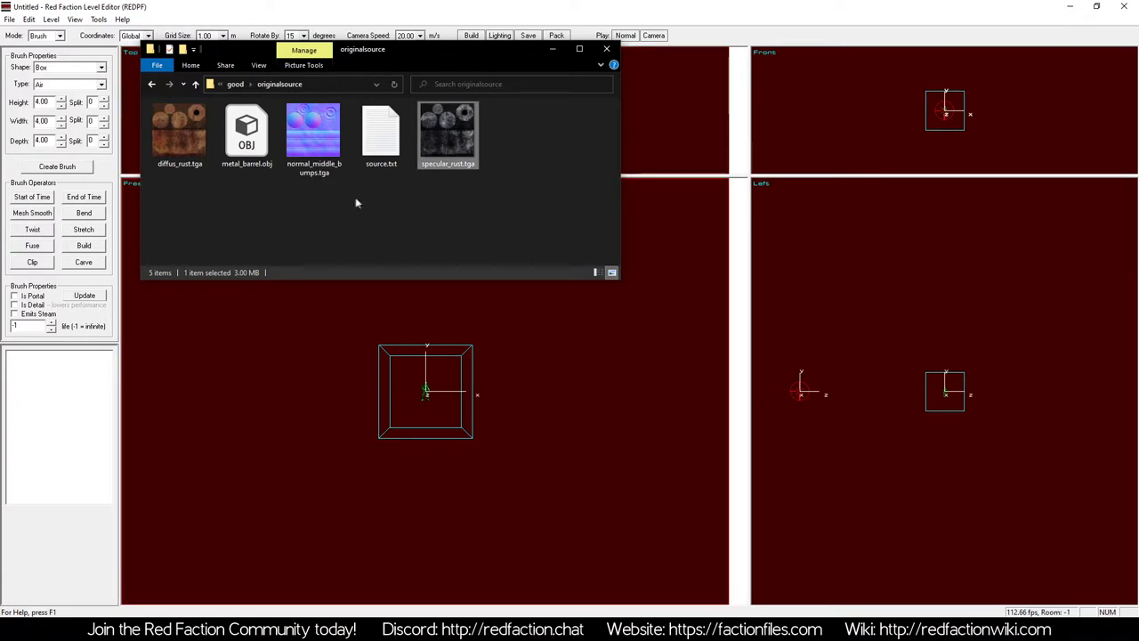
Go back to the good folder, open tutorialwork, and view the mtl_gbrbarrelrust2.tga texture before closing the image viewer
{"action": "key", "text": "alt+Left"}
{"action": "double_click", "coordinate": [192, 136]}
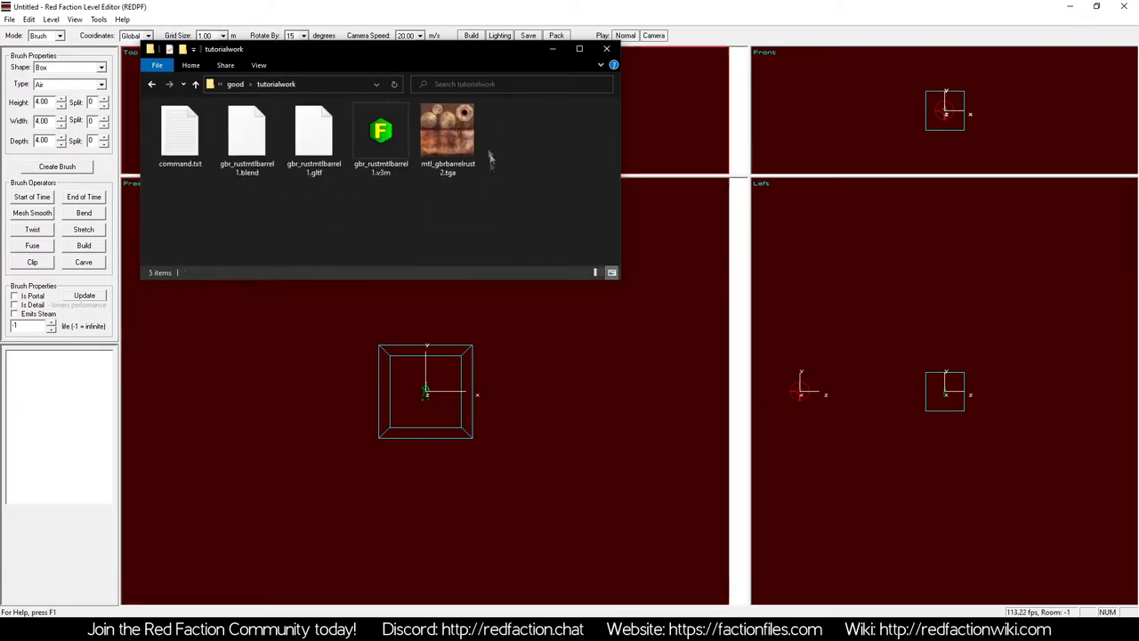
{"action": "left_click", "coordinate": [434, 158]}
{"action": "double_click", "coordinate": [449, 142]}
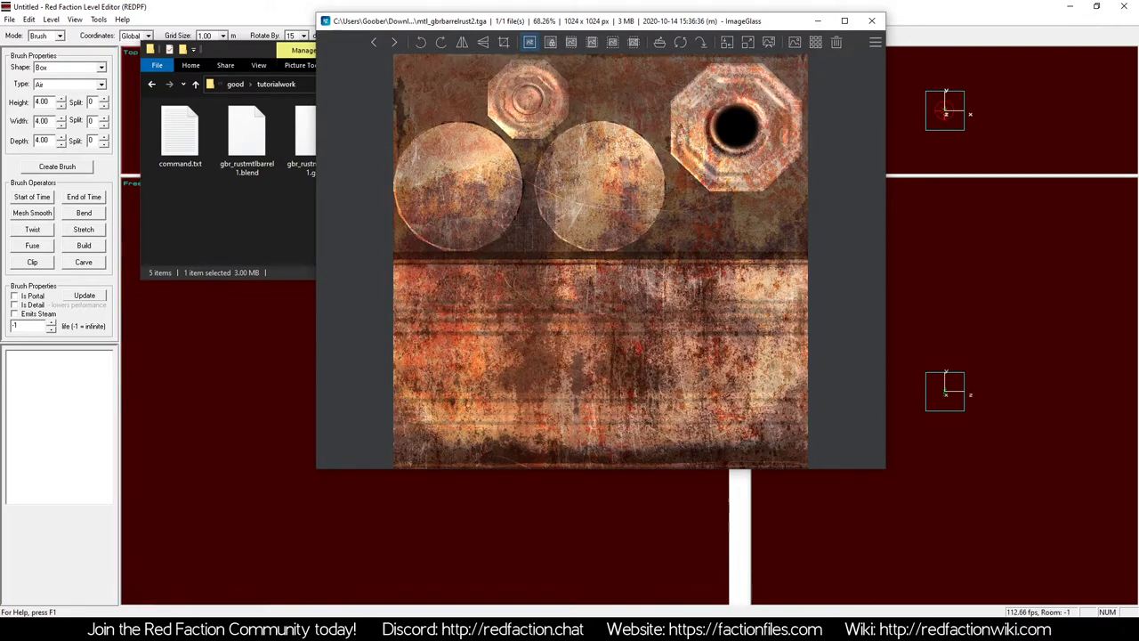
{"action": "left_click", "coordinate": [871, 20]}
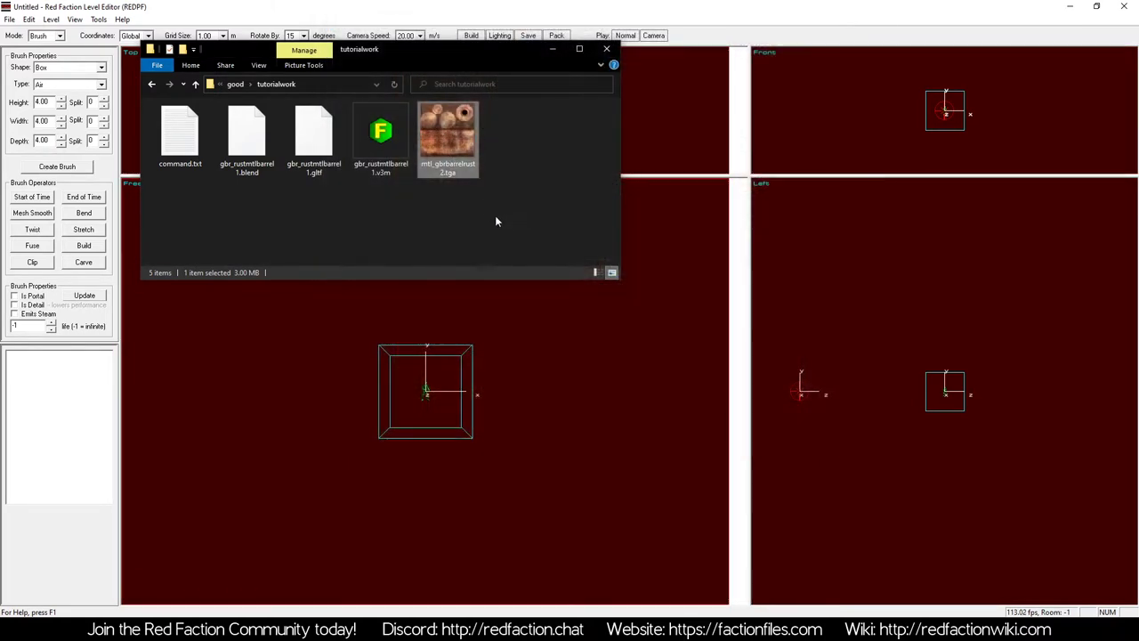
Single out command.txt, the group of command, .blend and .gltf files, and the .v3m mesh with its .tga texture
{"action": "left_click", "coordinate": [495, 216]}
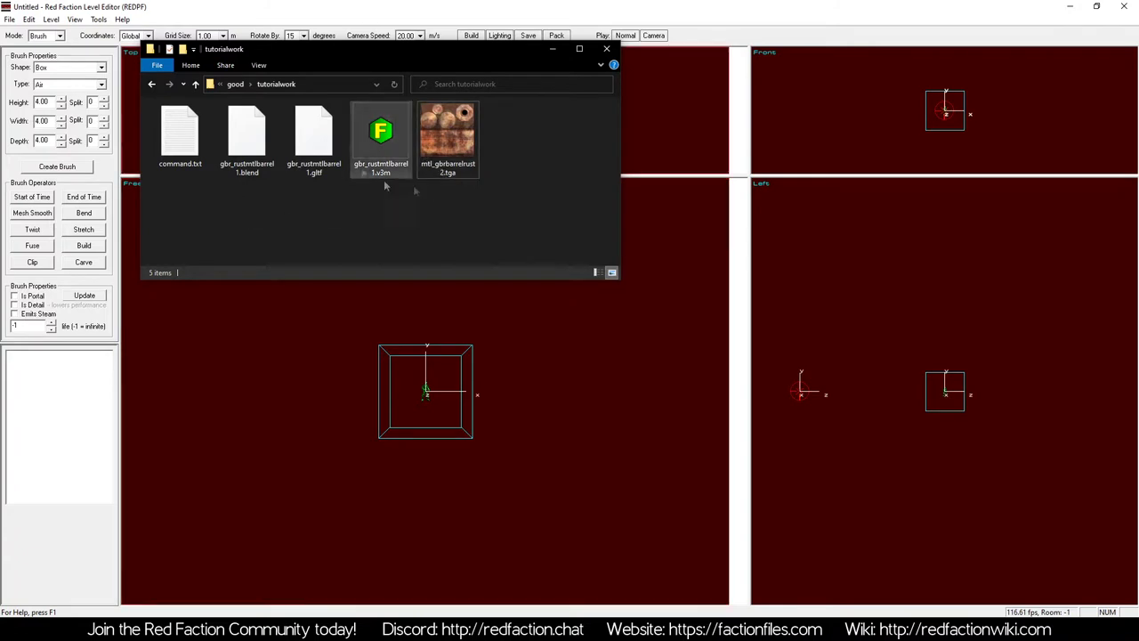
{"action": "left_click", "coordinate": [203, 173]}
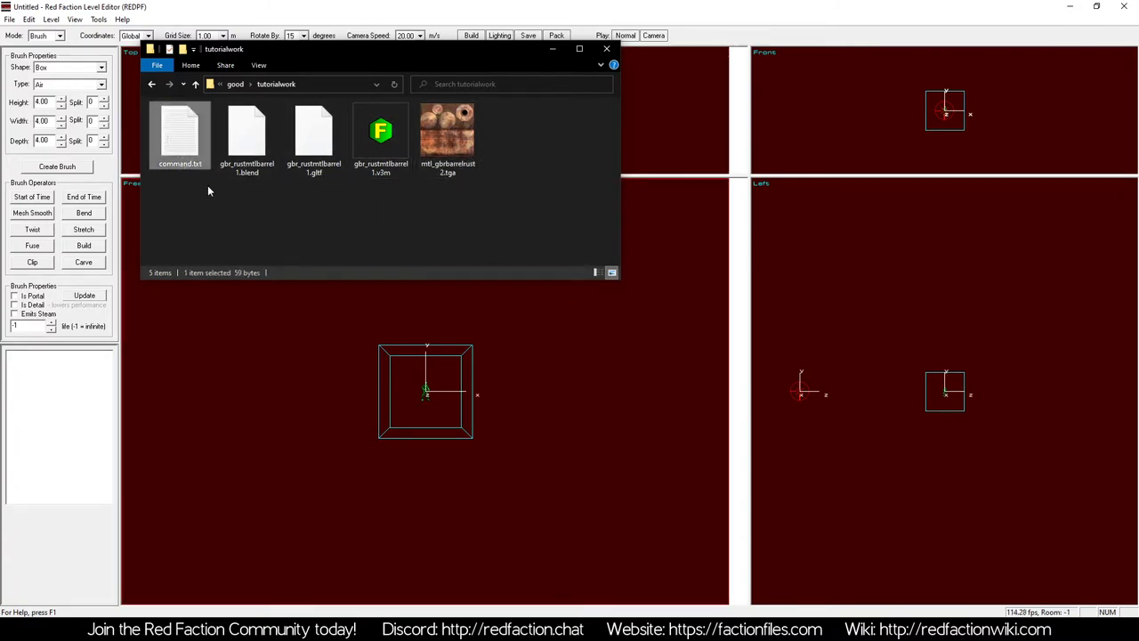
{"action": "left_click_drag", "start_coordinate": [336, 196], "coordinate": [191, 130]}
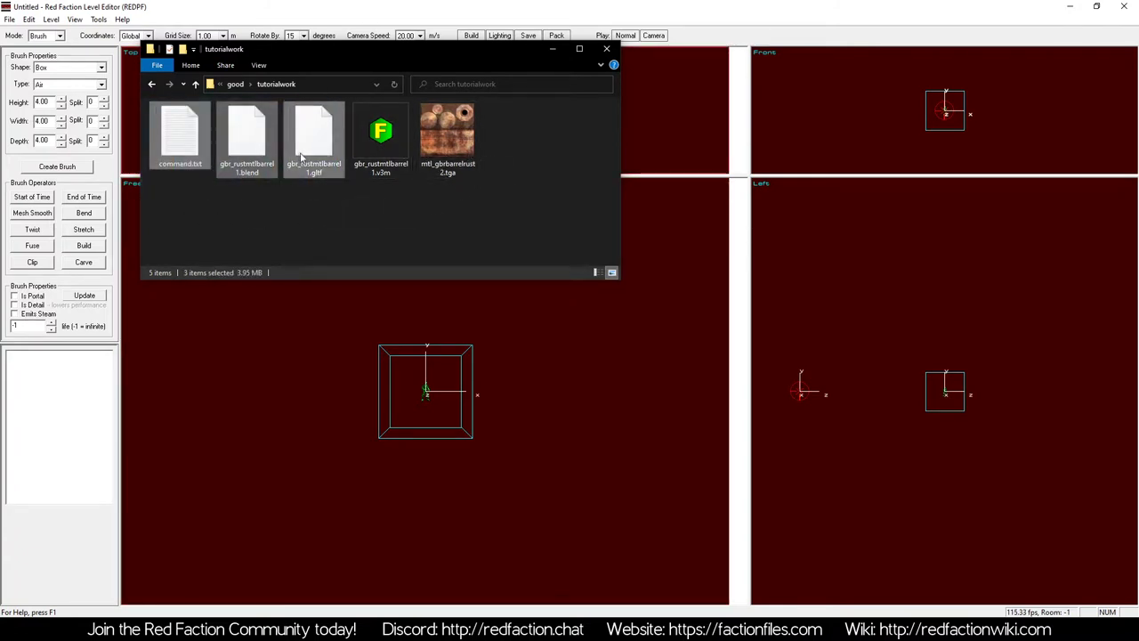
{"action": "left_click_drag", "start_coordinate": [491, 205], "coordinate": [391, 136]}
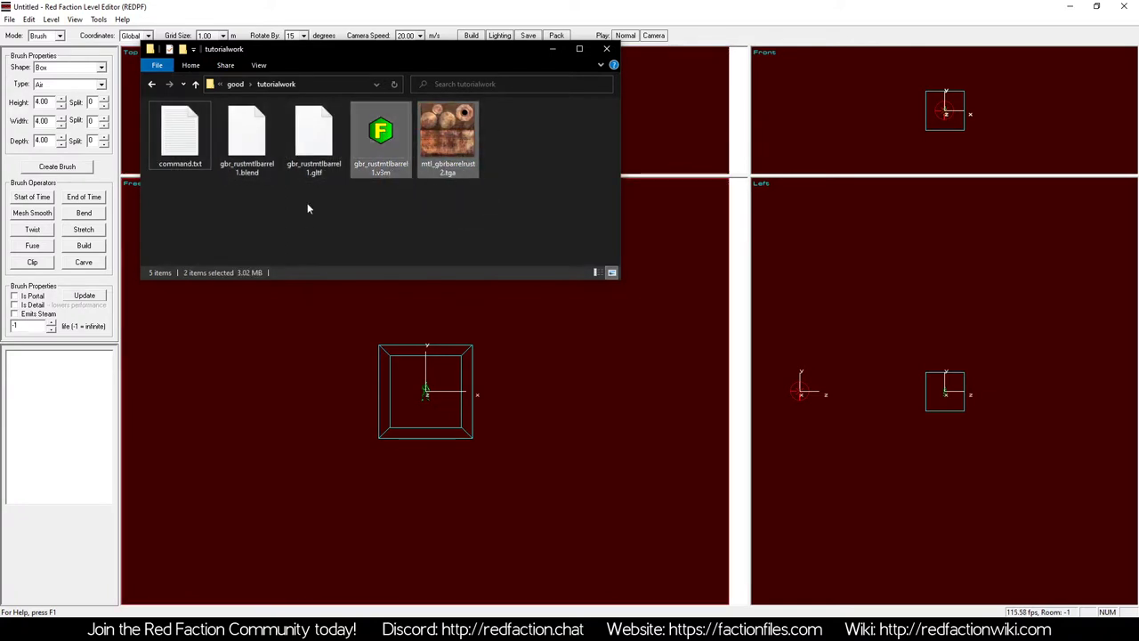
Open command.txt, read the v3d-tool.exe conversion command, and put the file away
{"action": "double_click", "coordinate": [180, 134]}
{"action": "left_click", "coordinate": [270, 134]}
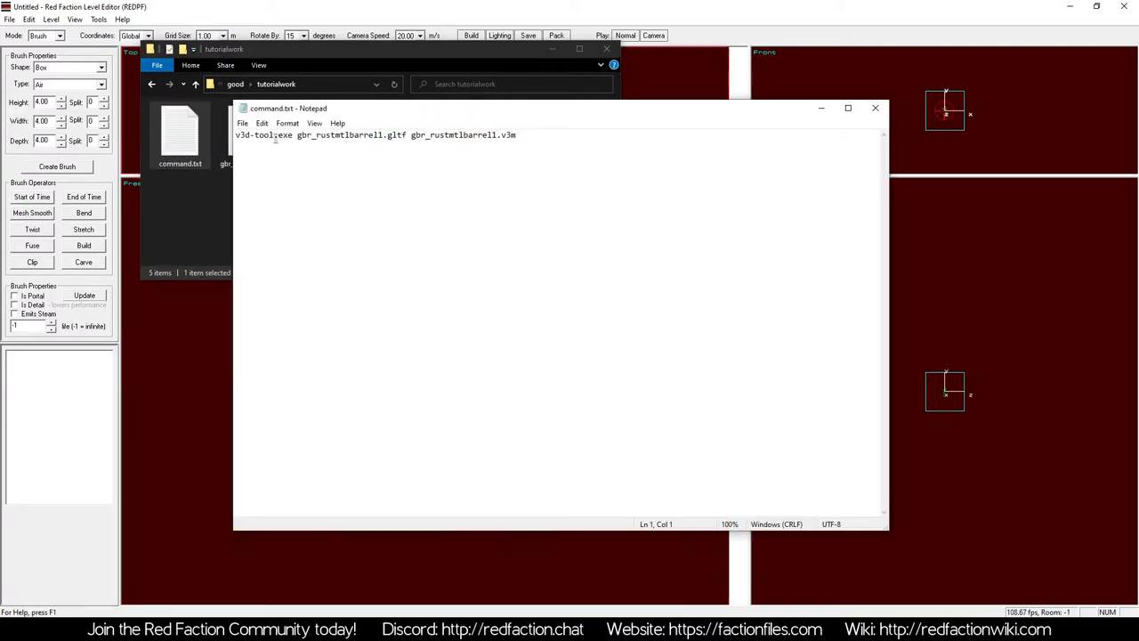
{"action": "left_click", "coordinate": [820, 107]}
Single out the Blender and glTF source files, and the gbr_rustmtlbarrel1.v3m mesh and mtl_gbrbarrelrust2.tga texture needed for the level
{"action": "left_click", "coordinate": [247, 138]}
{"action": "left_click", "coordinate": [300, 159]}
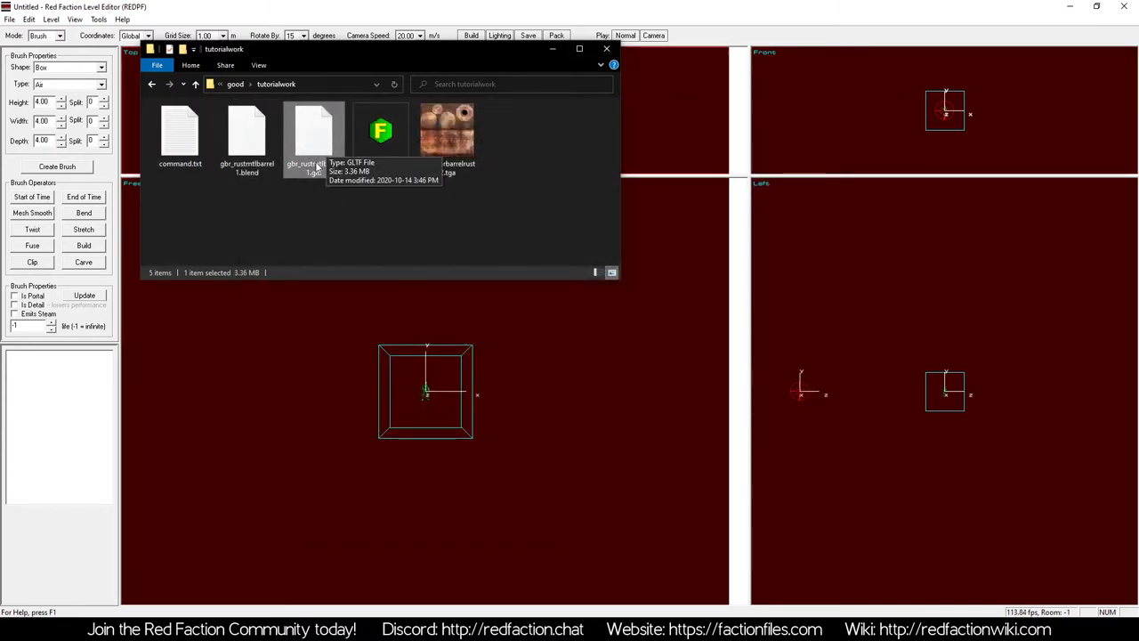
{"action": "left_click_drag", "start_coordinate": [325, 216], "coordinate": [146, 101]}
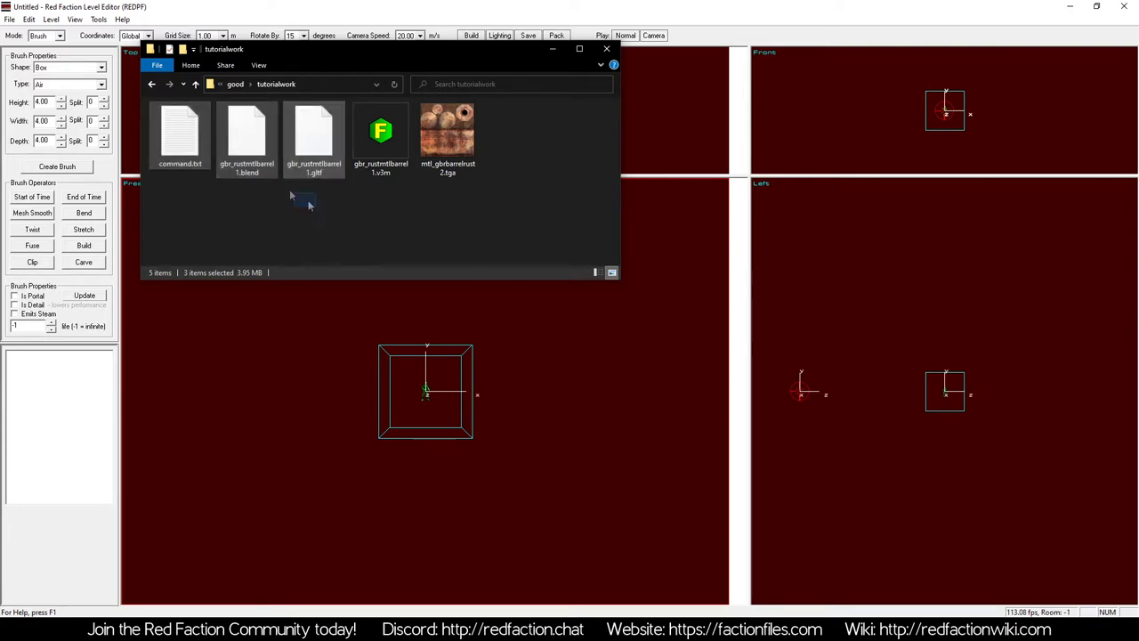
{"action": "left_click", "coordinate": [429, 228]}
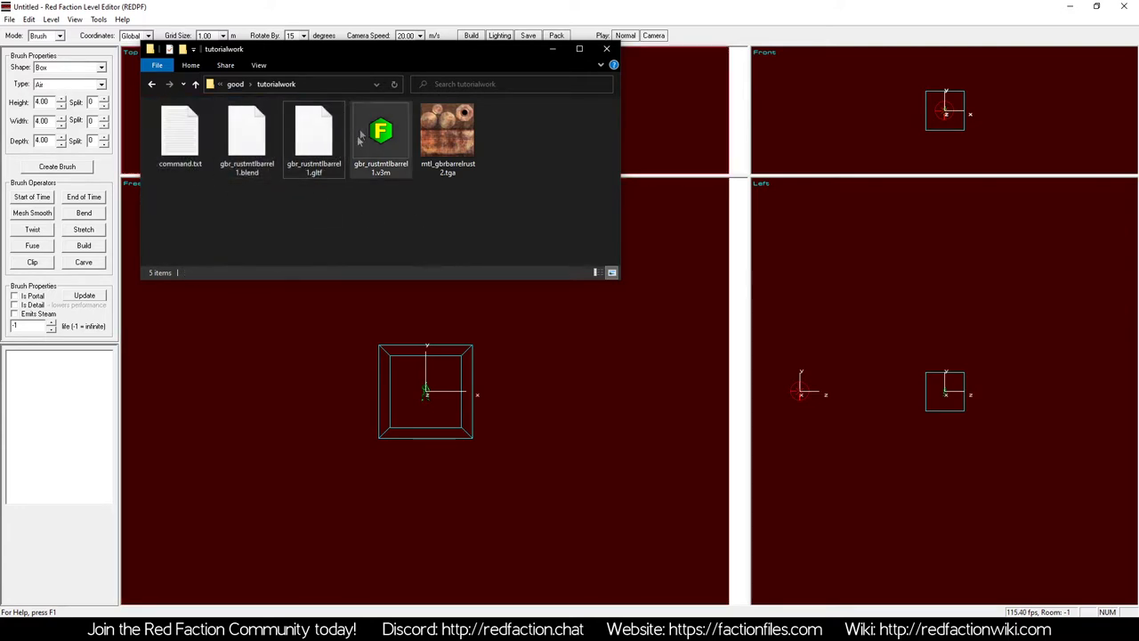
{"action": "left_click_drag", "start_coordinate": [546, 217], "coordinate": [380, 181]}
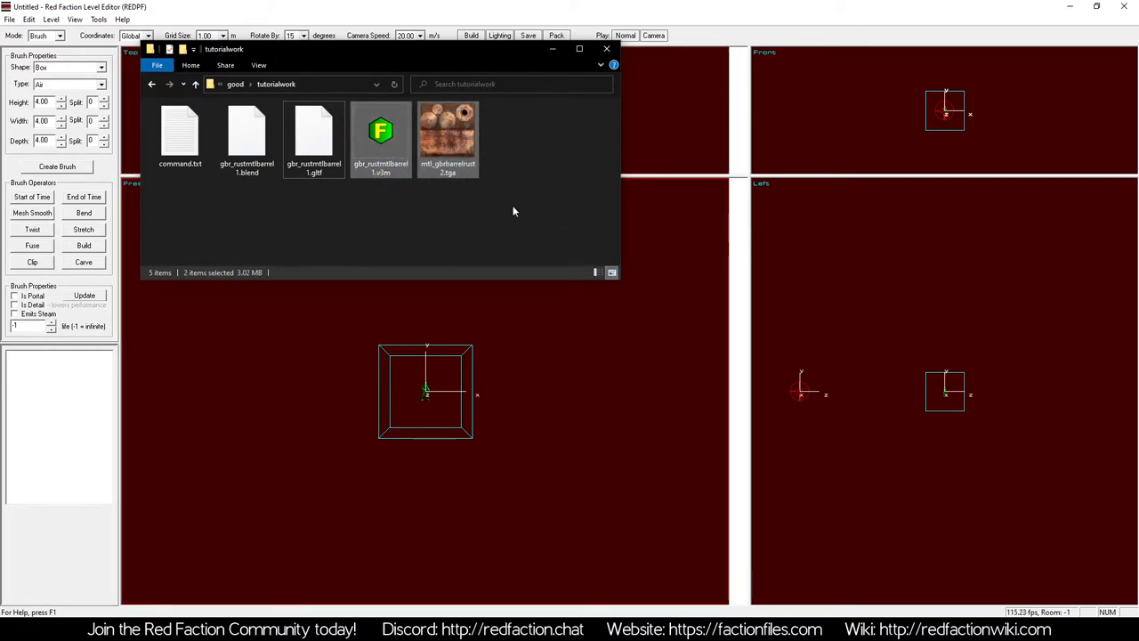
{"action": "left_click", "coordinate": [510, 212]}
{"action": "left_click", "coordinate": [385, 173]}
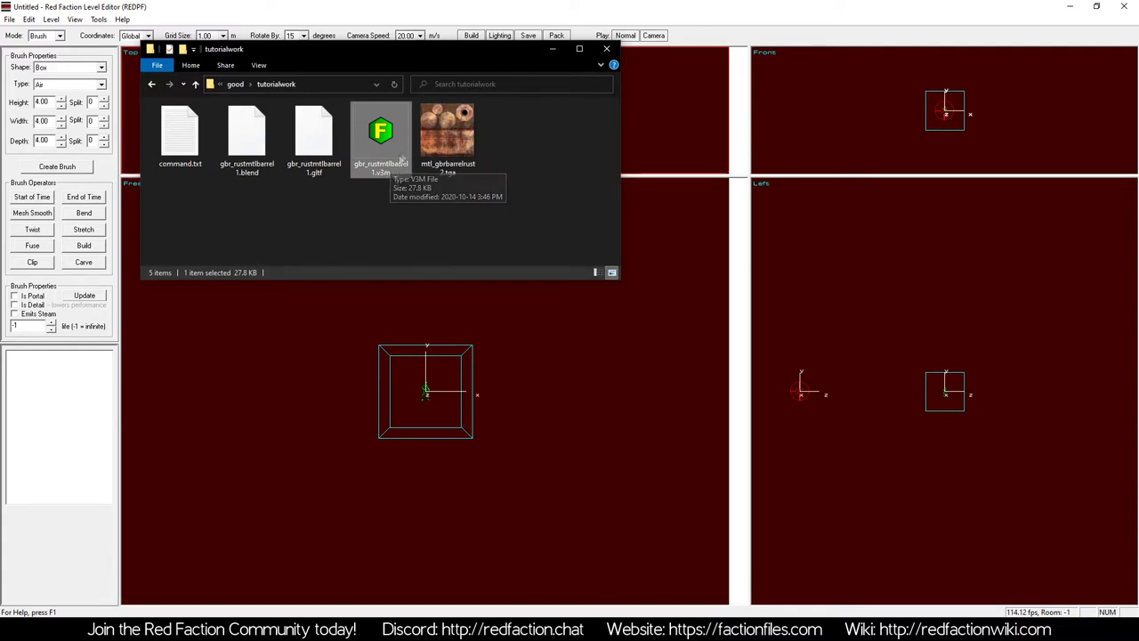
{"action": "left_click", "coordinate": [452, 154]}
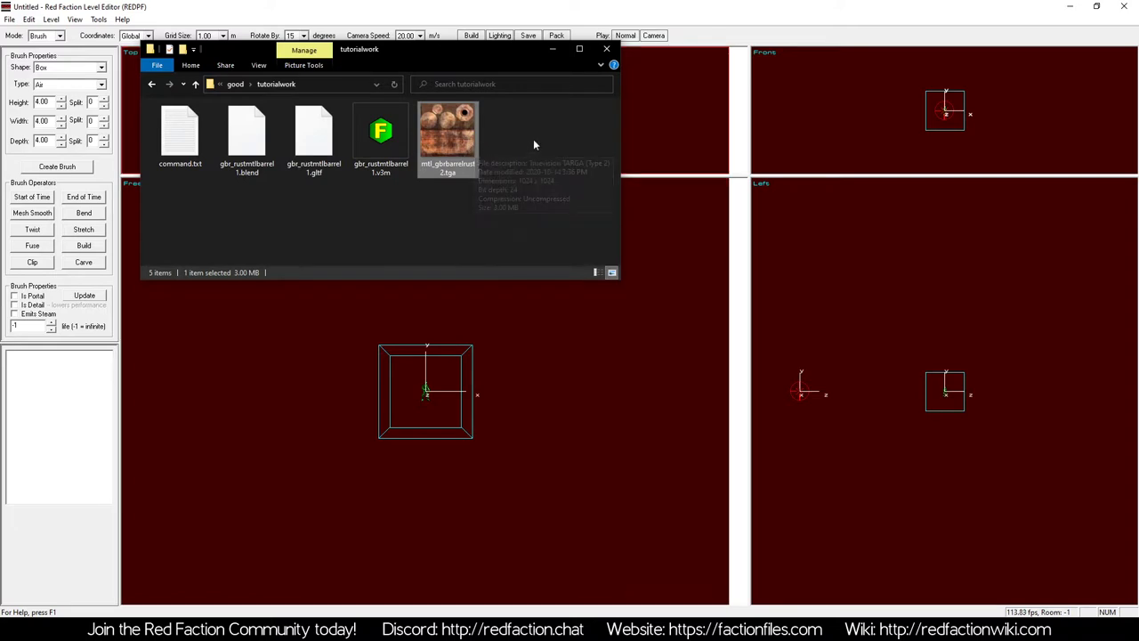
{"action": "left_click", "coordinate": [529, 171]}
Switch to the Red Faction Level Editor and create an air box brush with height 10, width 20 and depth 20
{"action": "key", "text": "alt+Tab"}
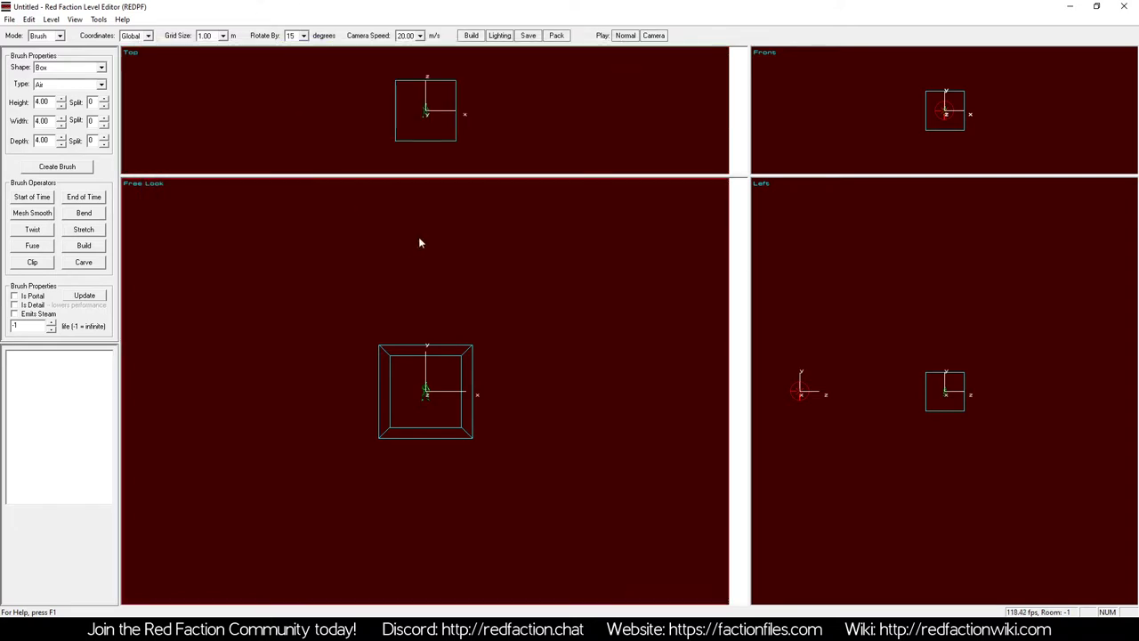
{"action": "double_click", "coordinate": [51, 101]}
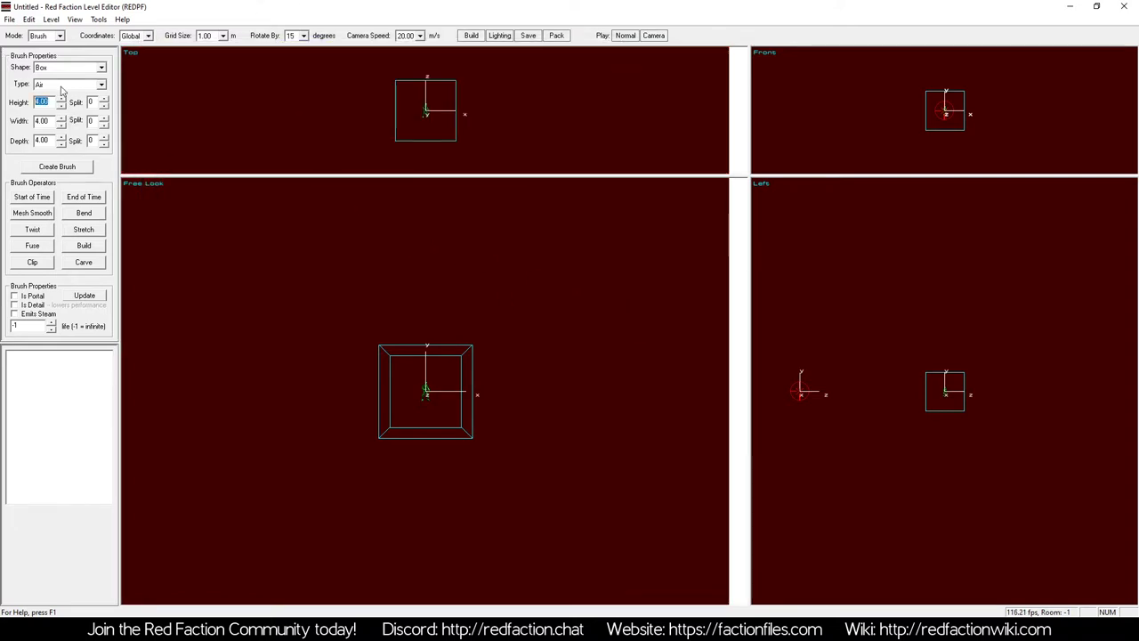
{"action": "type", "text": "10"}
{"action": "key", "text": "Tab"}
{"action": "type", "text": "20"}
{"action": "key", "text": "Tab"}
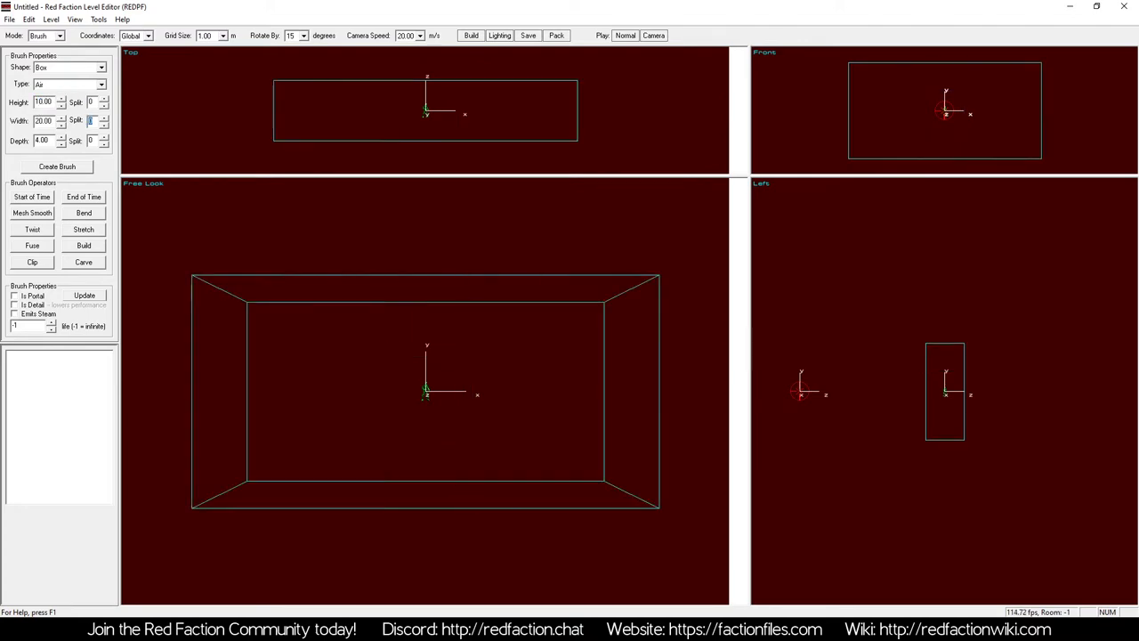
{"action": "type", "text": "20"}
{"action": "key", "text": "Tab"}
{"action": "left_click", "coordinate": [55, 167]}
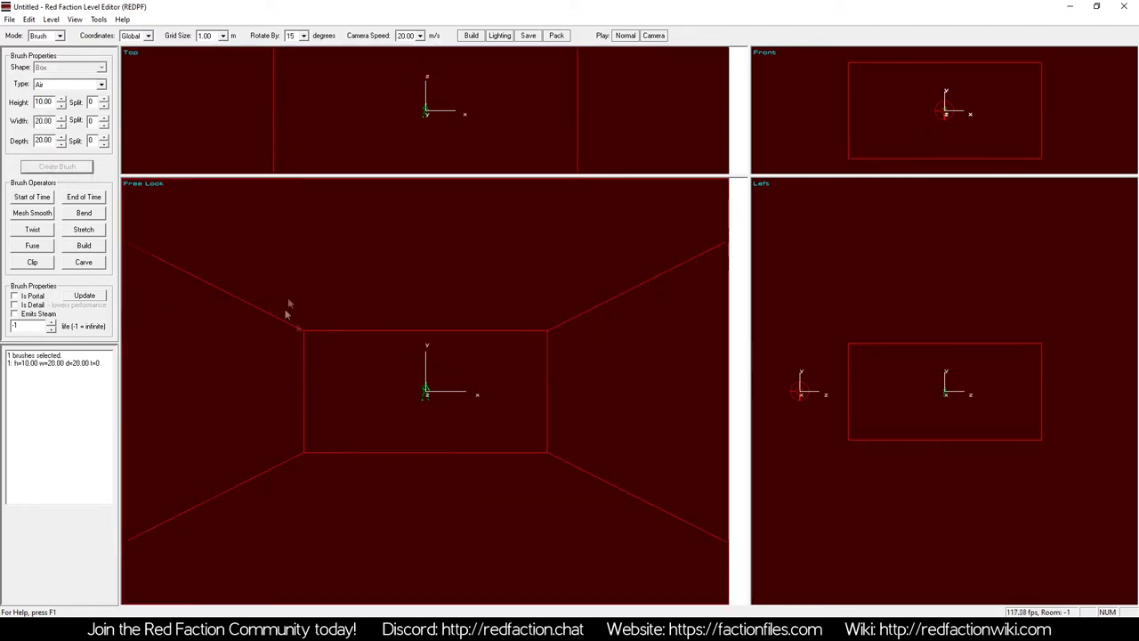
Build the level geometry from the new air brush
{"action": "key", "text": "b"}
{"action": "key", "text": "z"}
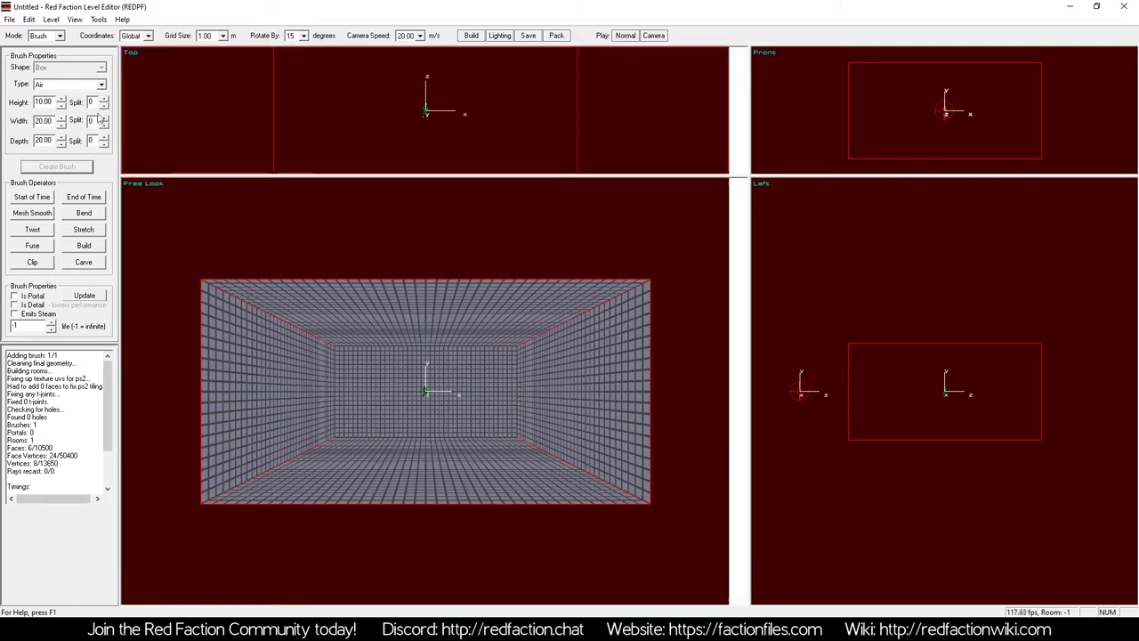
{"action": "key", "text": "shift+z"}
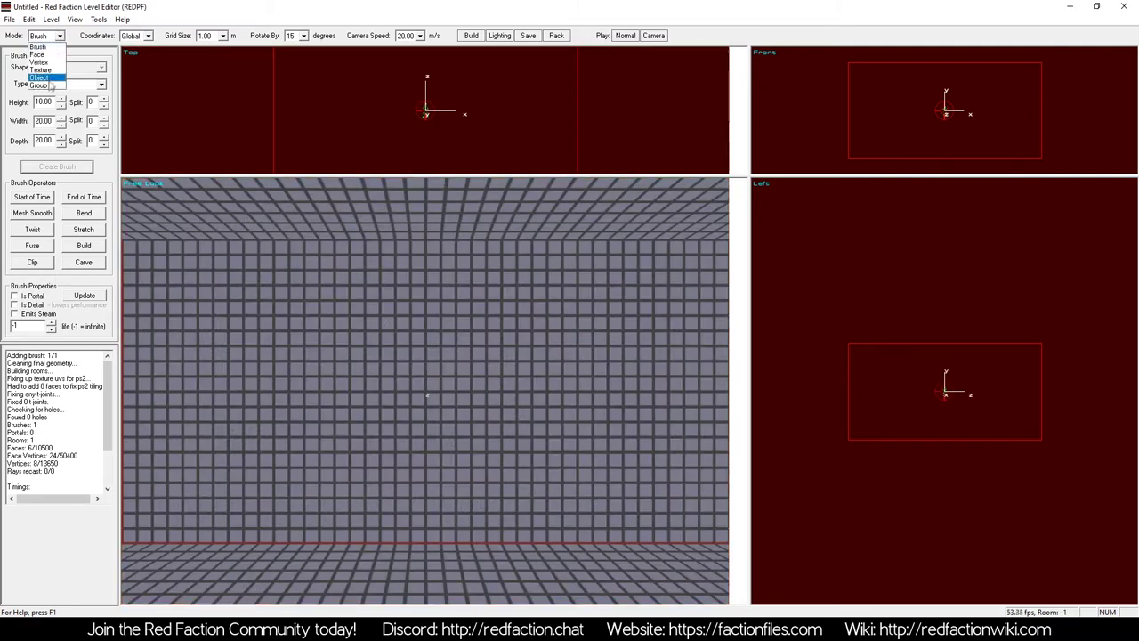
Switch to Object mode, add a Light at the room's centre, and set its range to 15
{"action": "left_click", "coordinate": [41, 78]}
{"action": "left_click", "coordinate": [21, 176]}
{"action": "right_click", "coordinate": [331, 276]}
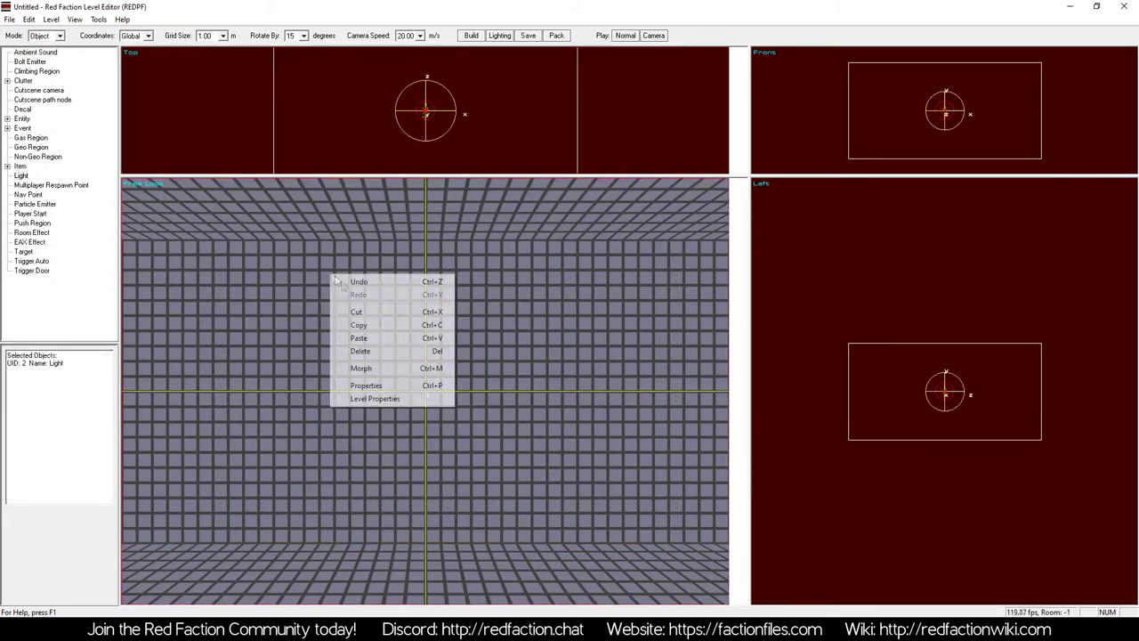
{"action": "left_click", "coordinate": [393, 389]}
{"action": "left_click_drag", "start_coordinate": [506, 326], "coordinate": [322, 275]}
{"action": "type", "text": "15"}
{"action": "key", "text": "Return"}
{"action": "key", "text": "z"}
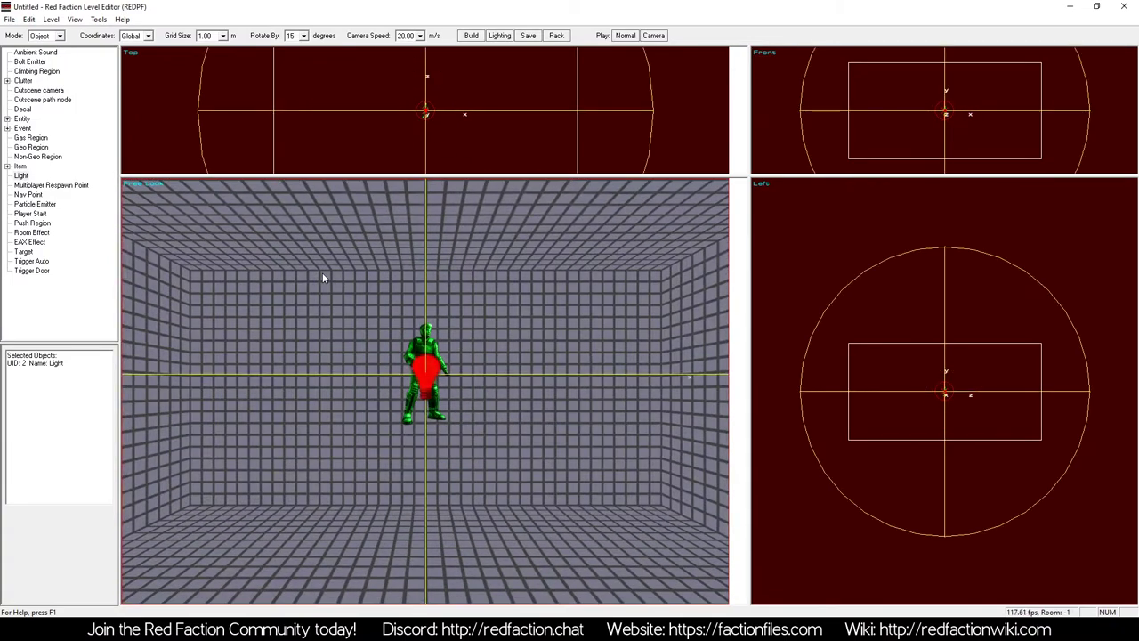
Calculate the level's lighting and examine the lit room
{"action": "left_click", "coordinate": [324, 276]}
{"action": "key", "text": "ctrl+l"}
{"action": "key", "text": "z"}
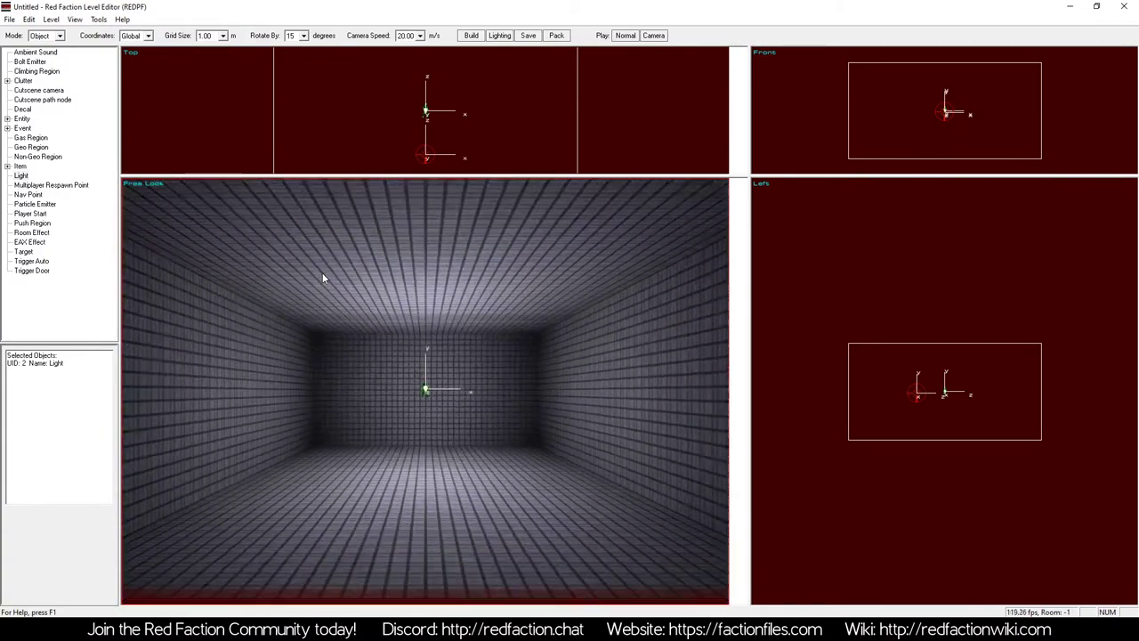
{"action": "key", "text": "z"}
{"action": "key", "text": "KP_6"}
{"action": "key", "text": "KP_1"}
{"action": "key", "text": "a"}
{"action": "key", "text": "z"}
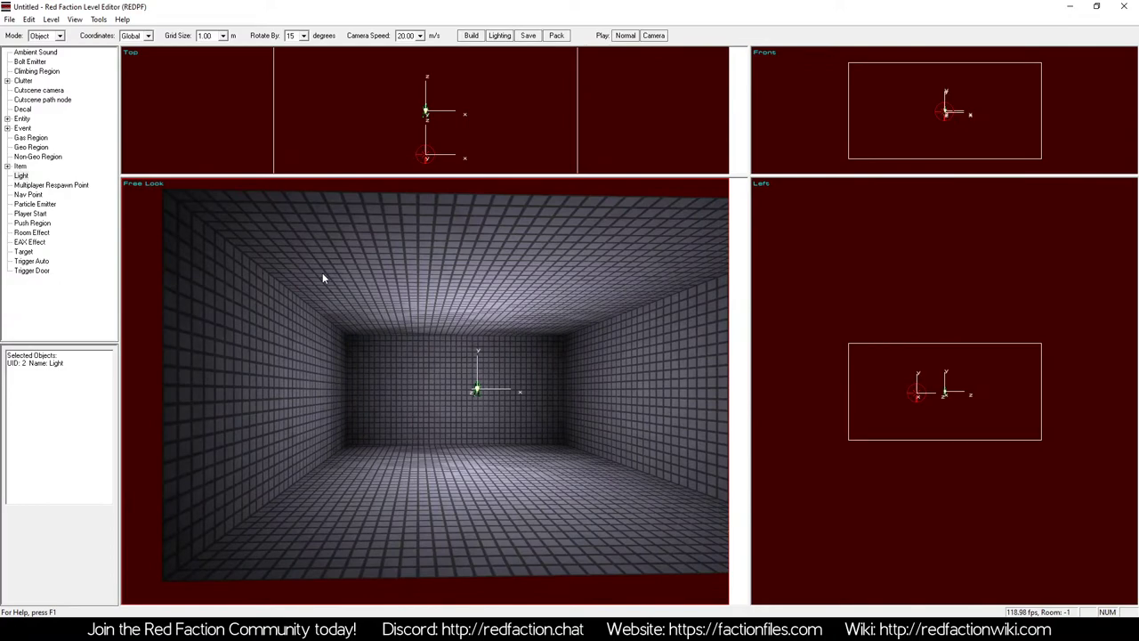
{"action": "key", "text": "Up"}
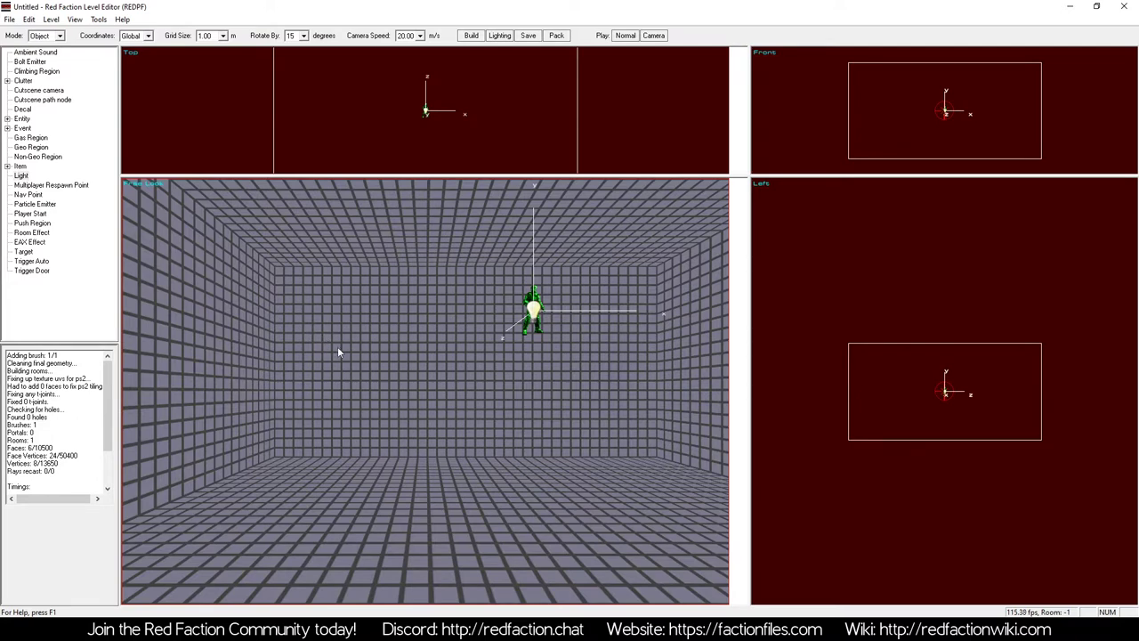
Place a Switch_Model event from the Event Modifiers category in the room, away from the light and player start
{"action": "left_click", "coordinate": [7, 81]}
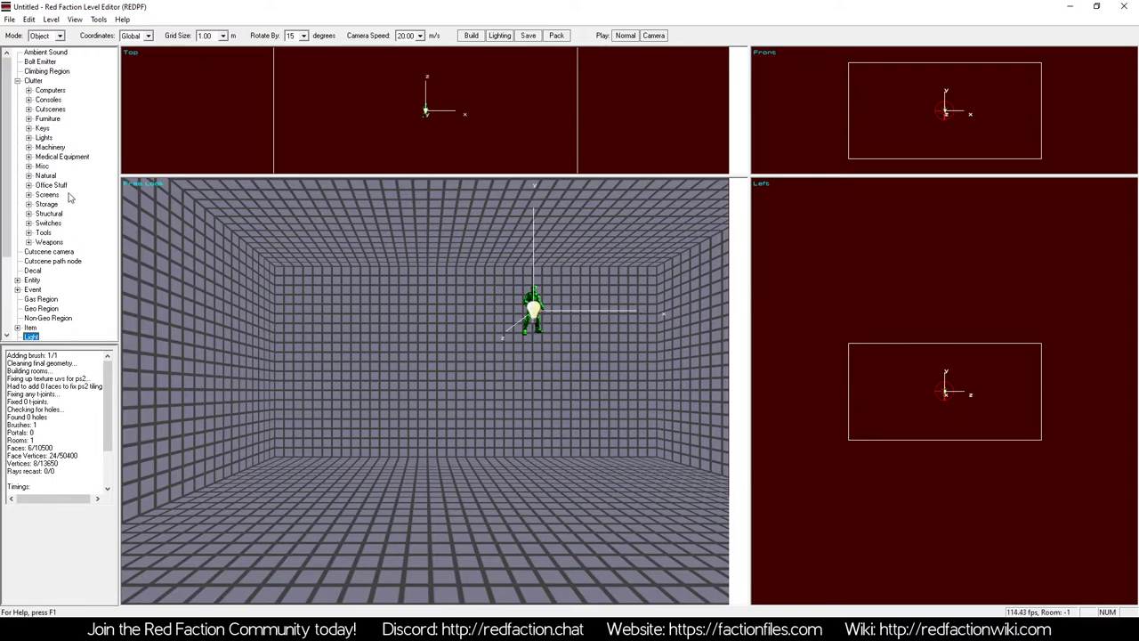
{"action": "left_click", "coordinate": [17, 290]}
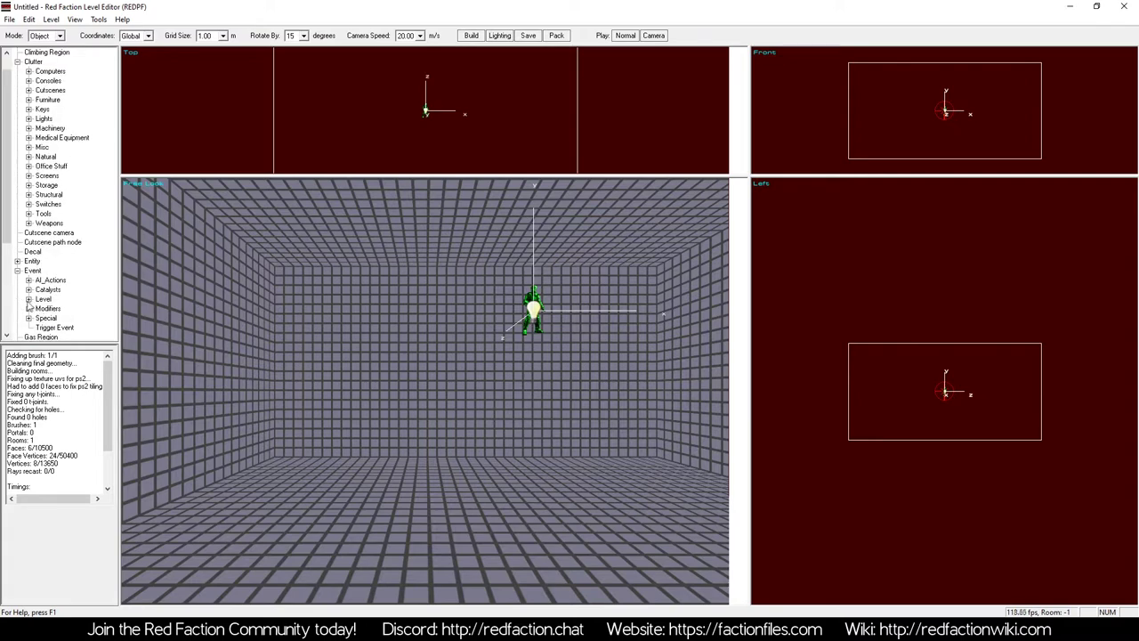
{"action": "left_click", "coordinate": [28, 308]}
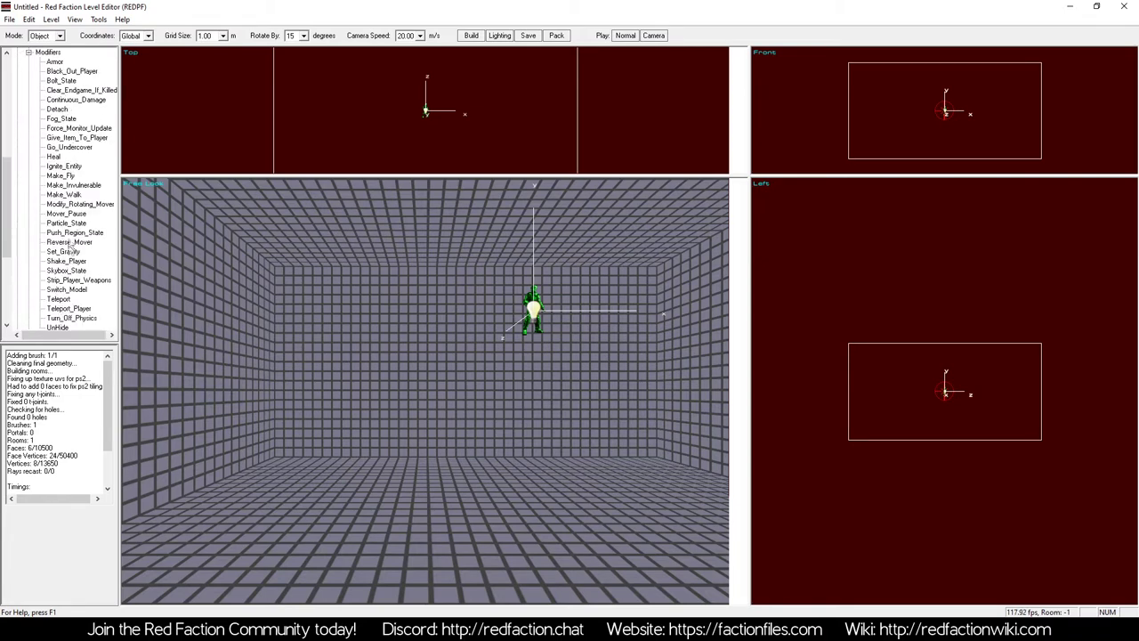
{"action": "left_click", "coordinate": [71, 291]}
{"action": "key", "text": "a"}
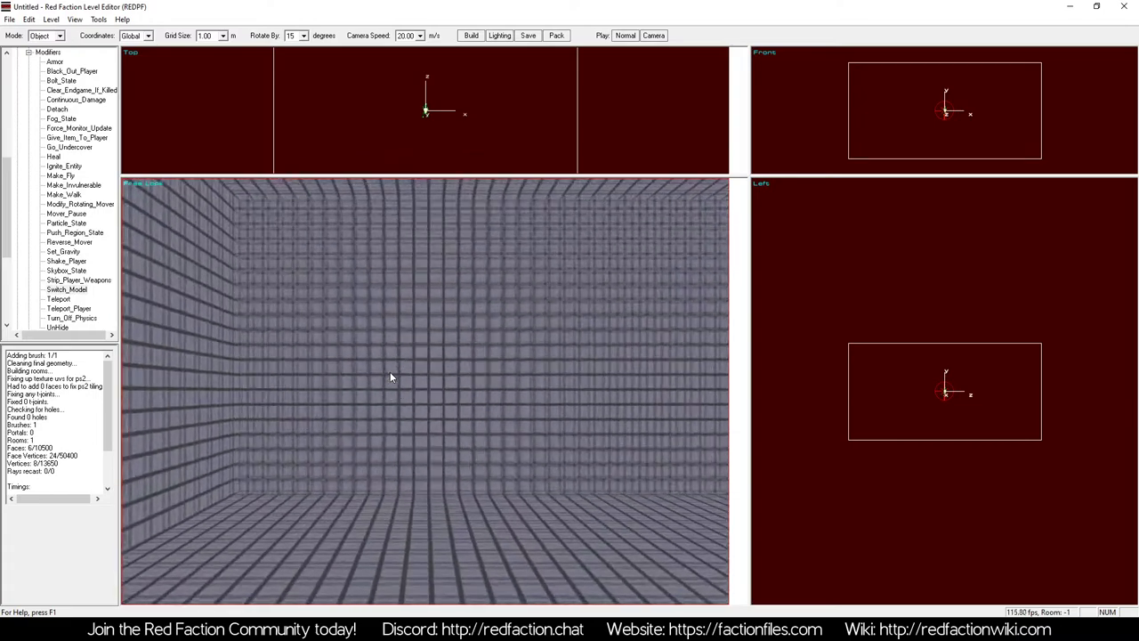
{"action": "key", "text": "s"}
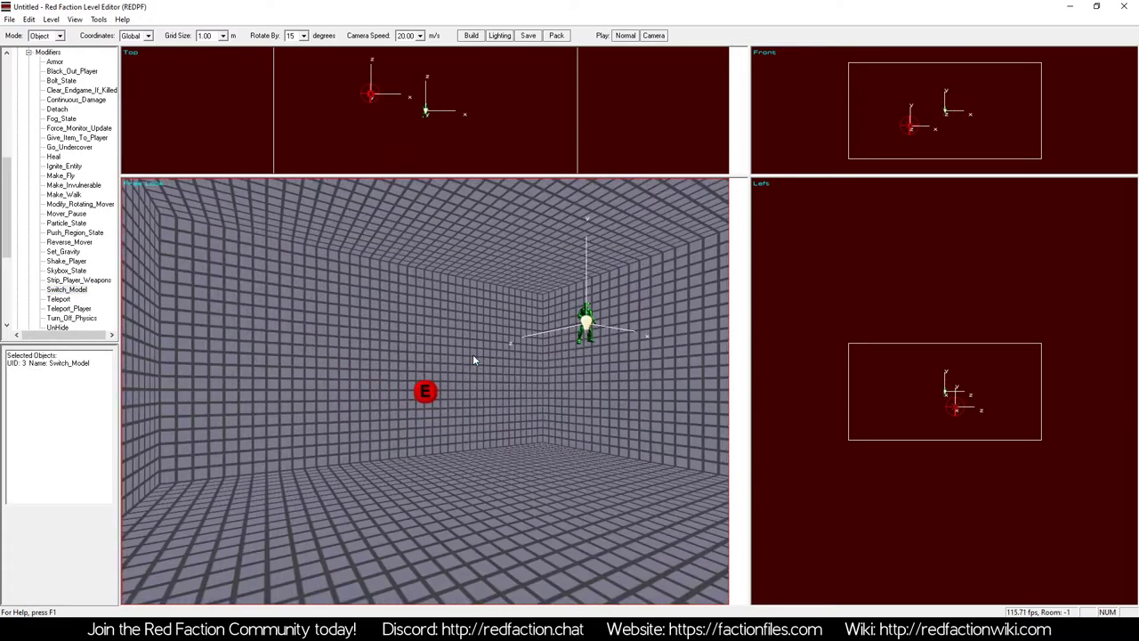
{"action": "key", "text": "ctrl+v"}
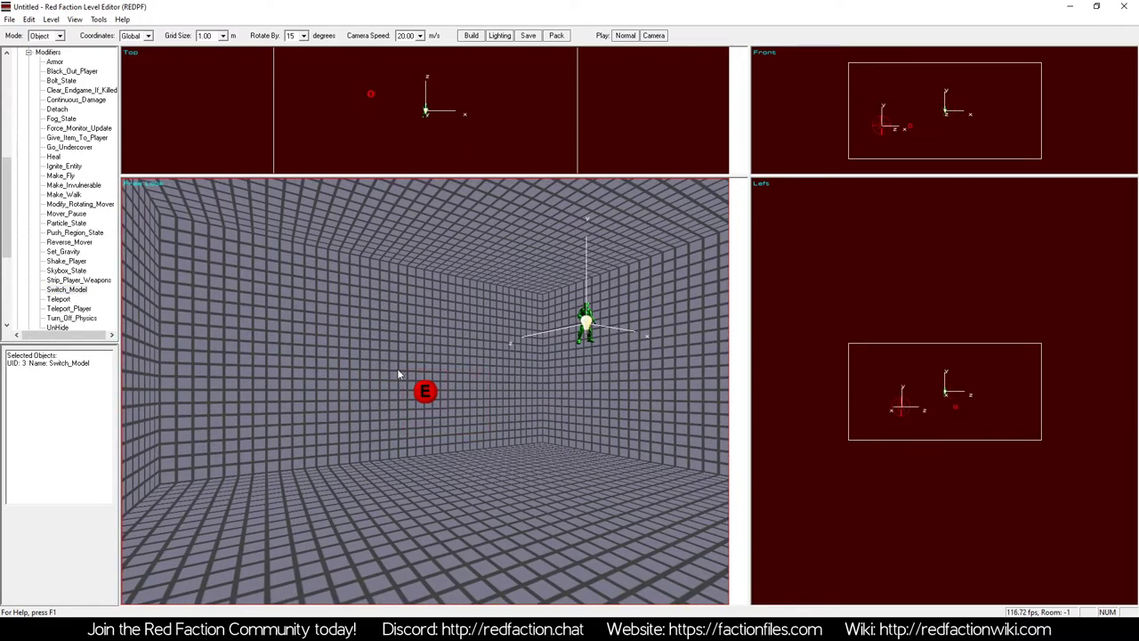
Open the Switch_Model event's properties, examine its Filename setting, and cancel
{"action": "right_click", "coordinate": [450, 370]}
{"action": "left_click", "coordinate": [480, 487]}
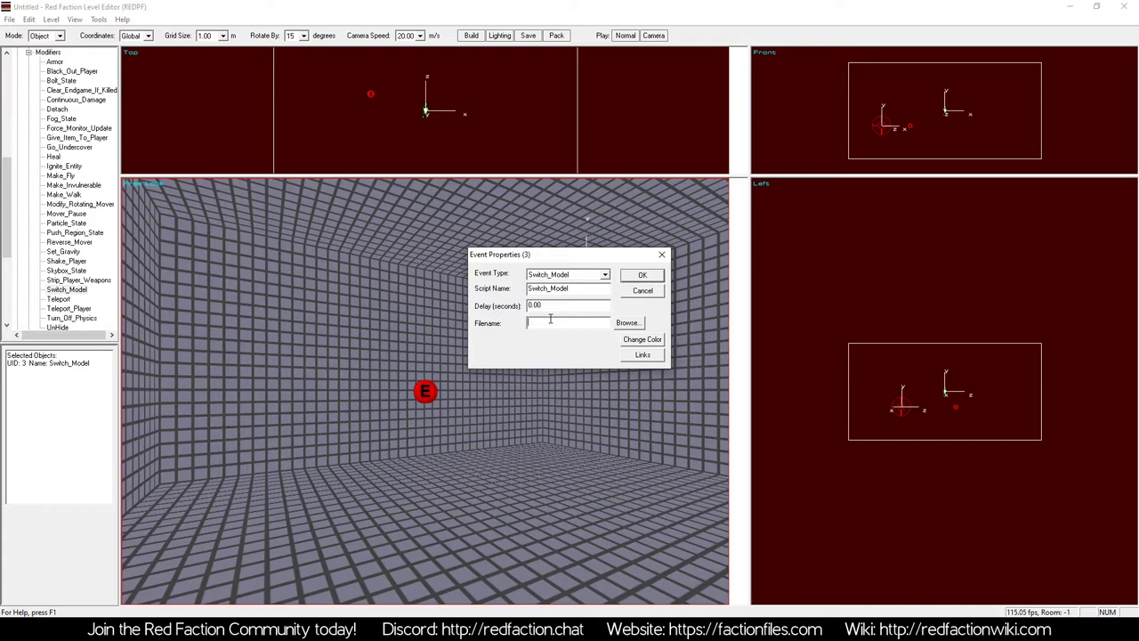
{"action": "left_click", "coordinate": [647, 291]}
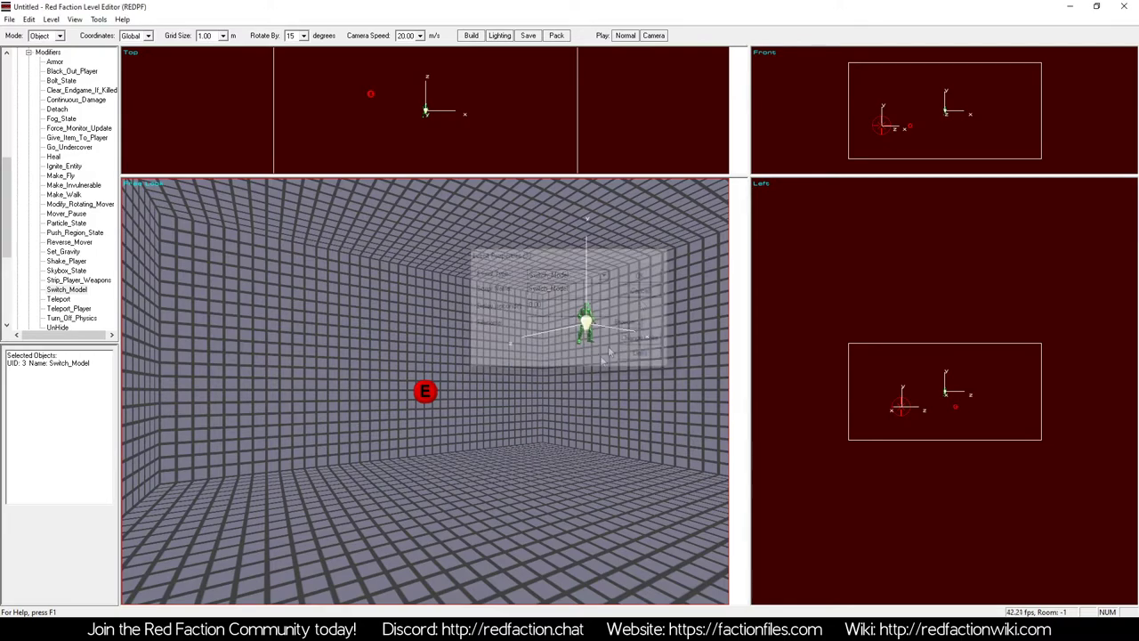
Collapse the event Modifiers category and expand the Furniture category under Clutter
{"action": "key", "text": "KP_5"}
{"action": "key", "text": "z"}
{"action": "key", "text": "KP_1"}
{"action": "key", "text": "KP_Add"}
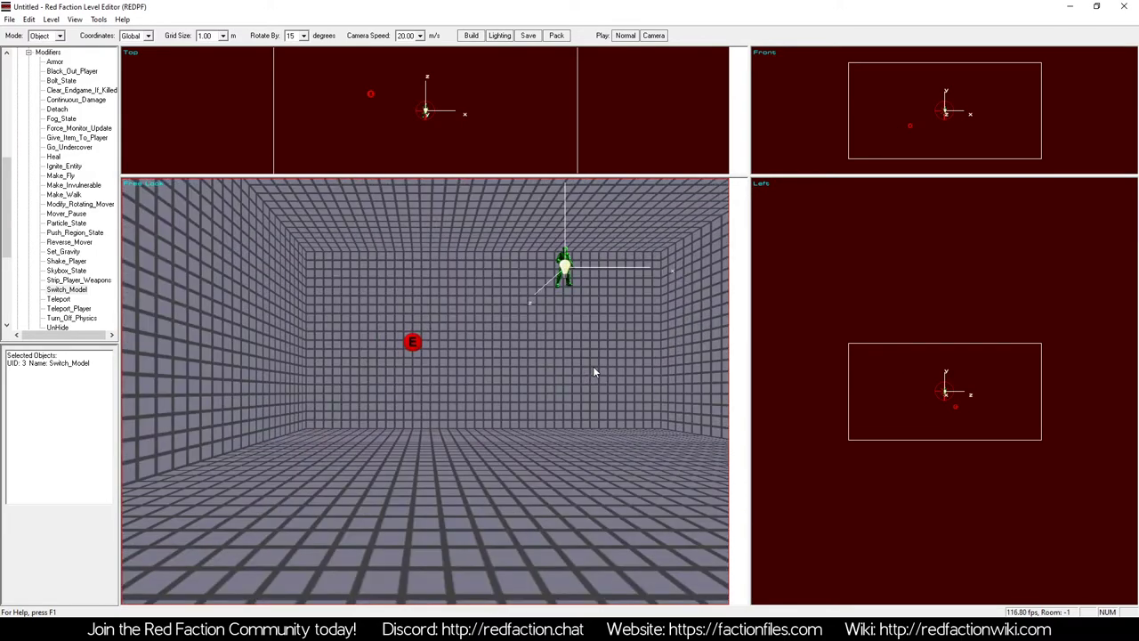
{"action": "key", "text": "a"}
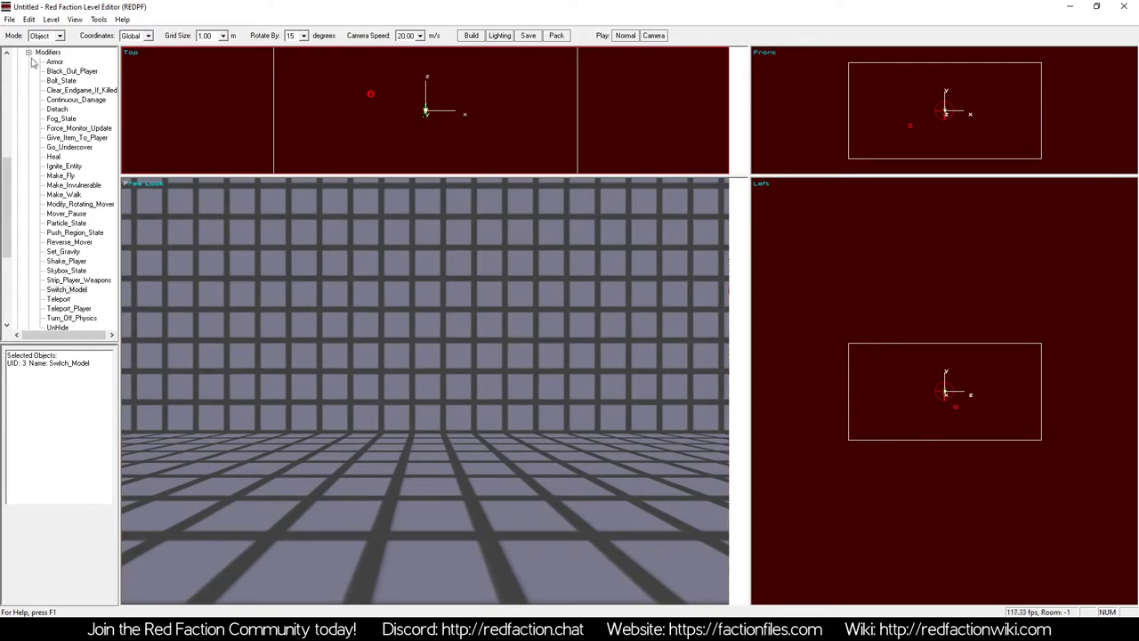
{"action": "left_click", "coordinate": [28, 52]}
{"action": "scroll", "coordinate": [31, 141], "scroll_direction": "up", "scroll_amount": 6}
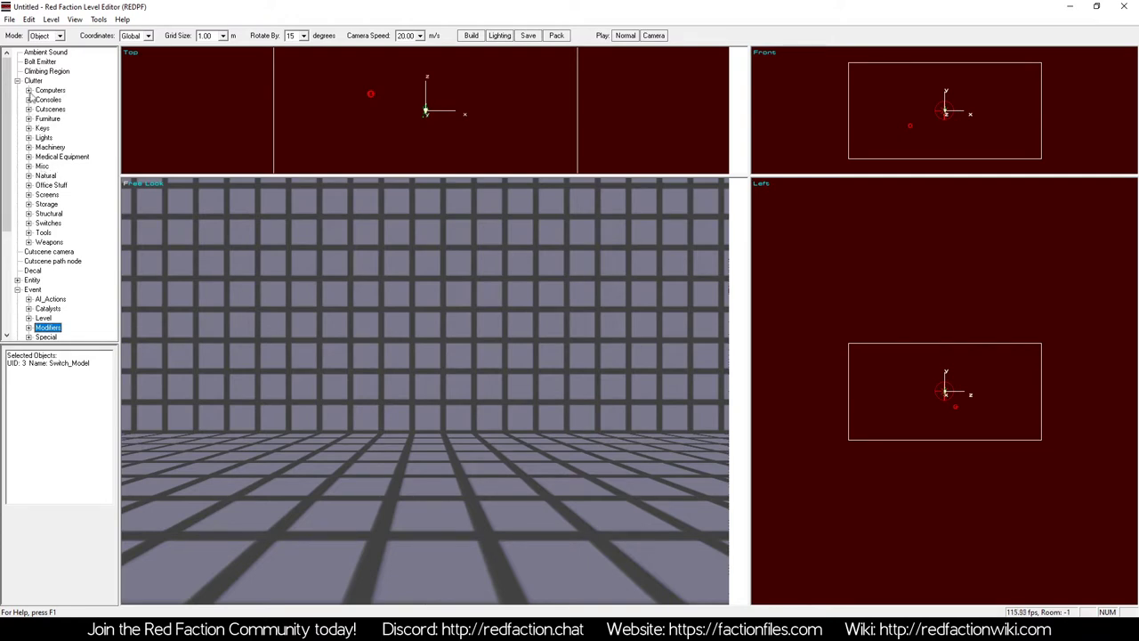
{"action": "left_click", "coordinate": [287, 268]}
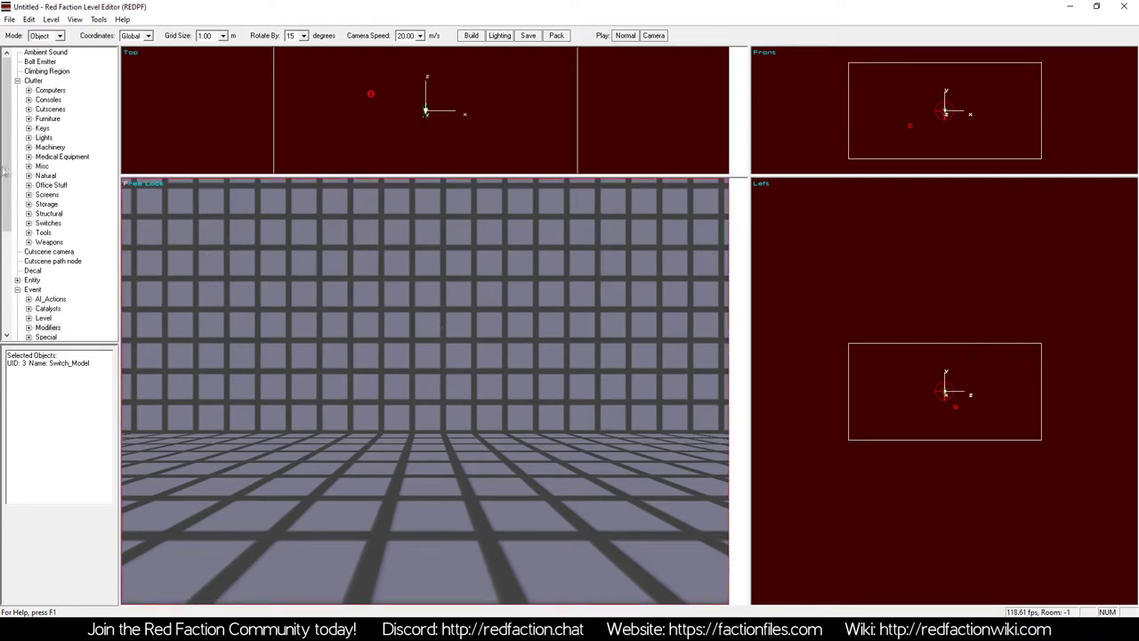
{"action": "key", "text": "KP_1"}
{"action": "key", "text": "a"}
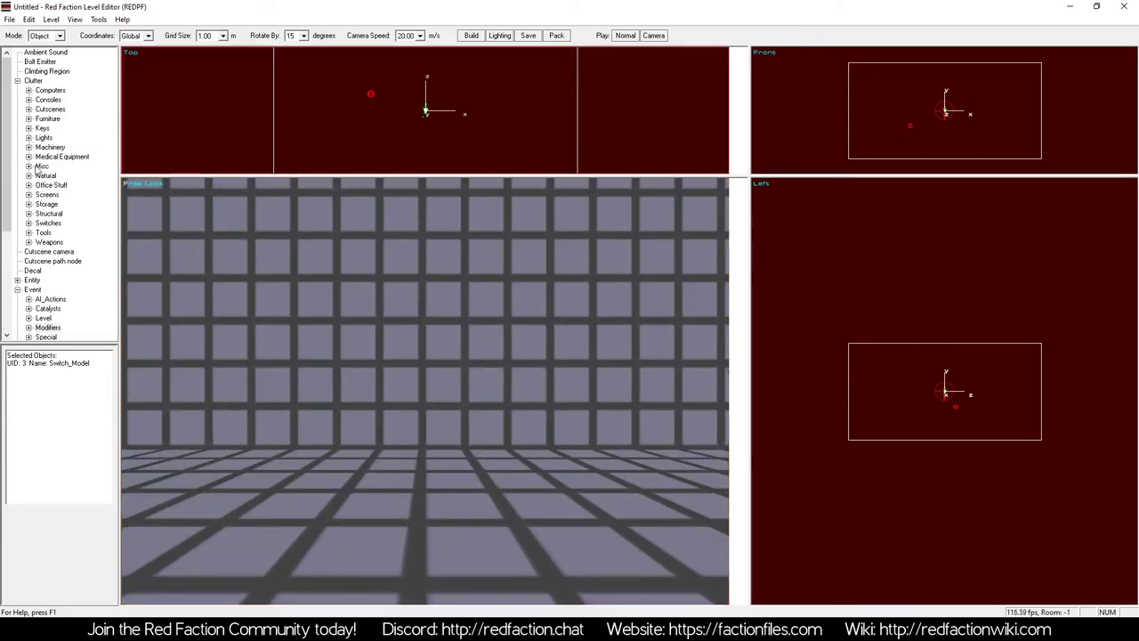
{"action": "left_click", "coordinate": [29, 118]}
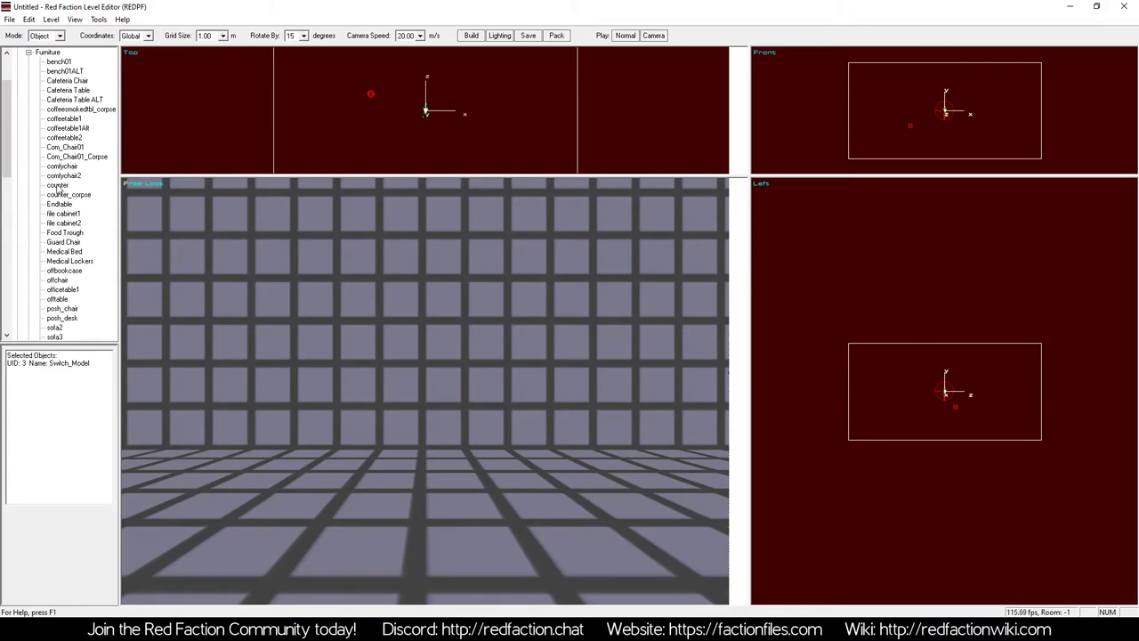
Try placing a counter from the Furniture clutter on the room's floor, and undo the placement
{"action": "left_click_drag", "start_coordinate": [59, 187], "coordinate": [381, 328]}
{"action": "key", "text": "z"}
{"action": "key", "text": "KP_6"}
{"action": "key", "text": "KP_1"}
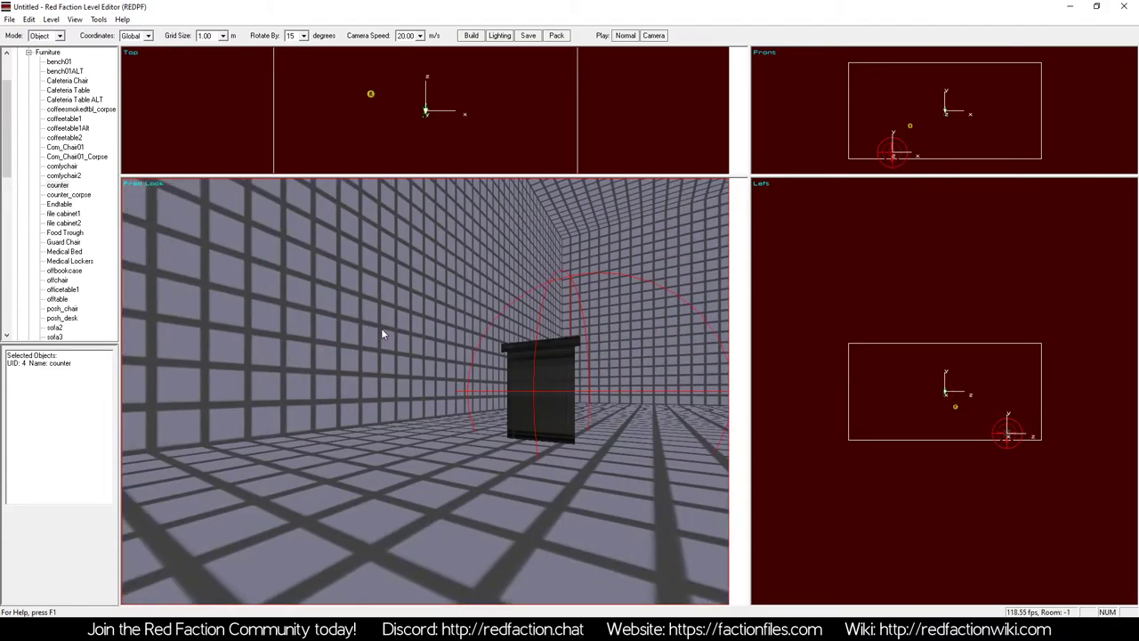
{"action": "key", "text": "alt+v"}
{"action": "key", "text": "KP_4"}
{"action": "key", "text": "ctrl+z"}
{"action": "key", "text": "KP_1"}
{"action": "key", "text": "KP_Add"}
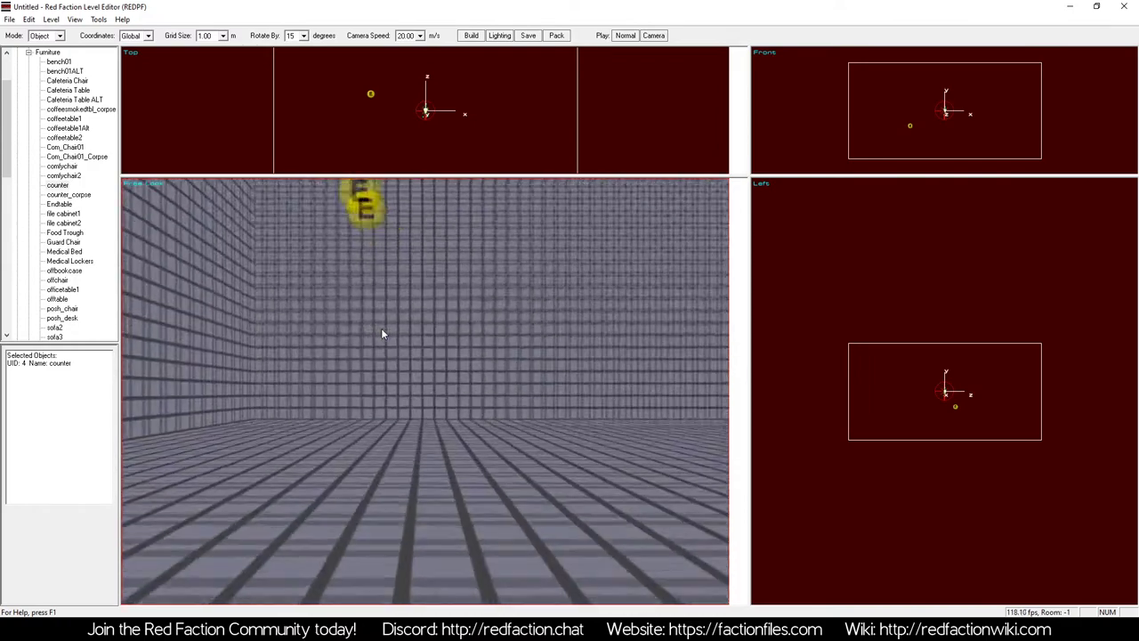
{"action": "key", "text": "a"}
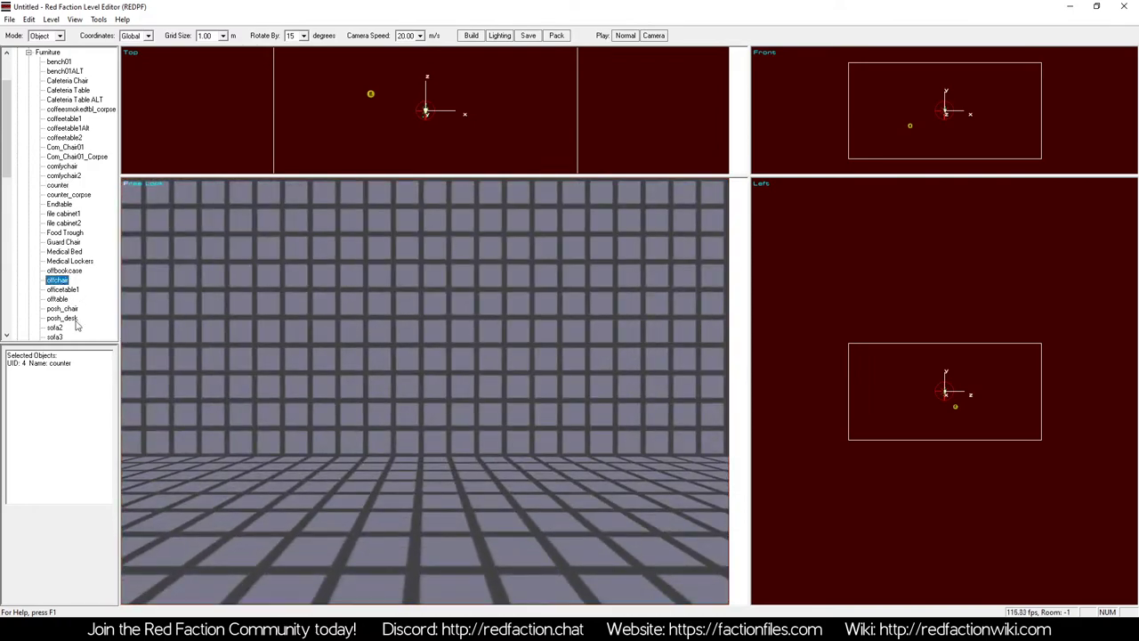
Place a bench01 from the Furniture clutter in the room
{"action": "left_click", "coordinate": [67, 110]}
{"action": "left_click", "coordinate": [66, 90]}
{"action": "left_click", "coordinate": [61, 62]}
{"action": "left_click_drag", "start_coordinate": [62, 64], "coordinate": [461, 367]}
{"action": "key", "text": "z"}
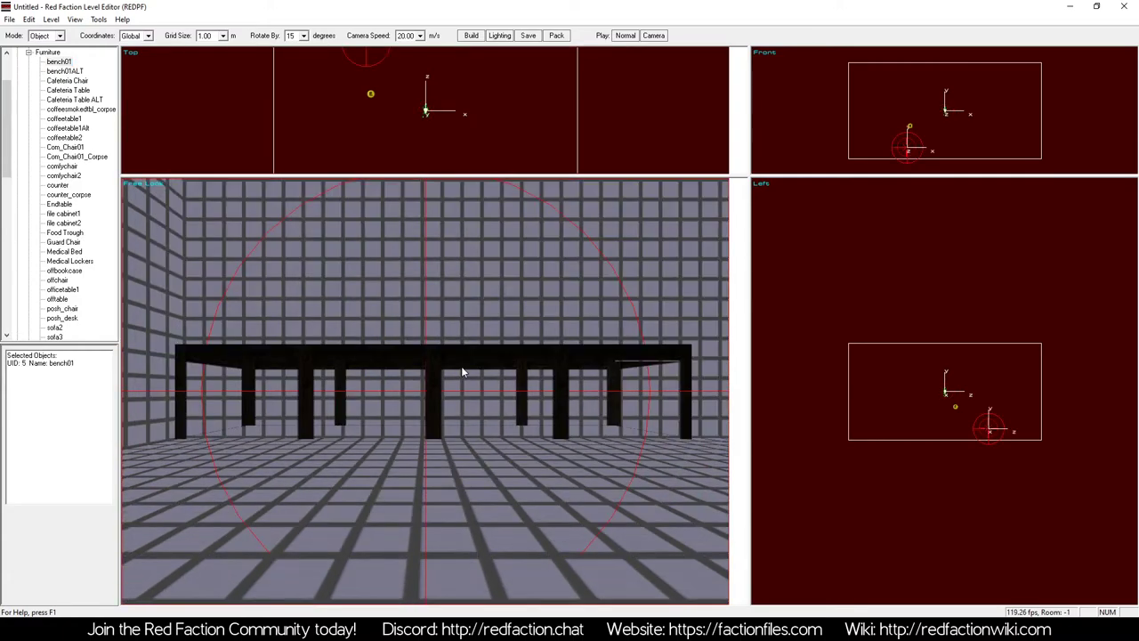
{"action": "key", "text": "KP_Subtract"}
{"action": "key", "text": "a"}
{"action": "key", "text": "z"}
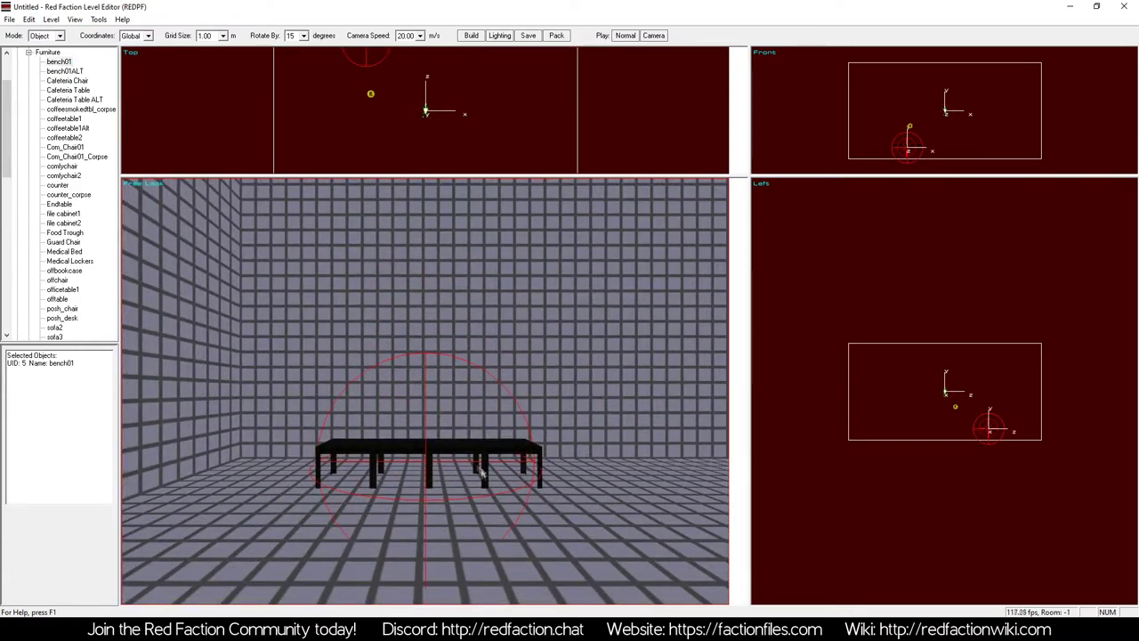
Move the bench toward the room's back corner and lower it to the floor
{"action": "key", "text": "KP_8"}
{"action": "key", "text": "m"}
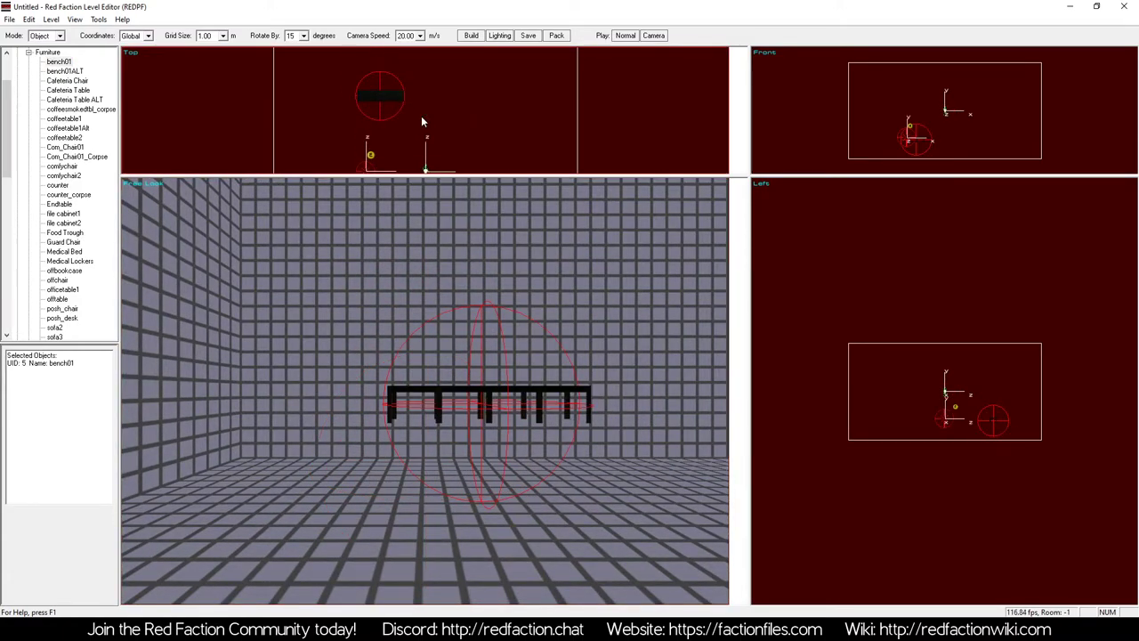
{"action": "key", "text": "m"}
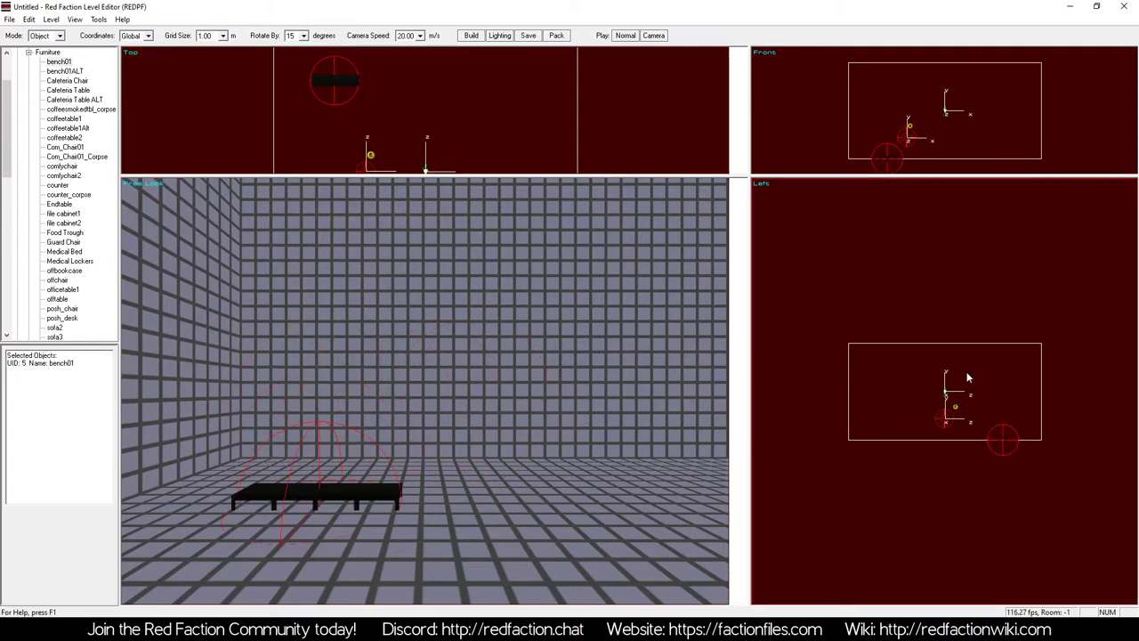
Fine-tune the bench's height on the floor with a 0.0312 m grid, and set the grid size to 0.50 m
{"action": "key", "text": "bracketleft"}
{"action": "key", "text": "bracketleft"}
{"action": "key", "text": "bracketleft"}
{"action": "key", "text": "bracketleft"}
{"action": "key", "text": "m"}
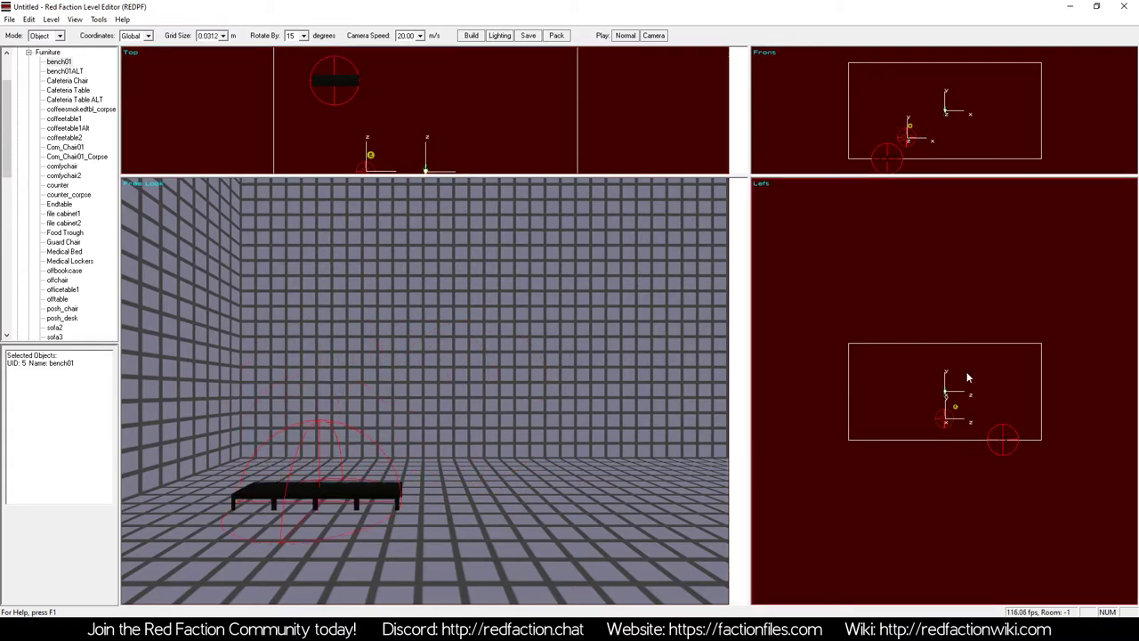
{"action": "key", "text": "bracketleft"}
{"action": "key", "text": "bracketright"}
{"action": "key", "text": "bracketright"}
{"action": "key", "text": "bracketright"}
{"action": "key", "text": "bracketright"}
Examine the bench's position in the room from several angles
{"action": "key", "text": "z"}
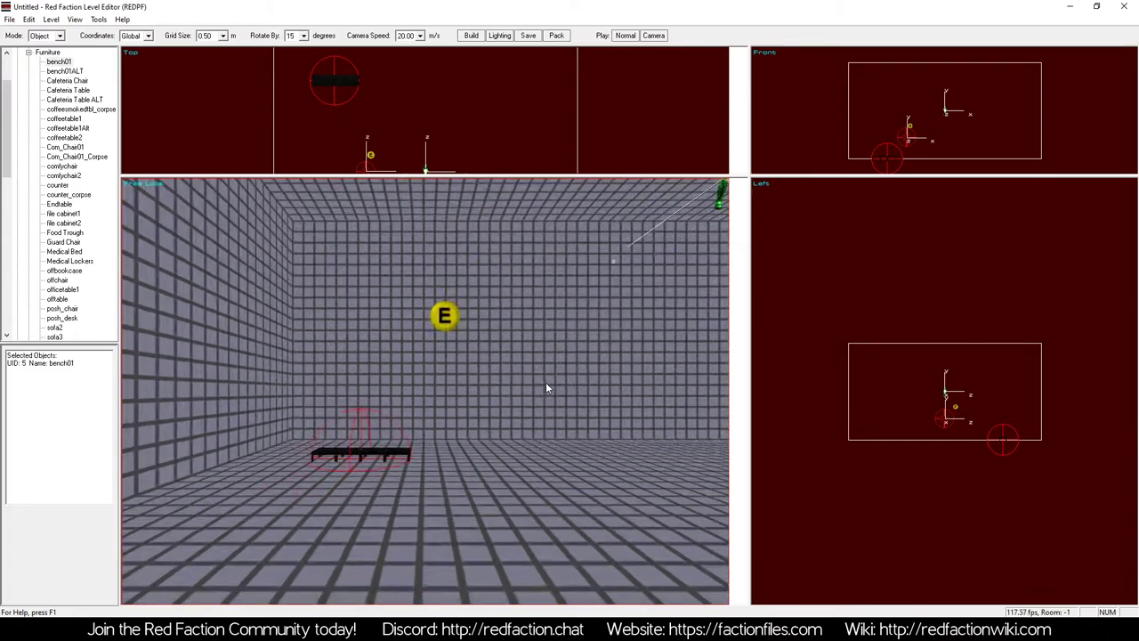
{"action": "key", "text": "a"}
{"action": "key", "text": "KP_1"}
{"action": "key", "text": "KP_Add"}
{"action": "key", "text": "KP_Subtract"}
{"action": "key", "text": "KP_6"}
{"action": "key", "text": "KP_1"}
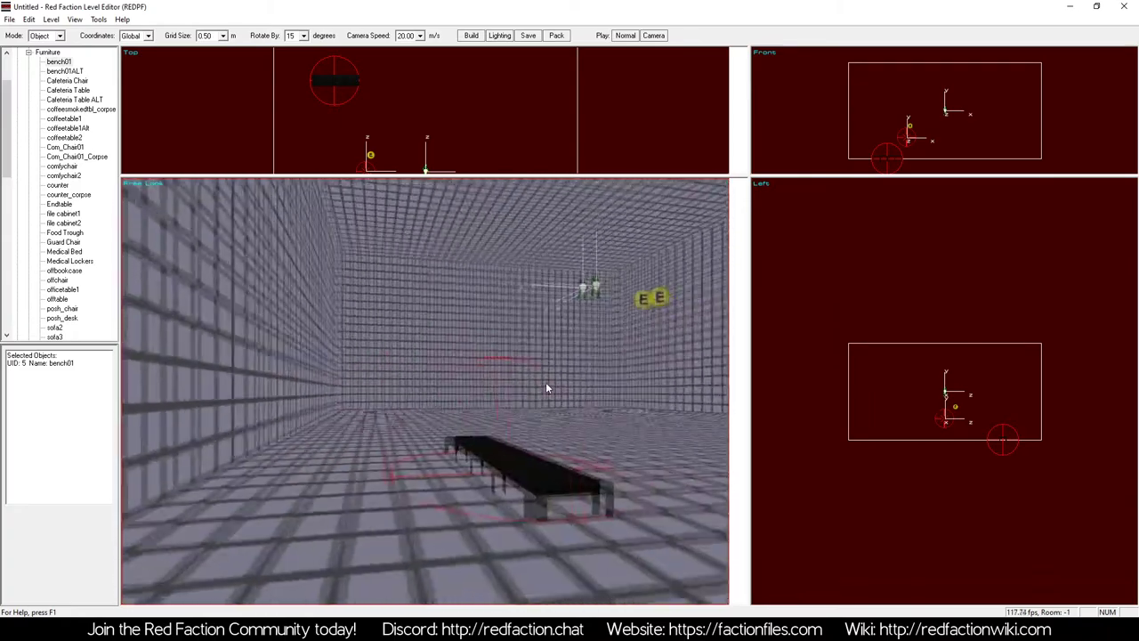
{"action": "key", "text": "KP_Add"}
{"action": "key", "text": "a"}
{"action": "key", "text": "KP_Subtract"}
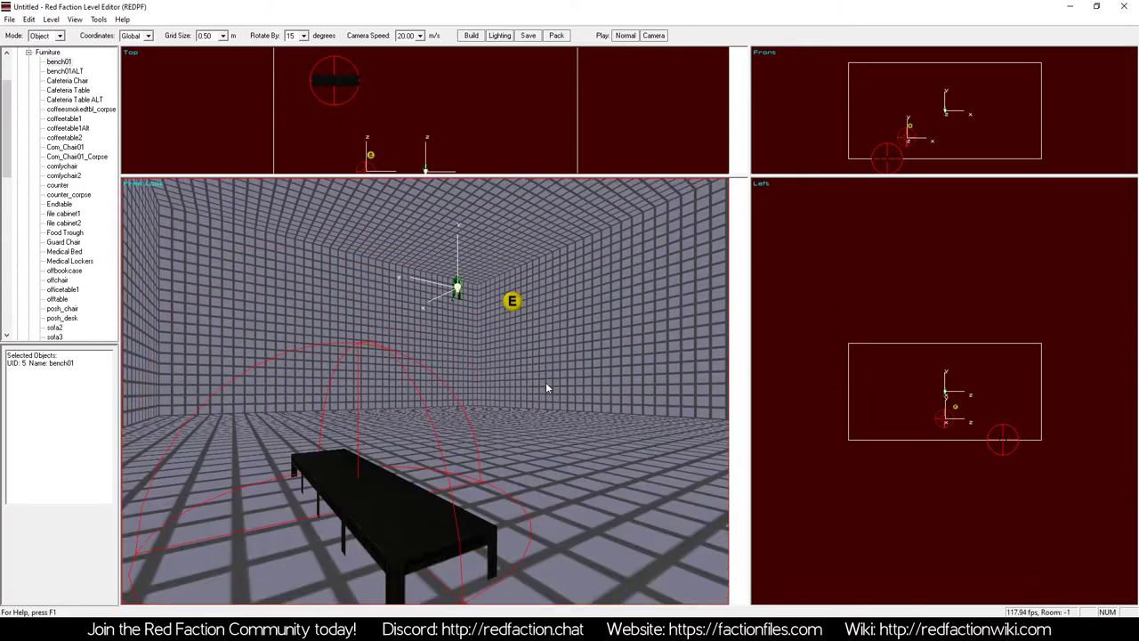
{"action": "key", "text": "KP_6"}
{"action": "key", "text": "KP_1"}
{"action": "key", "text": "Down"}
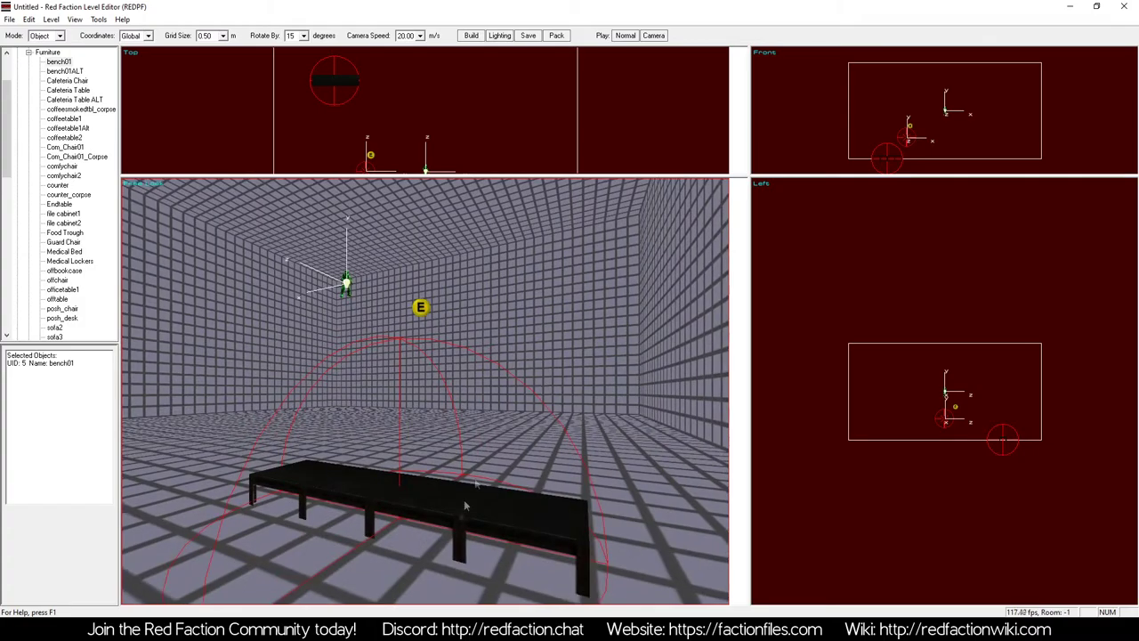
{"action": "key", "text": "KP_4"}
{"action": "key", "text": "KP_3"}
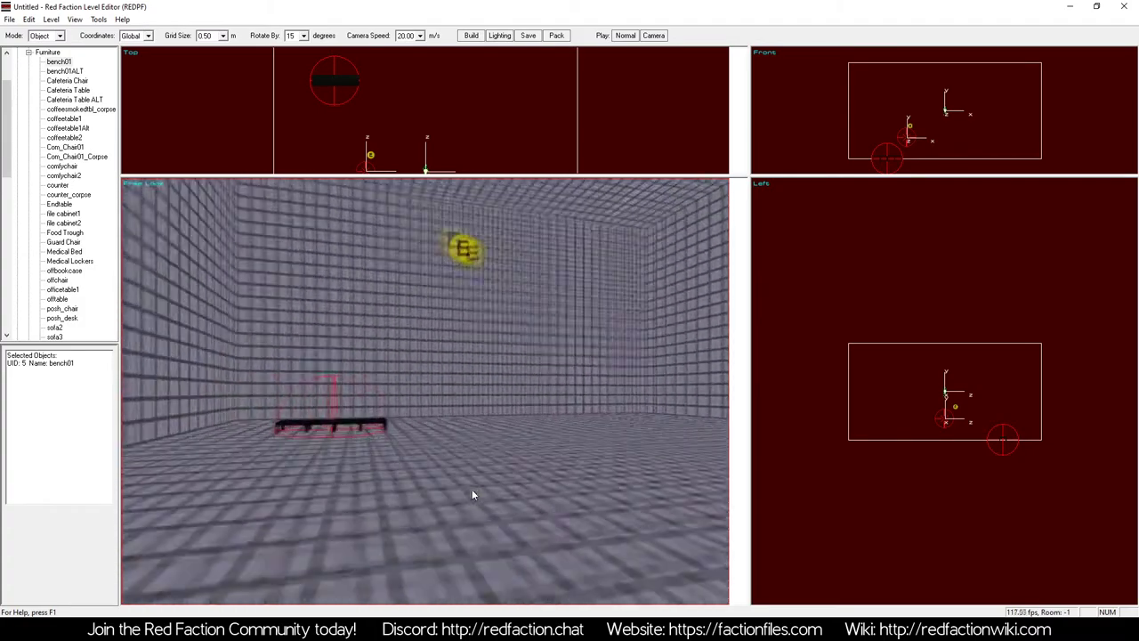
Browse the Furniture clutter for another object, checking file cabinet1 and Cafeteria Chair, and collapse the category
{"action": "key", "text": "KP_5"}
{"action": "key", "text": "z"}
{"action": "key", "text": "KP_Add"}
{"action": "key", "text": "KP_1"}
{"action": "key", "text": "a"}
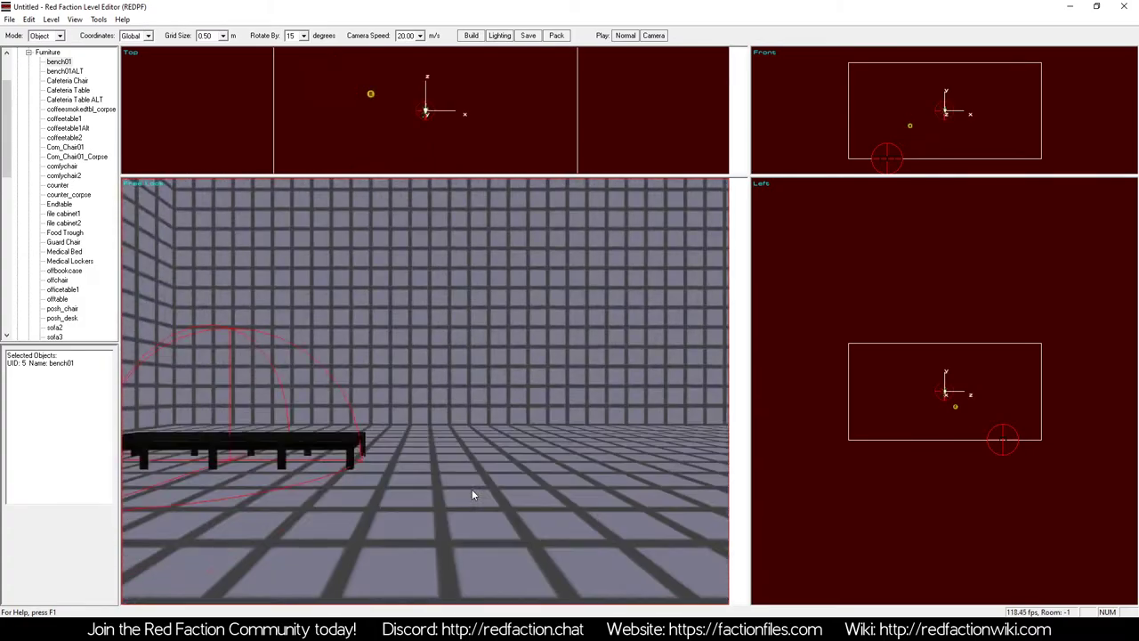
{"action": "key", "text": "a"}
{"action": "left_click", "coordinate": [60, 215]}
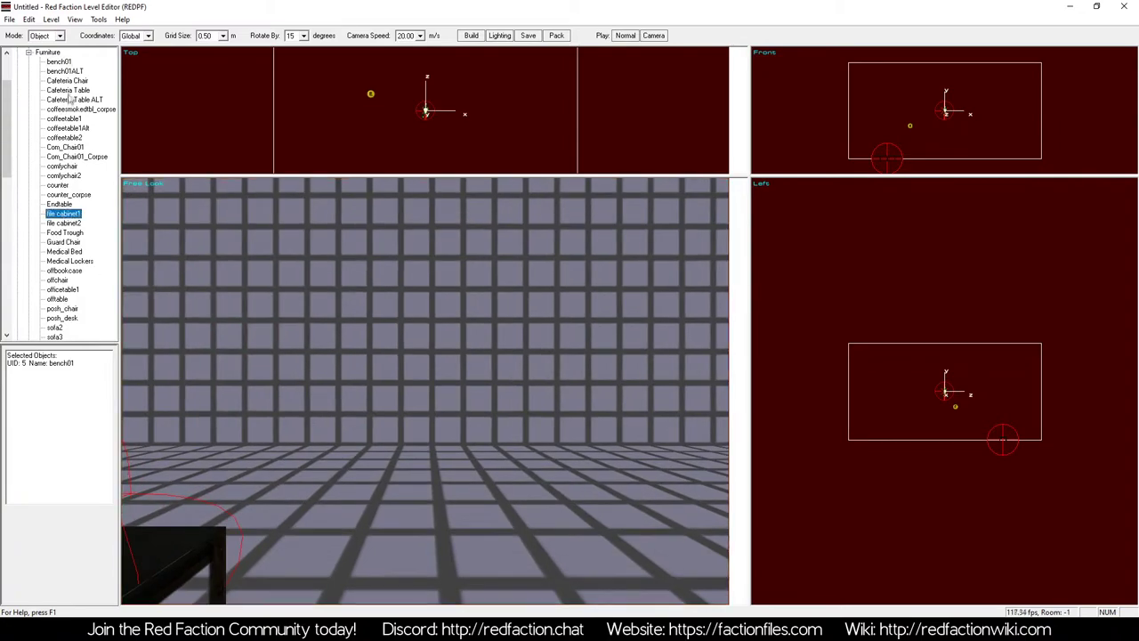
{"action": "key", "text": "z"}
{"action": "key", "text": "a"}
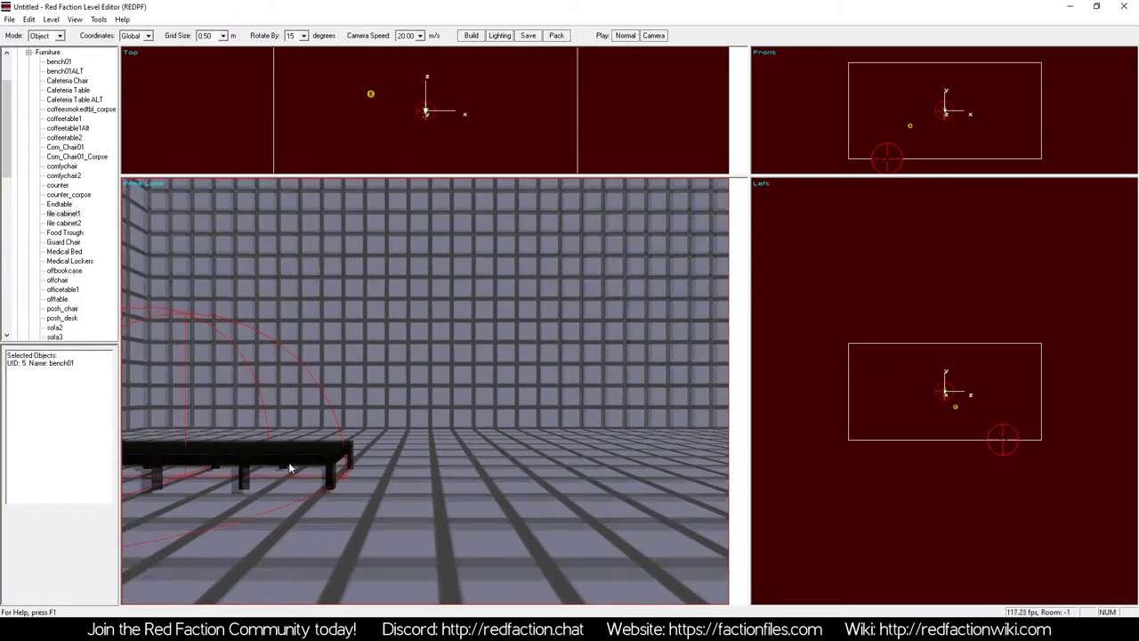
{"action": "left_click", "coordinate": [64, 81]}
{"action": "key", "text": "Left"}
{"action": "key", "text": "Left"}
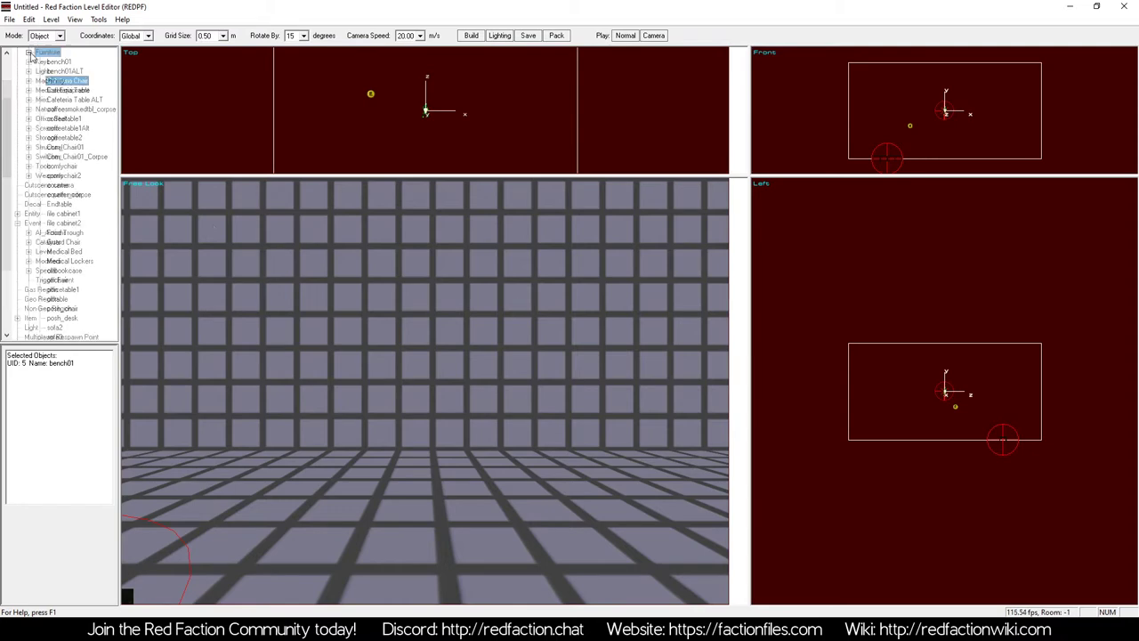
{"action": "scroll", "coordinate": [53, 113], "scroll_direction": "up", "scroll_amount": 2}
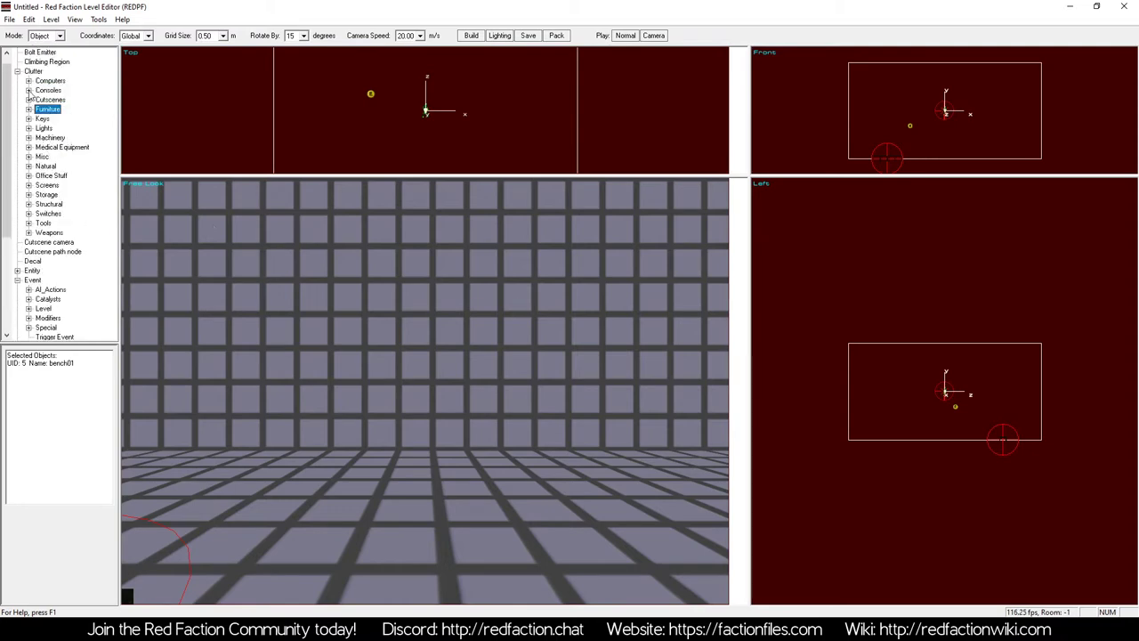
Place a Console_large01 from the Consoles clutter category in the room near the bench
{"action": "left_click", "coordinate": [29, 90]}
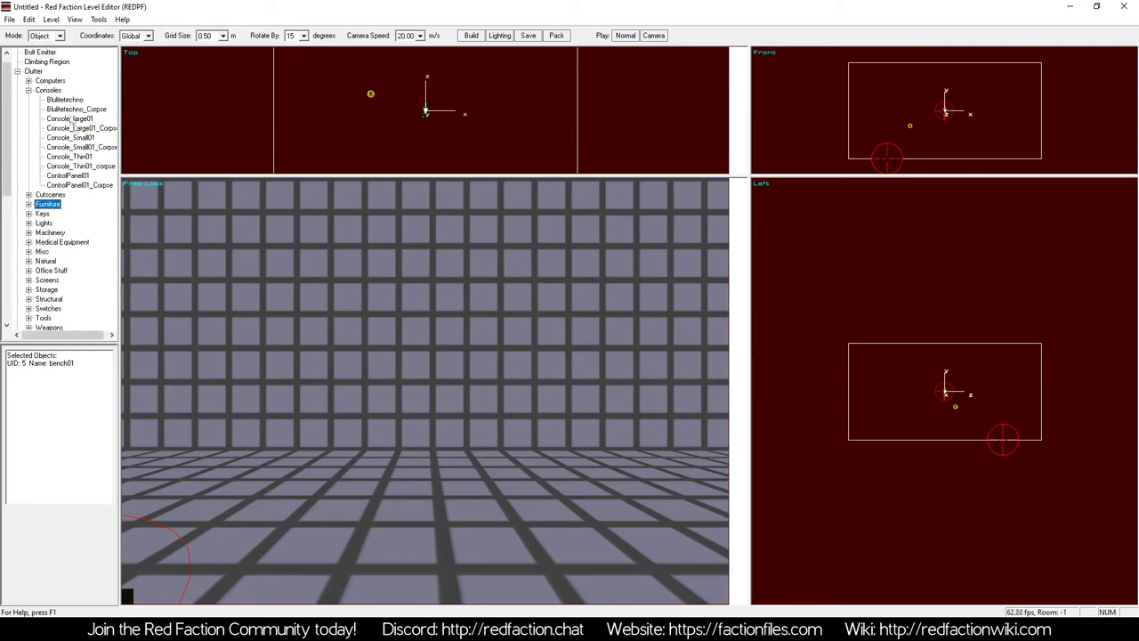
{"action": "left_click", "coordinate": [70, 101]}
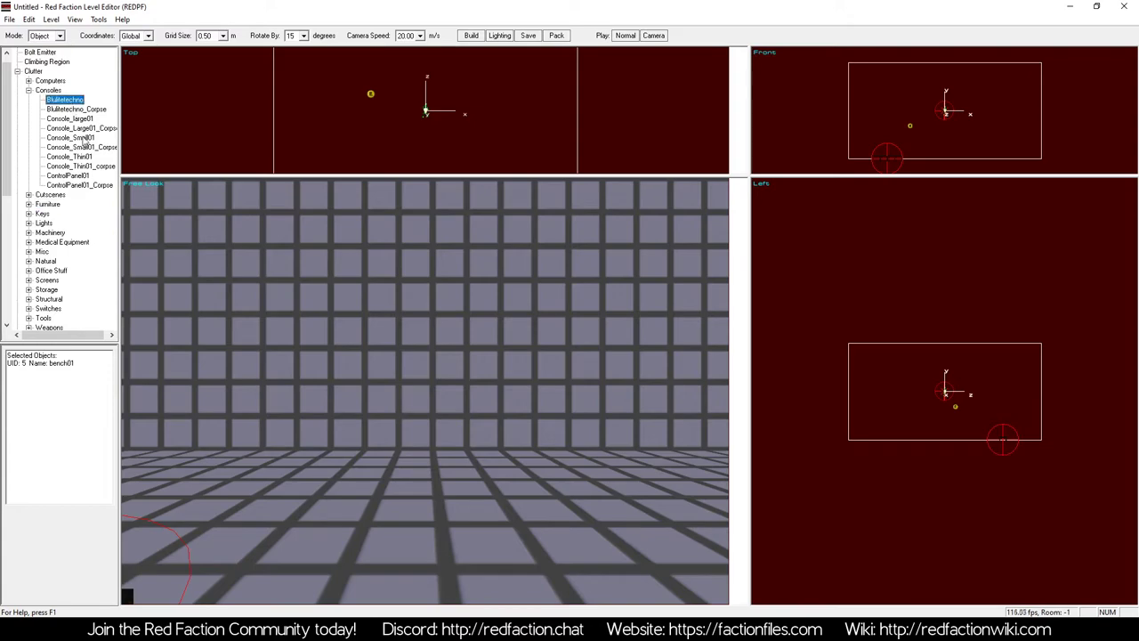
{"action": "left_click", "coordinate": [78, 119]}
{"action": "left_click", "coordinate": [425, 381]}
{"action": "key", "text": "KP_Subtract"}
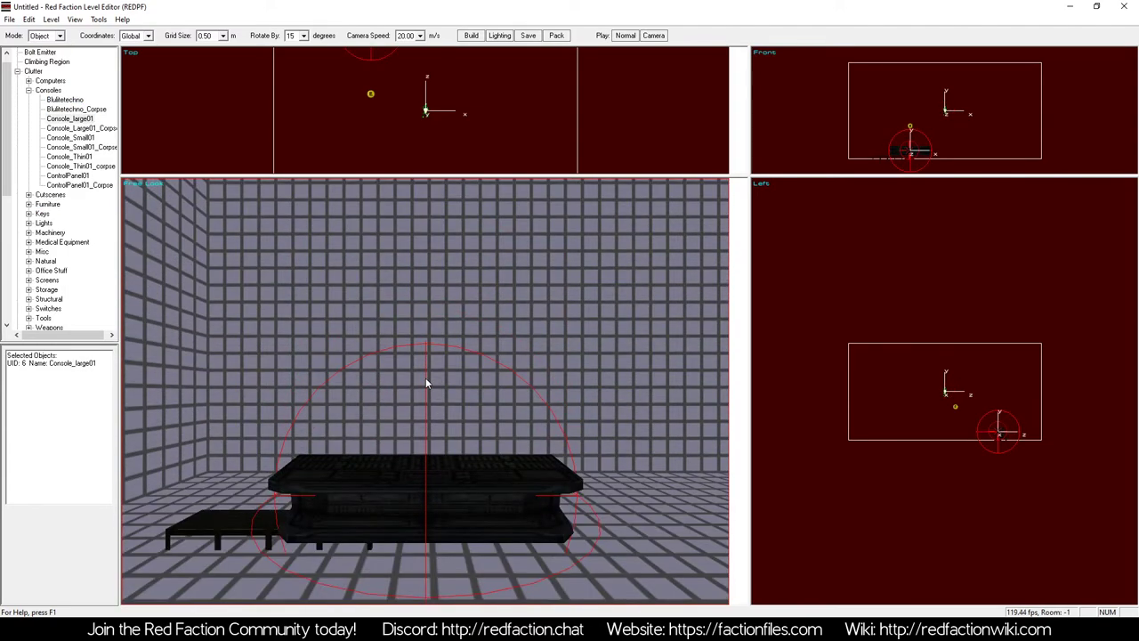
{"action": "key", "text": "z"}
{"action": "key", "text": "KP_Subtract"}
{"action": "key", "text": "a"}
{"action": "key", "text": "KP_Subtract"}
{"action": "key", "text": "KP_1"}
{"action": "key", "text": "a"}
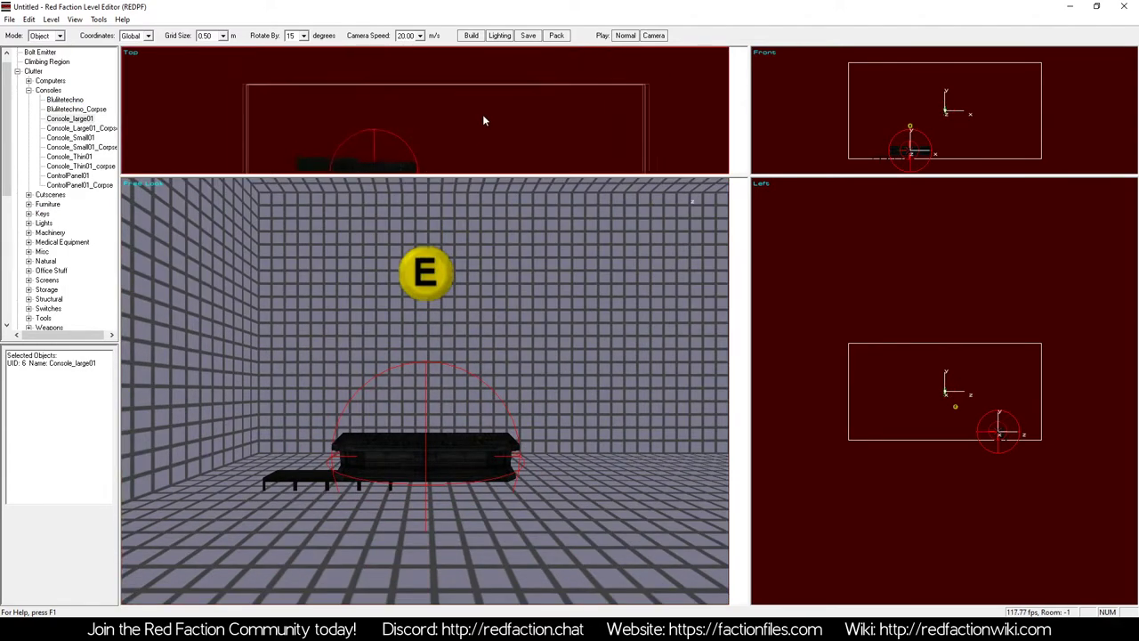
Move the large console against the end of the bench and lower it onto the floor, refining the grid to 0.0312 m
{"action": "key", "text": "KP_Add"}
{"action": "key", "text": "m"}
{"action": "key", "text": "Up"}
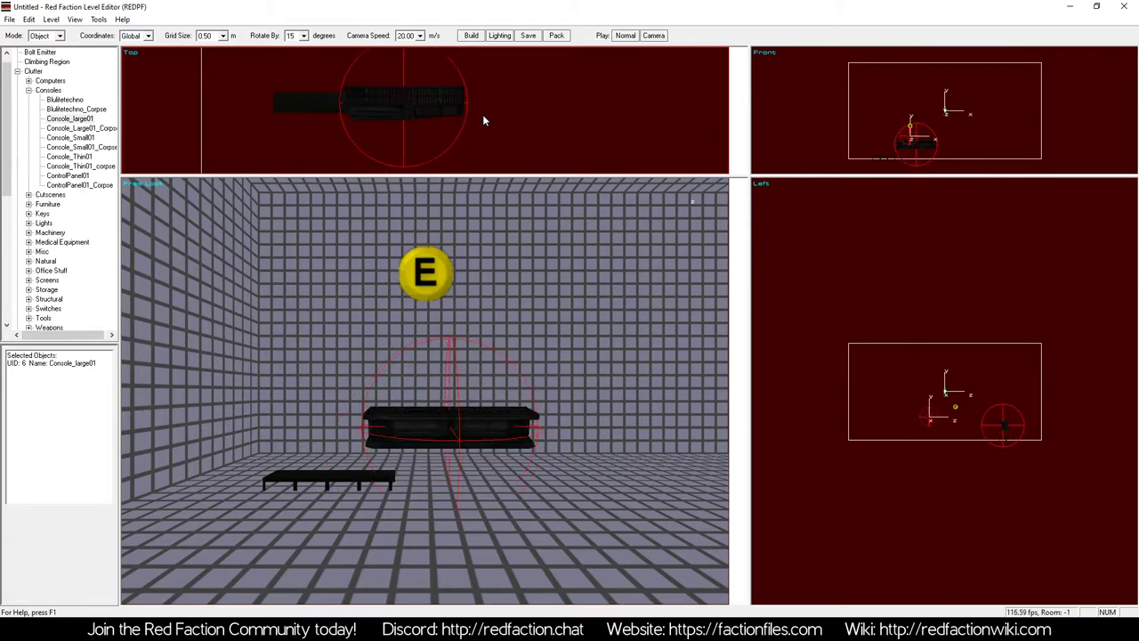
{"action": "key", "text": "Left"}
{"action": "key", "text": "Down"}
{"action": "key", "text": "Down"}
{"action": "key", "text": "Down"}
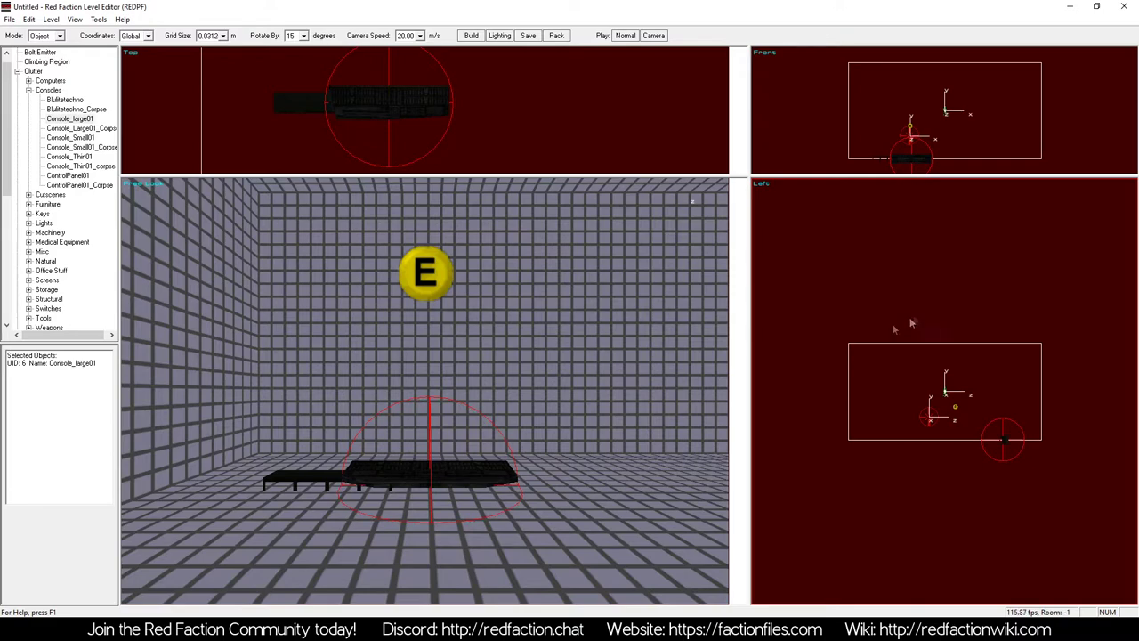
Select the bench and console together, set the grid size to 0.50 m, and clear the selection
{"action": "left_click", "coordinate": [291, 472]}
{"action": "left_click_drag", "start_coordinate": [281, 436], "coordinate": [445, 539]}
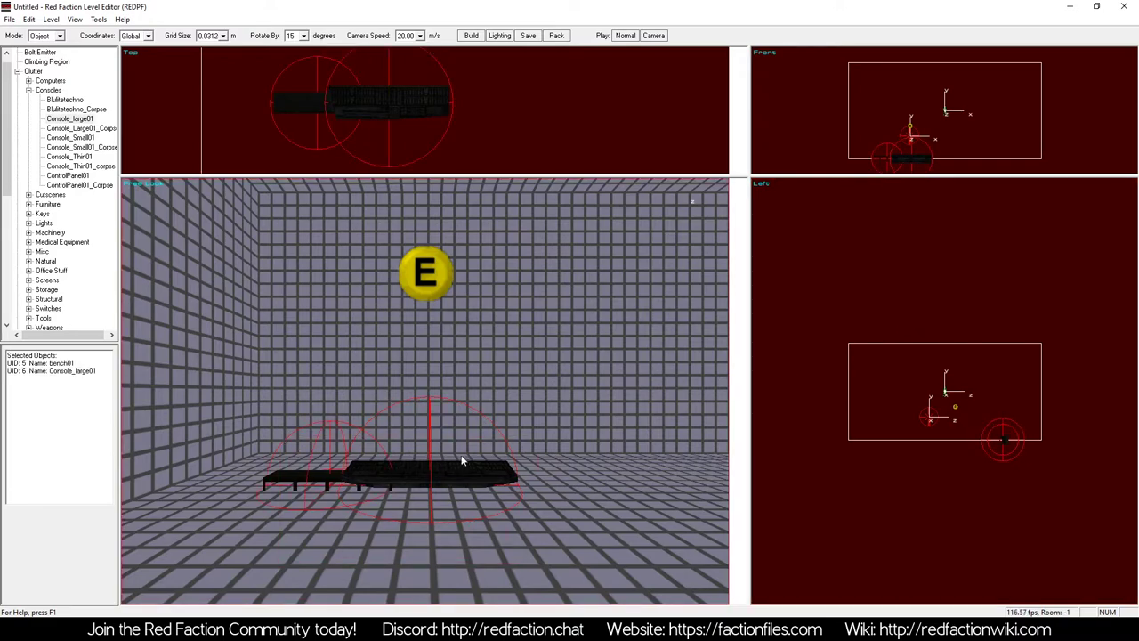
{"action": "key", "text": "z"}
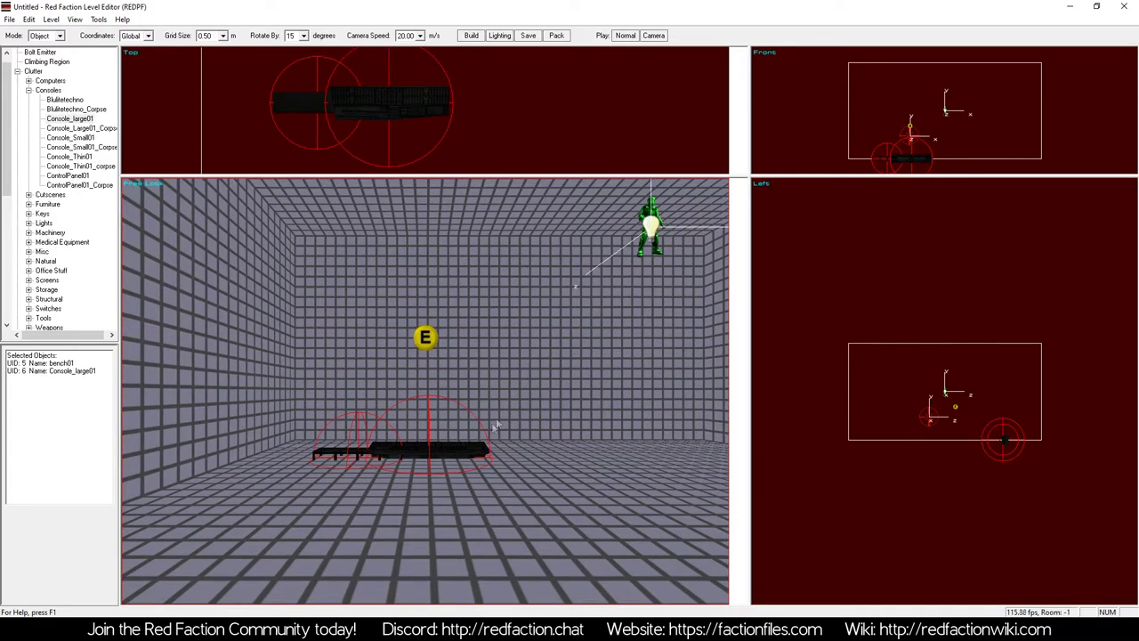
{"action": "left_click", "coordinate": [497, 419]}
{"action": "key", "text": "a"}
{"action": "key", "text": "Home"}
{"action": "key", "text": "Up"}
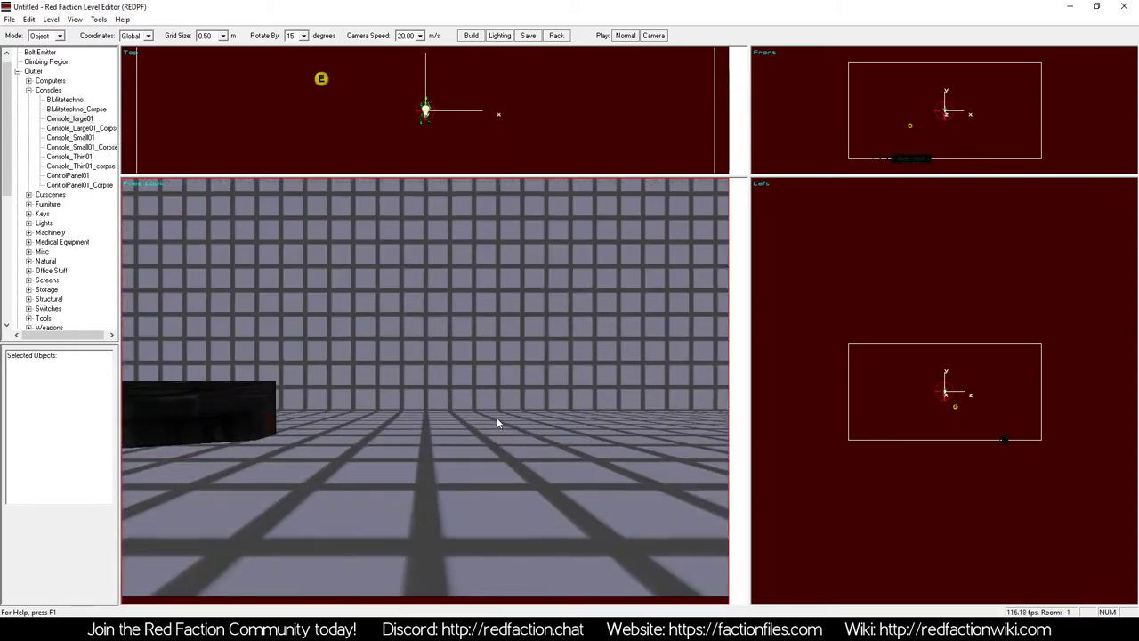
Place a coffeetable1Alt from the Furniture clutter on the open side of the large console
{"action": "left_click", "coordinate": [29, 90]}
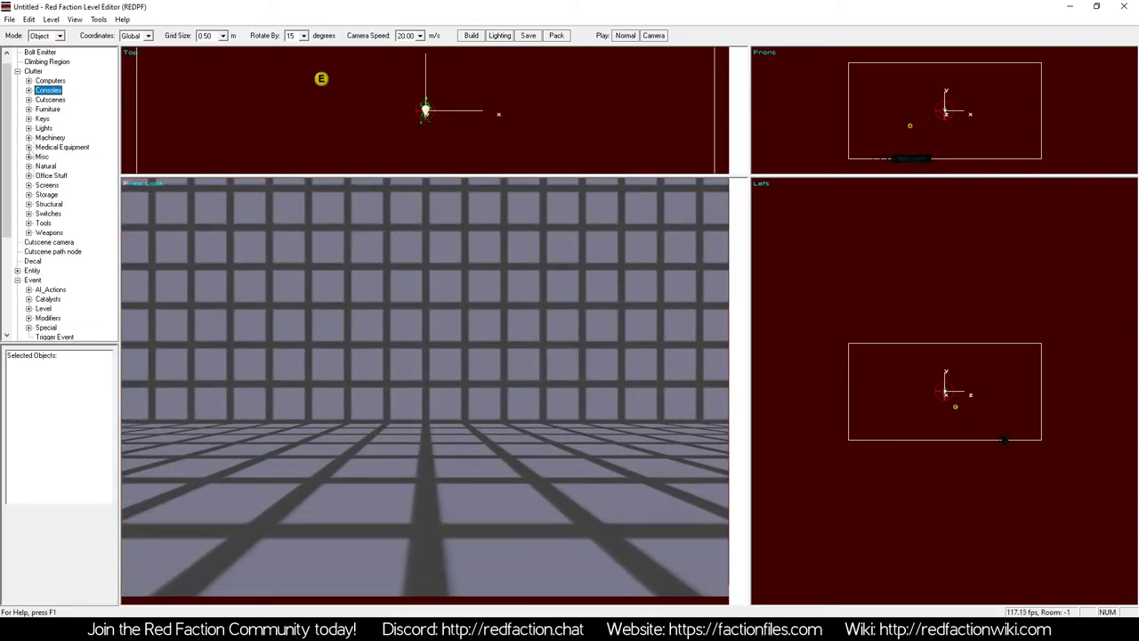
{"action": "left_click", "coordinate": [29, 108]}
{"action": "left_click", "coordinate": [67, 127]}
{"action": "left_click", "coordinate": [434, 392]}
{"action": "key", "text": "KP_Subtract"}
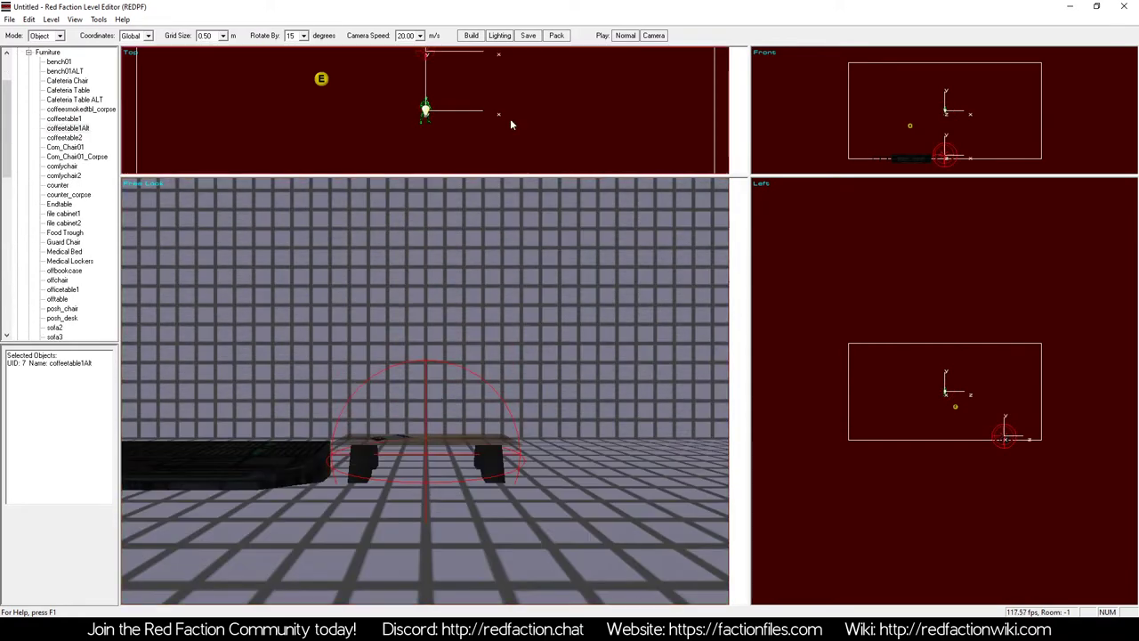
Lower the coffee table onto the floor with a 0.0312 m grid and move it against the end of the large console
{"action": "key", "text": "z"}
{"action": "key", "text": "KP_Subtract"}
{"action": "key", "text": "a"}
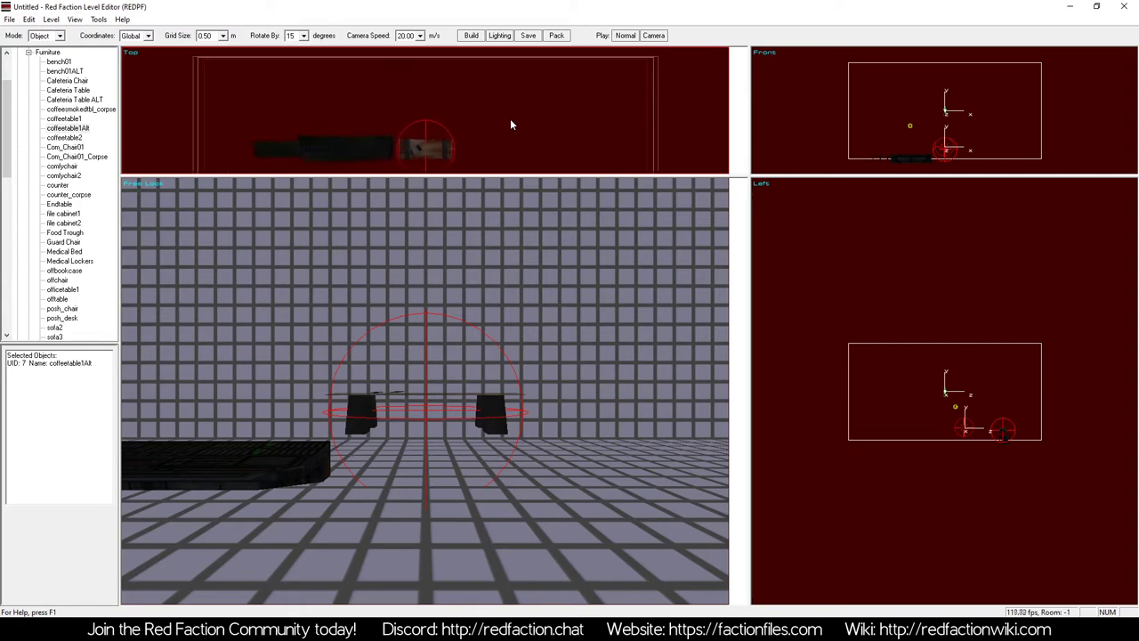
{"action": "key", "text": "m"}
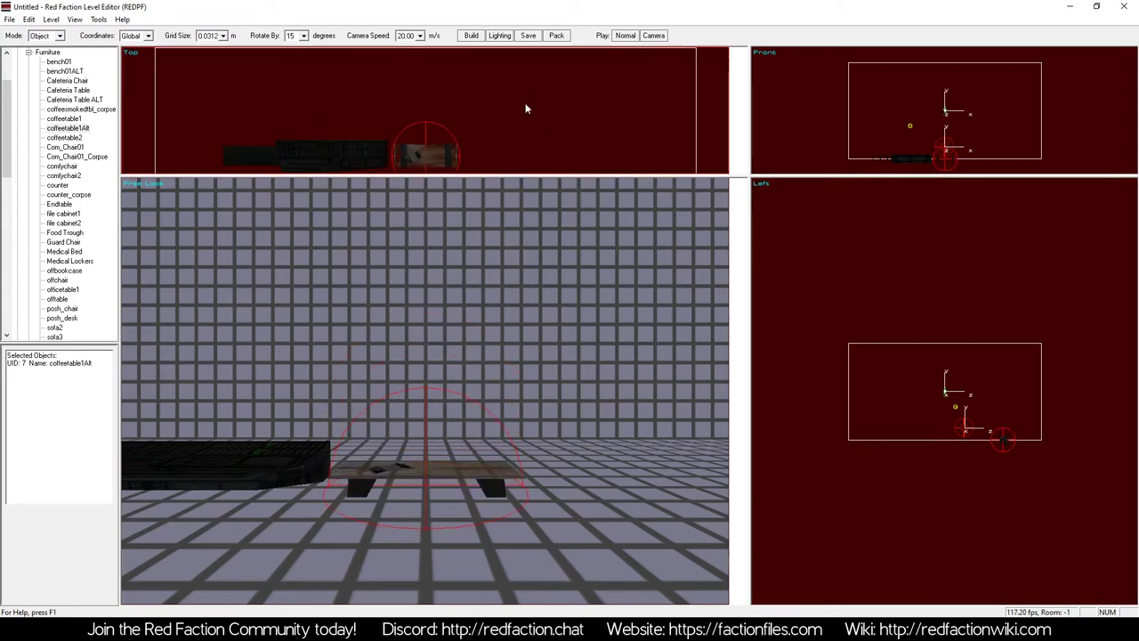
{"action": "key", "text": "m"}
{"action": "key", "text": "z"}
{"action": "key", "text": "KP_3"}
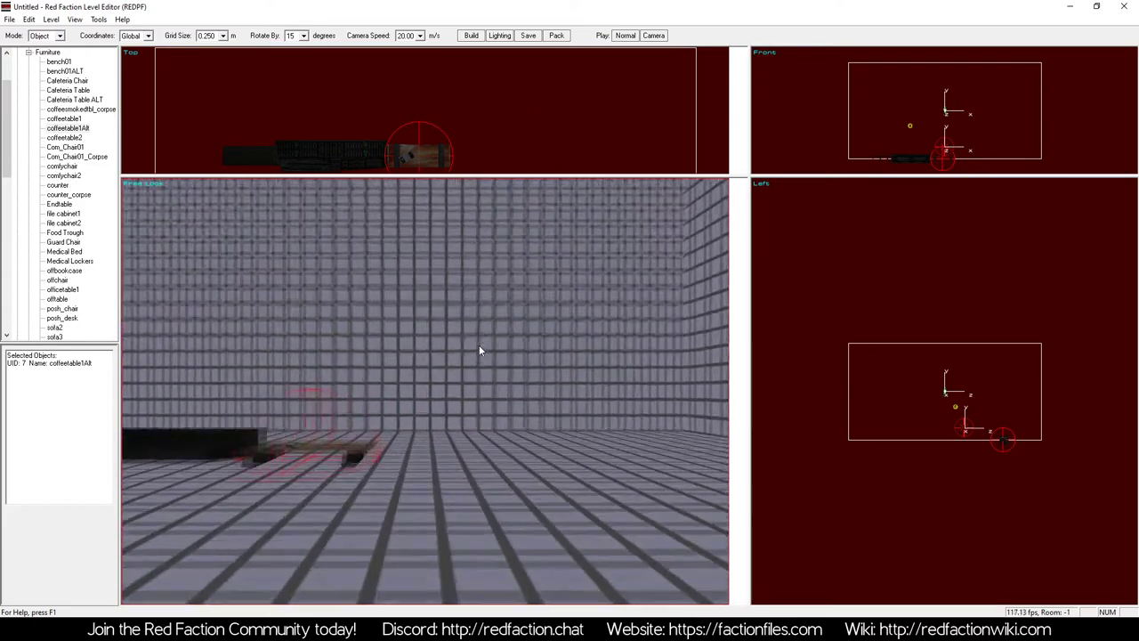
Place an Icy OilDrum from the Storage clutter category in the open area beyond the coffee table
{"action": "key", "text": "KP_1"}
{"action": "key", "text": "a"}
{"action": "key", "text": "z"}
{"action": "key", "text": "KP_3"}
{"action": "key", "text": "a"}
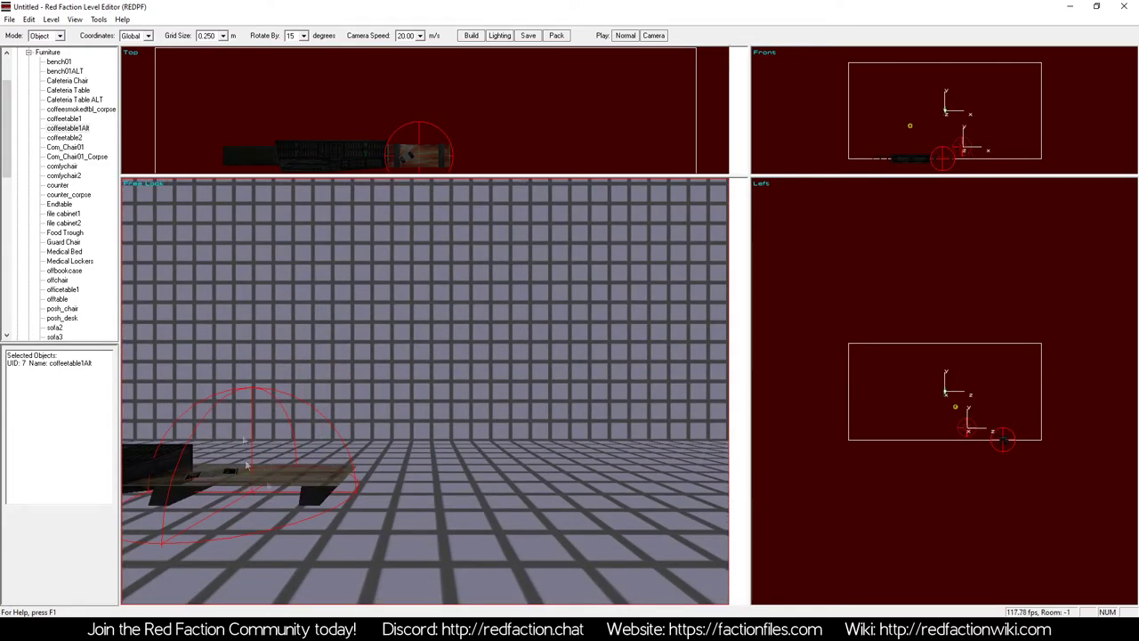
{"action": "key", "text": "d"}
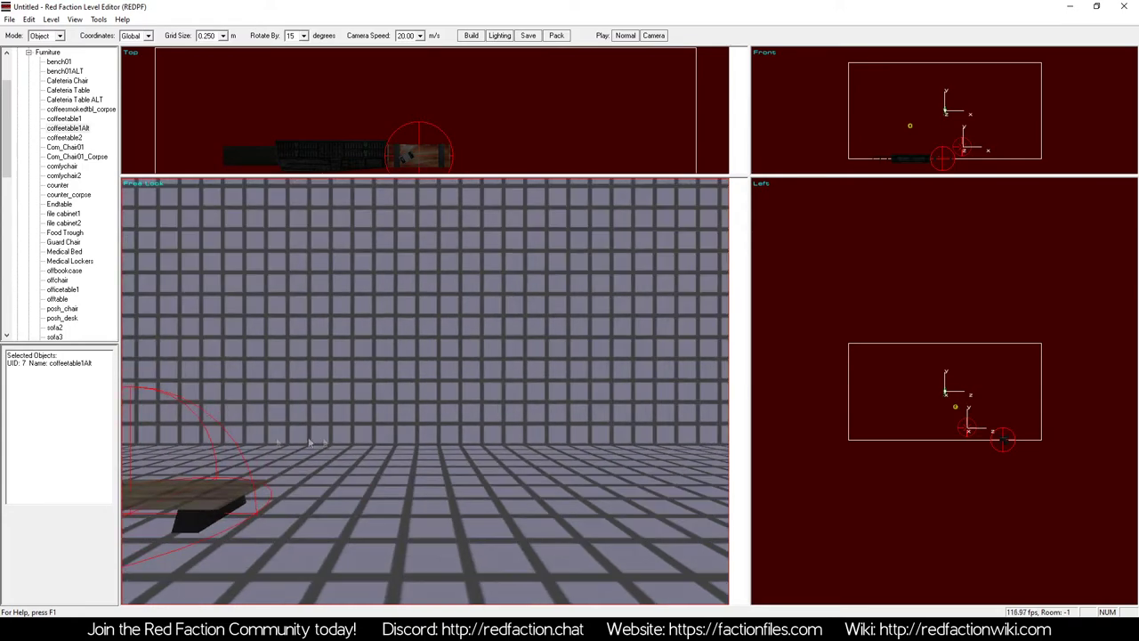
{"action": "left_click", "coordinate": [29, 53]}
{"action": "scroll", "coordinate": [39, 101], "scroll_direction": "up", "scroll_amount": 2}
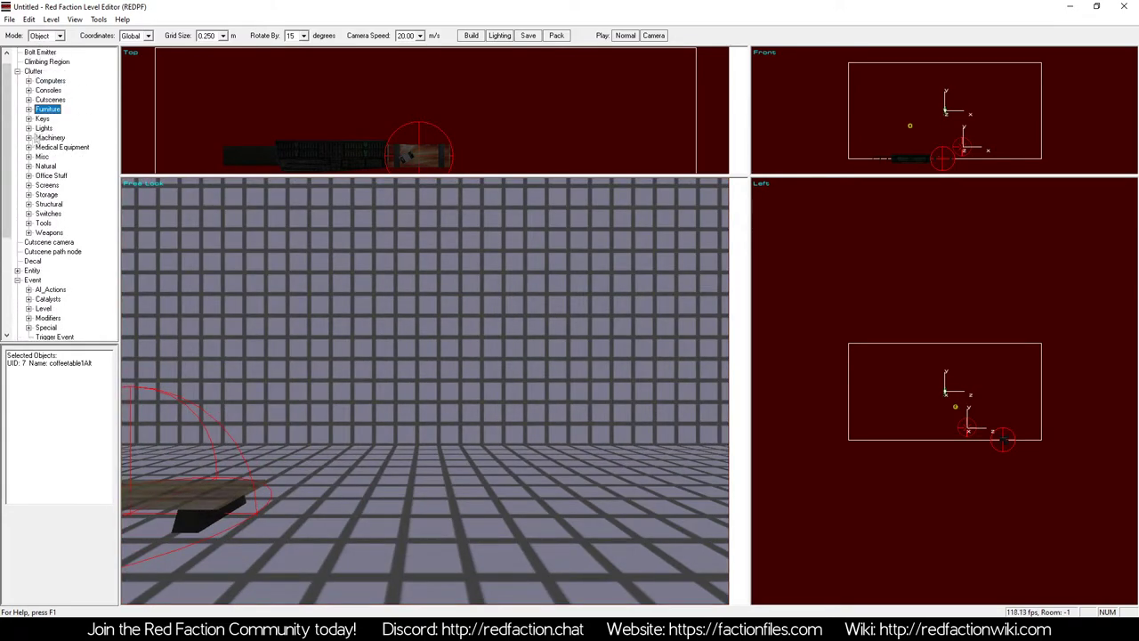
{"action": "left_click", "coordinate": [28, 194]}
{"action": "left_click", "coordinate": [63, 214]}
{"action": "key", "text": "z"}
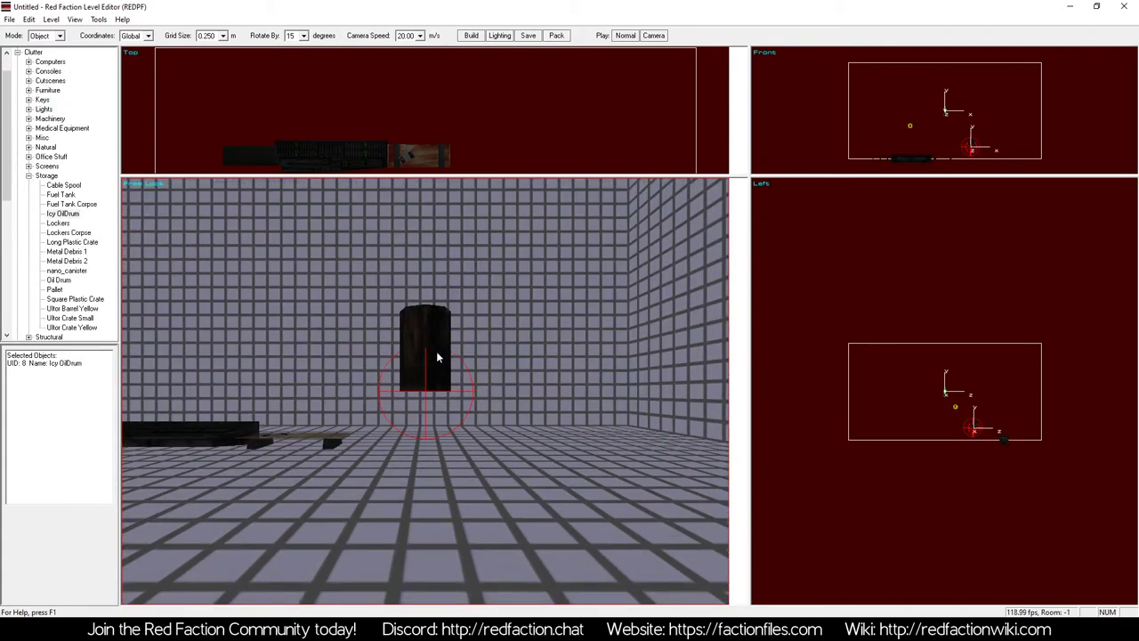
Move the oil drum horizontally into line with the bench, console and coffee table, at the table's free end
{"action": "key", "text": "z"}
{"action": "key", "text": "KP_8"}
{"action": "key", "text": "KP_2"}
{"action": "key", "text": "m"}
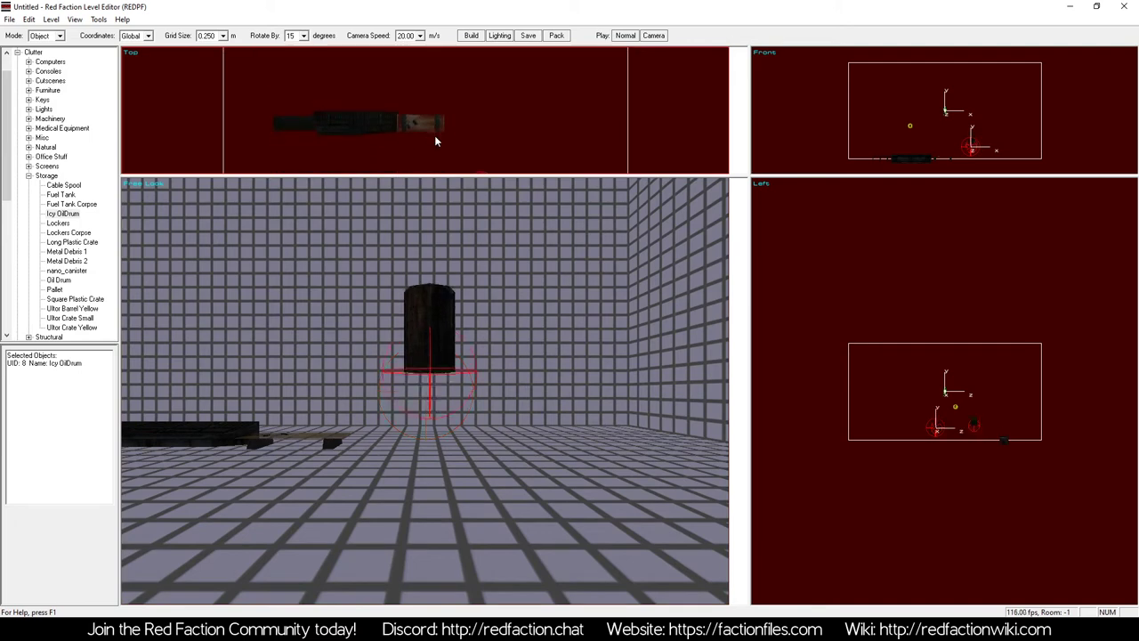
{"action": "key", "text": "Left"}
{"action": "key", "text": "Left"}
{"action": "key", "text": "Left"}
{"action": "key", "text": "Left"}
{"action": "key", "text": "Left"}
{"action": "key", "text": "Left"}
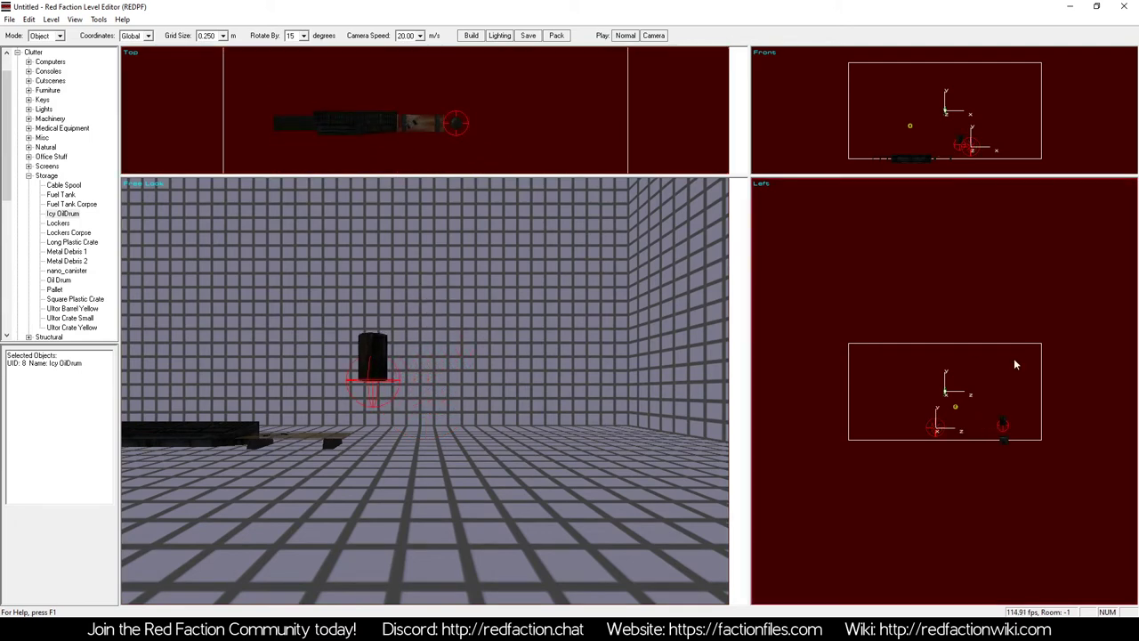
Lower the oil drum onto the floor, refining the grid to 0.125 m, and set the grid size to 0.50 m
{"action": "key", "text": "Down"}
{"action": "key", "text": "Down"}
{"action": "key", "text": "Down"}
{"action": "key", "text": "Down"}
{"action": "key", "text": "Down"}
{"action": "key", "text": "Down"}
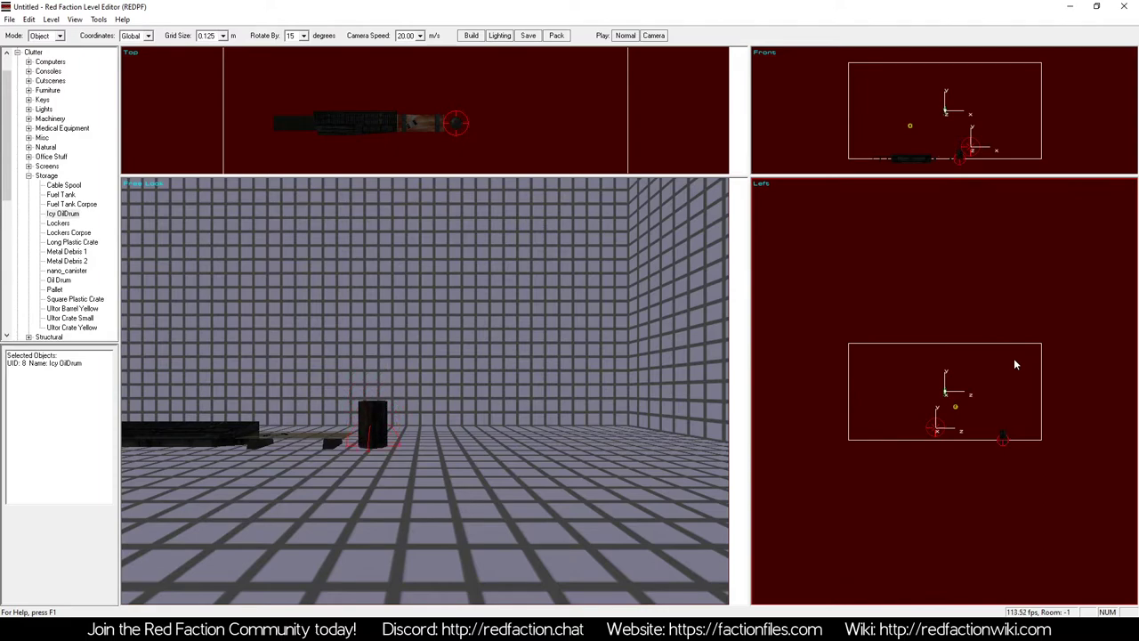
{"action": "key", "text": "Up"}
{"action": "key", "text": "a"}
{"action": "key", "text": "KP_1"}
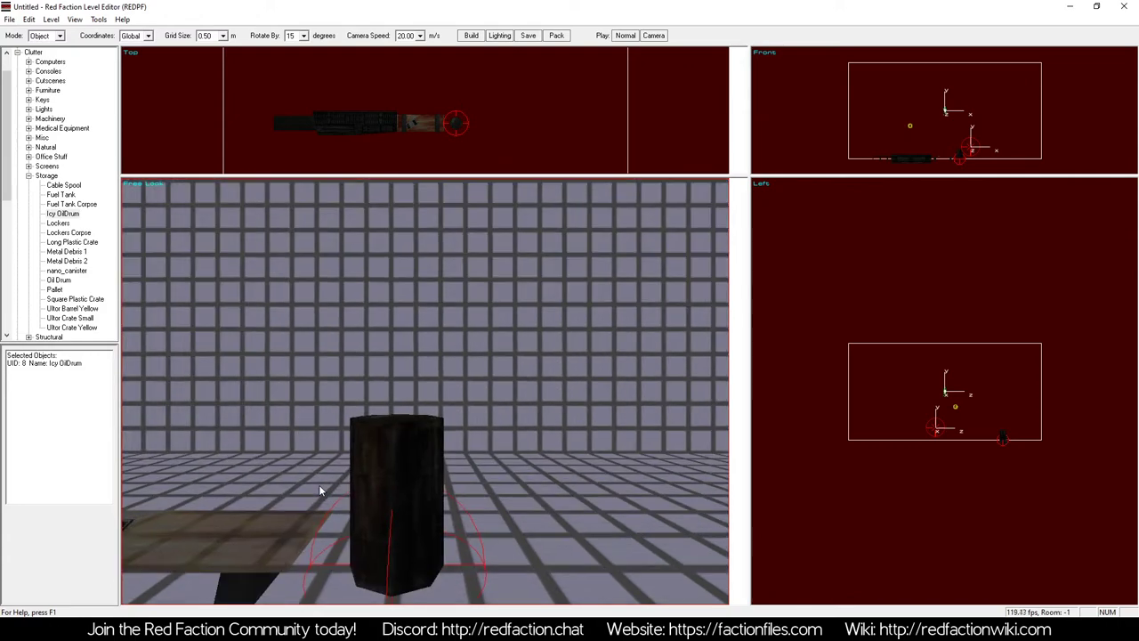
Select the Switch_Model event in the room and open its properties
{"action": "scroll", "coordinate": [318, 484], "scroll_direction": "down", "scroll_amount": 5}
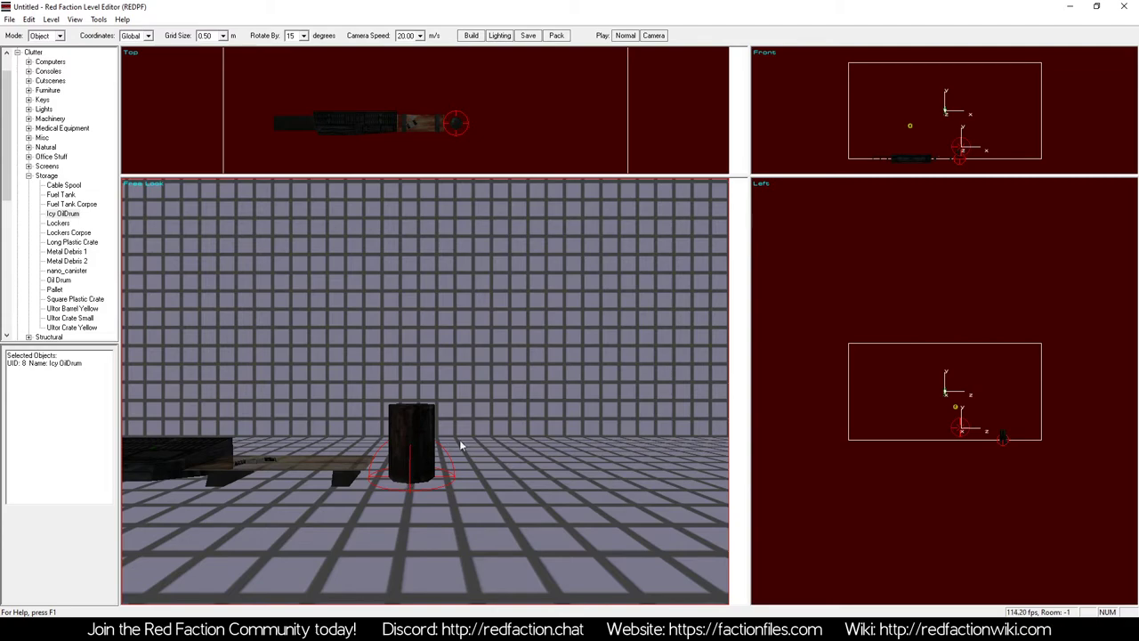
{"action": "scroll", "coordinate": [415, 463], "scroll_direction": "down", "scroll_amount": 10}
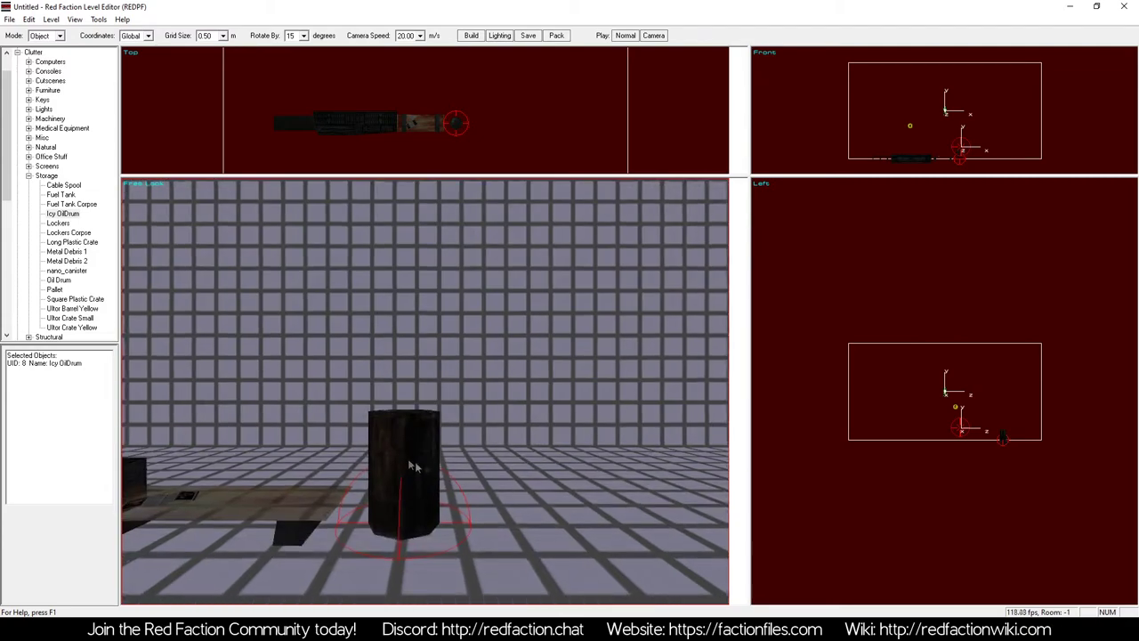
{"action": "scroll", "coordinate": [415, 463], "scroll_direction": "up", "scroll_amount": 2}
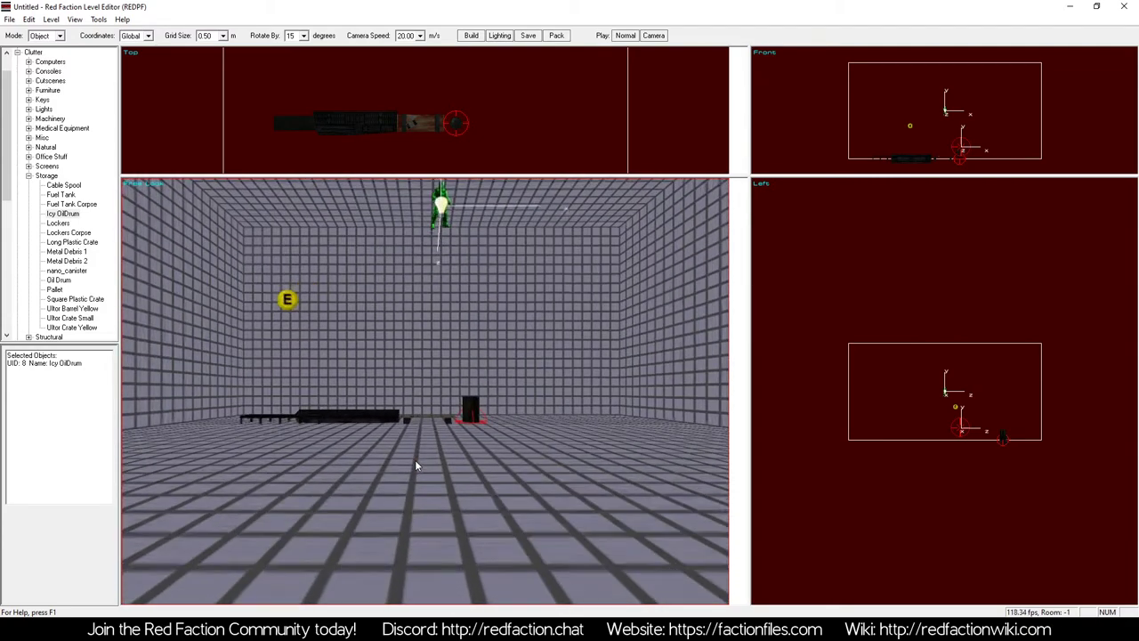
{"action": "left_click", "coordinate": [283, 298]}
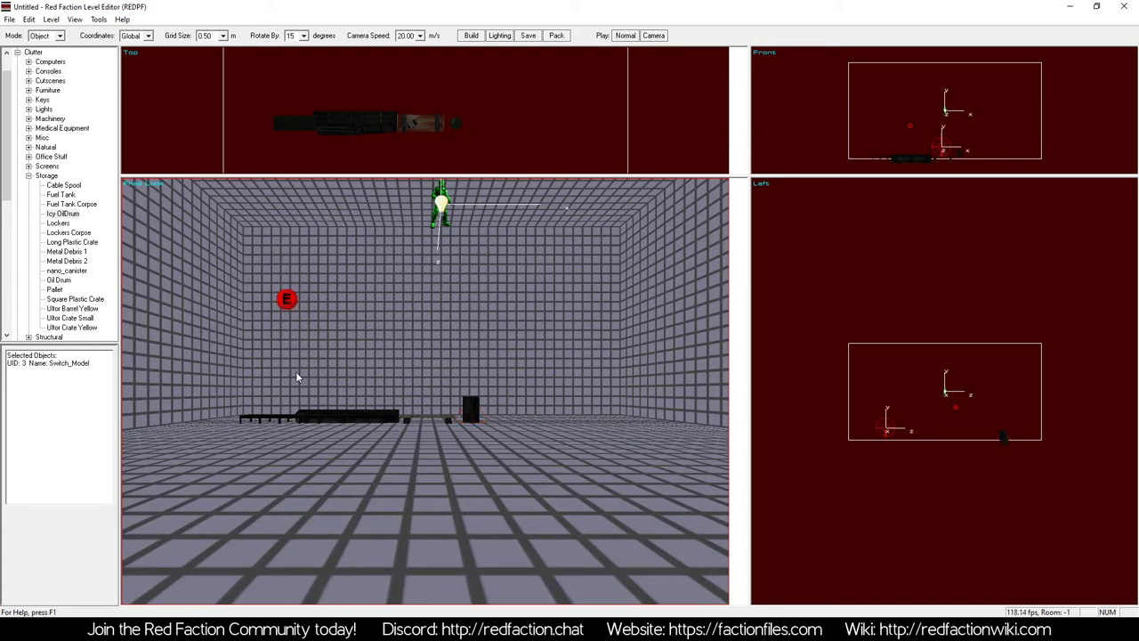
{"action": "right_click", "coordinate": [429, 344]}
{"action": "left_click", "coordinate": [481, 412]}
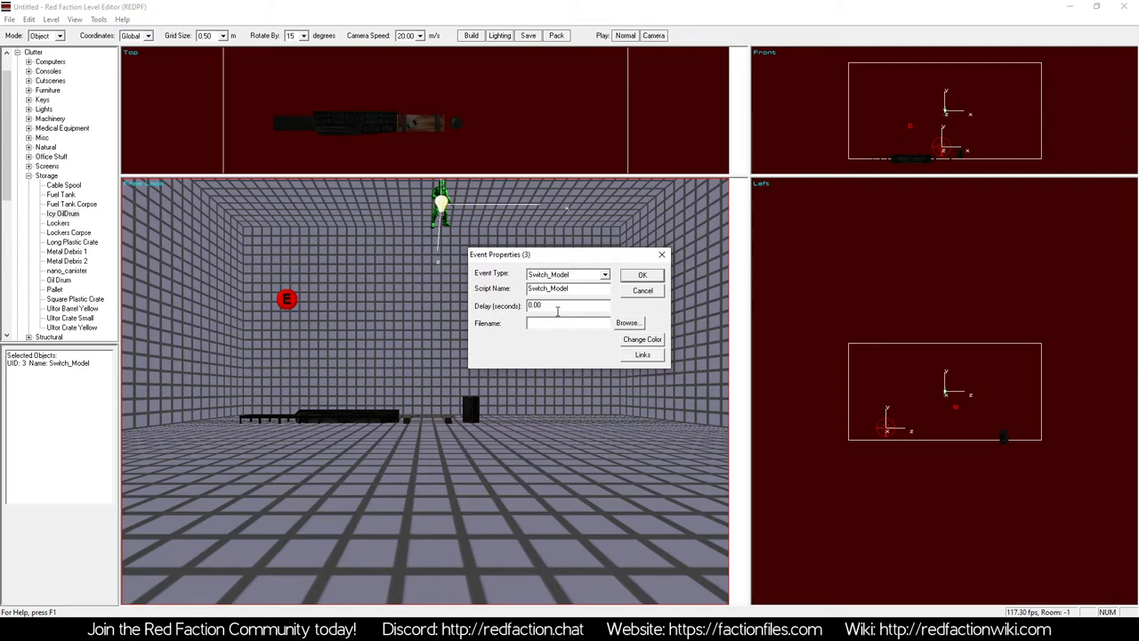
Copy the v3m mesh's name from the tutorialwork folder in File Explorer and set the event's filename to gbr_rustmtlbarrel1.v3m
{"action": "key", "text": "alt+Tab"}
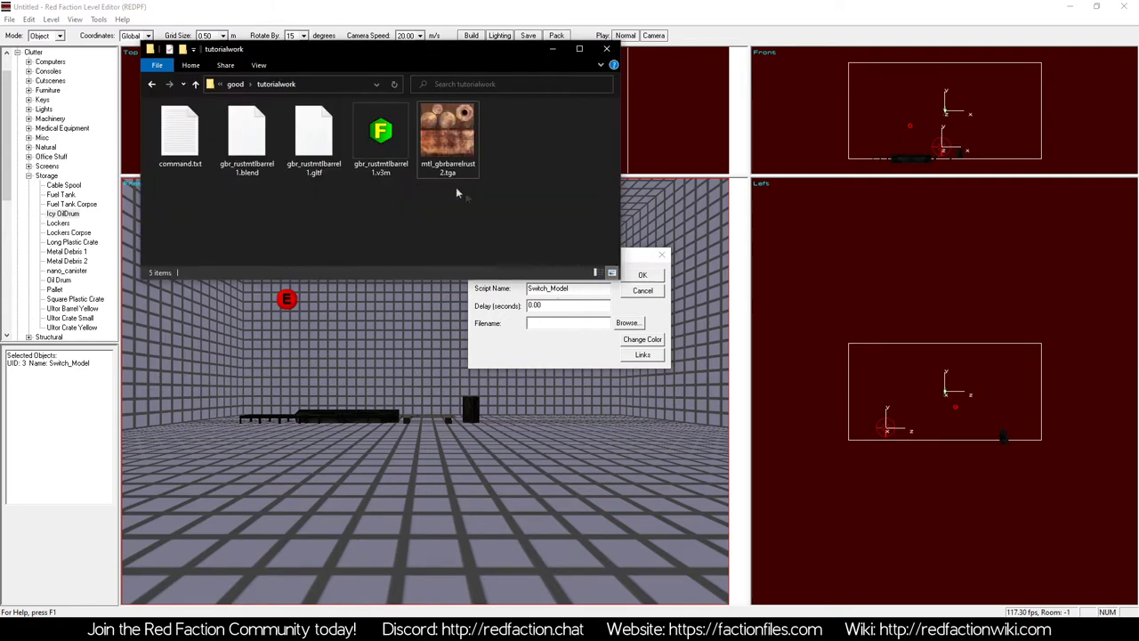
{"action": "left_click", "coordinate": [384, 142]}
{"action": "key", "text": "F2"}
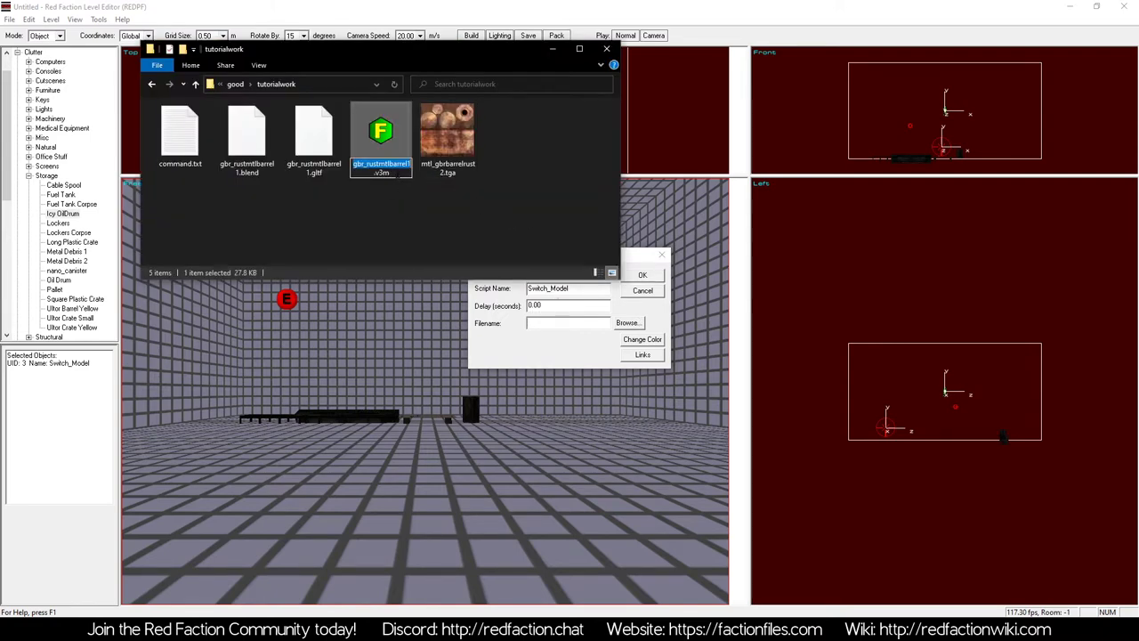
{"action": "right_click", "coordinate": [541, 325]}
{"action": "left_click", "coordinate": [540, 322]}
{"action": "left_click", "coordinate": [552, 49]}
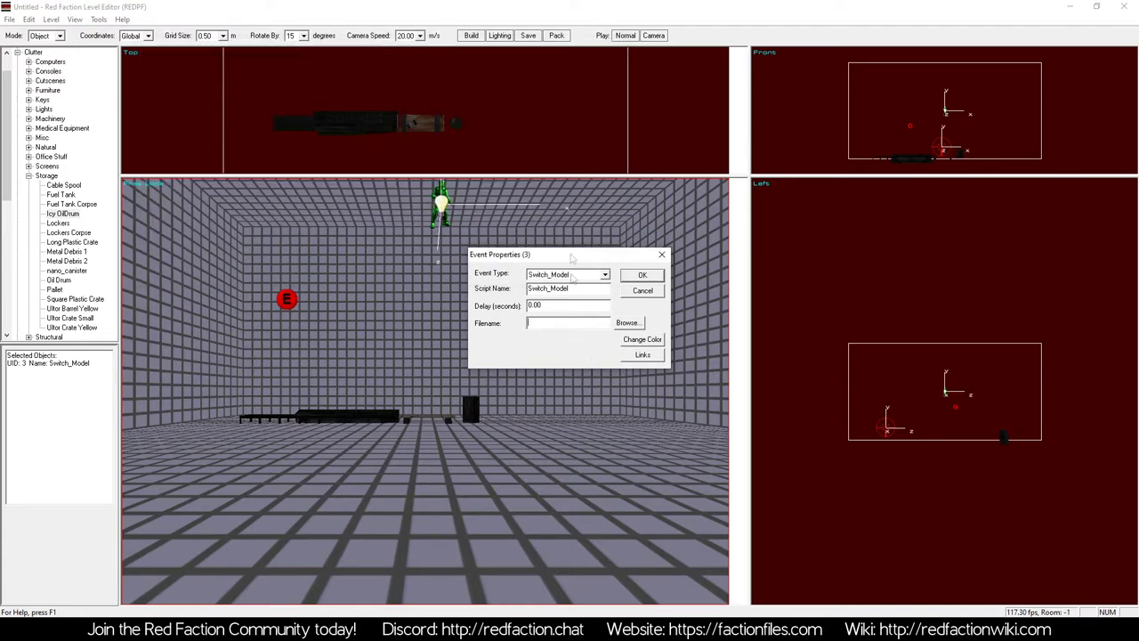
{"action": "right_click", "coordinate": [550, 322]}
{"action": "left_click", "coordinate": [569, 375]}
{"action": "left_click", "coordinate": [642, 275]}
Reopen the Switch_Model event's properties to check the filename, then close them
{"action": "left_click", "coordinate": [287, 299]}
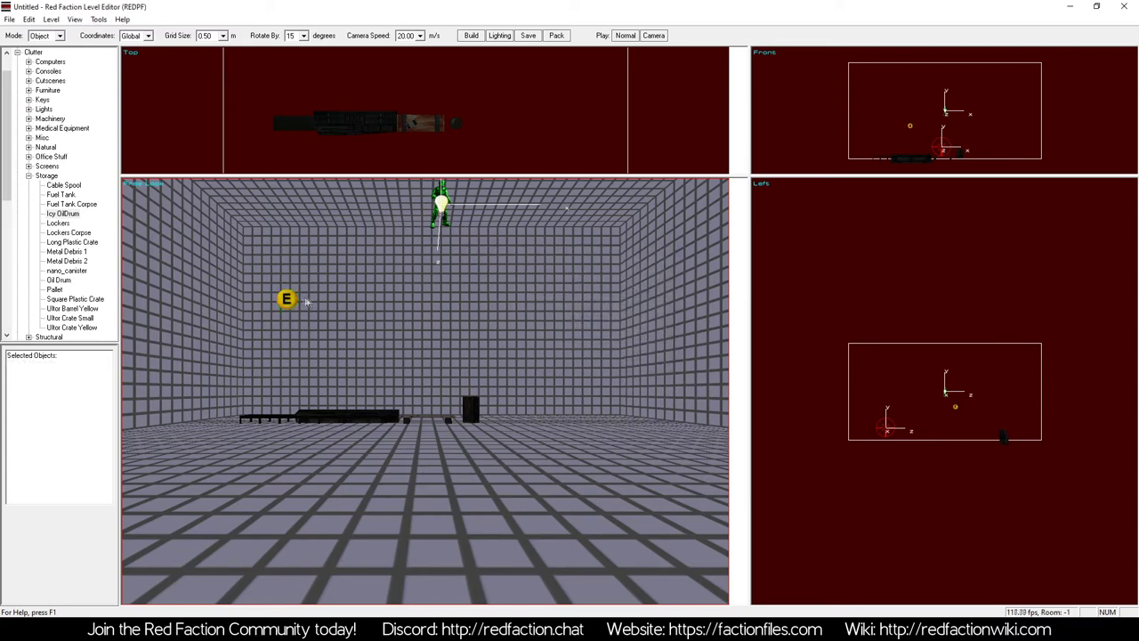
{"action": "right_click", "coordinate": [286, 299]}
{"action": "left_click", "coordinate": [374, 401]}
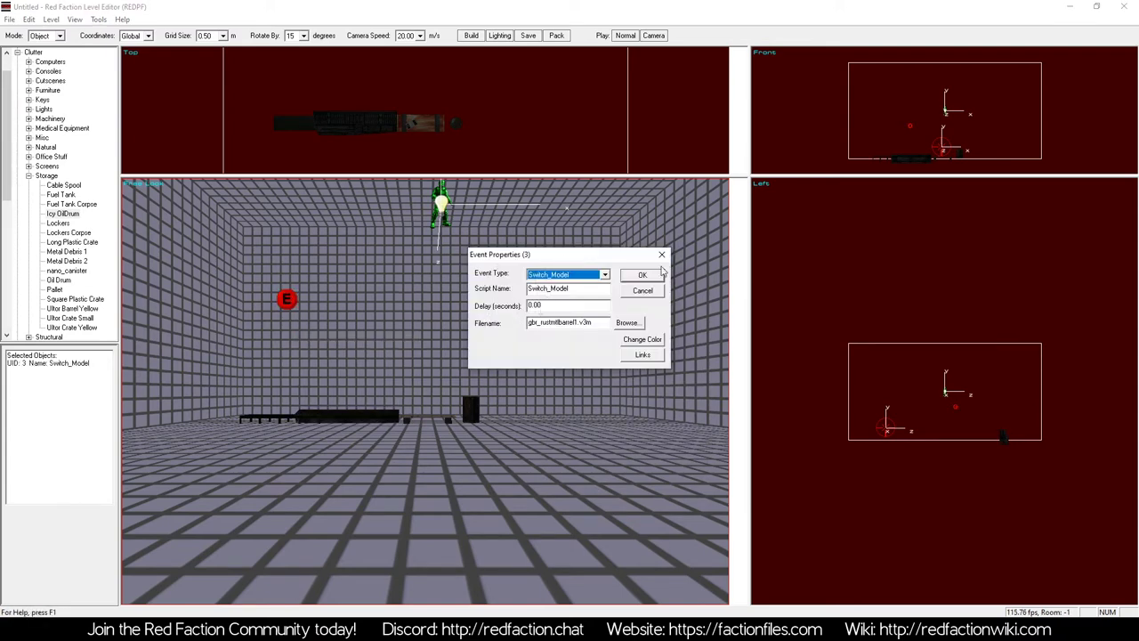
{"action": "left_click", "coordinate": [643, 276]}
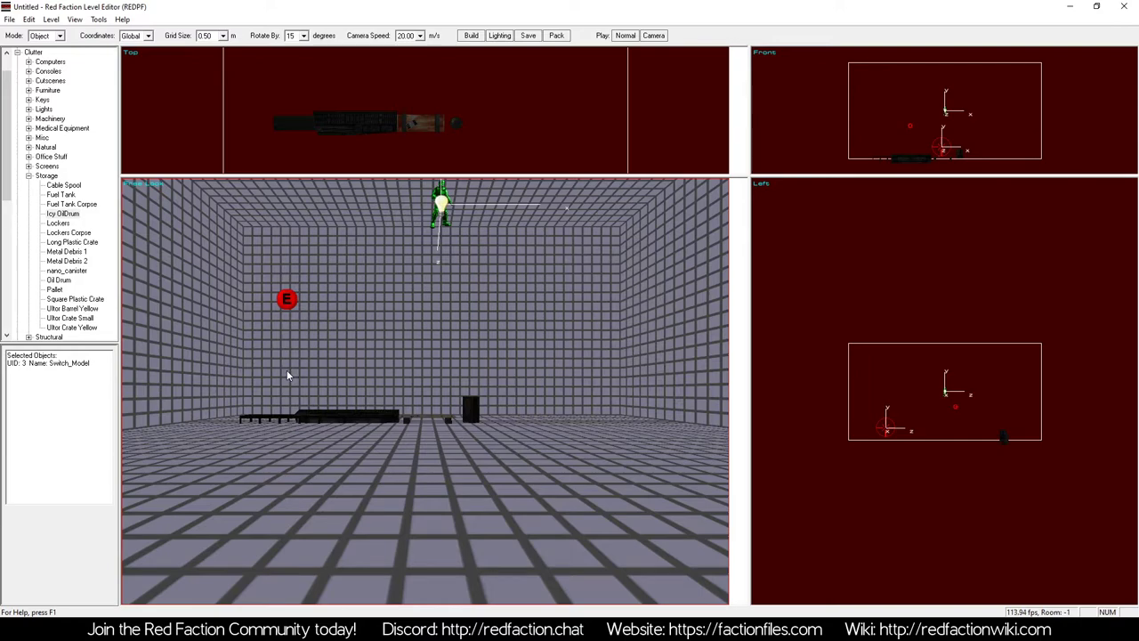
{"action": "key", "text": "KP_1"}
{"action": "key", "text": "a"}
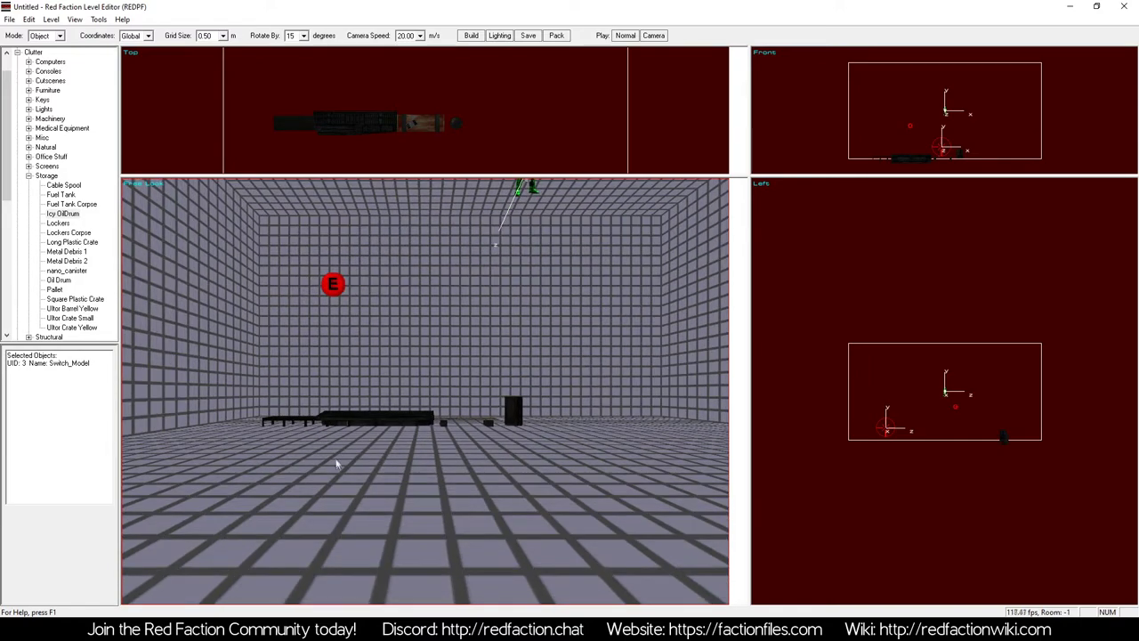
{"action": "right_click", "coordinate": [331, 284]}
{"action": "left_click", "coordinate": [401, 389]}
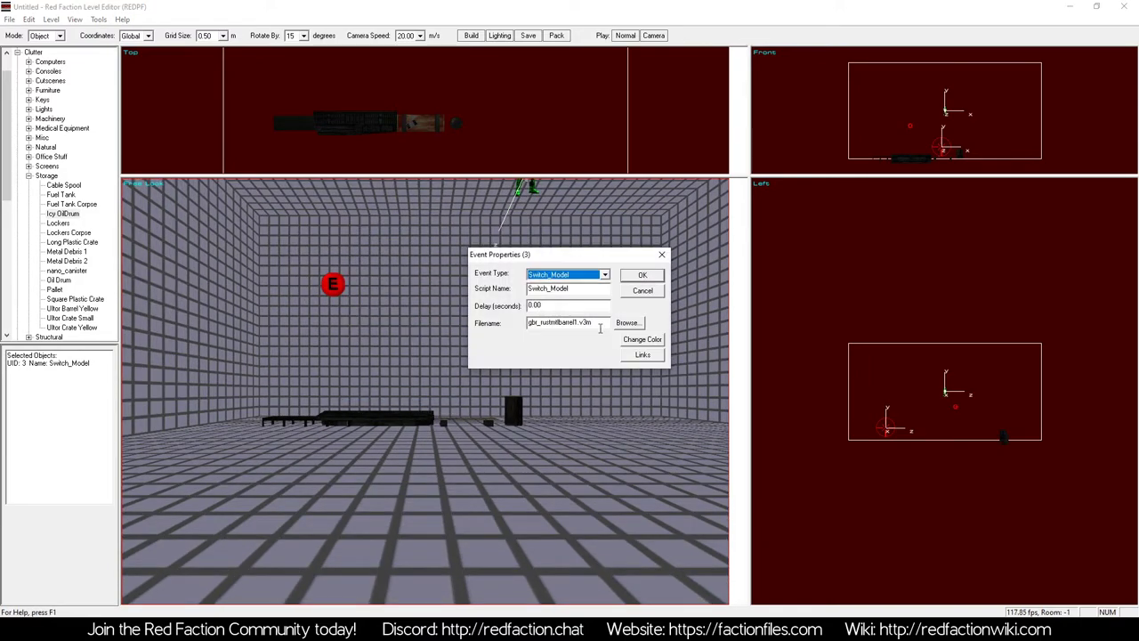
{"action": "left_click", "coordinate": [639, 292]}
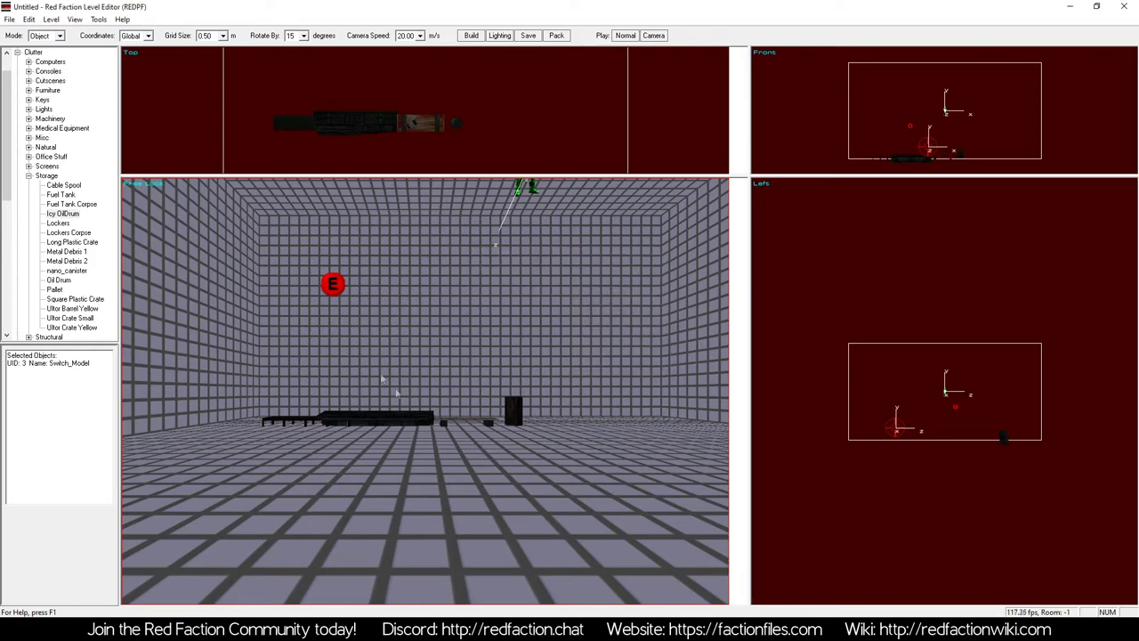
Link the Switch_Model event to the bench and to the large console
{"action": "left_click", "coordinate": [298, 410], "text": "ctrl"}
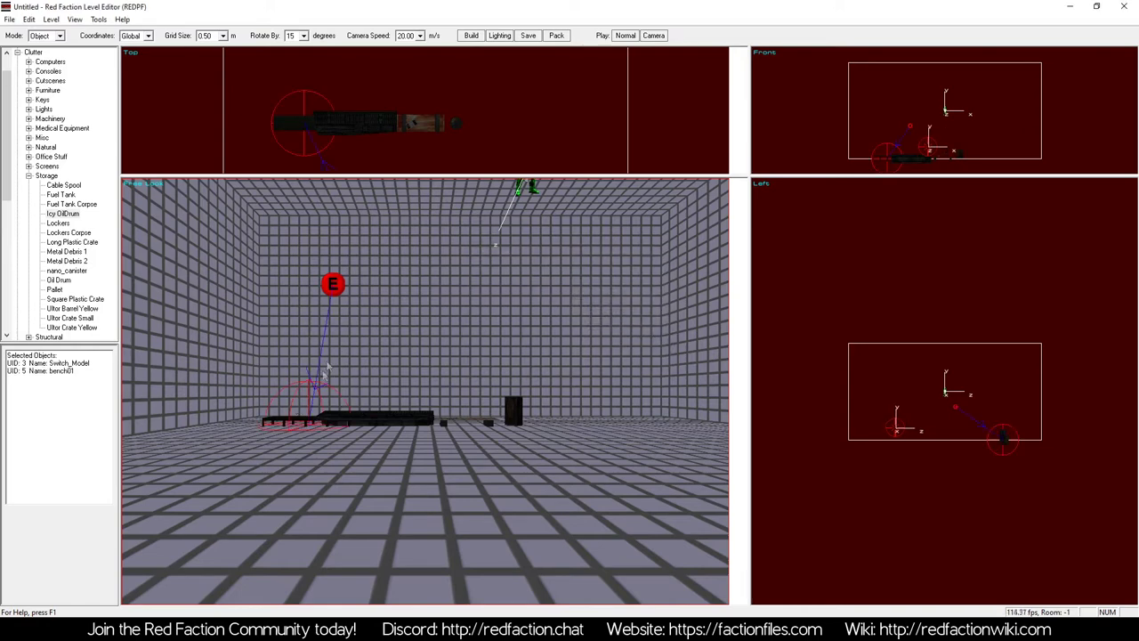
{"action": "left_click", "coordinate": [330, 283]}
{"action": "left_click", "coordinate": [357, 407], "text": "ctrl"}
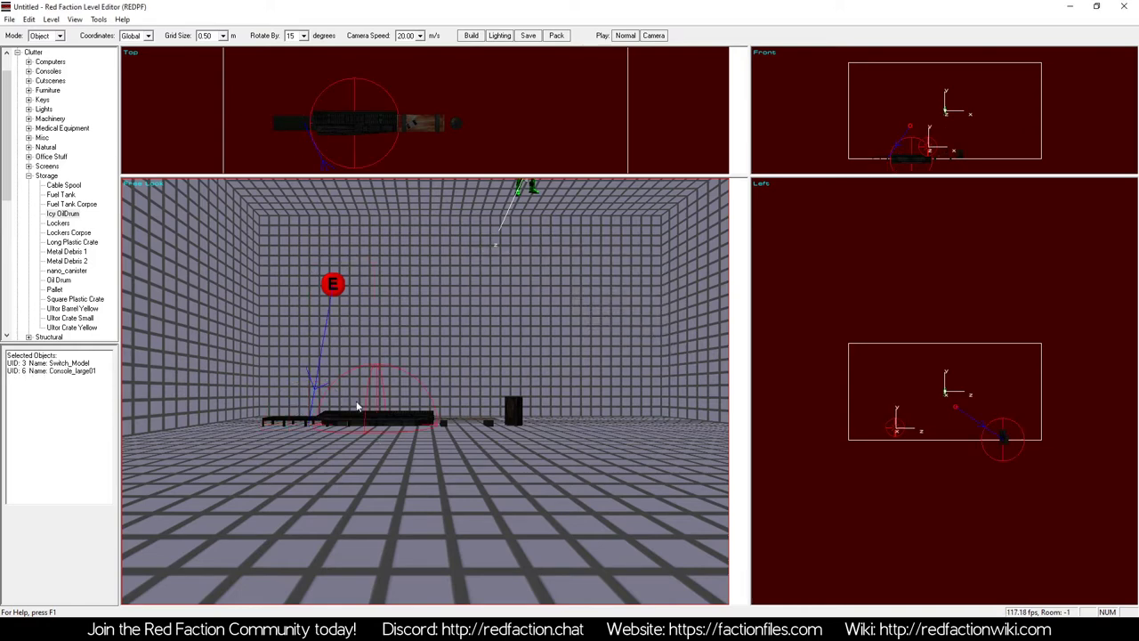
{"action": "key", "text": "k"}
Link the Switch_Model event to the coffee table and the oil drum, then reselect the event alone
{"action": "left_click", "coordinate": [332, 284]}
{"action": "left_click", "coordinate": [455, 420], "text": "ctrl"}
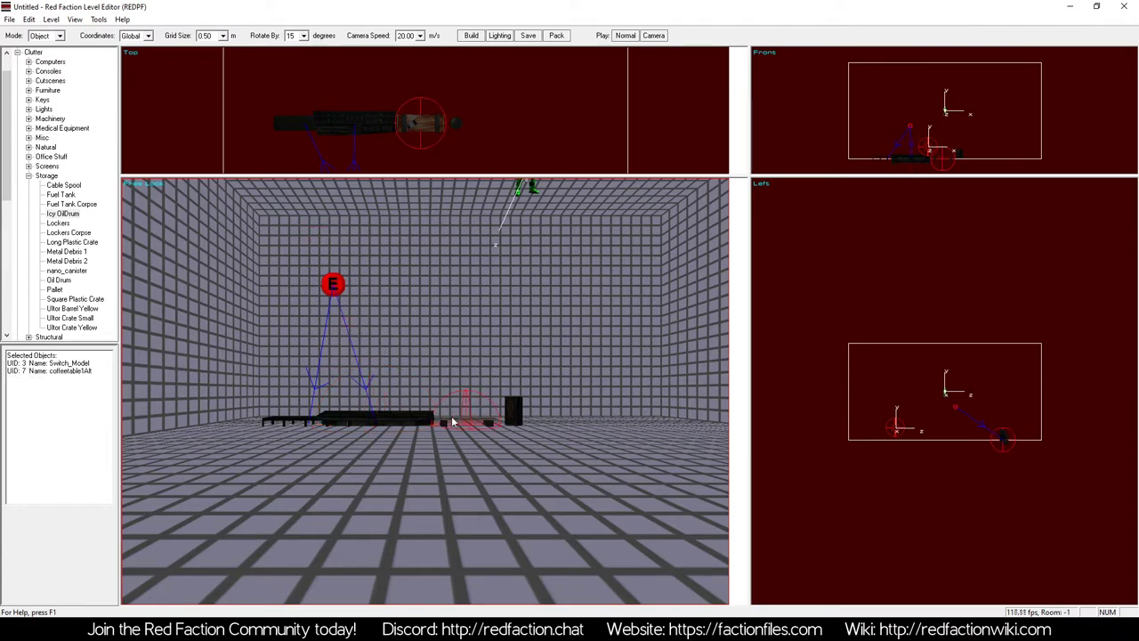
{"action": "key", "text": "k"}
{"action": "left_click", "coordinate": [455, 420], "text": "ctrl"}
{"action": "left_click", "coordinate": [501, 409], "text": "ctrl"}
{"action": "left_click", "coordinate": [333, 281]}
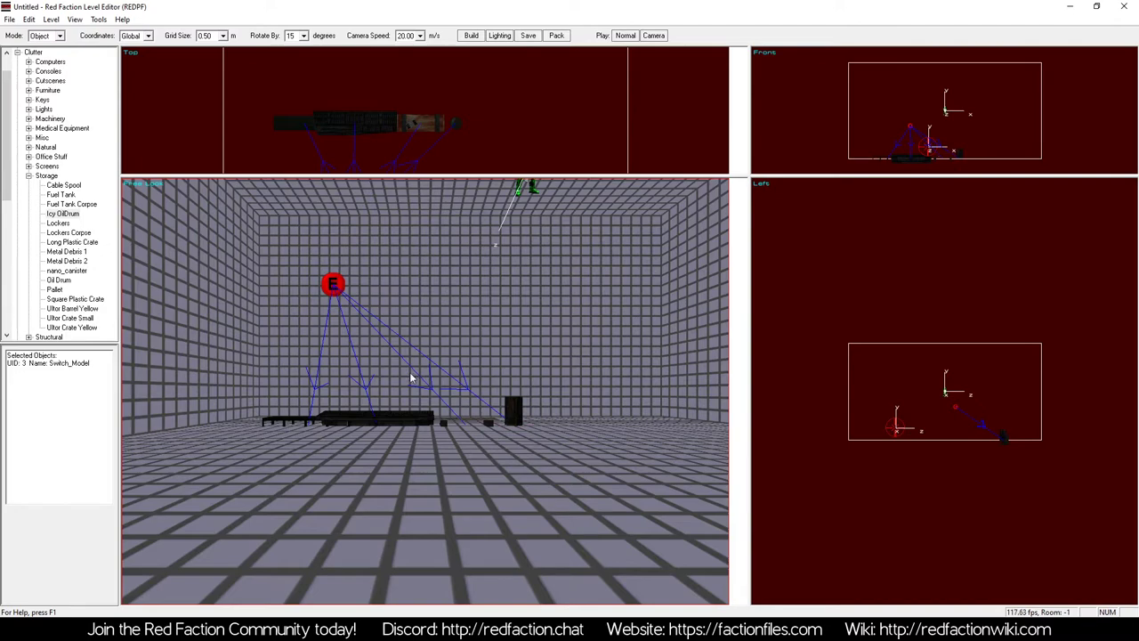
Collapse the Clutter categories and place a Trigger Auto in the room
{"action": "key", "text": "z"}
{"action": "key", "text": "a"}
{"action": "key", "text": "KP_1"}
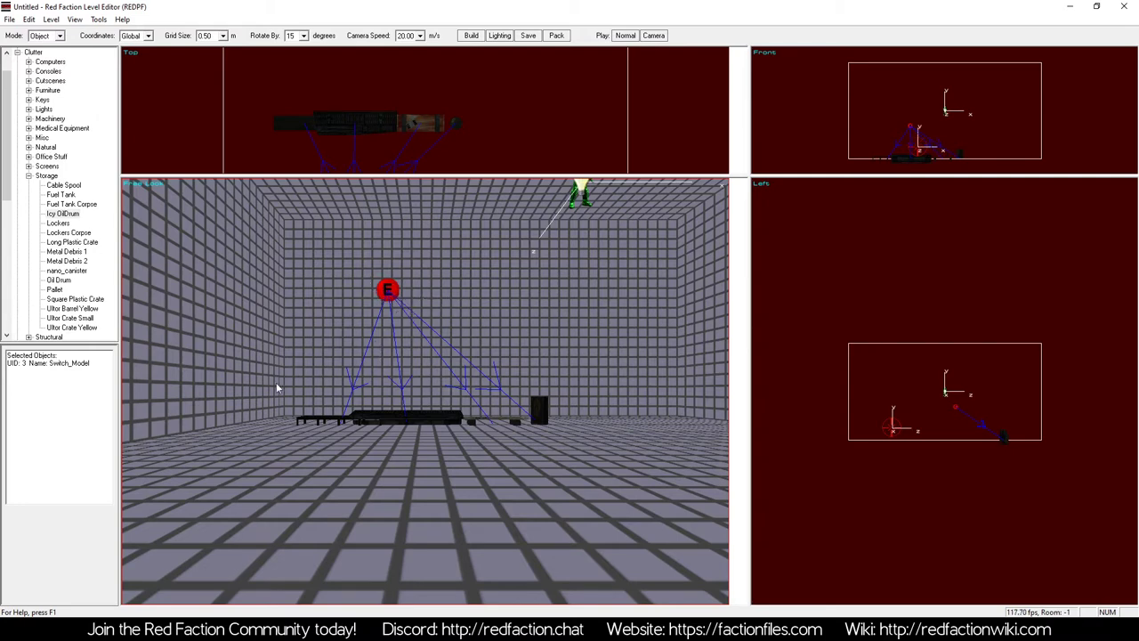
{"action": "key", "text": "KP_Subtract"}
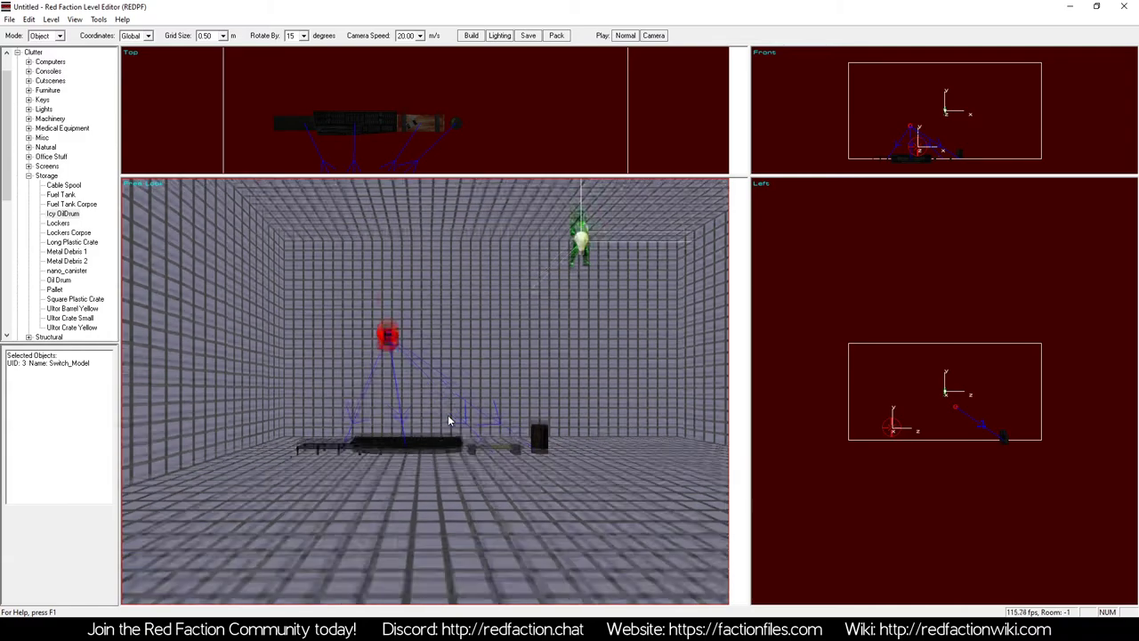
{"action": "key", "text": "KP_5"}
{"action": "key", "text": "z"}
{"action": "key", "text": "Up"}
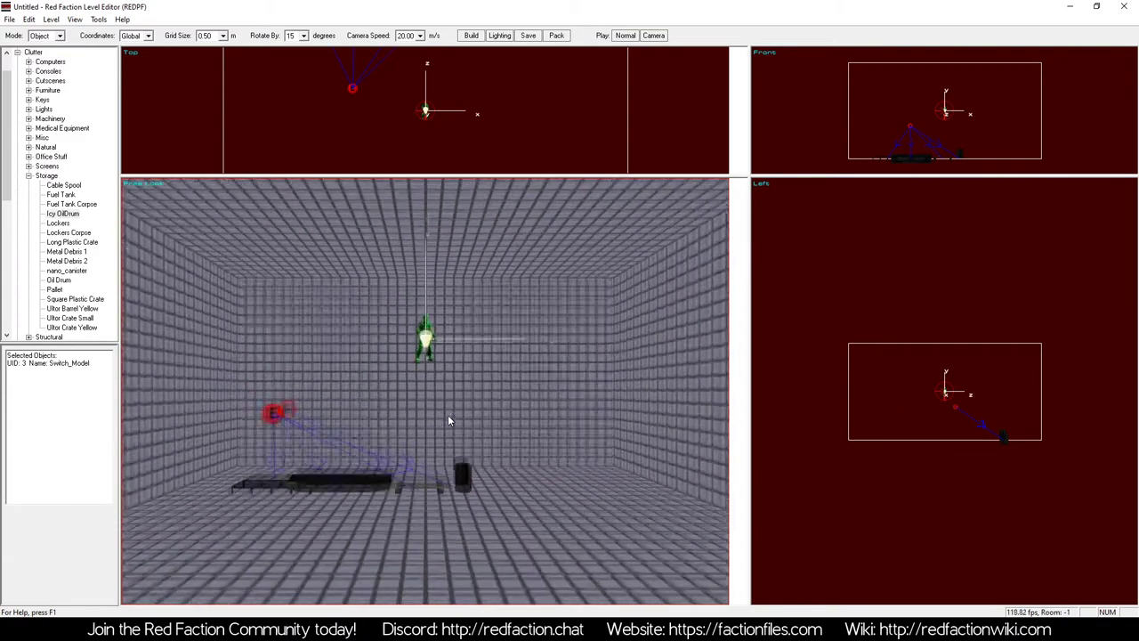
{"action": "left_click", "coordinate": [29, 175]}
{"action": "left_click", "coordinate": [18, 53]}
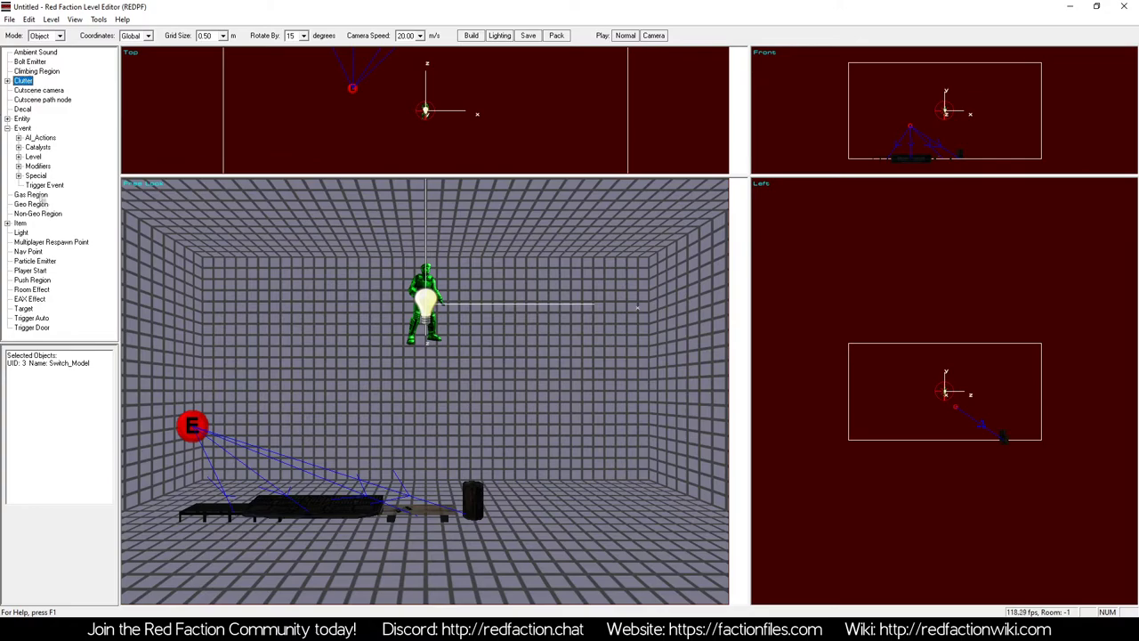
{"action": "double_click", "coordinate": [41, 317]}
{"action": "key", "text": "z"}
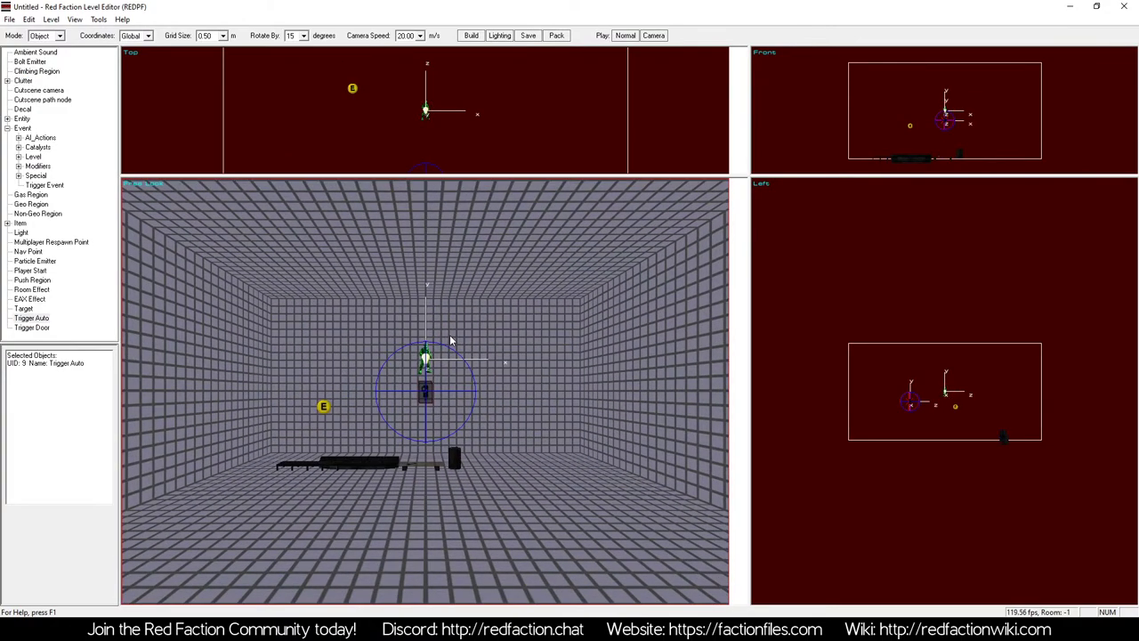
{"action": "key", "text": "KP_1"}
{"action": "key", "text": "KP_6"}
{"action": "key", "text": "KP_Subtract"}
{"action": "key", "text": "z"}
{"action": "key", "text": "KP_1"}
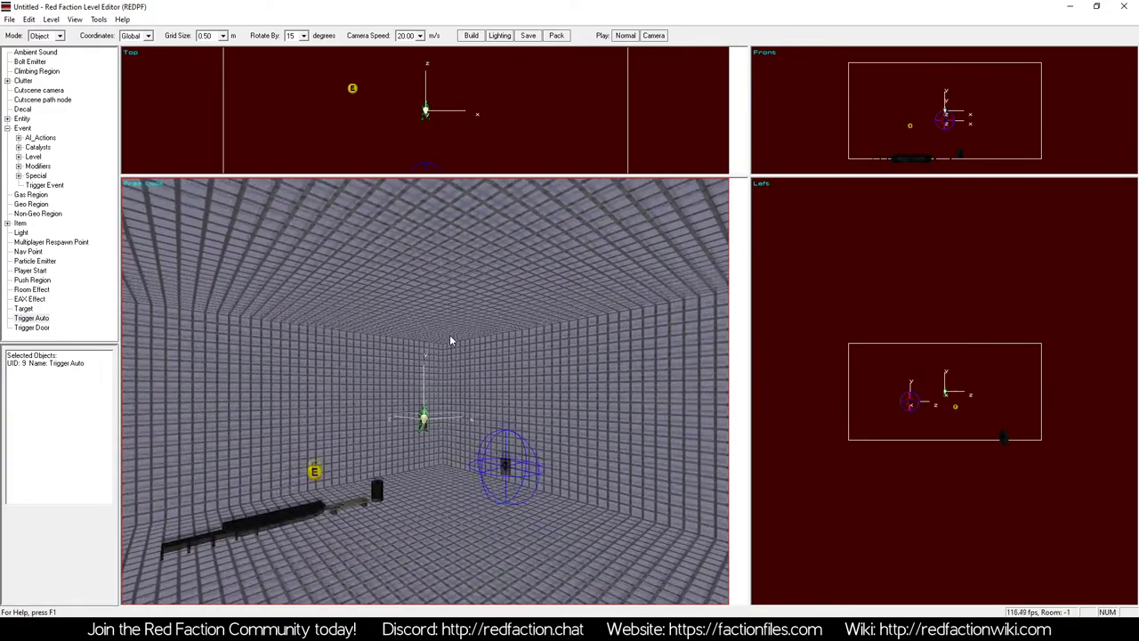
Place a Delay event in the room near the Trigger Auto
{"action": "key", "text": "KP_Add"}
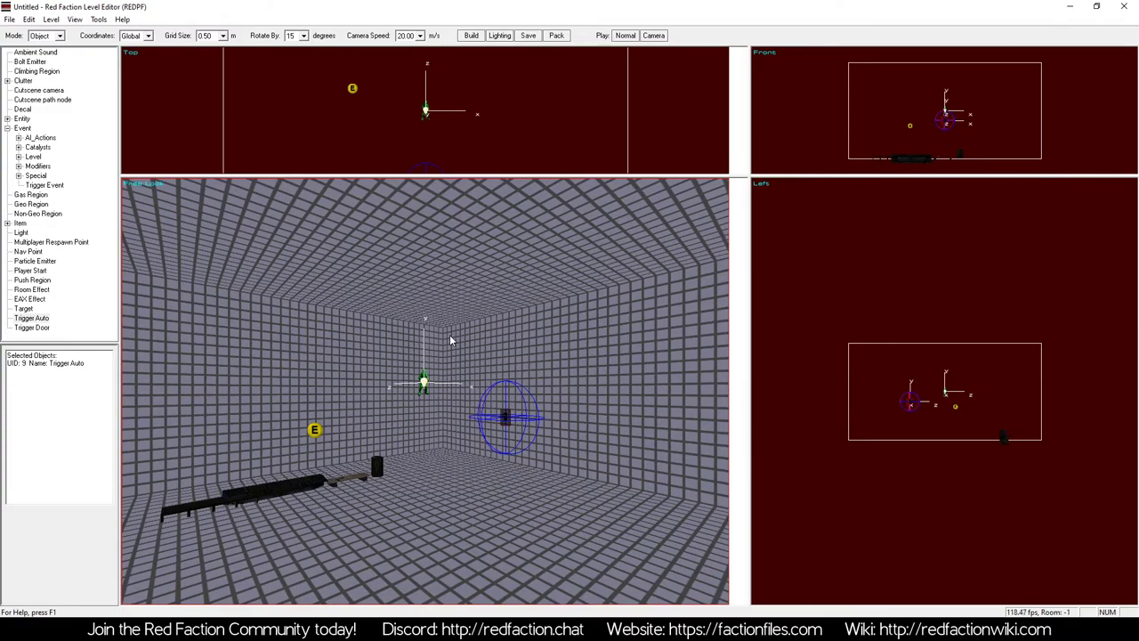
{"action": "key", "text": "a"}
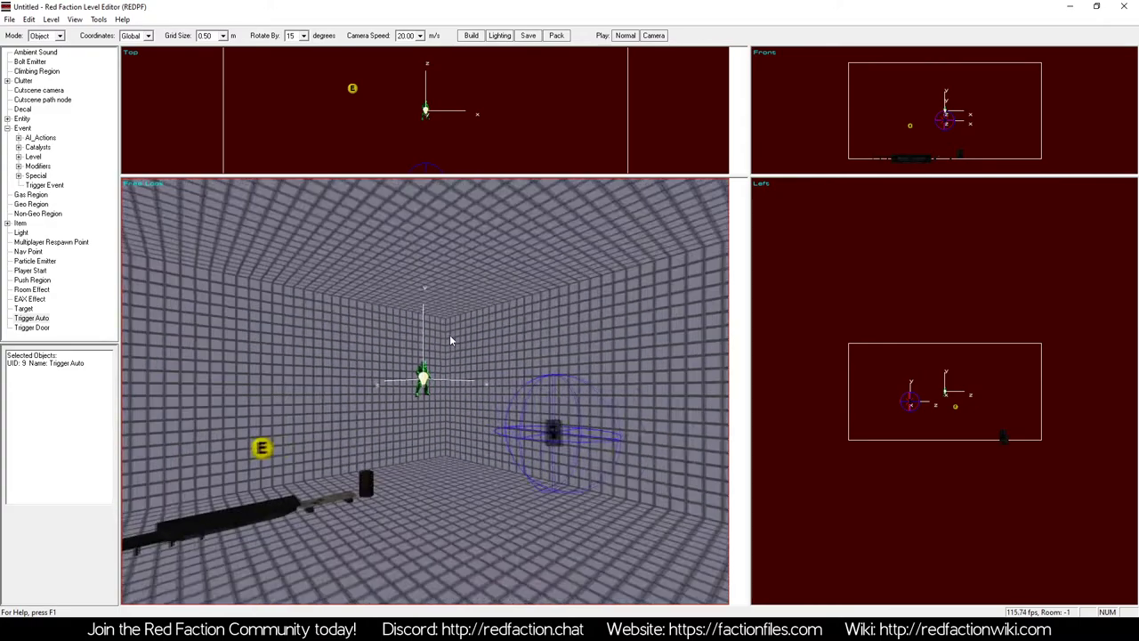
{"action": "key", "text": "KP_4"}
{"action": "key", "text": "KP_Add"}
{"action": "key", "text": "a"}
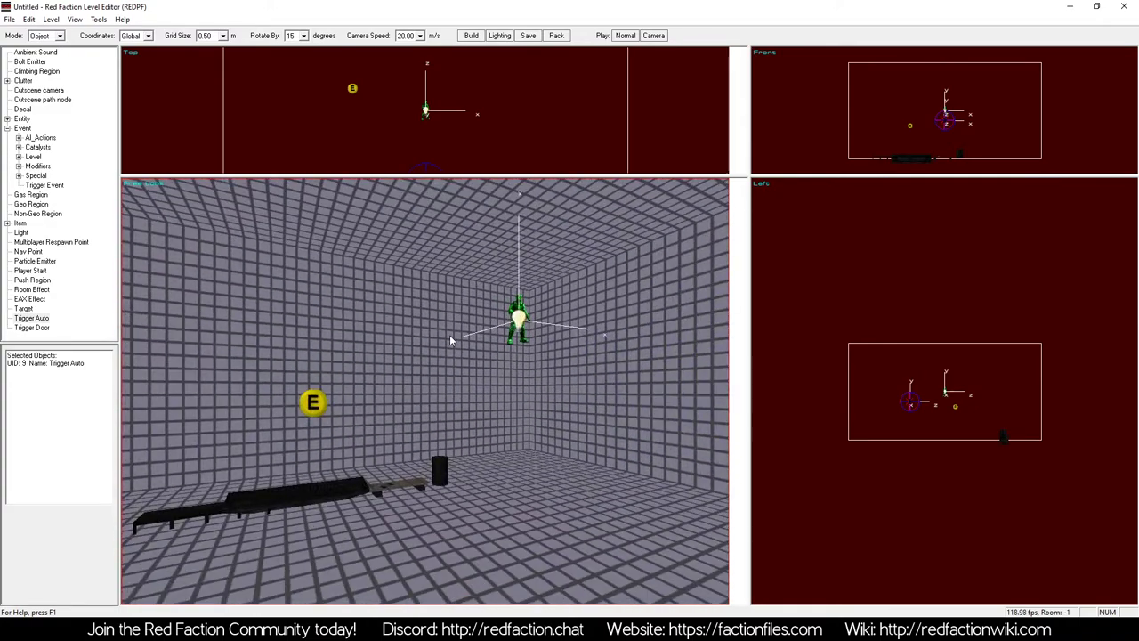
{"action": "left_click", "coordinate": [19, 148]}
{"action": "left_click_drag", "start_coordinate": [56, 168], "coordinate": [427, 336]}
{"action": "key", "text": "z"}
Switch to Group mode and create a group named kft1 from the Delay event
{"action": "left_click", "coordinate": [58, 37]}
{"action": "left_click", "coordinate": [45, 85]}
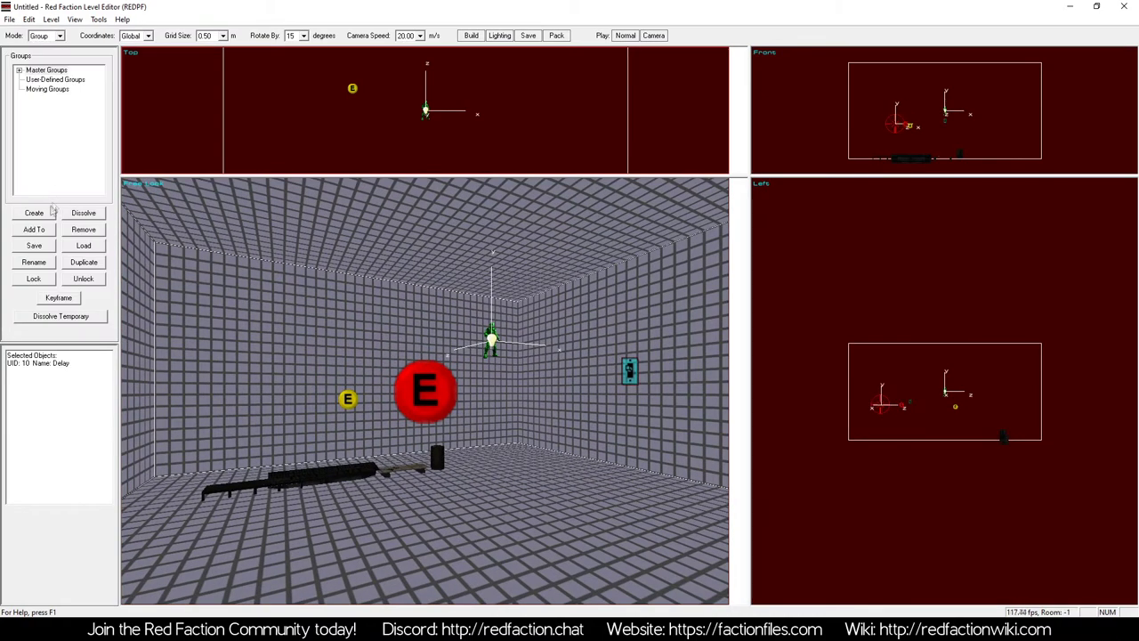
{"action": "left_click", "coordinate": [34, 213]}
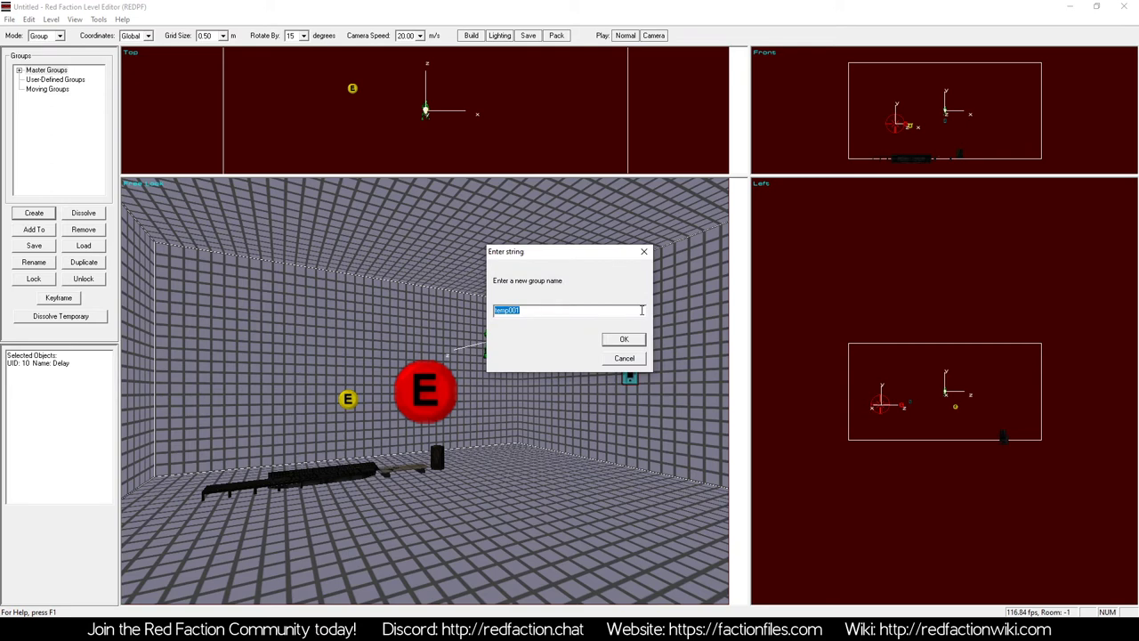
{"action": "type", "text": "kft1"}
{"action": "key", "text": "Return"}
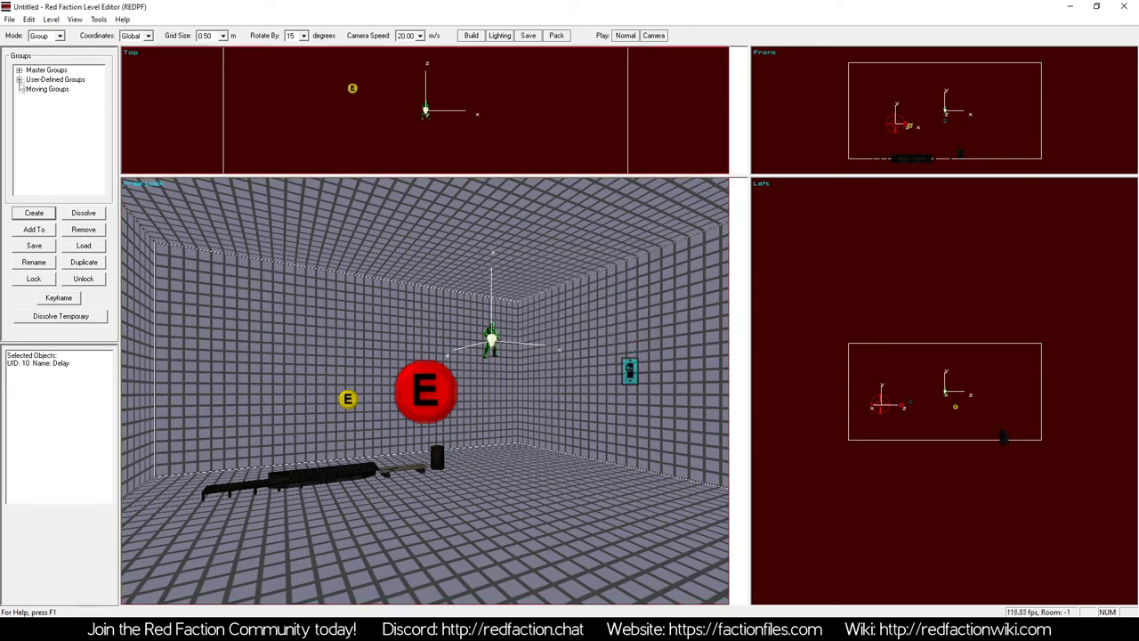
Add two keyframes to the kft1 group, the second raised above the first, and hide the Delay event
{"action": "left_click", "coordinate": [19, 80]}
{"action": "left_click", "coordinate": [43, 90]}
{"action": "left_click", "coordinate": [44, 298]}
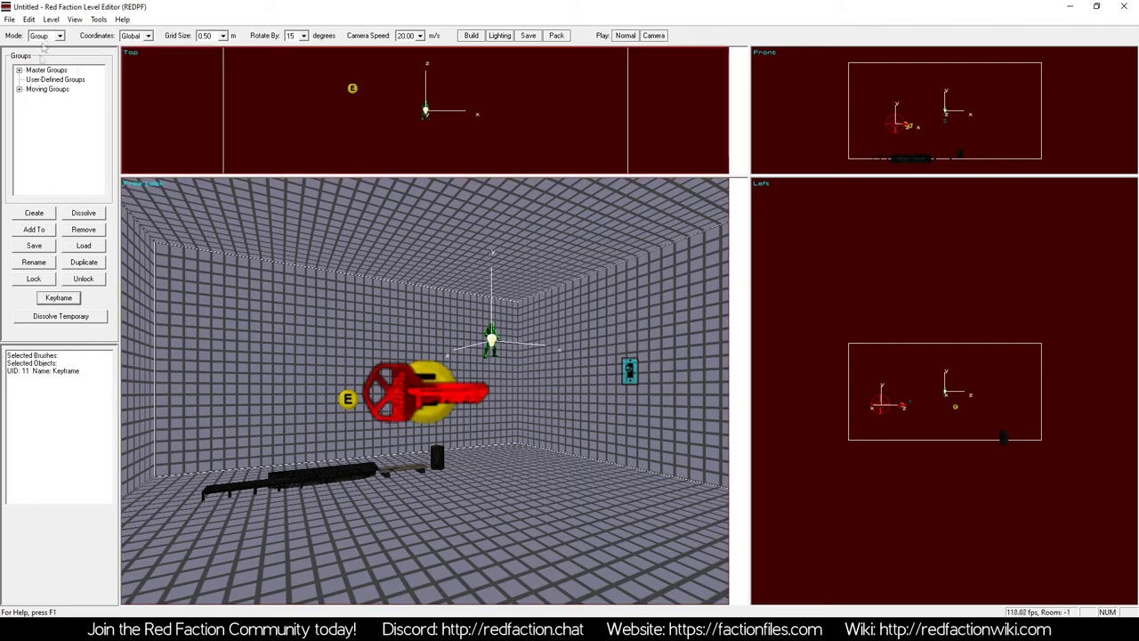
{"action": "left_click", "coordinate": [59, 298]}
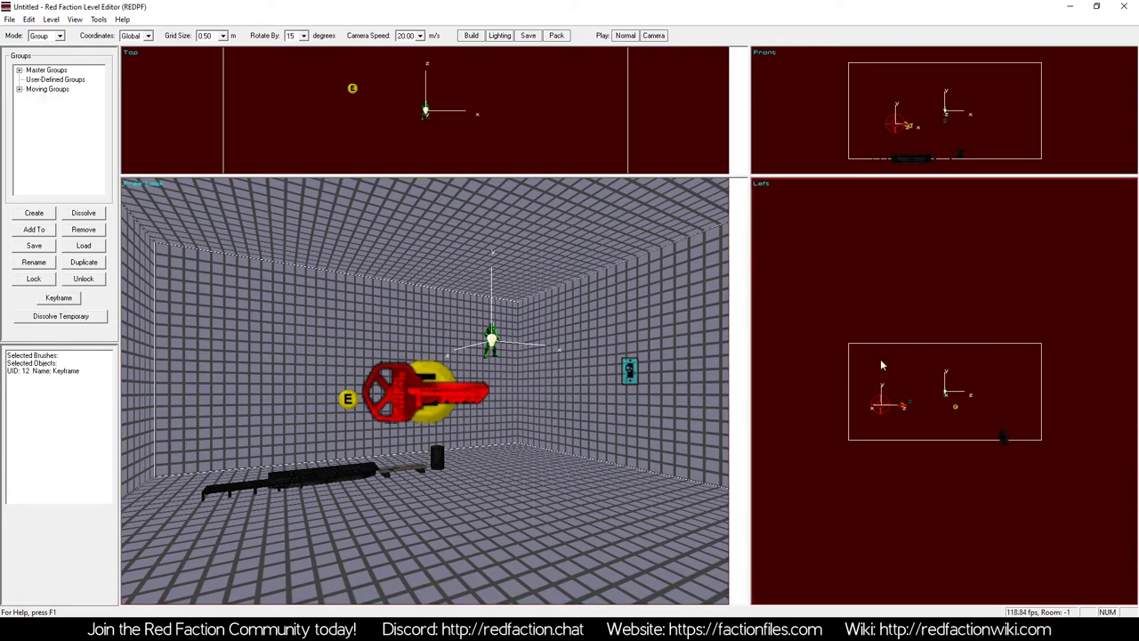
{"action": "left_click", "coordinate": [427, 390]}
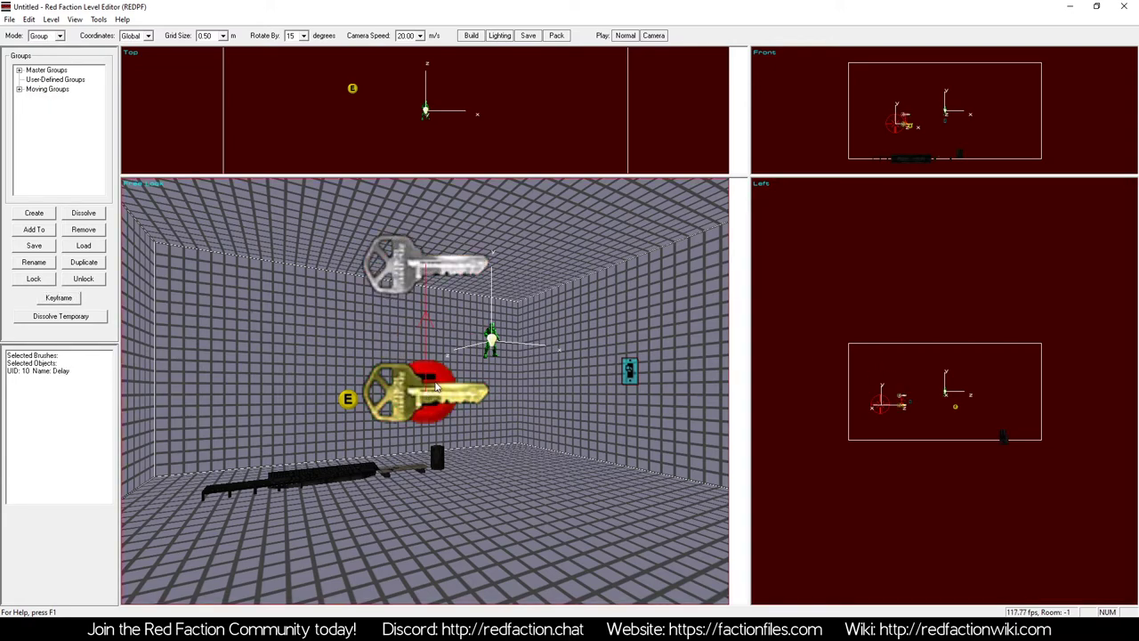
{"action": "key", "text": "h"}
Set both keyframes' departing and returning travel times to 0 seconds and the movement type to Ping Pong Once
{"action": "left_click", "coordinate": [428, 390]}
{"action": "left_click", "coordinate": [432, 261], "text": "ctrl"}
{"action": "left_click", "coordinate": [431, 265], "text": "ctrl"}
{"action": "right_click", "coordinate": [485, 325]}
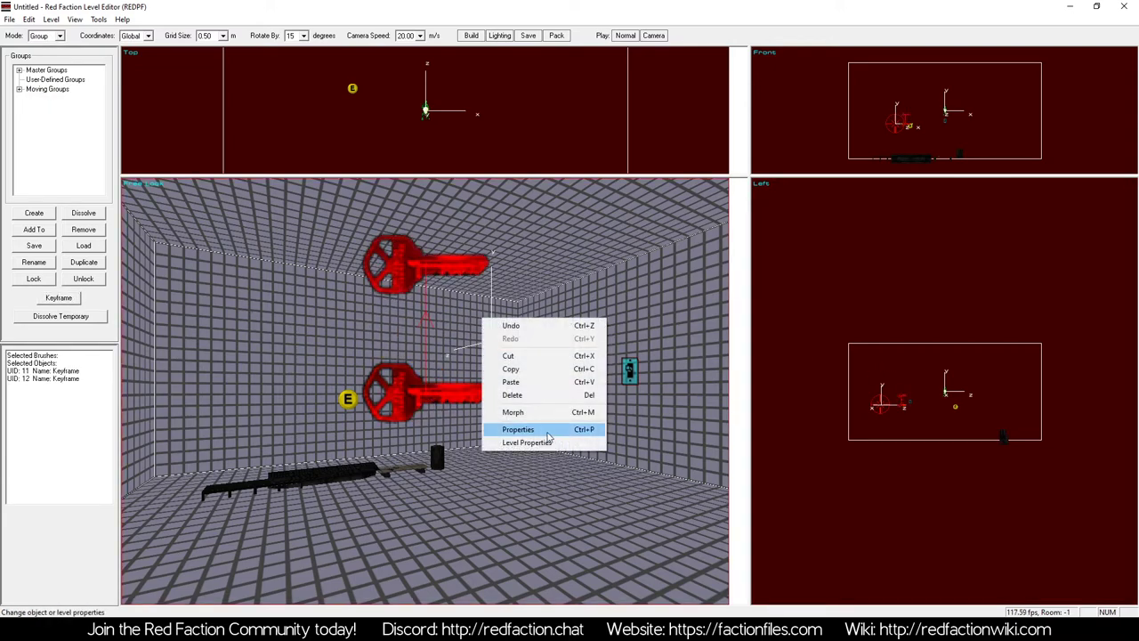
{"action": "left_click", "coordinate": [545, 431]}
{"action": "left_click_drag", "start_coordinate": [487, 364], "coordinate": [343, 348]}
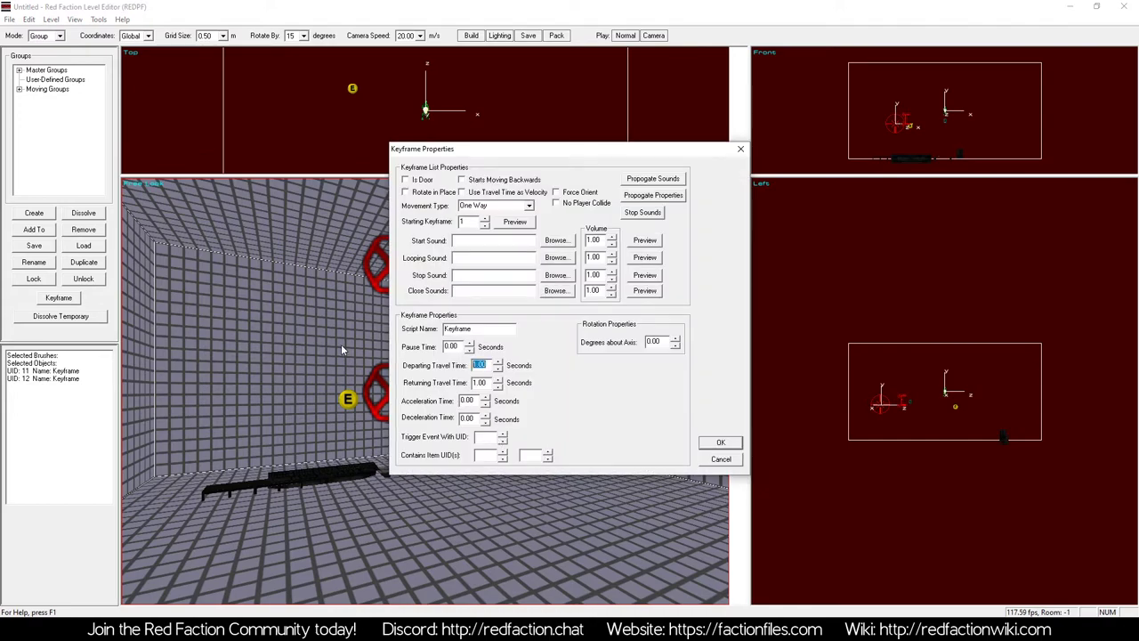
{"action": "type", "text": "0"}
{"action": "key", "text": "Tab"}
{"action": "type", "text": "0"}
{"action": "left_click", "coordinate": [531, 206]}
{"action": "left_click", "coordinate": [494, 240]}
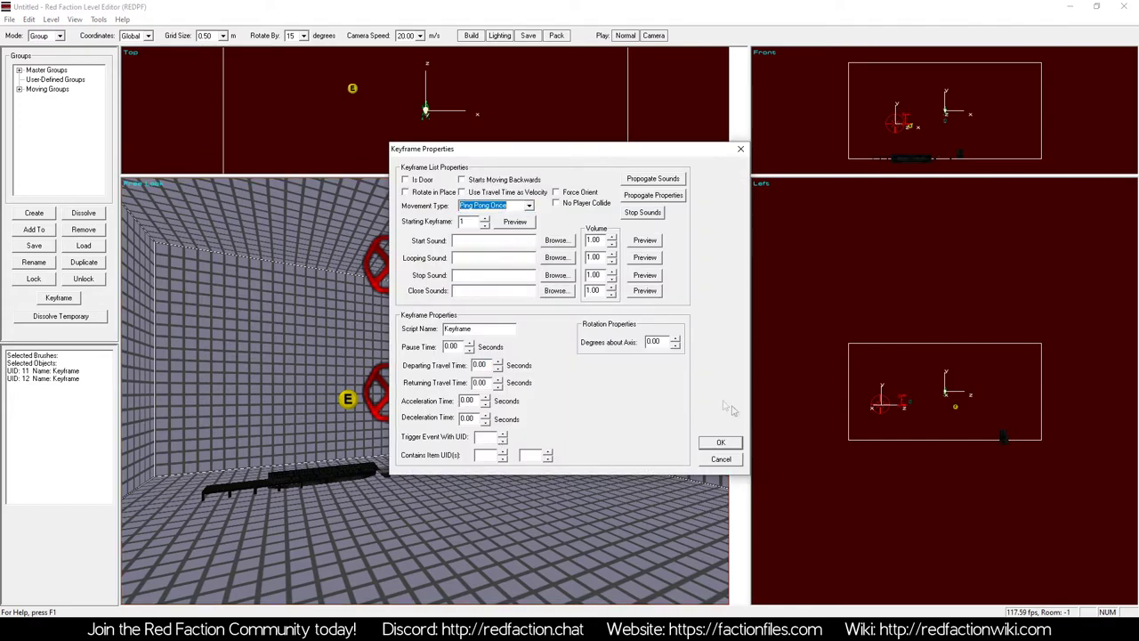
{"action": "left_click", "coordinate": [721, 441]}
Link the Trigger Auto to the lower keyframe
{"action": "left_click", "coordinate": [588, 378]}
{"action": "left_click", "coordinate": [422, 396], "text": "ctrl"}
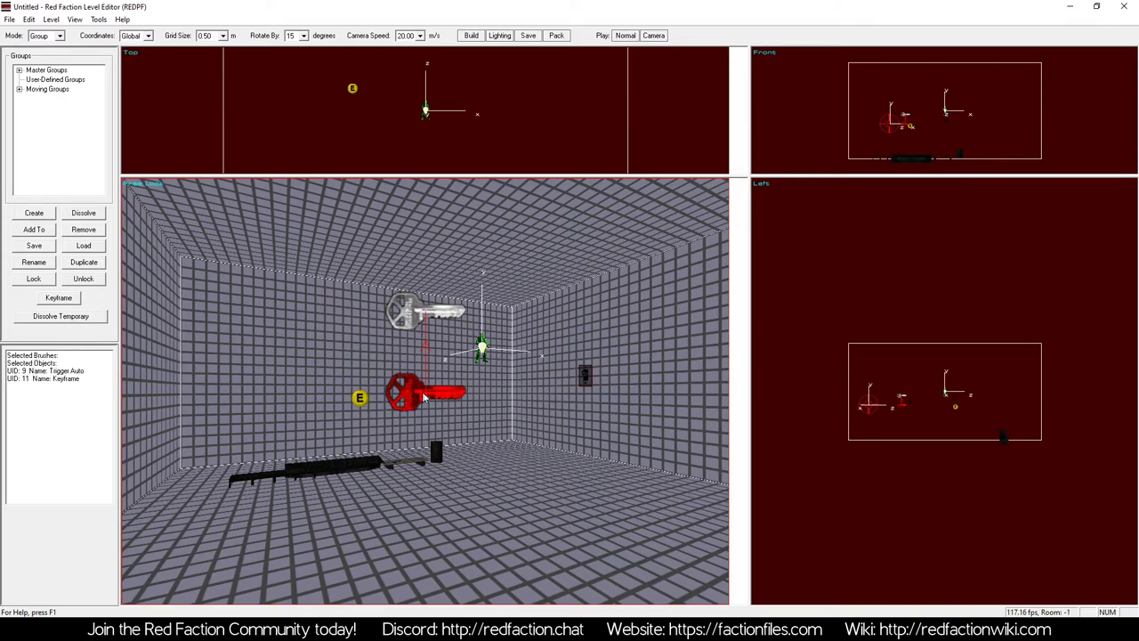
{"action": "key", "text": "k"}
Set the upper keyframe to trigger the event with UID 3, the Switch_Model event
{"action": "key", "text": "KP_1"}
{"action": "left_click", "coordinate": [387, 397]}
{"action": "left_click", "coordinate": [485, 312]}
{"action": "right_click", "coordinate": [495, 303]}
{"action": "left_click", "coordinate": [521, 417]}
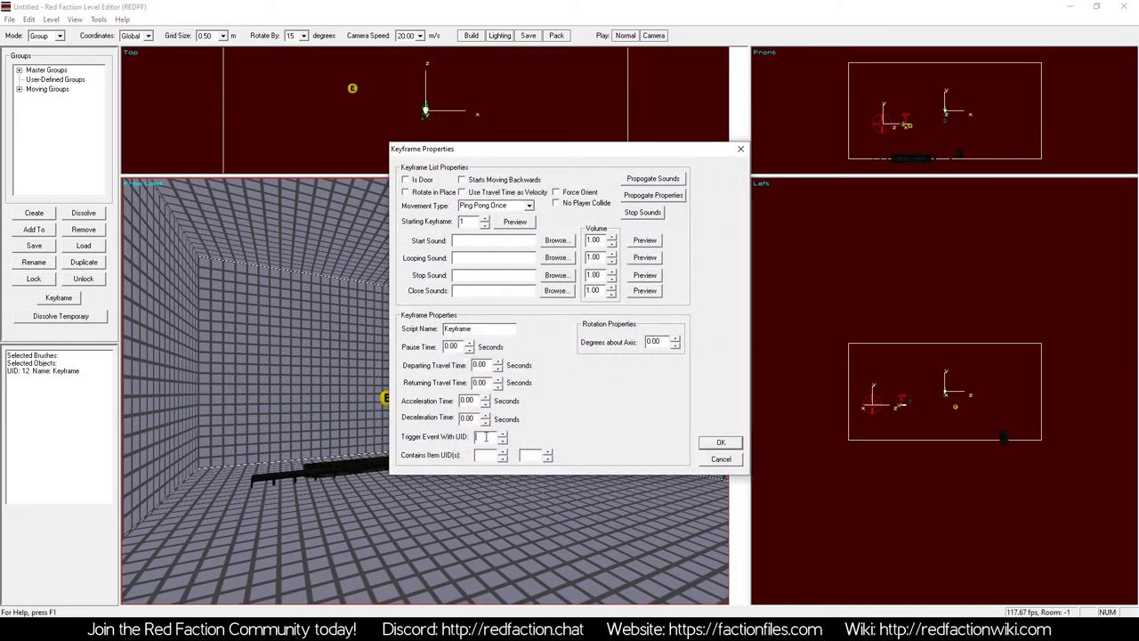
{"action": "key", "text": "Return"}
Review the links of the lower keyframe, the Switch_Model event with its clutter objects, the Delay event and the upper keyframe
{"action": "left_click", "coordinate": [506, 382]}
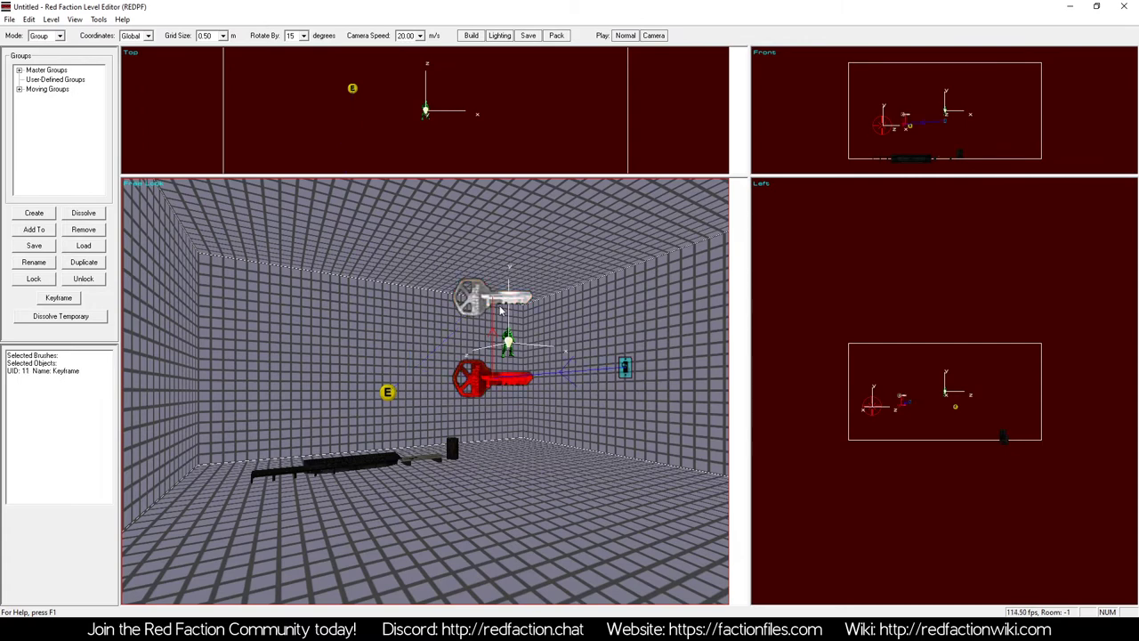
{"action": "left_click", "coordinate": [388, 394]}
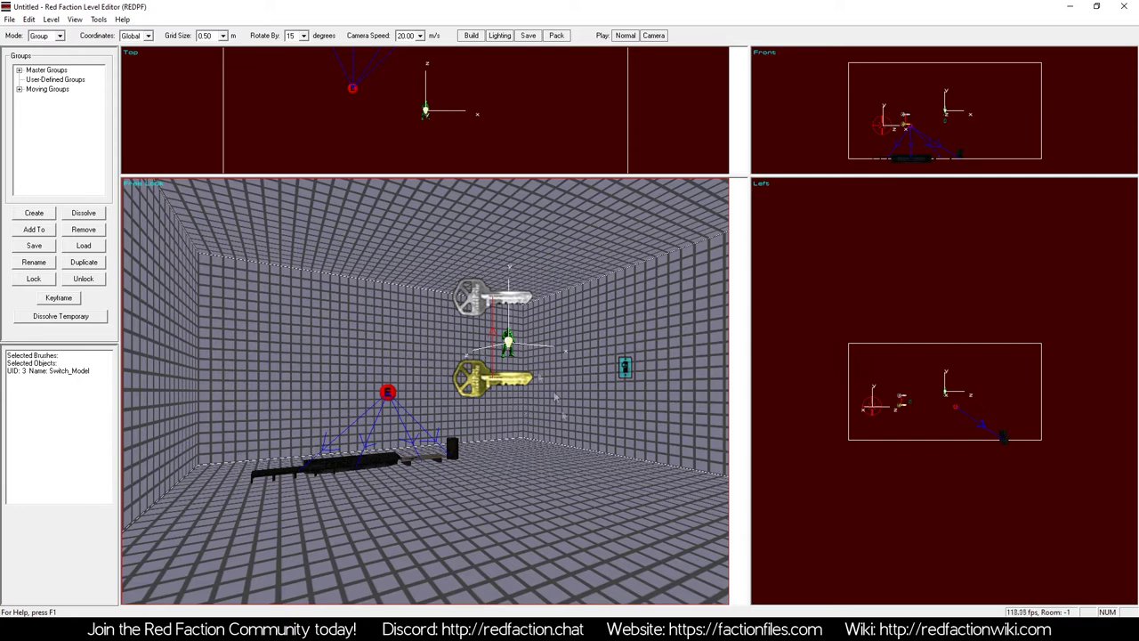
{"action": "left_click_drag", "start_coordinate": [269, 438], "coordinate": [465, 479]}
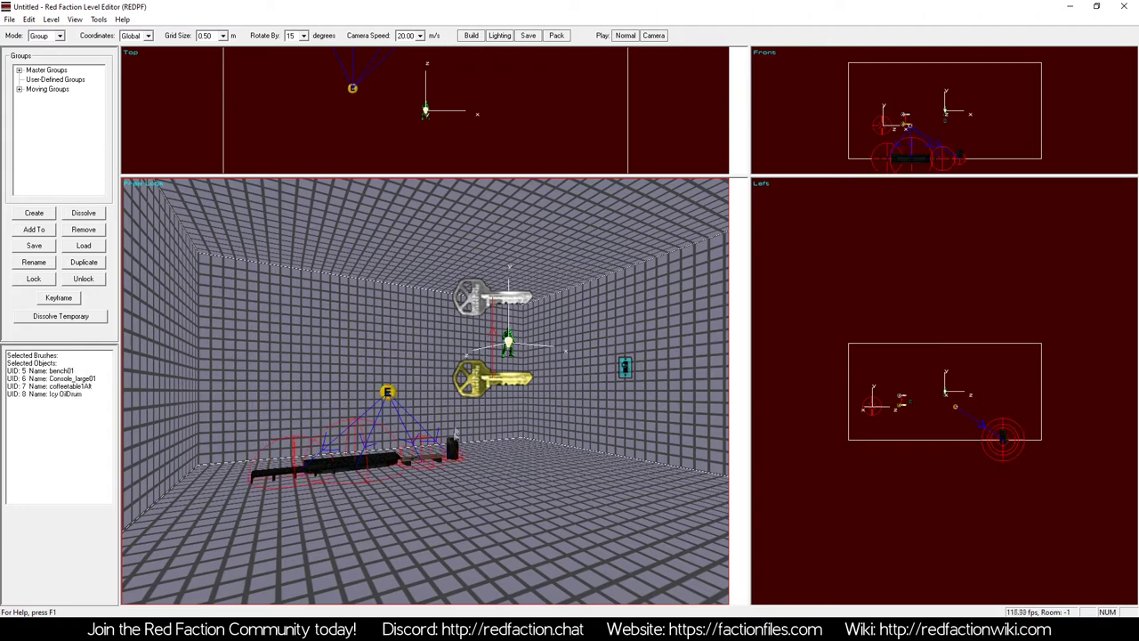
{"action": "left_click", "coordinate": [383, 385]}
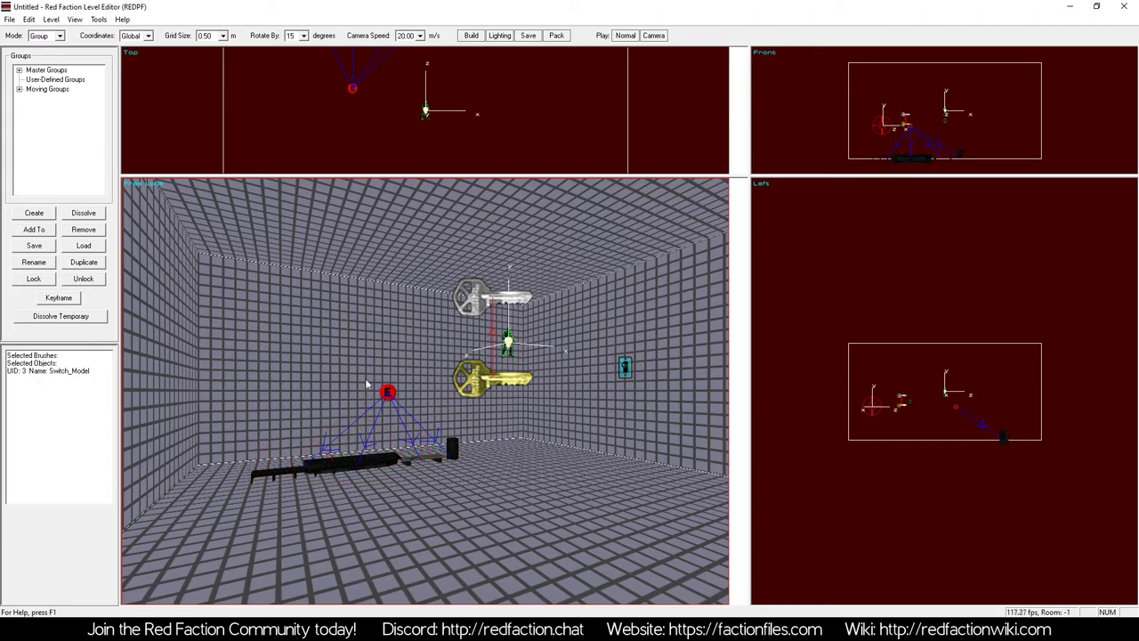
{"action": "left_click", "coordinate": [492, 378]}
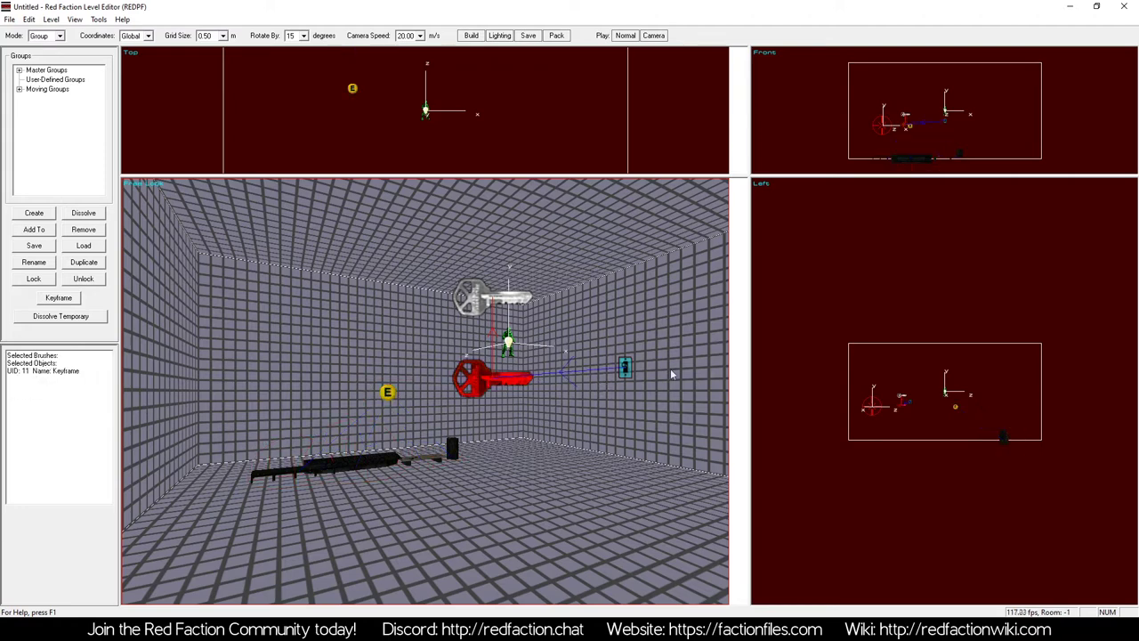
{"action": "left_click", "coordinate": [492, 378]}
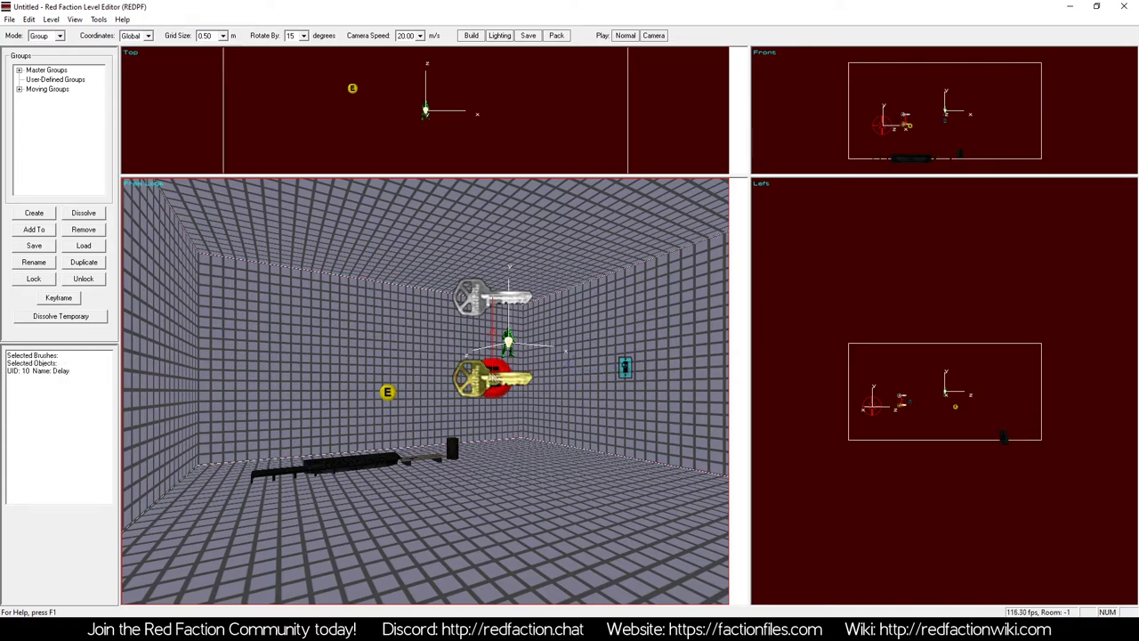
{"action": "left_click", "coordinate": [499, 381]}
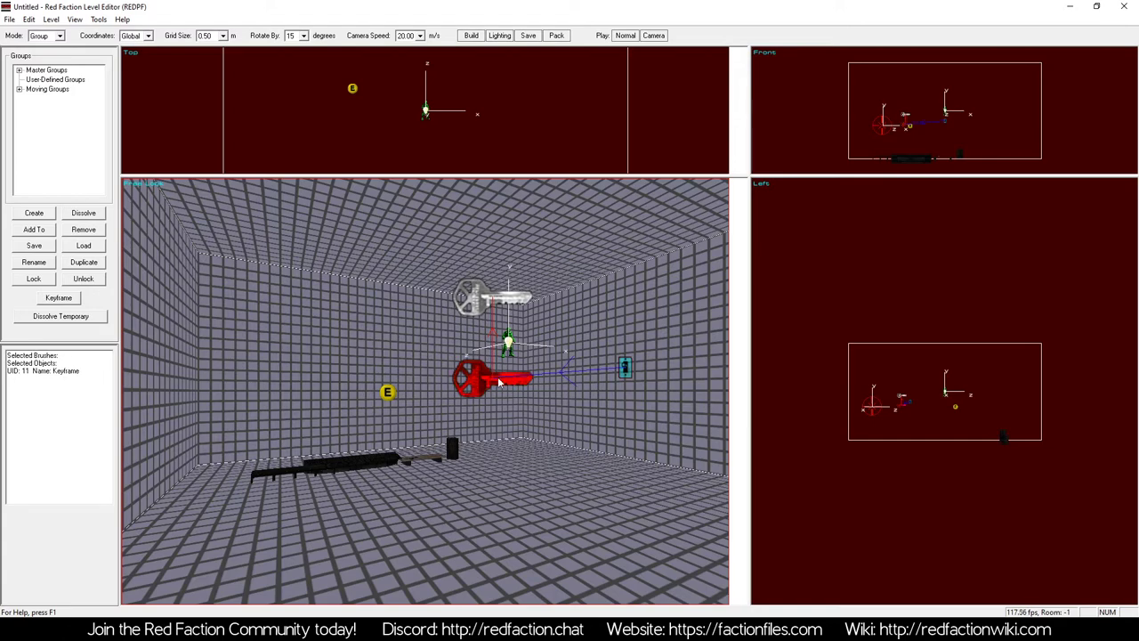
{"action": "left_click", "coordinate": [494, 301]}
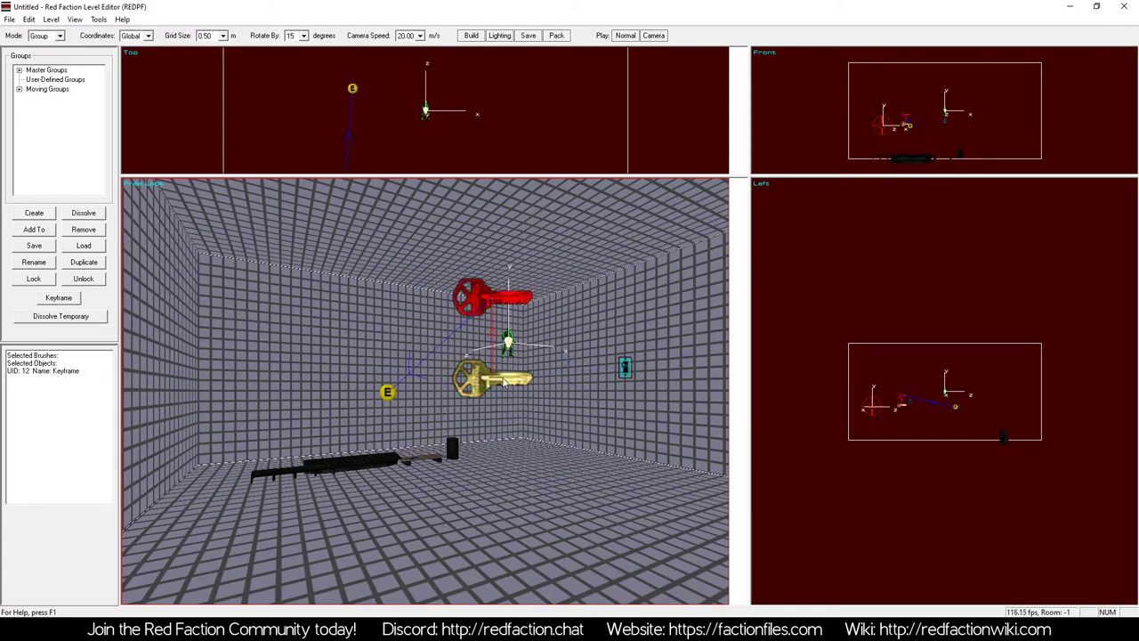
Select both keyframes and check their movement type and travel times, then close the properties
{"action": "left_click", "coordinate": [485, 381], "text": "ctrl"}
{"action": "right_click", "coordinate": [514, 302]}
{"action": "left_click", "coordinate": [572, 414]}
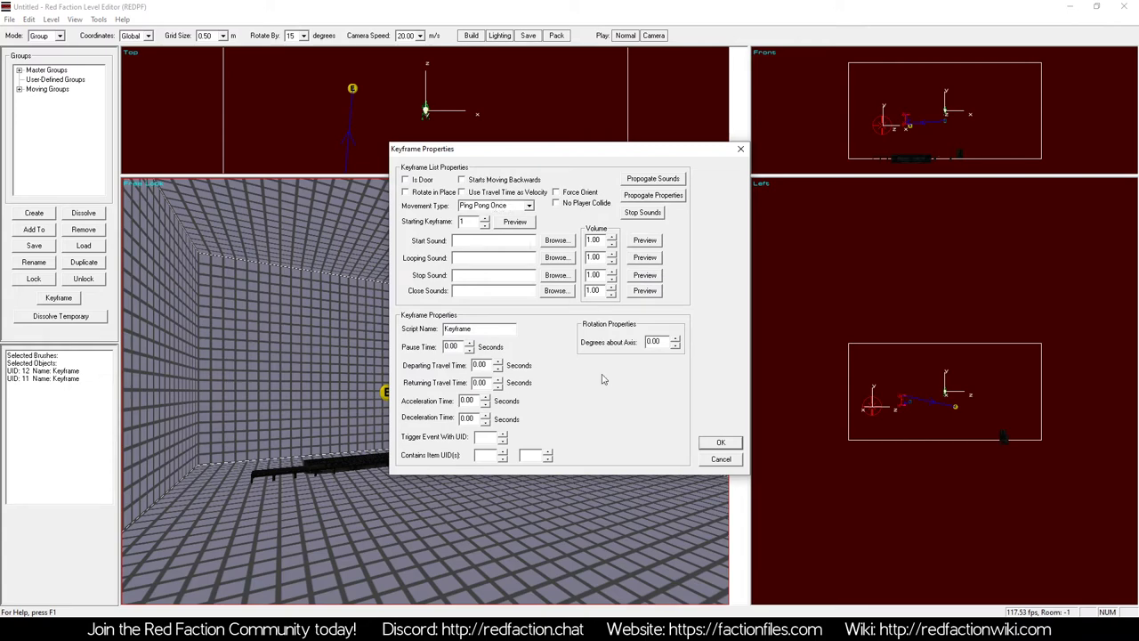
{"action": "left_click", "coordinate": [721, 443]}
Compare the upper keyframe's trigger event UID with the UID of the Switch_Model event
{"action": "left_click", "coordinate": [494, 298]}
{"action": "right_click", "coordinate": [499, 295]}
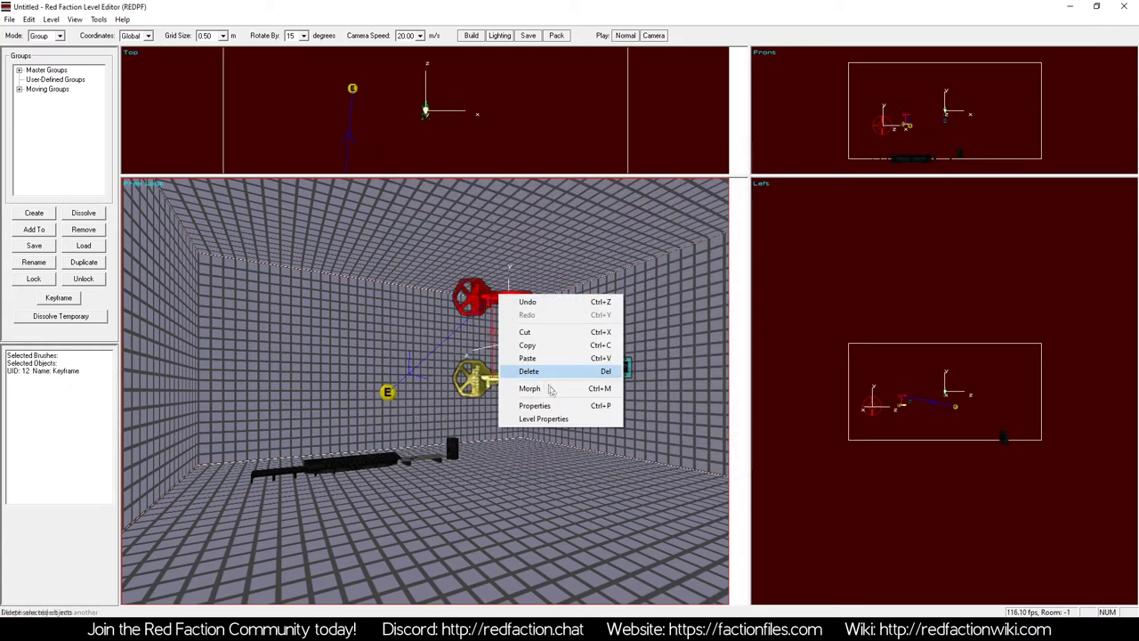
{"action": "left_click", "coordinate": [535, 405]}
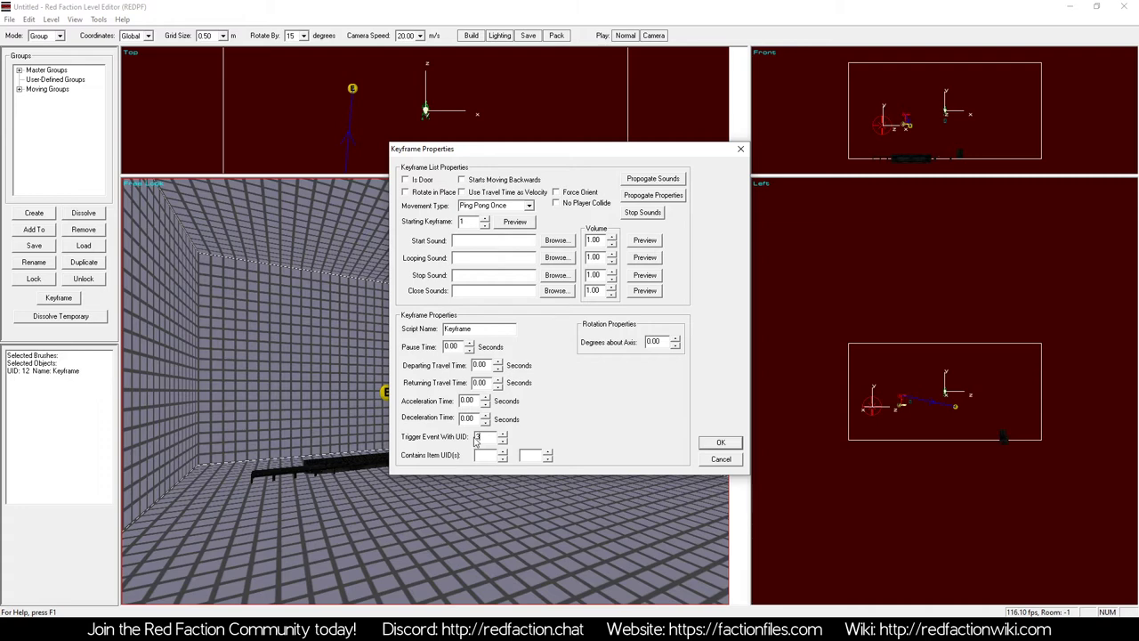
{"action": "left_click", "coordinate": [725, 459]}
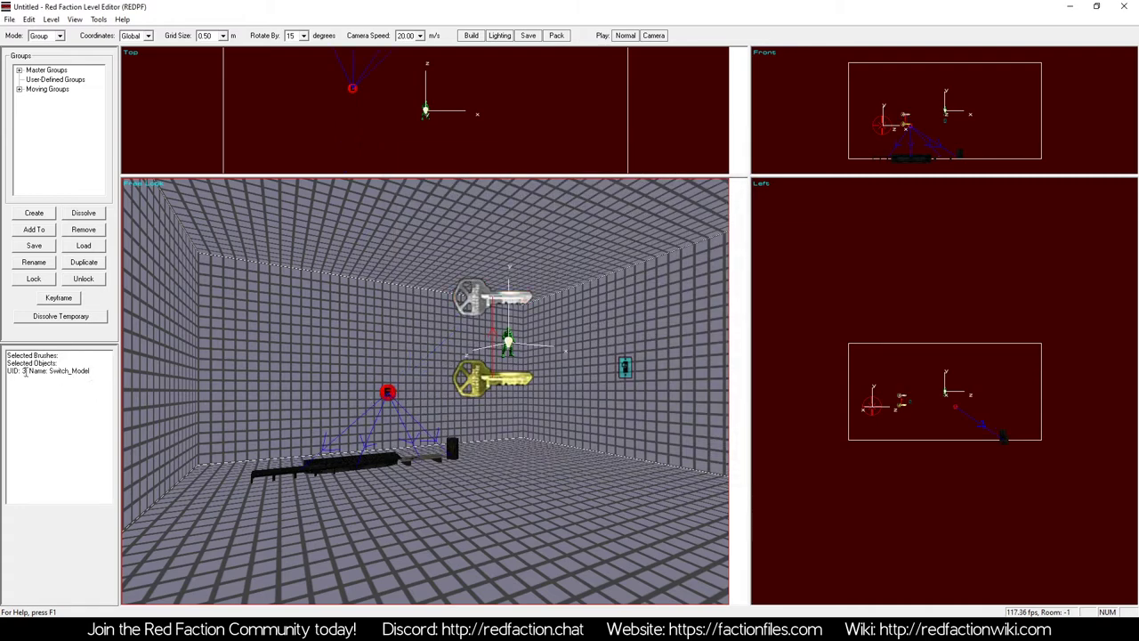
Trace the activation chain from the Trigger Auto through the lower keyframe to the upper keyframe
{"action": "left_click", "coordinate": [501, 300]}
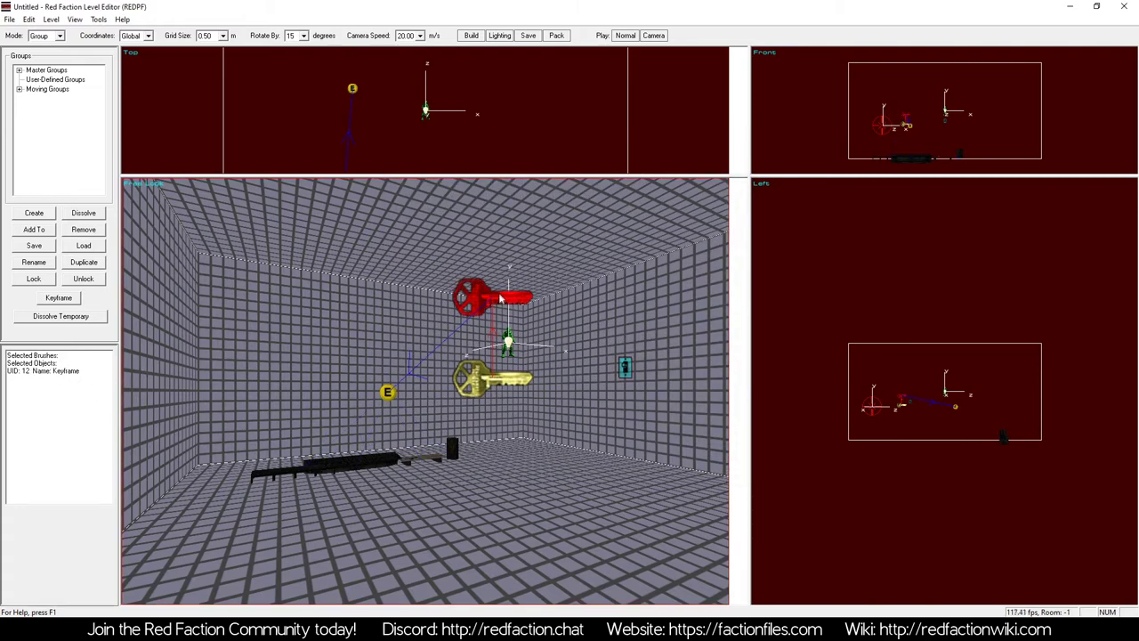
{"action": "left_click", "coordinate": [623, 372]}
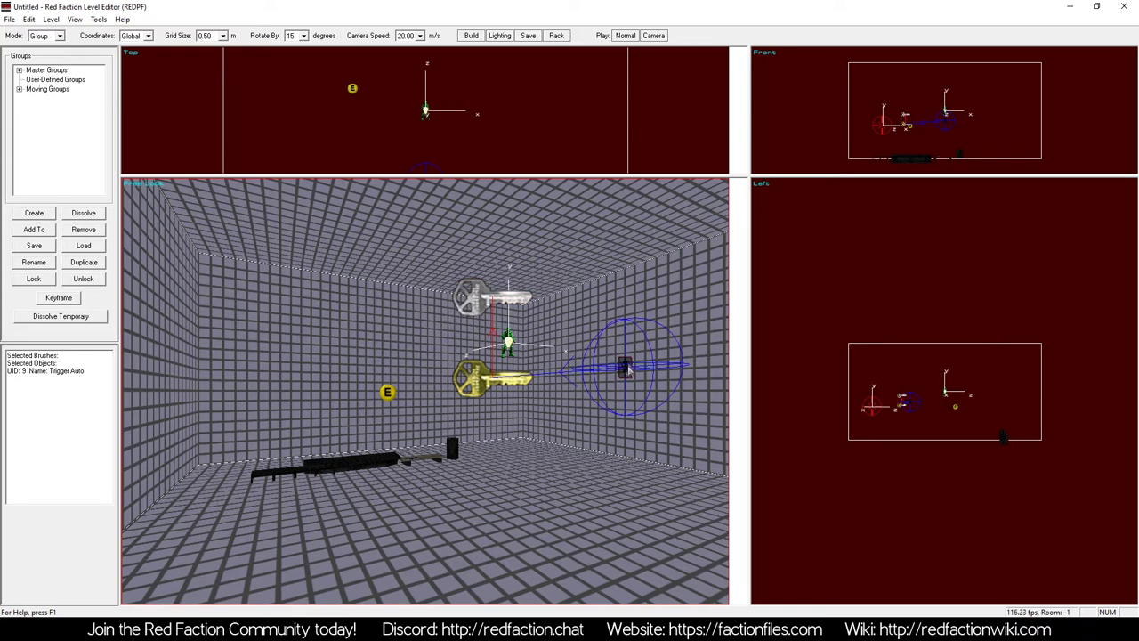
{"action": "left_click", "coordinate": [511, 379]}
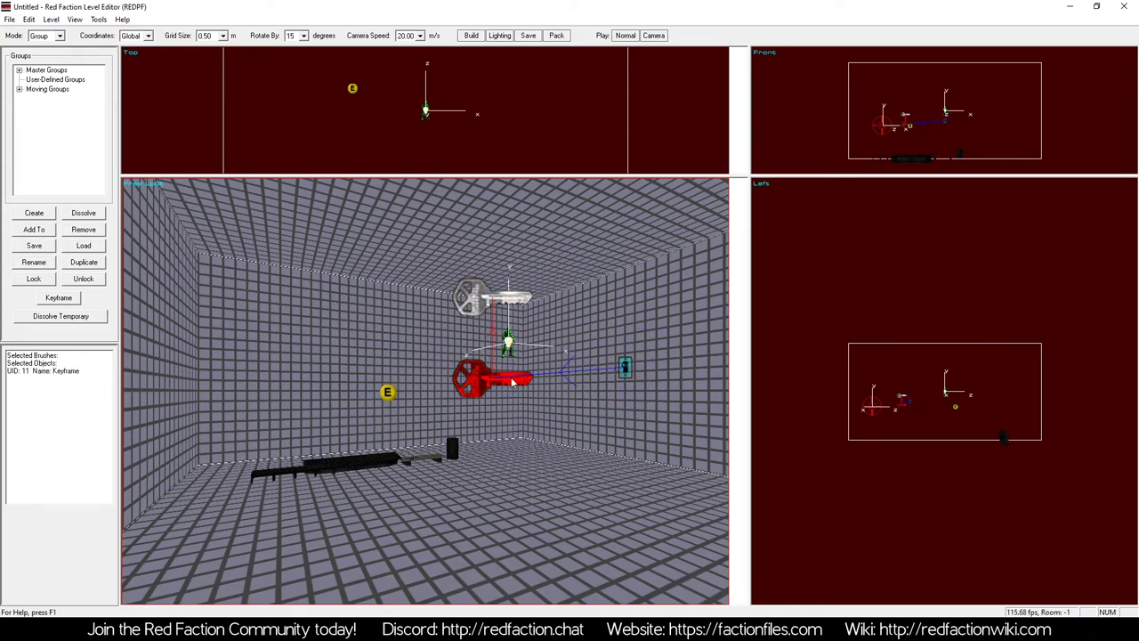
{"action": "left_click", "coordinate": [625, 367]}
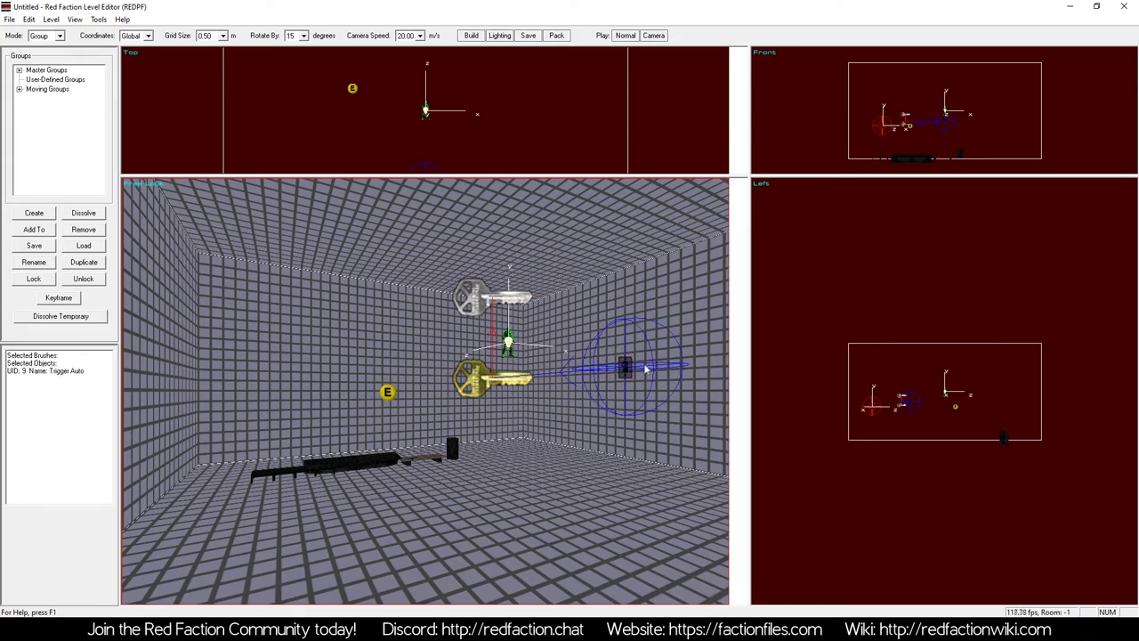
{"action": "left_click", "coordinate": [494, 382]}
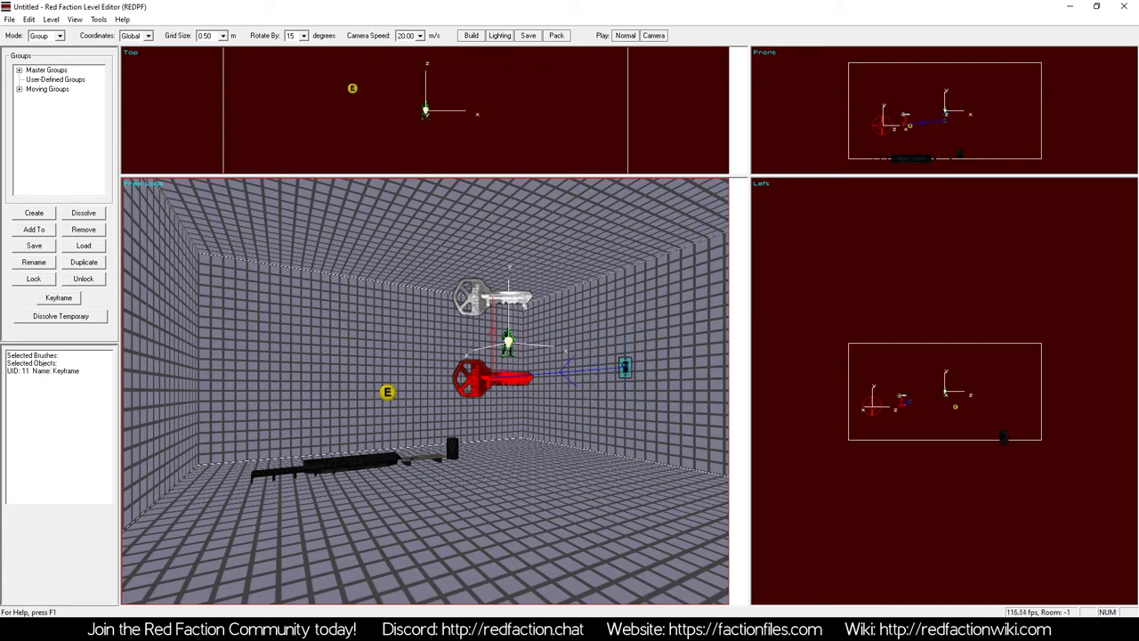
{"action": "left_click", "coordinate": [498, 302]}
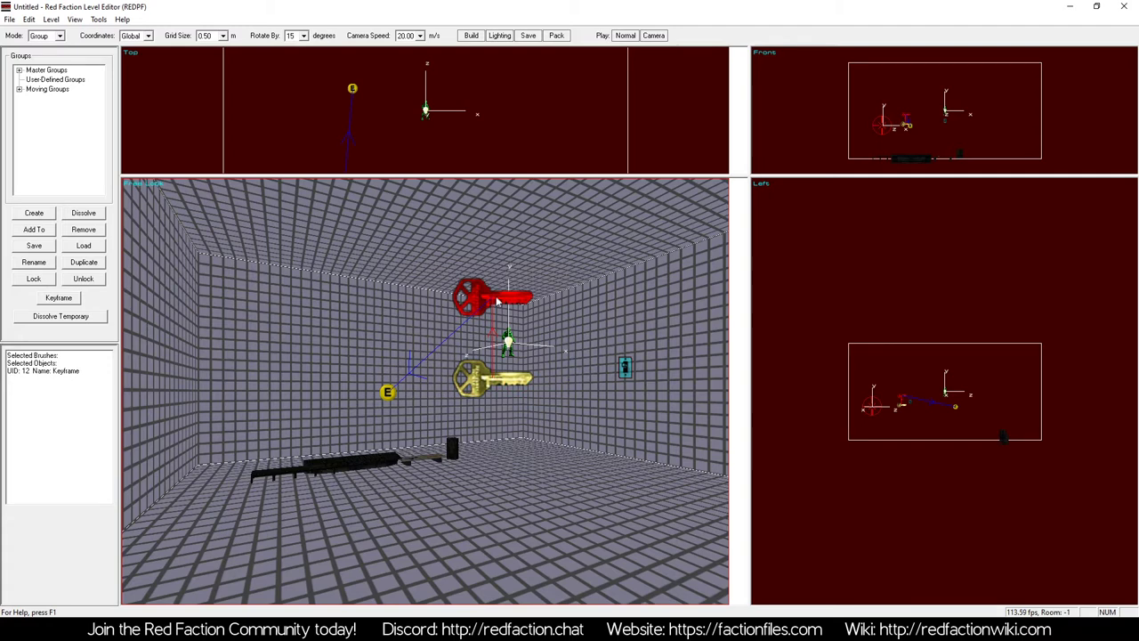
Examine the Switch_Model event with its linked clutter objects, and open the event's properties
{"action": "left_click", "coordinate": [387, 392]}
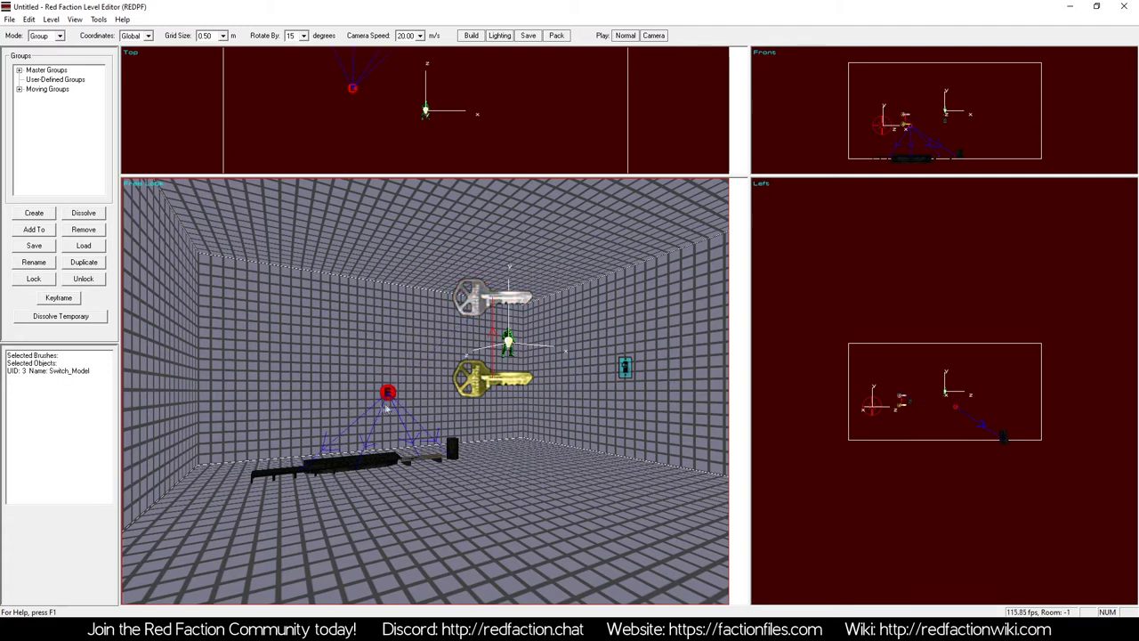
{"action": "left_click", "coordinate": [232, 433]}
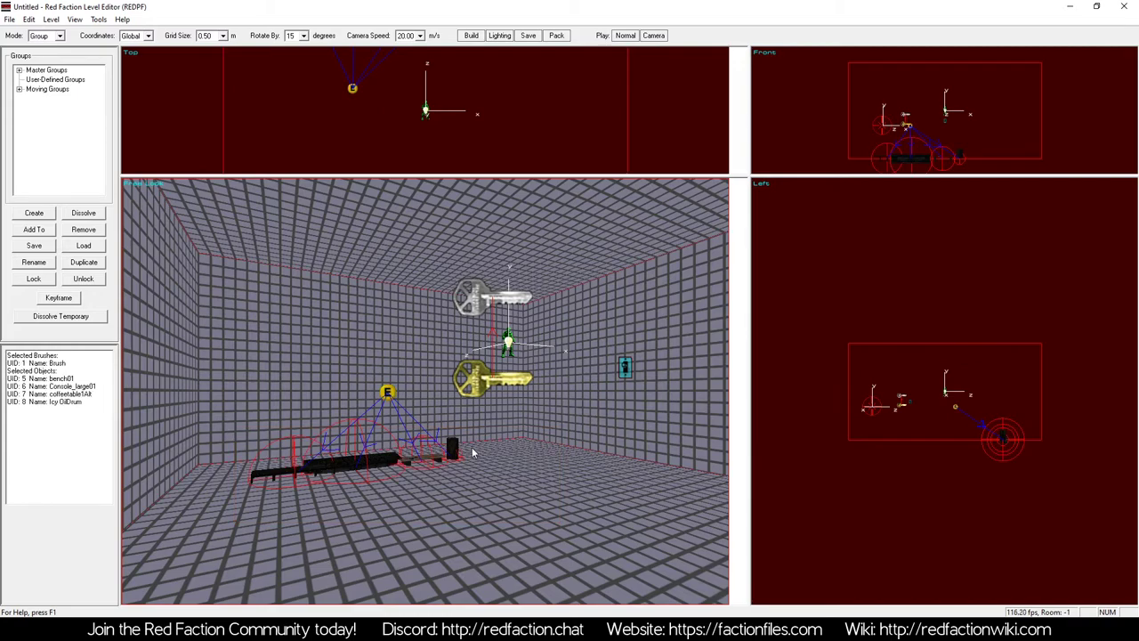
{"action": "left_click", "coordinate": [387, 392]}
{"action": "right_click", "coordinate": [379, 380]}
{"action": "left_click", "coordinate": [415, 490]}
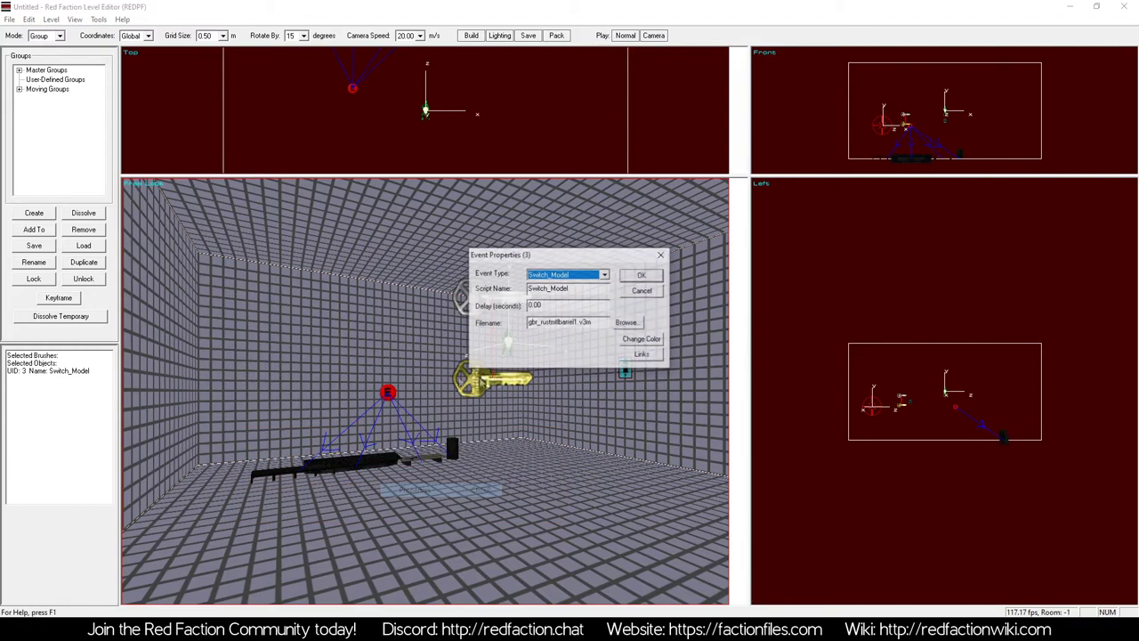
Accept the Switch_Model event's properties, save the level as dm-barreltest11, and pack it into a packfile
{"action": "left_click", "coordinate": [643, 276]}
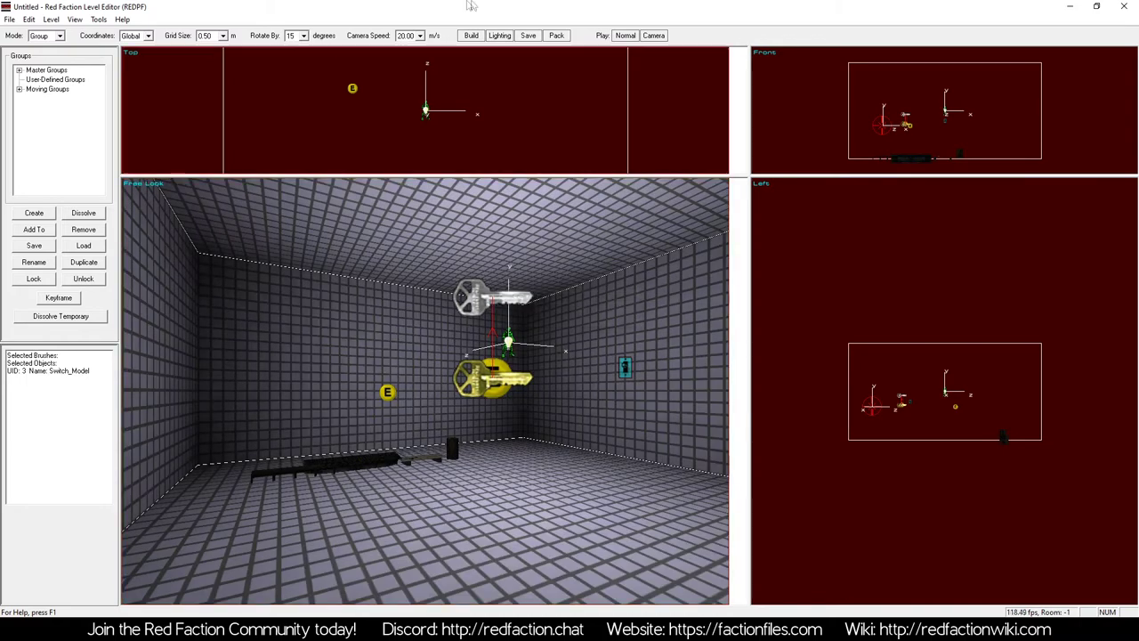
{"action": "left_click", "coordinate": [536, 35]}
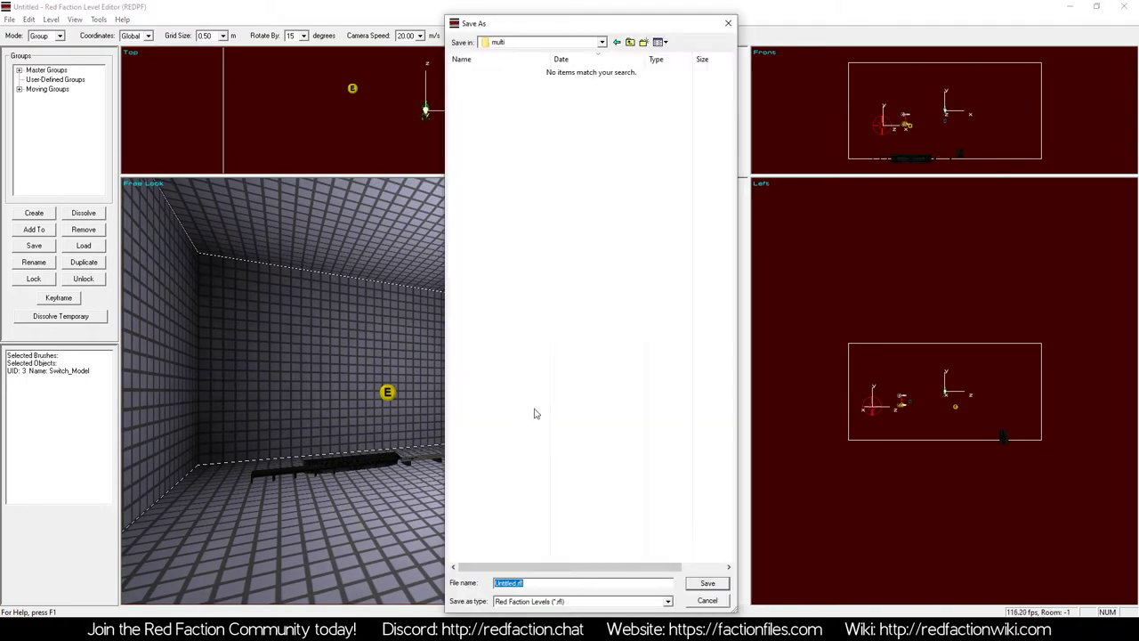
{"action": "type", "text": "dm-barreltest11"}
{"action": "key", "text": "Return"}
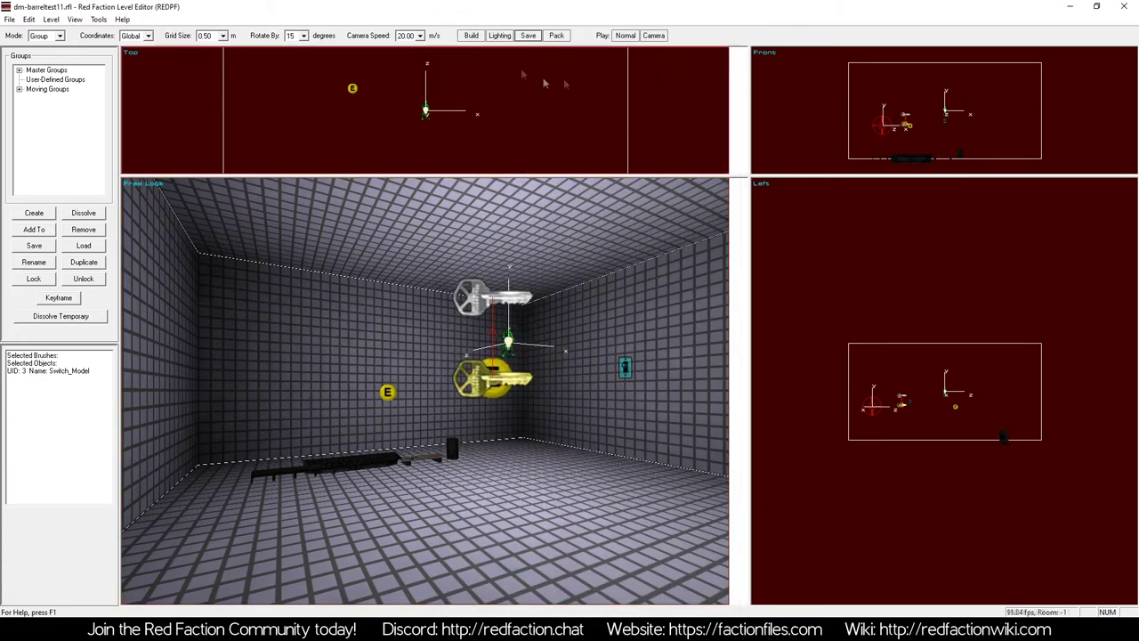
{"action": "left_click", "coordinate": [556, 36]}
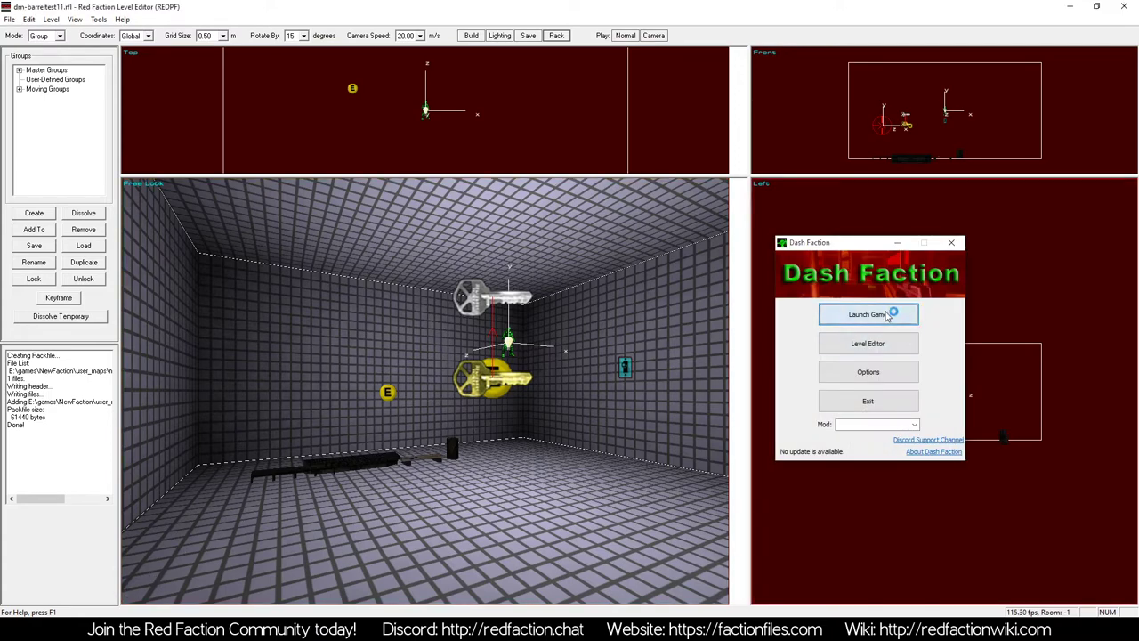
Launch the game through Dash Faction and host a multiplayer DM game on the dm-barreltest11 map
{"action": "left_click", "coordinate": [793, 310]}
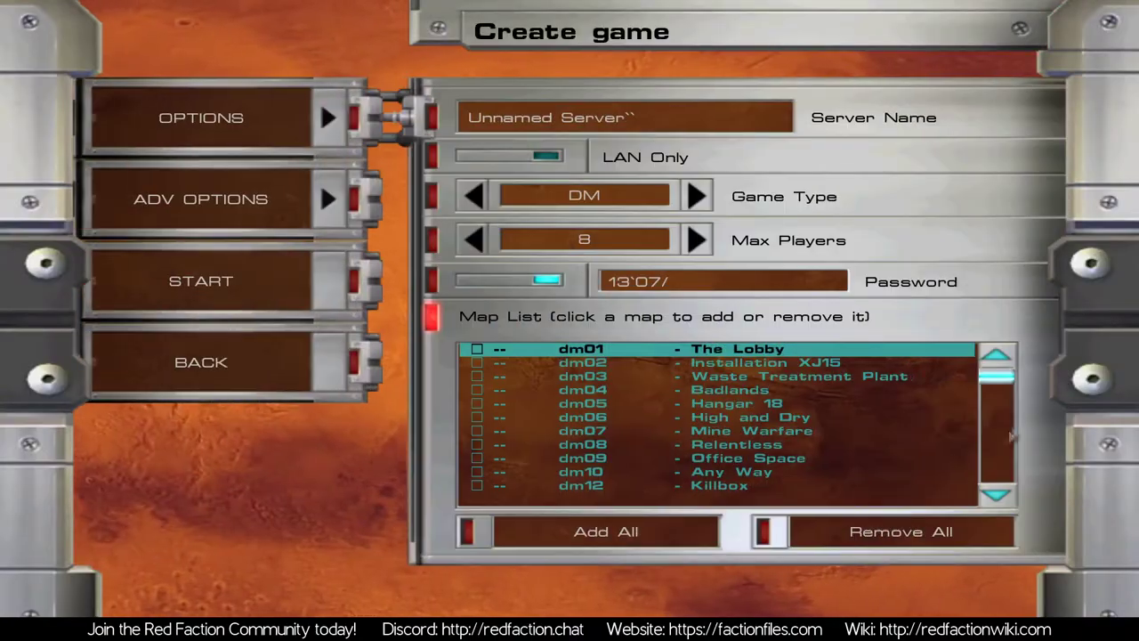
{"action": "left_click_drag", "start_coordinate": [997, 377], "coordinate": [999, 480]}
{"action": "left_click", "coordinate": [823, 486]}
{"action": "left_click", "coordinate": [271, 283]}
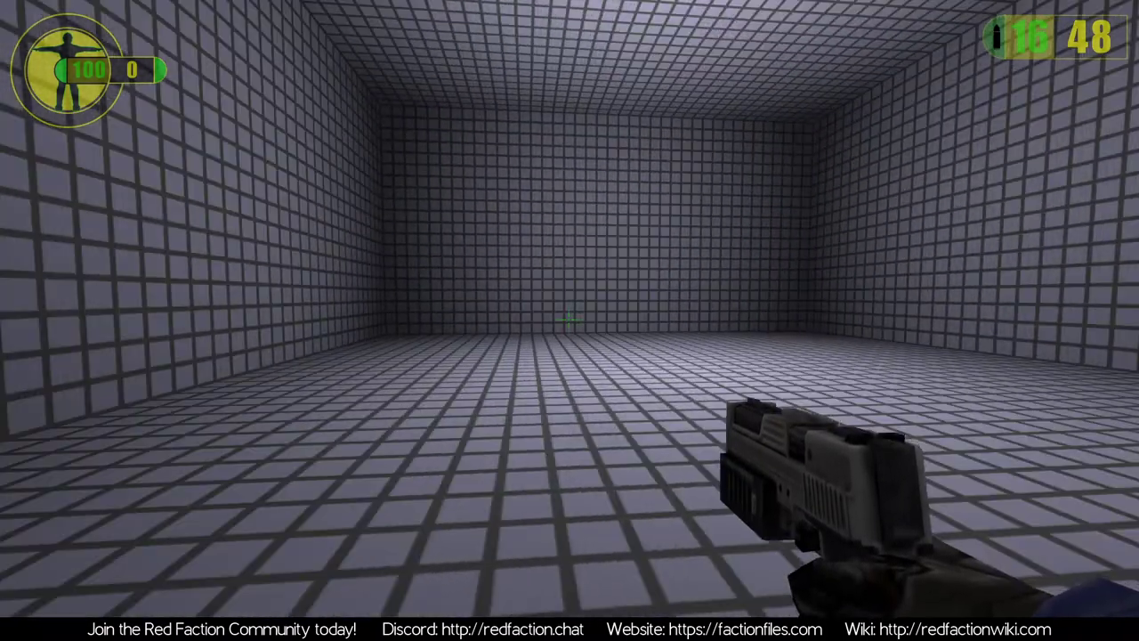
Exit the game with the console command quit and return to the level editor
{"action": "key", "text": "grave"}
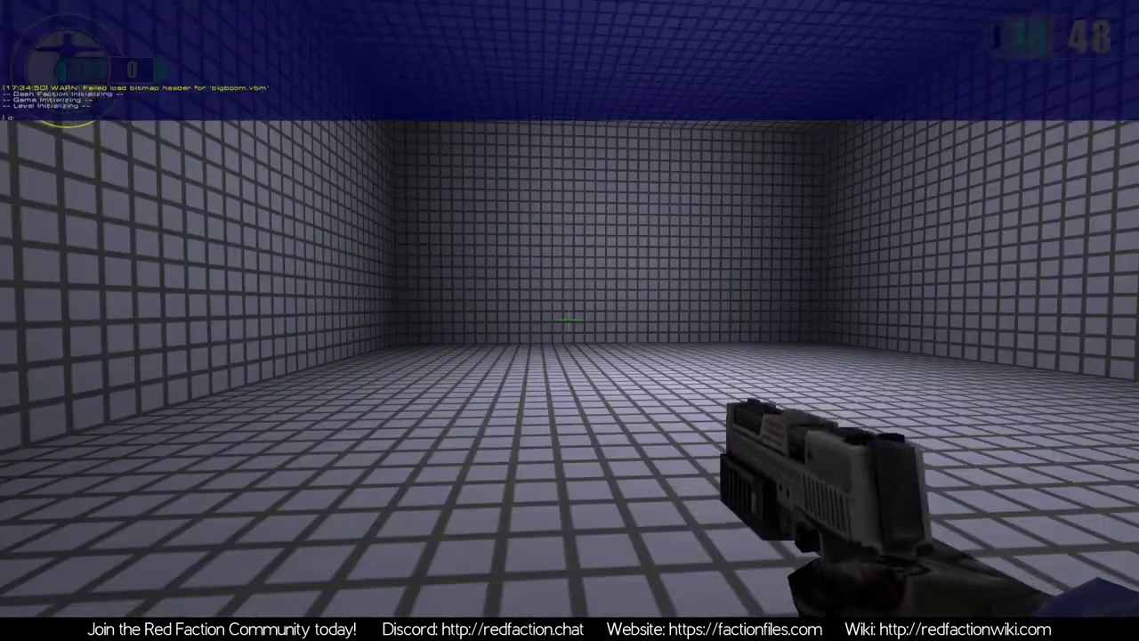
{"action": "type", "text": "quit"}
{"action": "key", "text": "Return"}
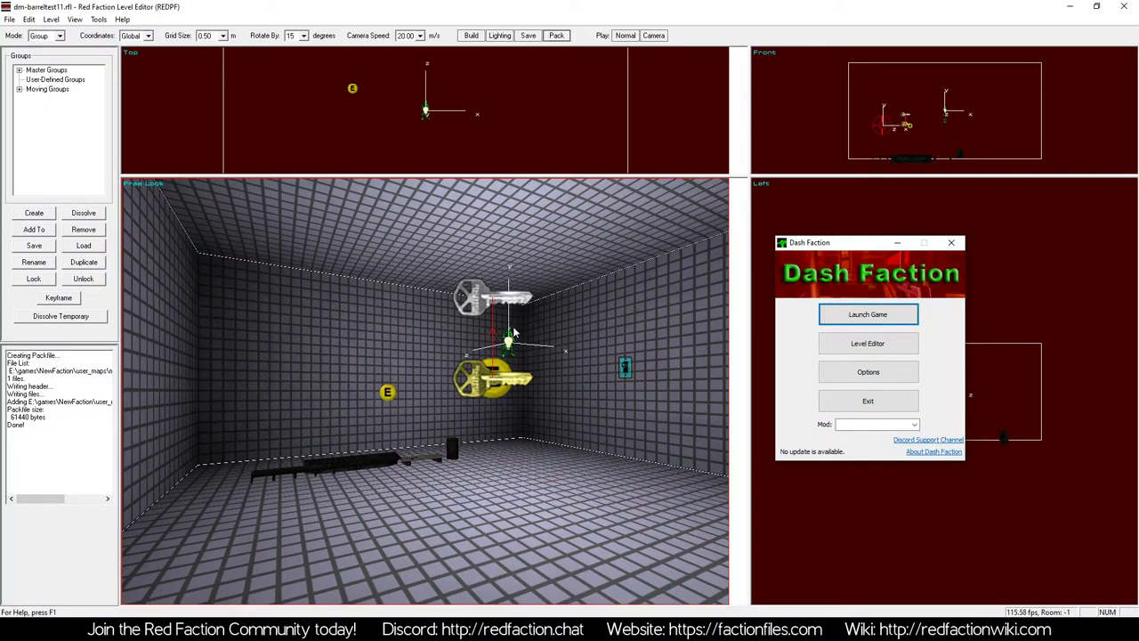
{"action": "left_click", "coordinate": [527, 5]}
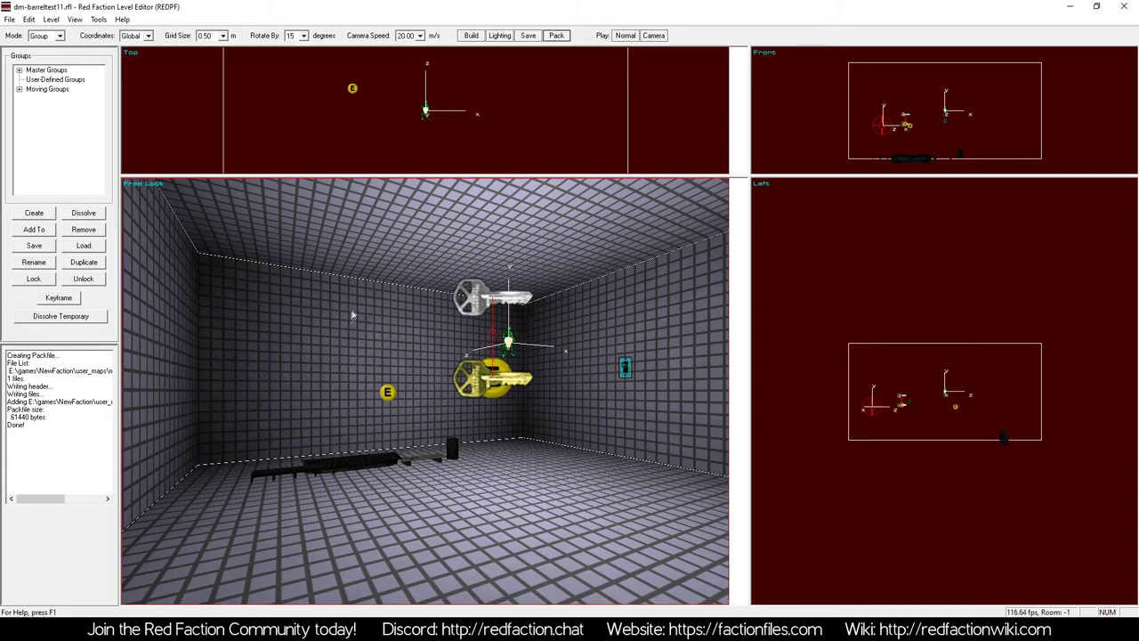
Open dm-barreltest11.vpp from the multi folder for editing in Descent Manager VPPBUILDER32
{"action": "left_click", "coordinate": [388, 392]}
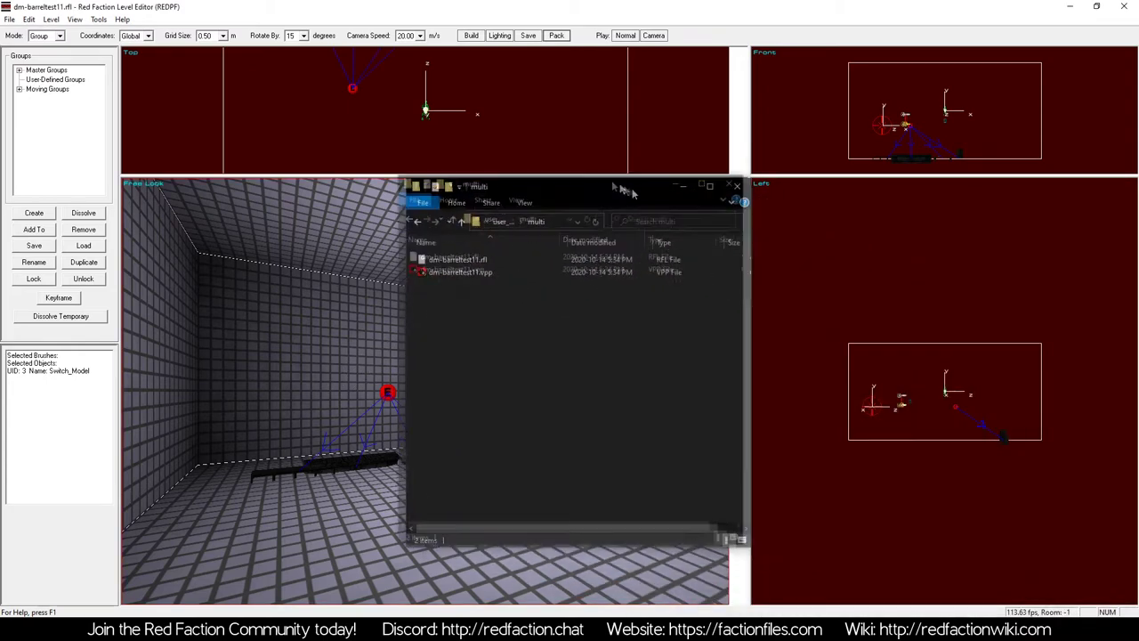
{"action": "double_click", "coordinate": [428, 257]}
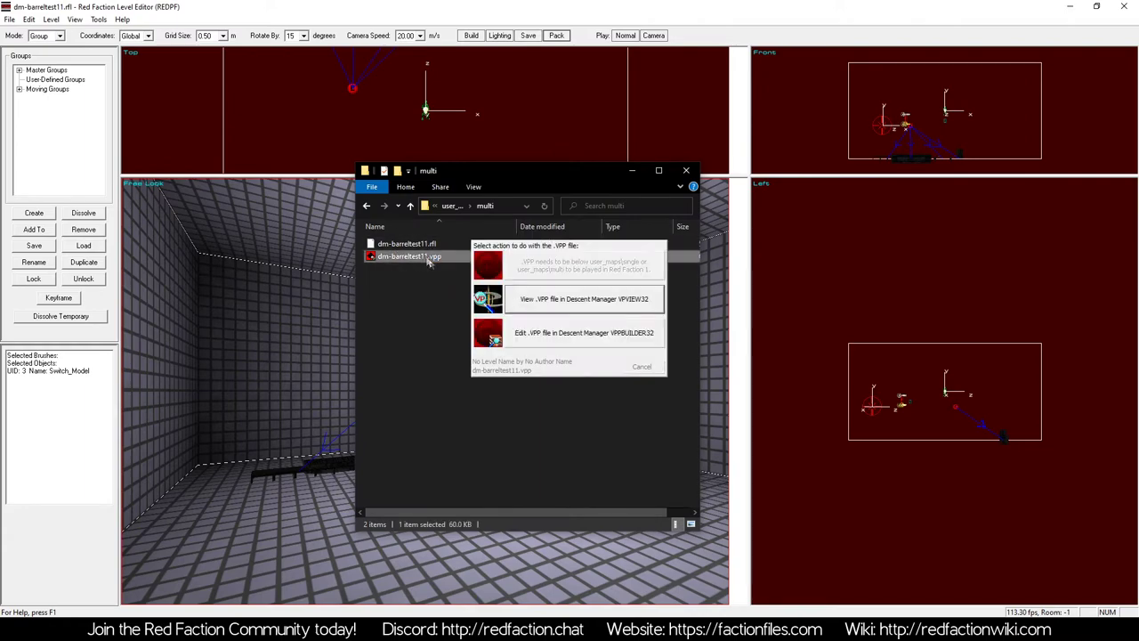
{"action": "double_click", "coordinate": [576, 339]}
{"action": "left_click_drag", "start_coordinate": [391, 6], "coordinate": [401, 142]}
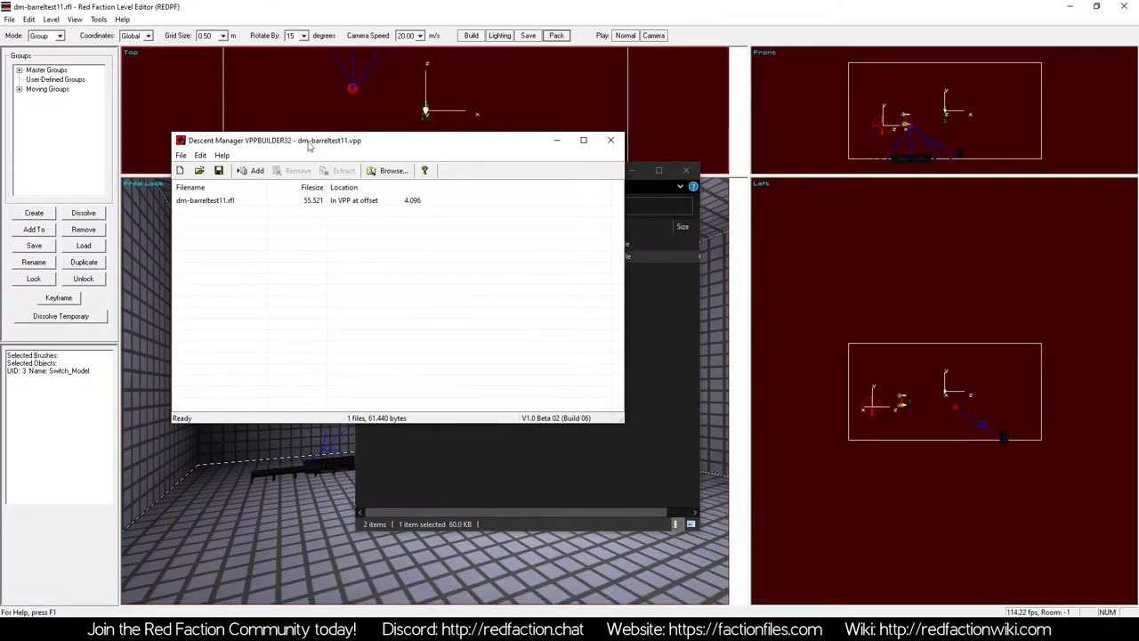
{"action": "left_click_drag", "start_coordinate": [308, 142], "coordinate": [480, 114]}
Add gbr_rustmtlbarrel1.v3m and mtl_gbrbarrelrust2.tga from the tutorialwork folder to the packfile and save it
{"action": "key", "text": "alt+Tab"}
{"action": "left_click_drag", "start_coordinate": [348, 55], "coordinate": [270, 18]}
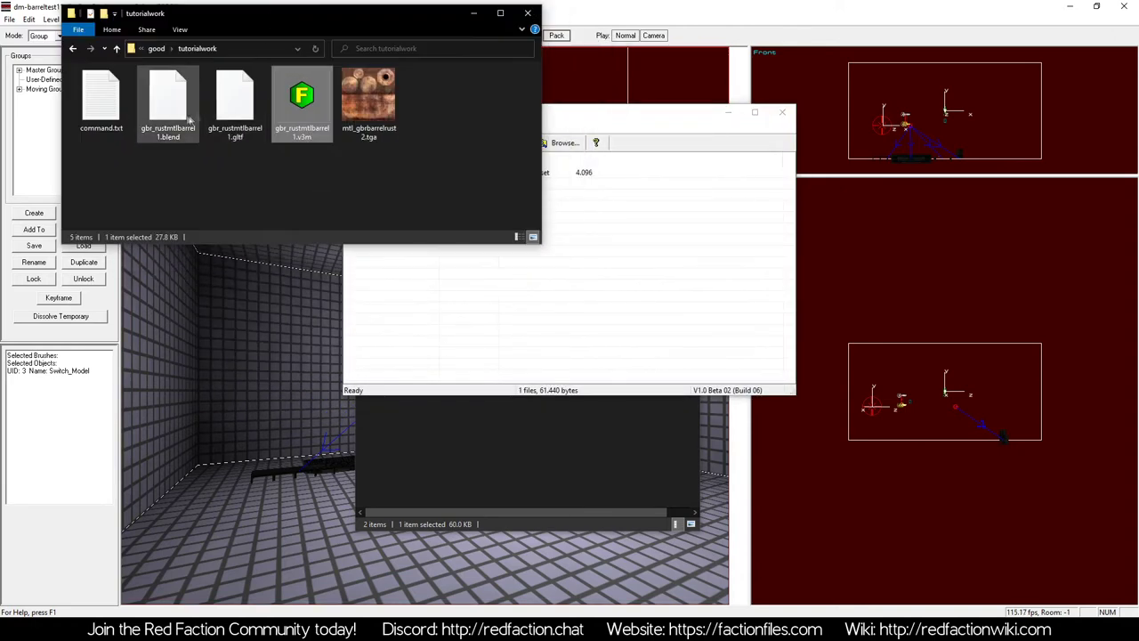
{"action": "left_click_drag", "start_coordinate": [323, 185], "coordinate": [220, 89]}
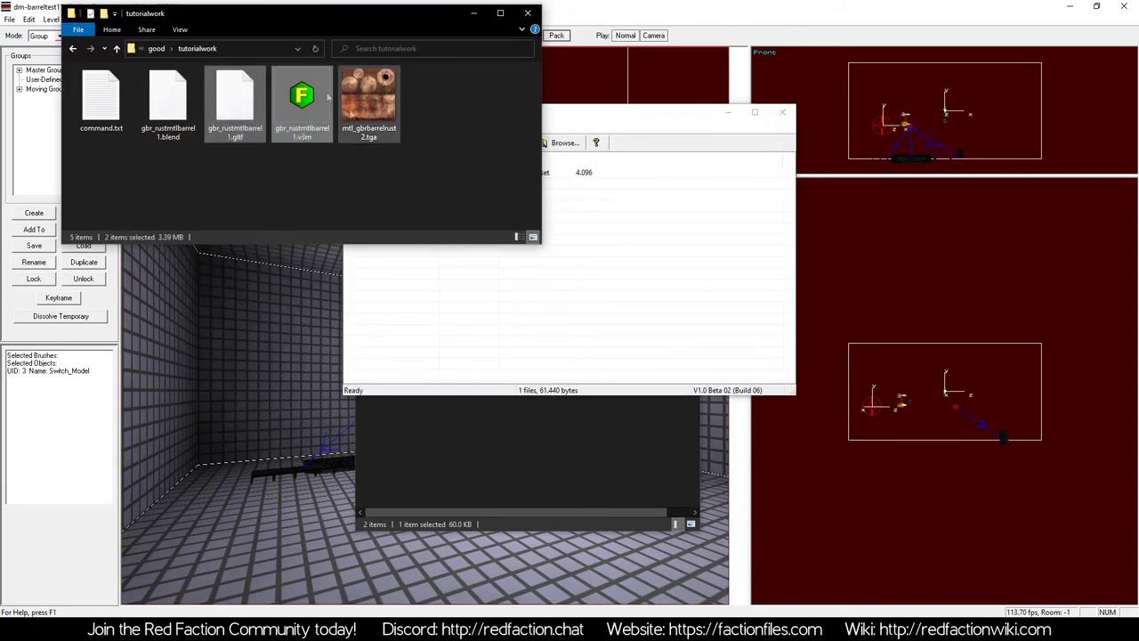
{"action": "left_click", "coordinate": [366, 174]}
{"action": "left_click_drag", "start_coordinate": [414, 164], "coordinate": [264, 82]}
{"action": "left_click", "coordinate": [452, 188]}
{"action": "left_click_drag", "start_coordinate": [480, 191], "coordinate": [615, 300]}
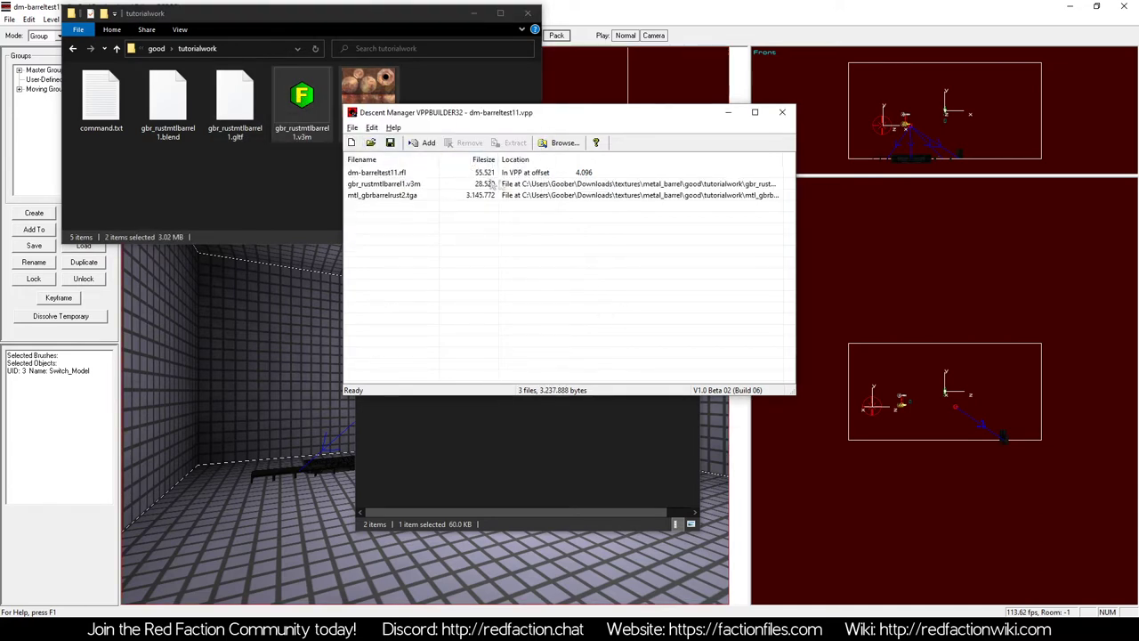
{"action": "left_click", "coordinate": [390, 144]}
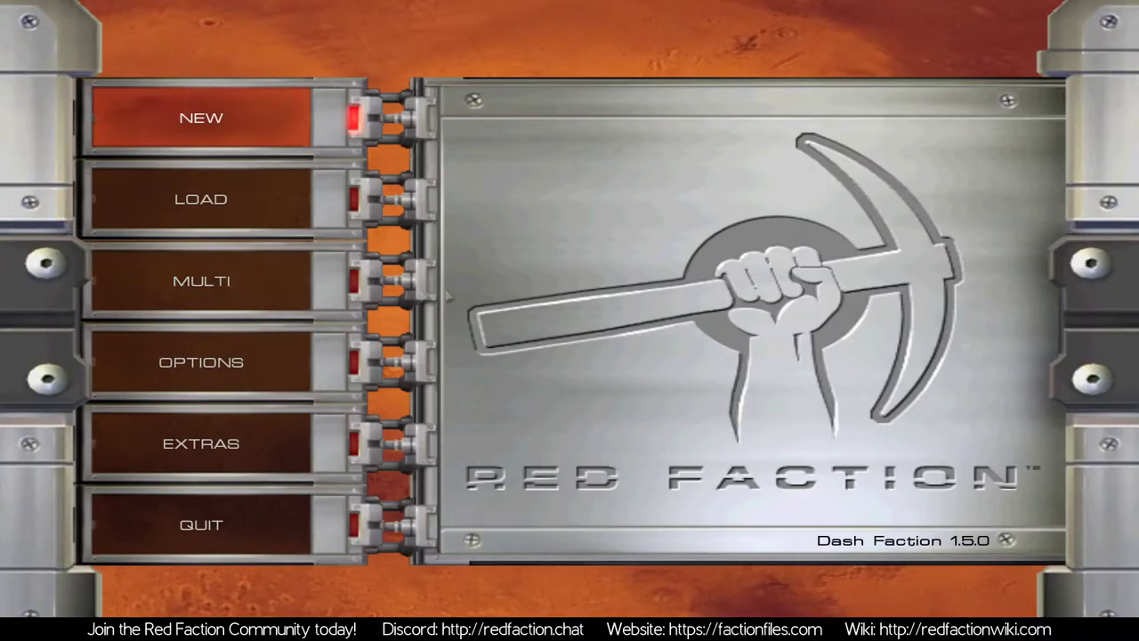
Host a new multiplayer game with the updated dm-barreltest11 map
{"action": "left_click", "coordinate": [120, 276]}
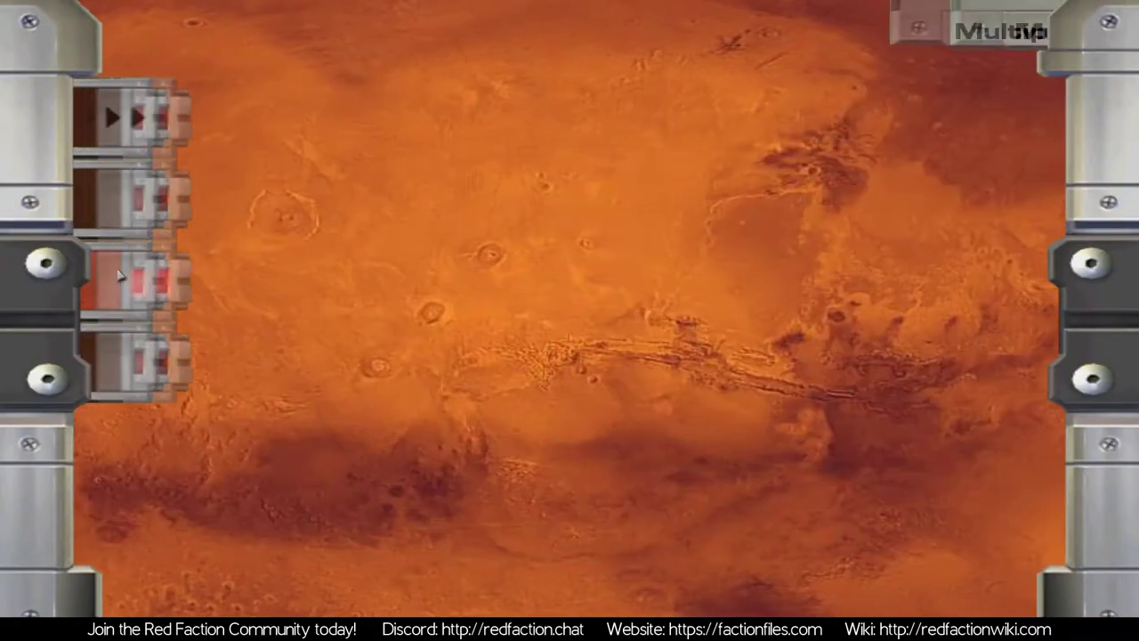
{"action": "left_click_drag", "start_coordinate": [997, 376], "coordinate": [997, 489]}
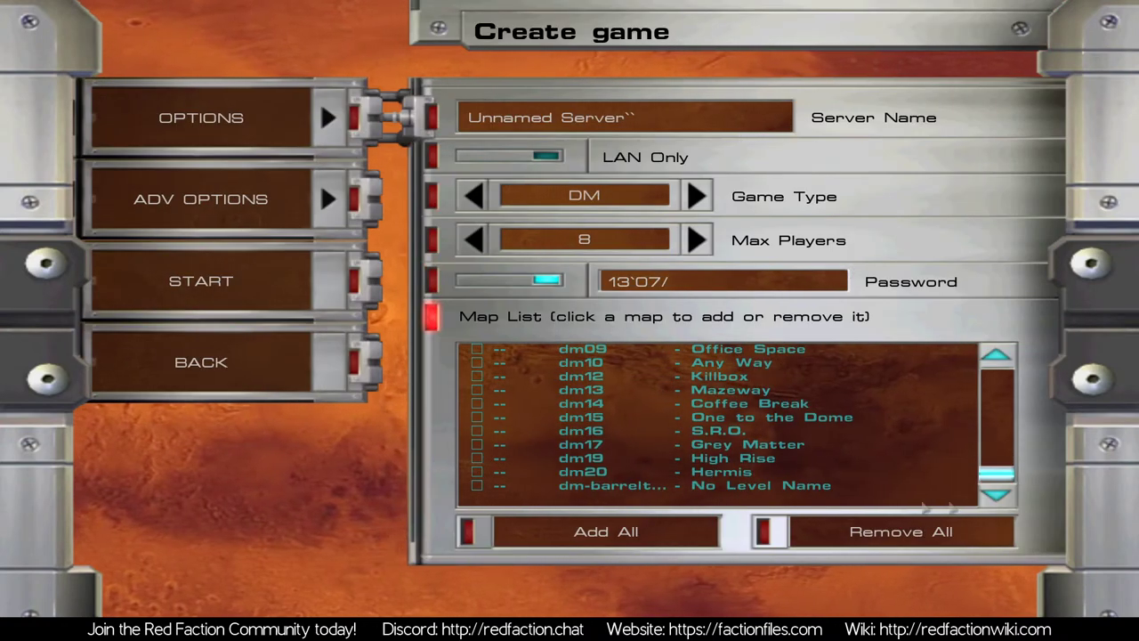
{"action": "left_click", "coordinate": [676, 485]}
{"action": "left_click", "coordinate": [268, 273]}
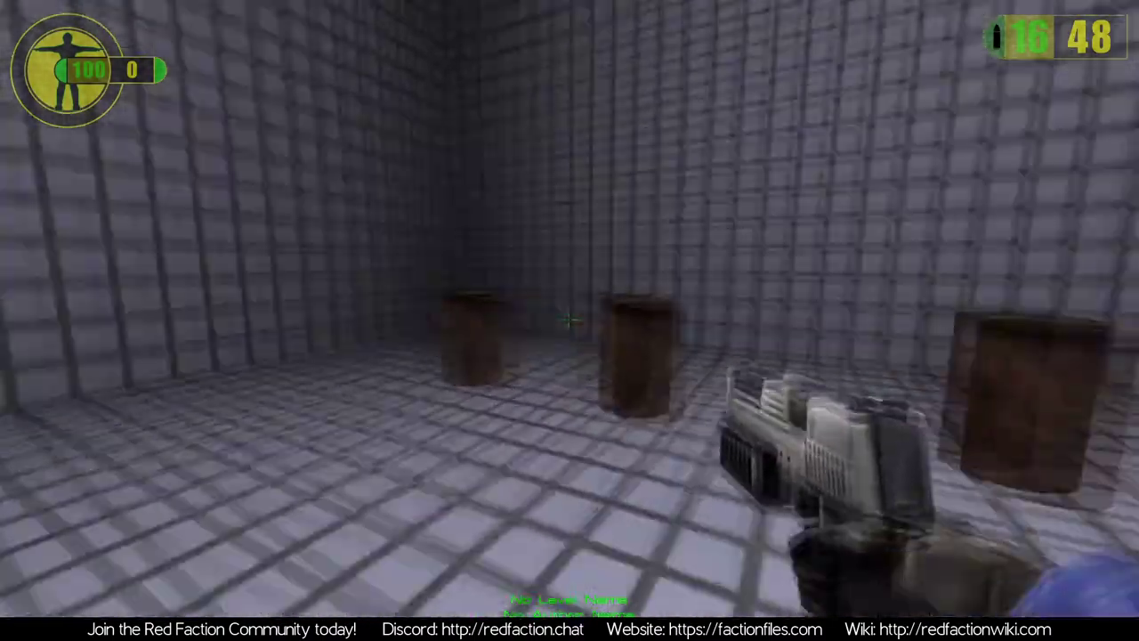
Walk around the room and examine the row of rusty barrels from several distances and angles
{"action": "key", "text": "a"}
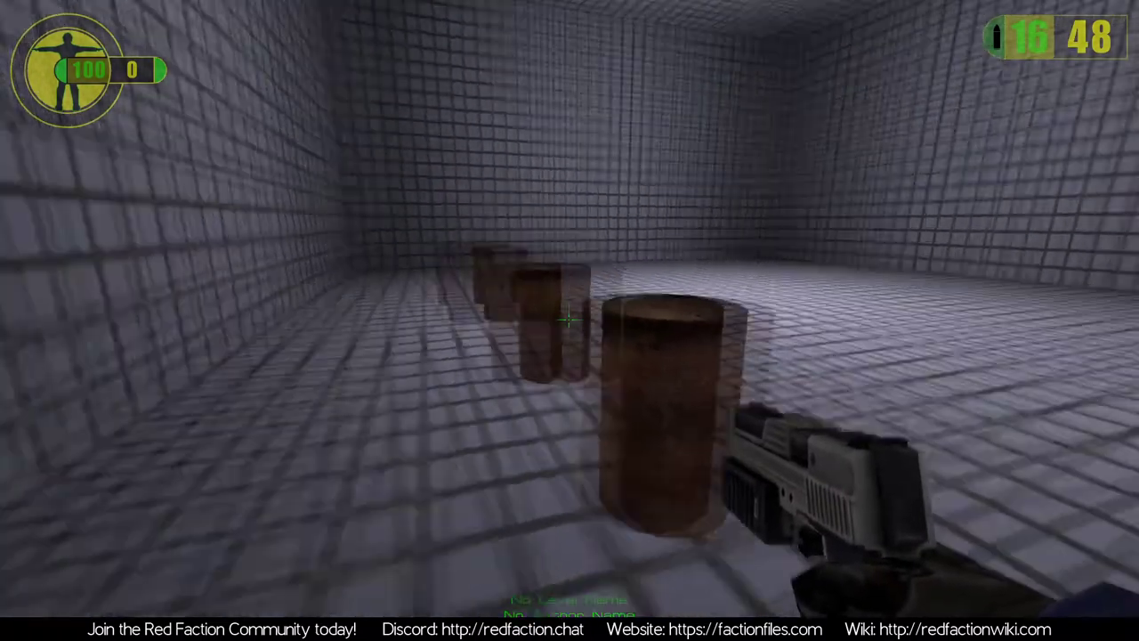
{"action": "key", "text": "d"}
{"action": "key", "text": "s"}
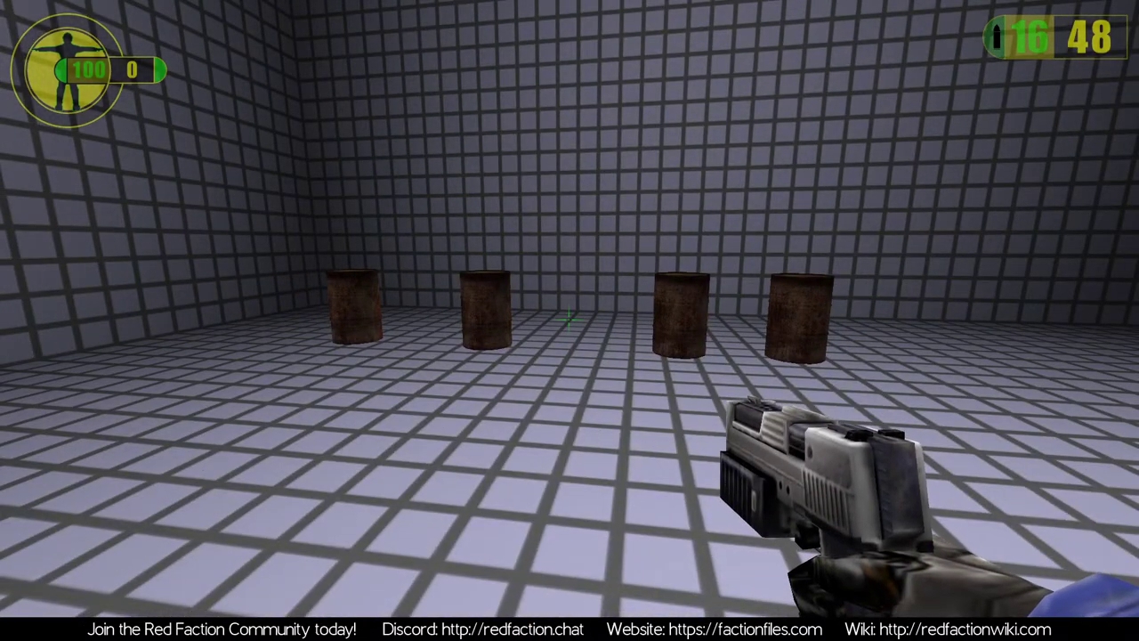
{"action": "key", "text": "w"}
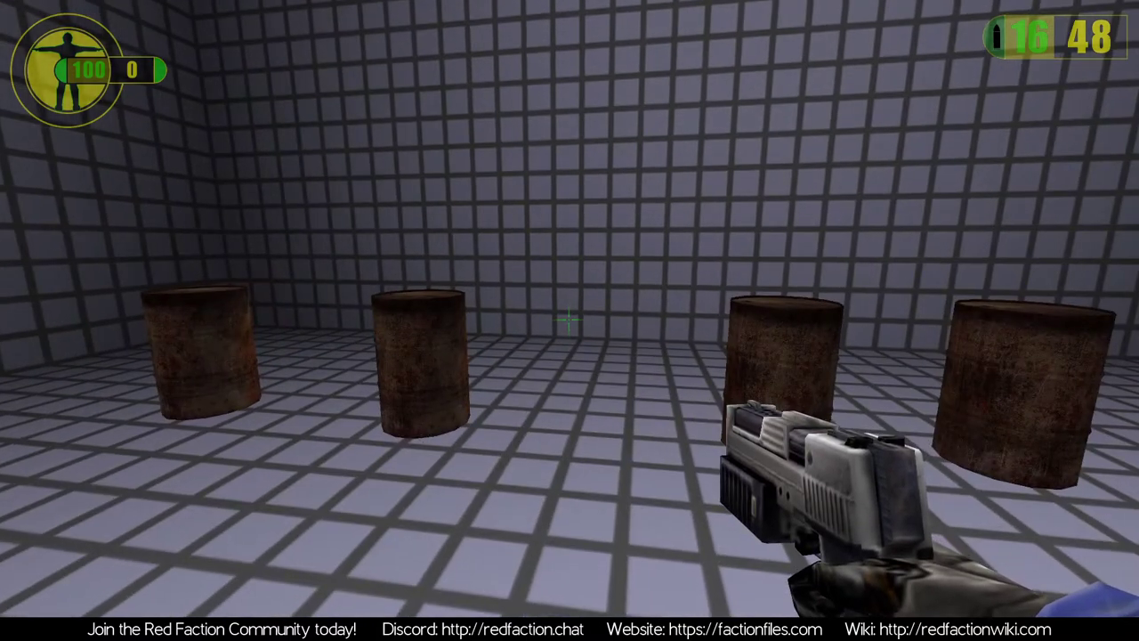
{"action": "key", "text": "s"}
{"action": "key", "text": "s"}
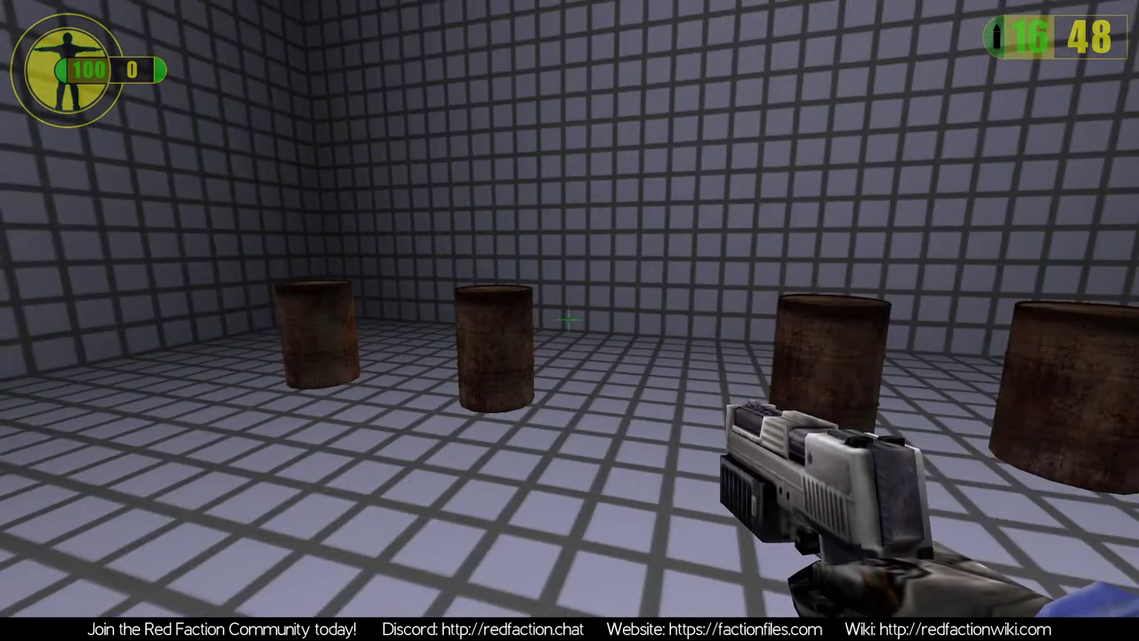
{"action": "key", "text": "w"}
{"action": "key", "text": "s"}
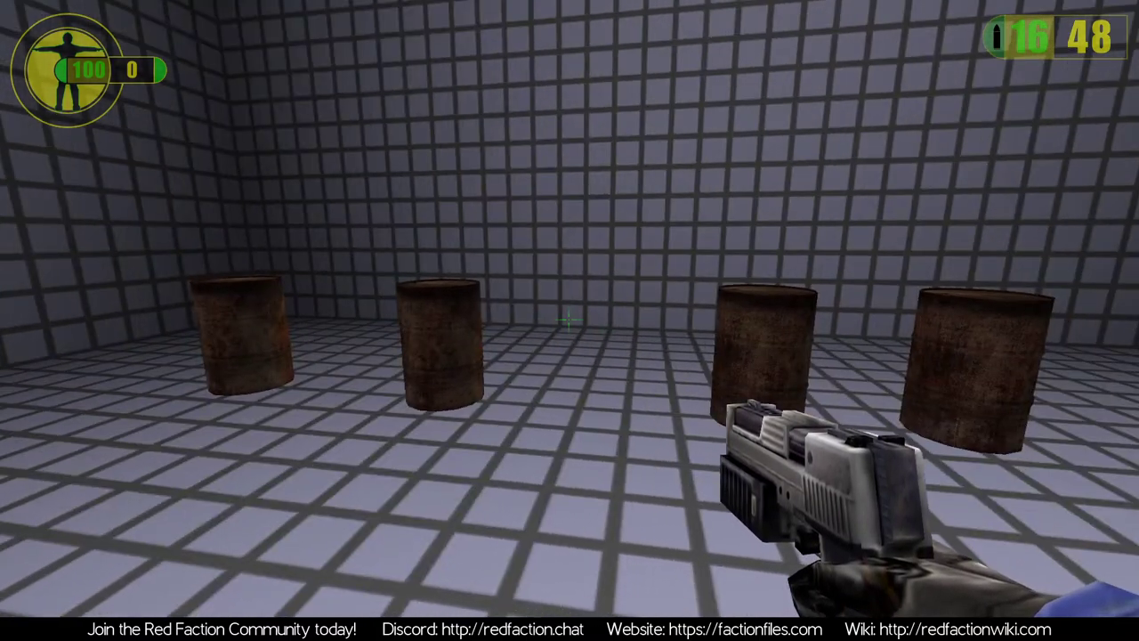
{"action": "key", "text": "w"}
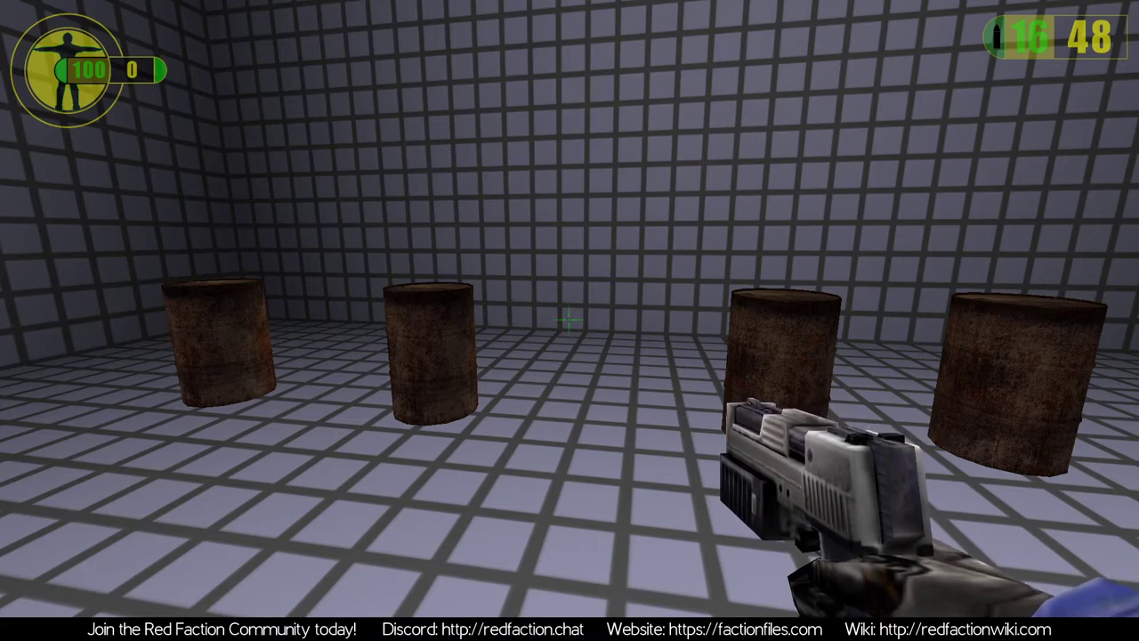
{"action": "key", "text": "a"}
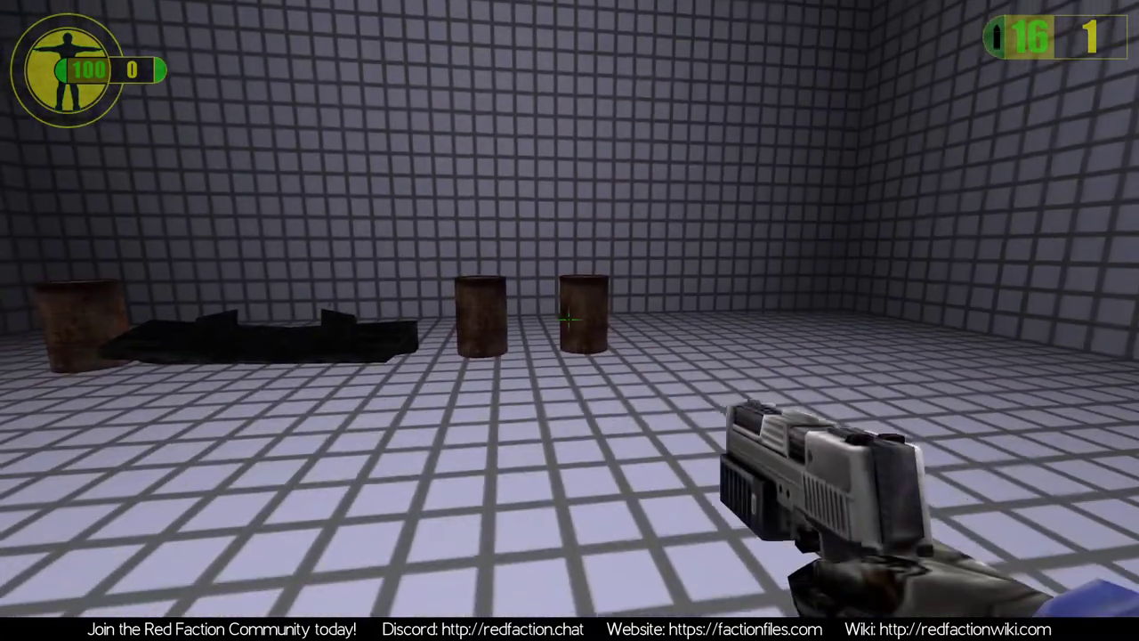
Approach the barrel at the end of the row, shoot it to test its destruction, and reload the pistol
{"action": "key", "text": "w"}
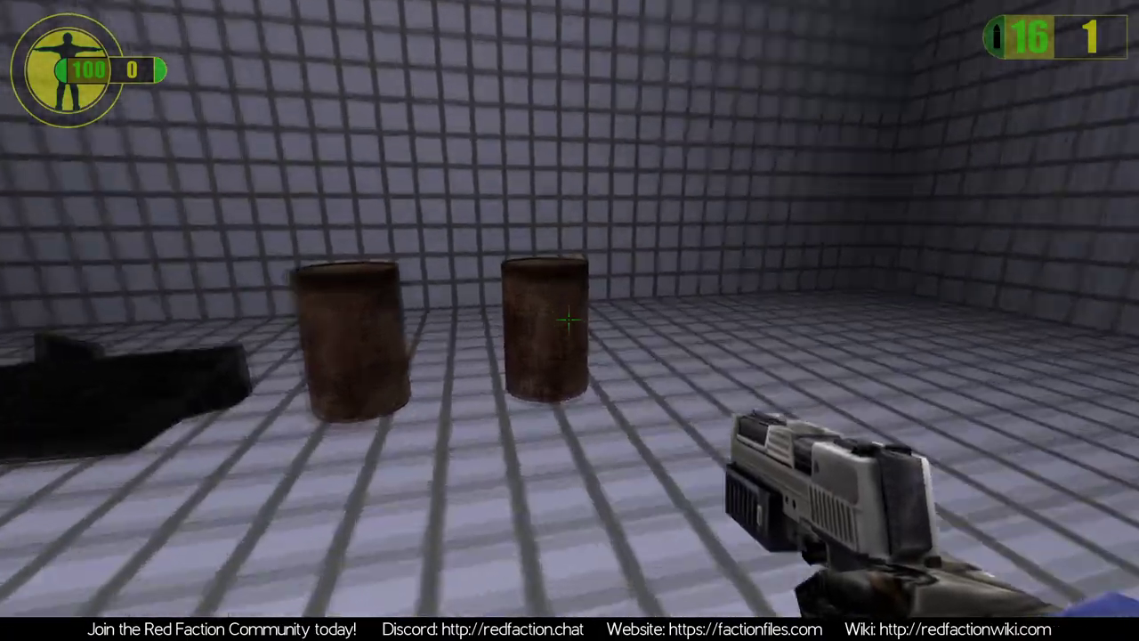
{"action": "left_click", "coordinate": [569, 321]}
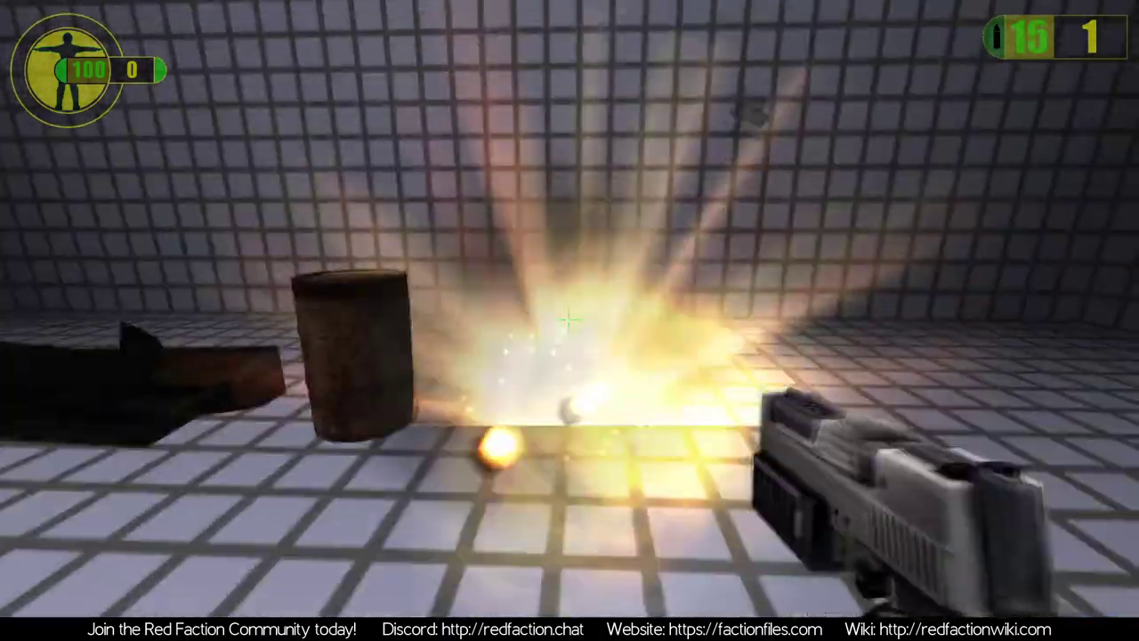
{"action": "key", "text": "s"}
{"action": "key", "text": "r"}
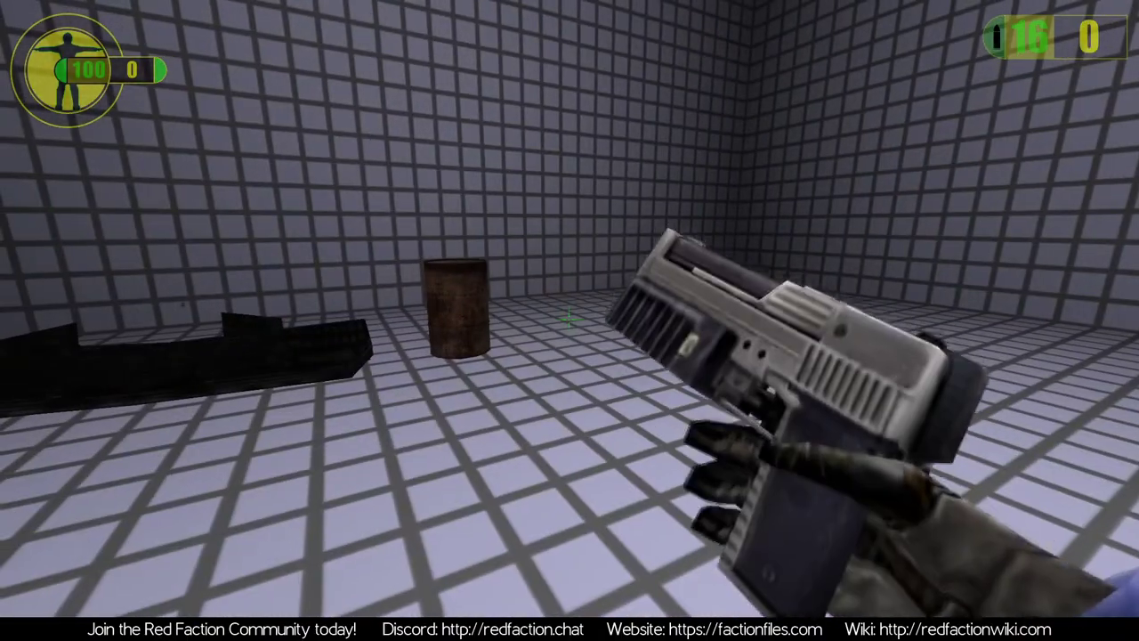
Back away and look over the remaining barrels and the dark clutter object between them
{"action": "key", "text": "s"}
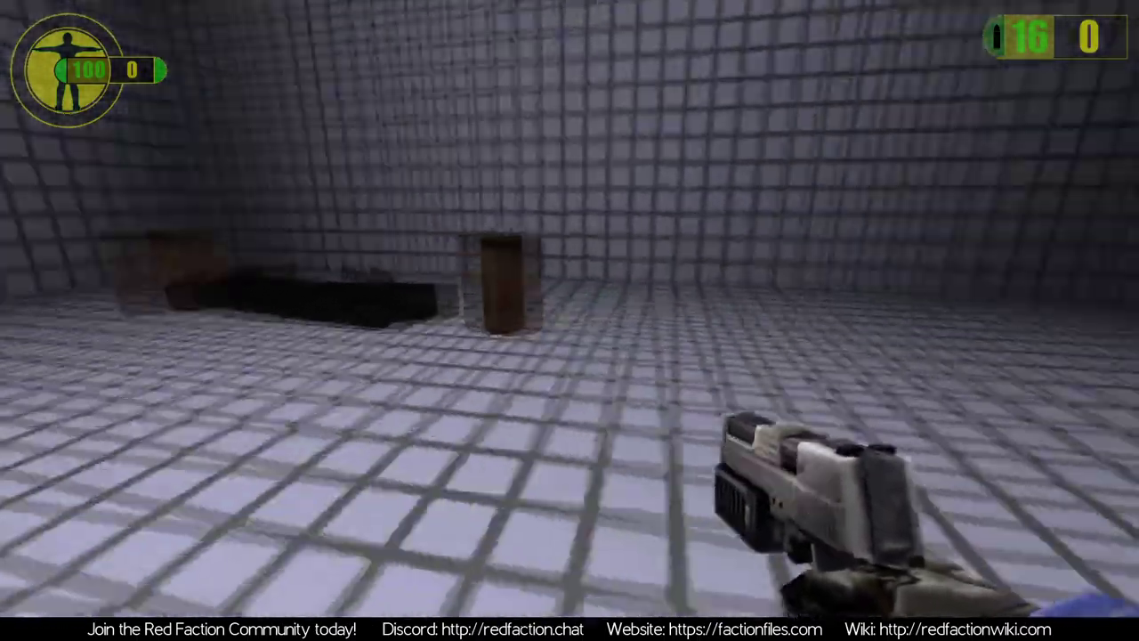
{"action": "key", "text": "a"}
{"action": "key", "text": "d"}
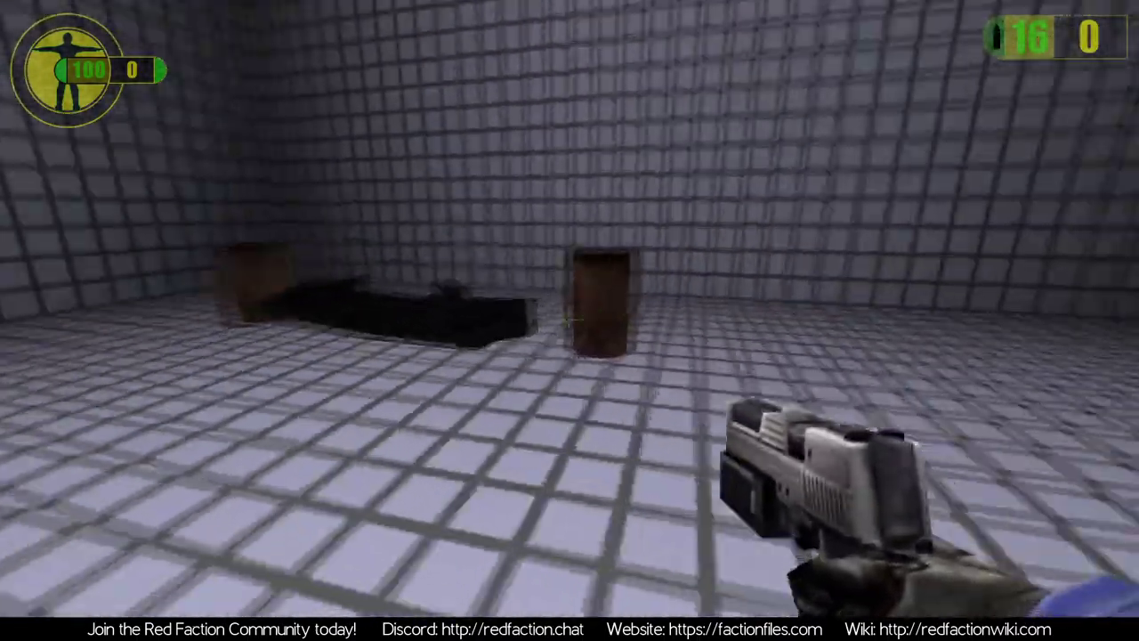
{"action": "key", "text": "d"}
{"action": "key", "text": "s"}
{"action": "key", "text": "a"}
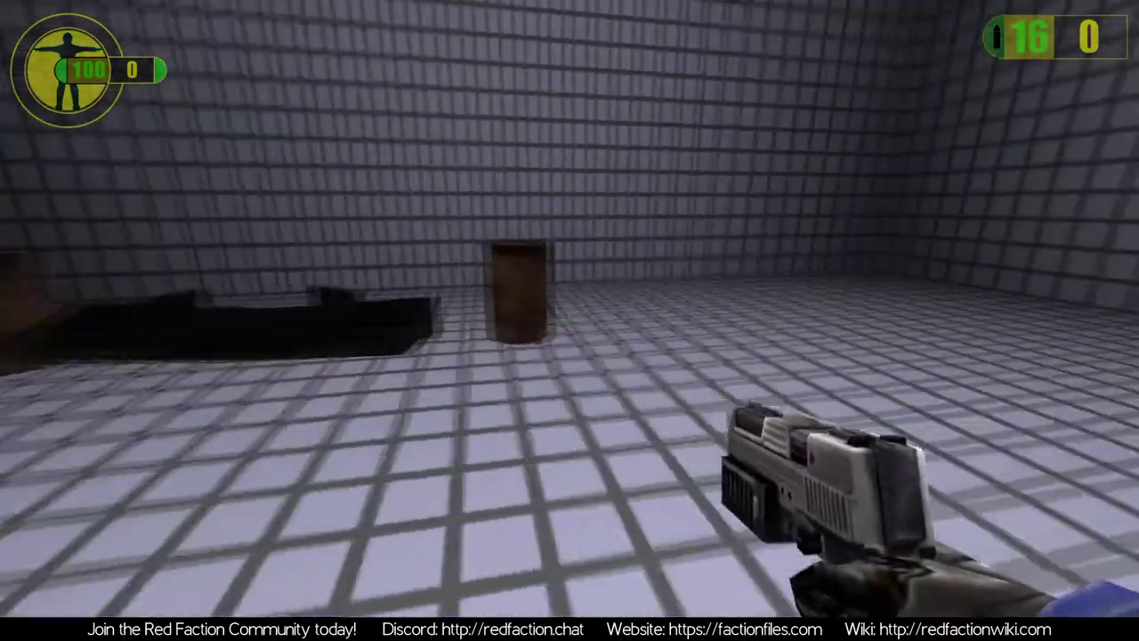
{"action": "key", "text": "d"}
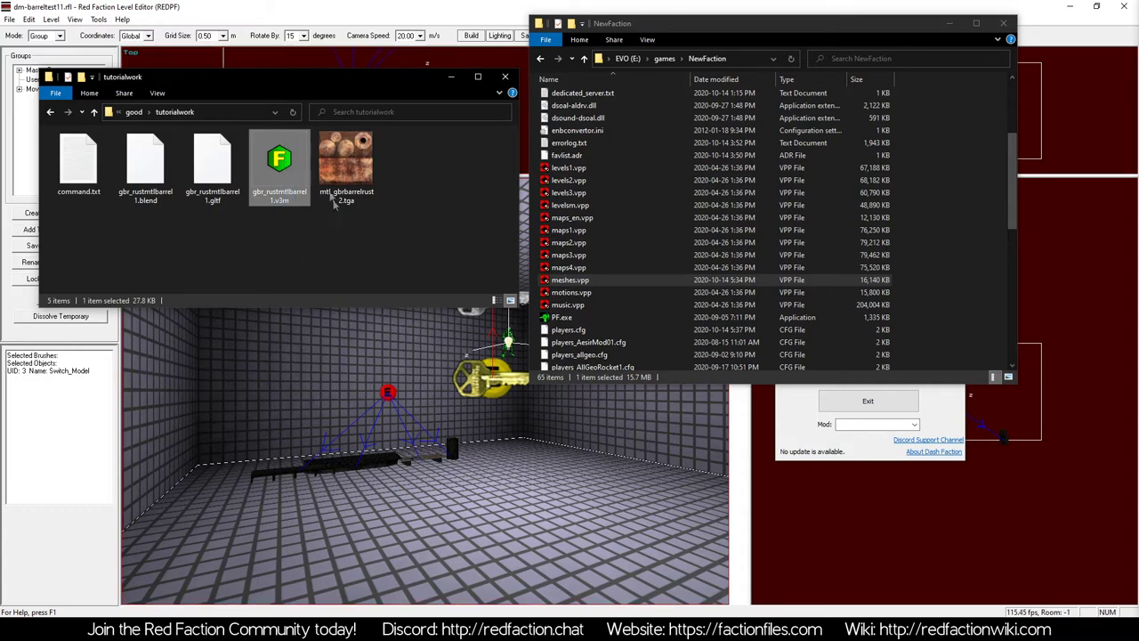
Review the barrel's mesh file gbr_rustmtlbarrel1.v3m and its texture mtl_gbrbarrelrust2.tga in the tutorialwork folder
{"action": "left_click", "coordinate": [279, 165]}
{"action": "left_click_drag", "start_coordinate": [407, 247], "coordinate": [348, 166]}
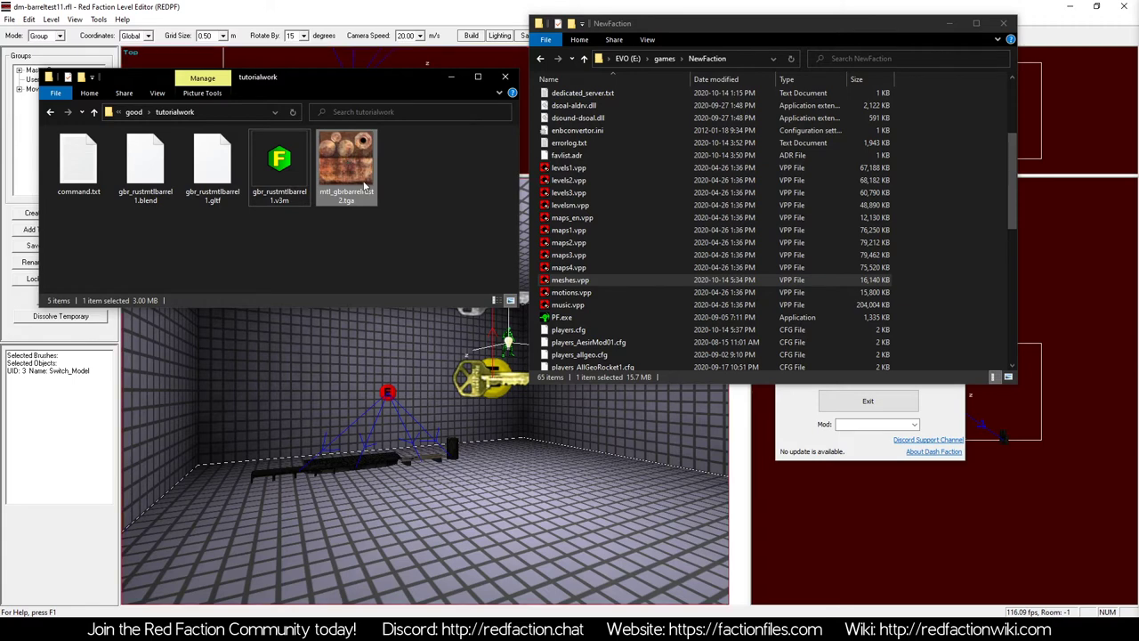
{"action": "left_click", "coordinate": [282, 192]}
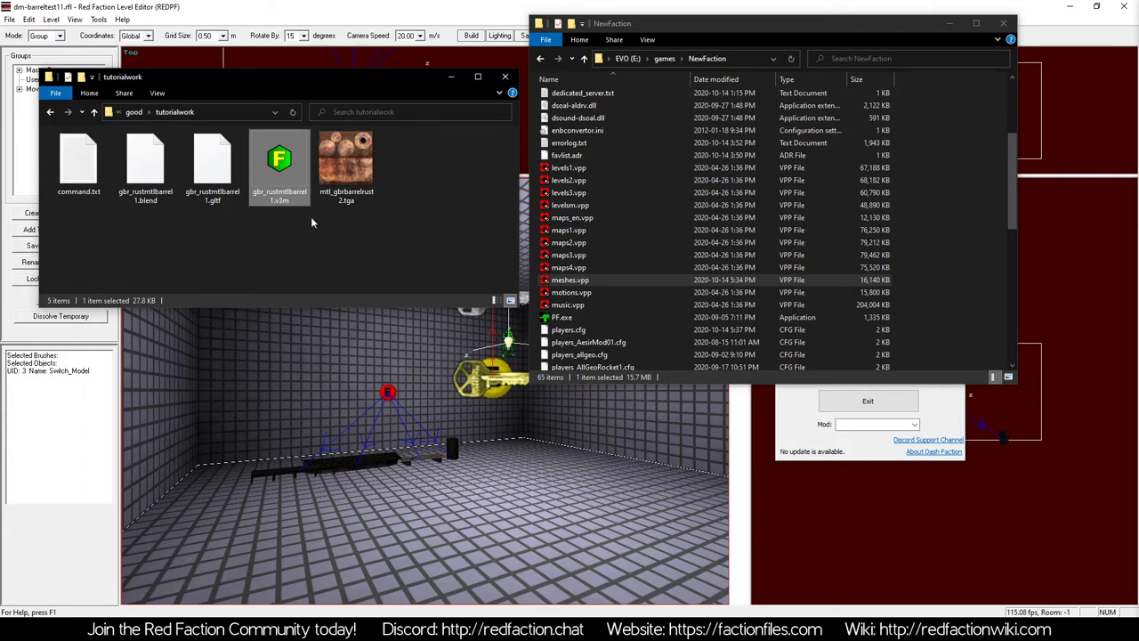
{"action": "left_click_drag", "start_coordinate": [420, 240], "coordinate": [355, 169]}
{"action": "mouse_move", "coordinate": [360, 175]}
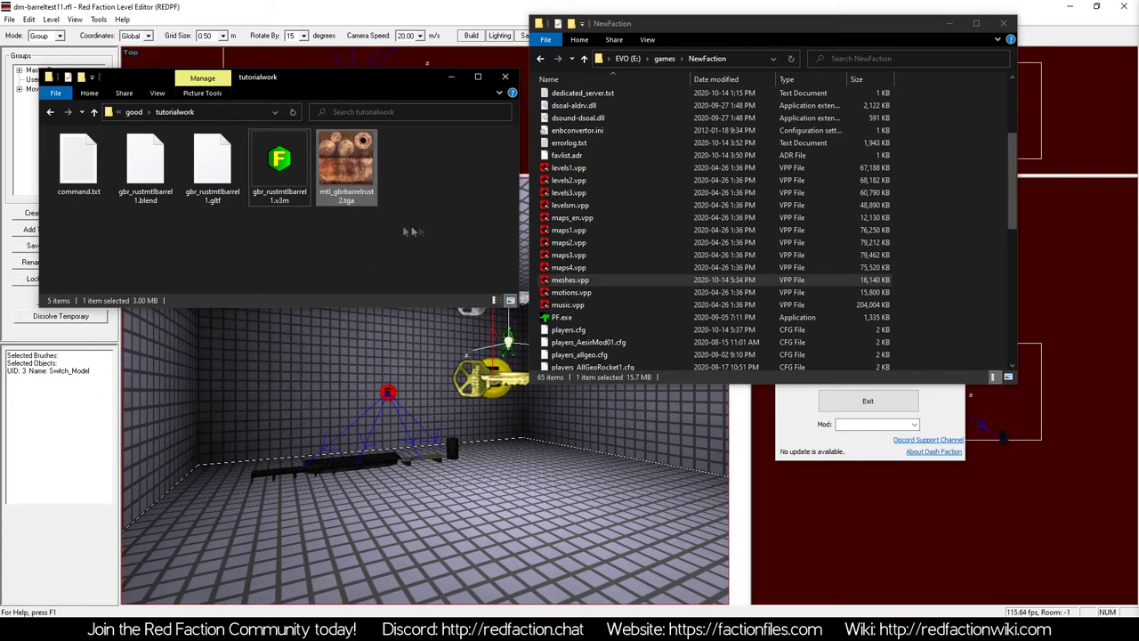
{"action": "left_click", "coordinate": [396, 258]}
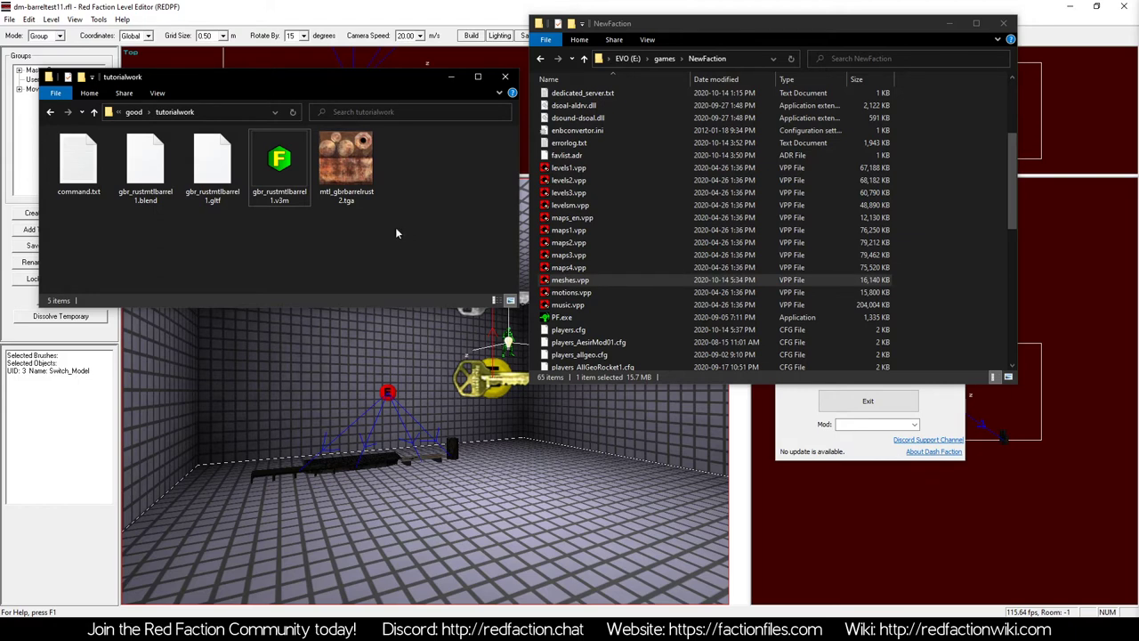
Open the meshes.vpp archive from the NewFaction folder in a smaller window and go to the end of its file list
{"action": "double_click", "coordinate": [597, 283]}
{"action": "left_click", "coordinate": [590, 337]}
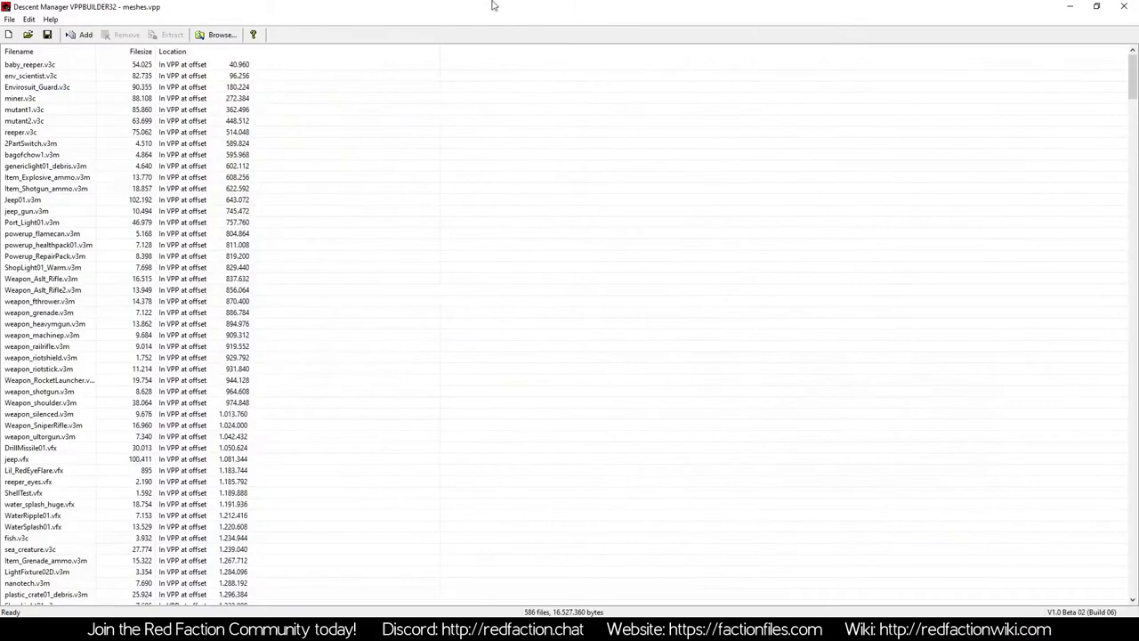
{"action": "left_click_drag", "start_coordinate": [493, 5], "coordinate": [556, 85]}
{"action": "left_click_drag", "start_coordinate": [808, 142], "coordinate": [807, 343]}
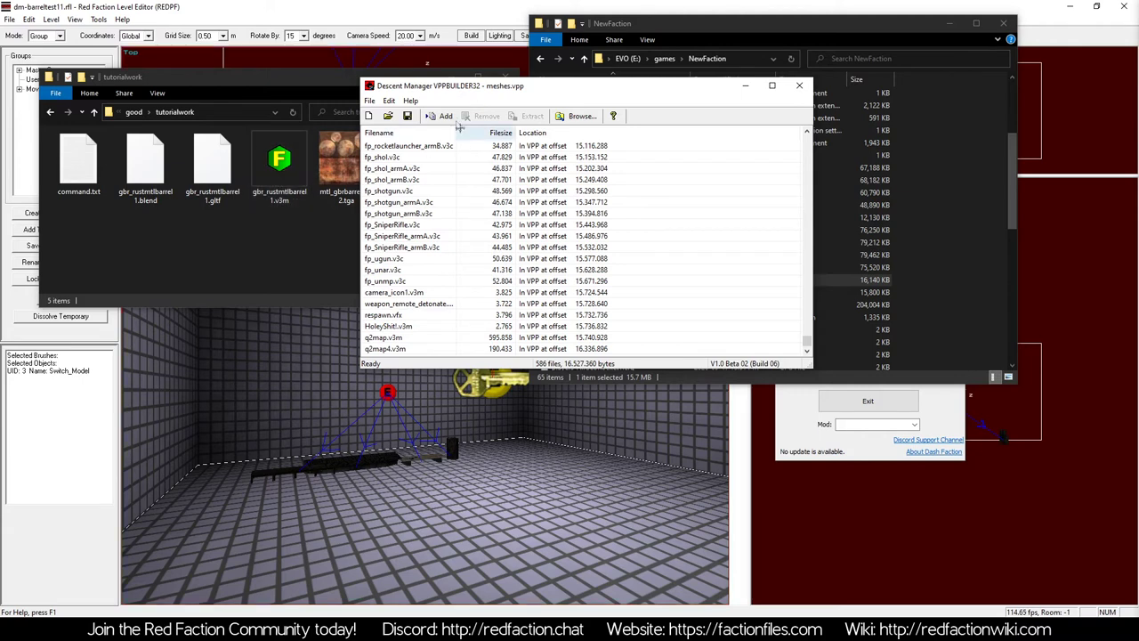
Add gbr_rustmtlbarrel1.v3m from the tutorialwork folder to the meshes.vpp archive, then save and close the archive
{"action": "left_click", "coordinate": [279, 165]}
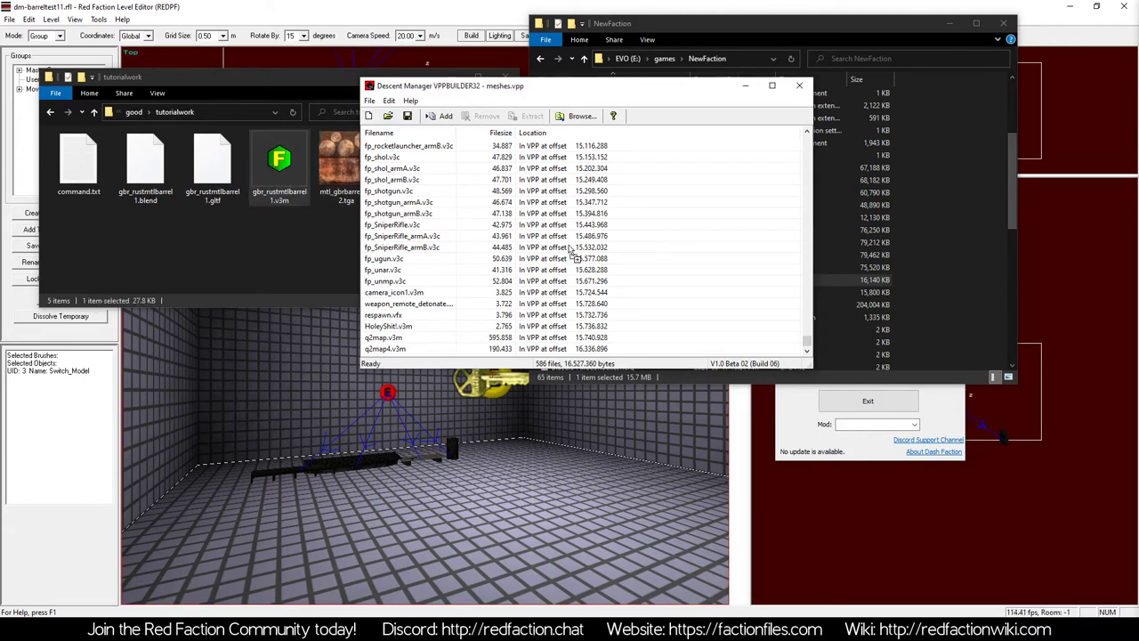
{"action": "left_click_drag", "start_coordinate": [569, 248], "coordinate": [569, 250]}
{"action": "left_click_drag", "start_coordinate": [807, 141], "coordinate": [805, 356]}
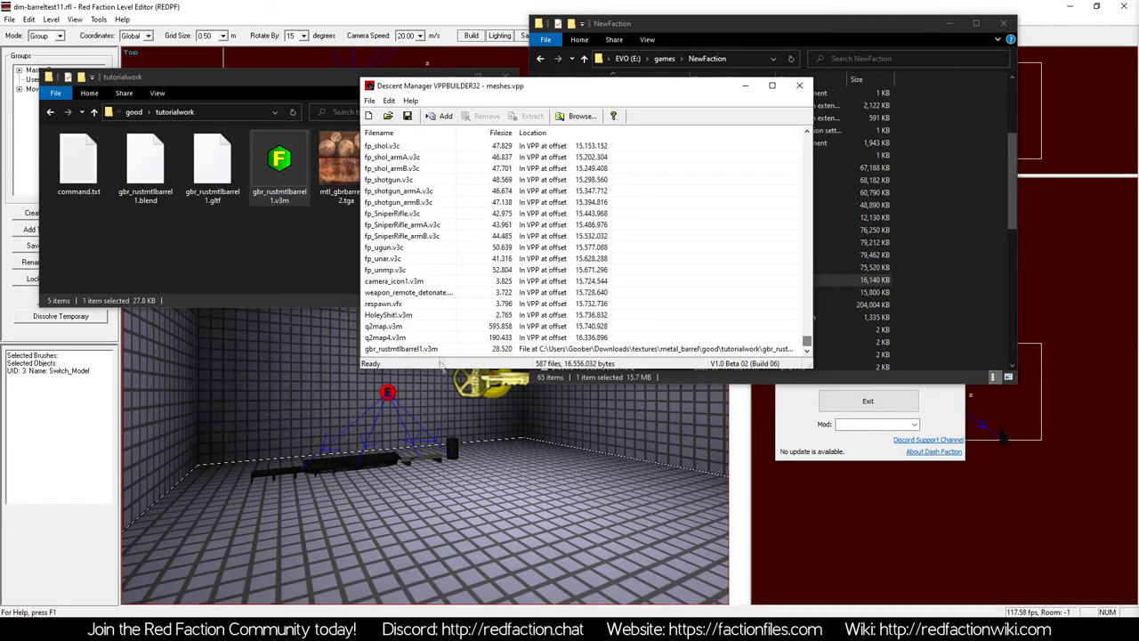
{"action": "left_click", "coordinate": [441, 349]}
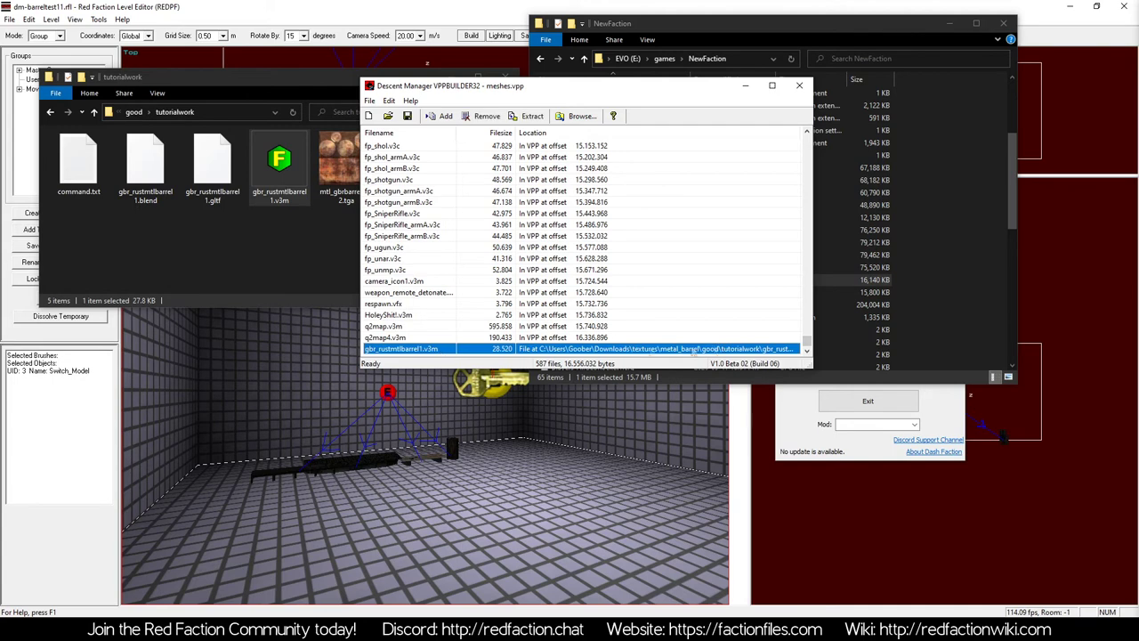
{"action": "left_click", "coordinate": [409, 117]}
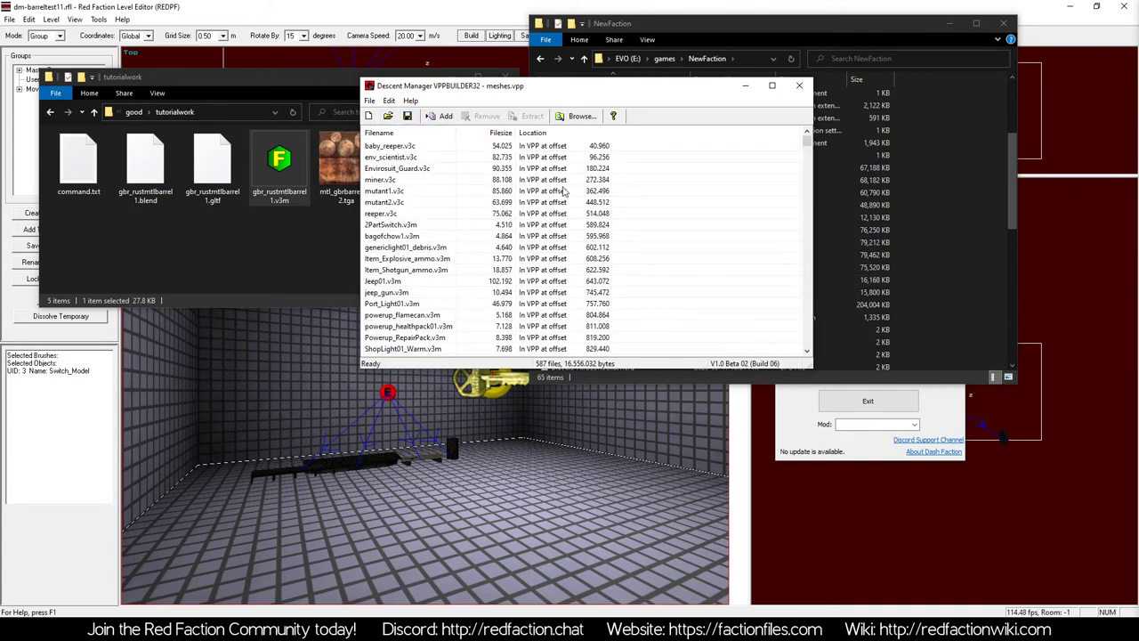
{"action": "left_click", "coordinate": [799, 86]}
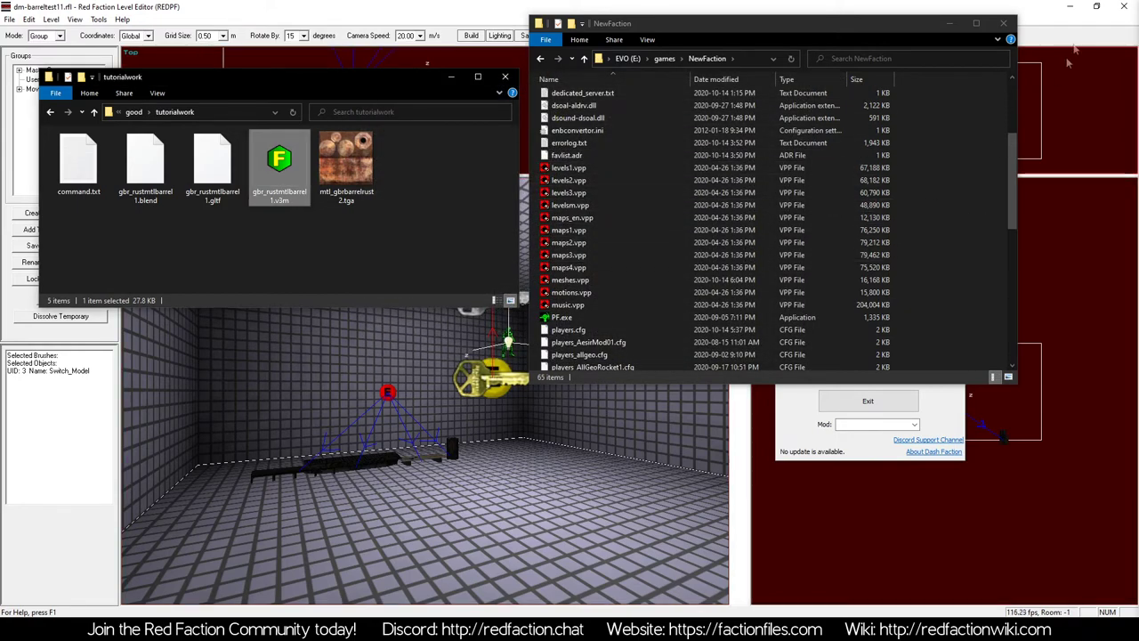
Restart the level editor, saving the changes to dm-barreltest11.rfl, and reopen that level
{"action": "left_click", "coordinate": [1123, 6]}
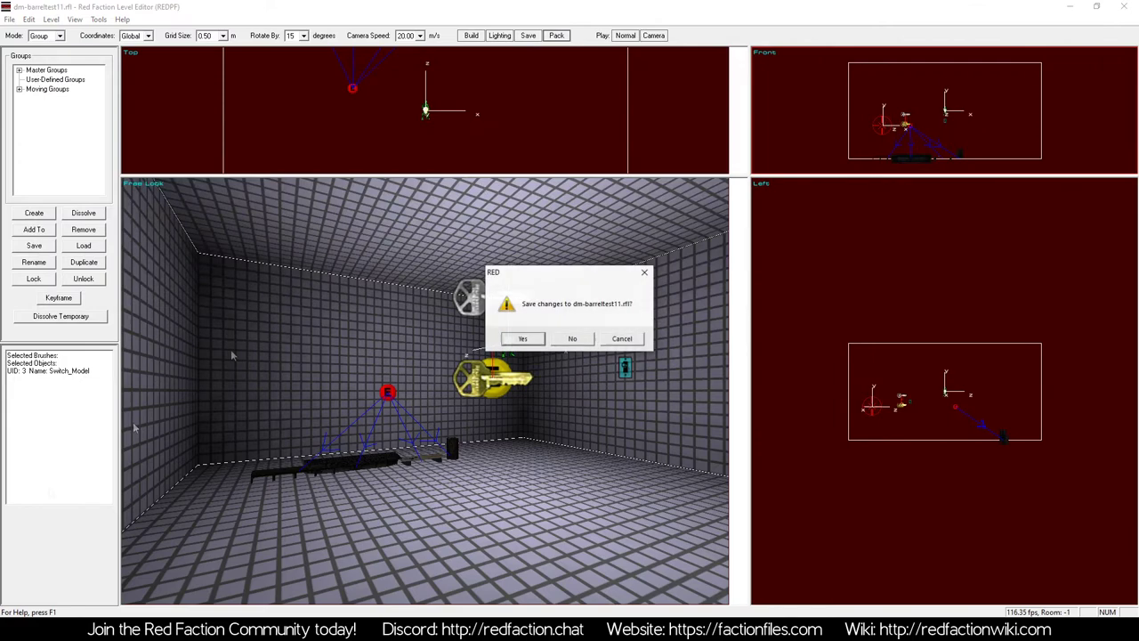
{"action": "left_click", "coordinate": [532, 341]}
{"action": "left_click", "coordinate": [10, 21]}
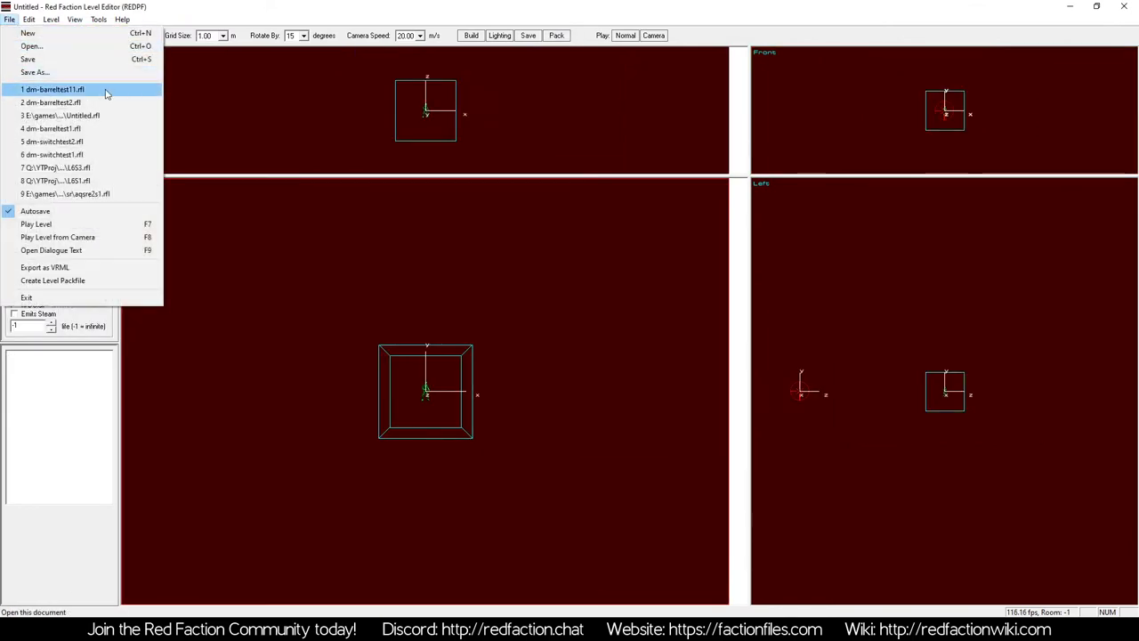
{"action": "left_click", "coordinate": [52, 89]}
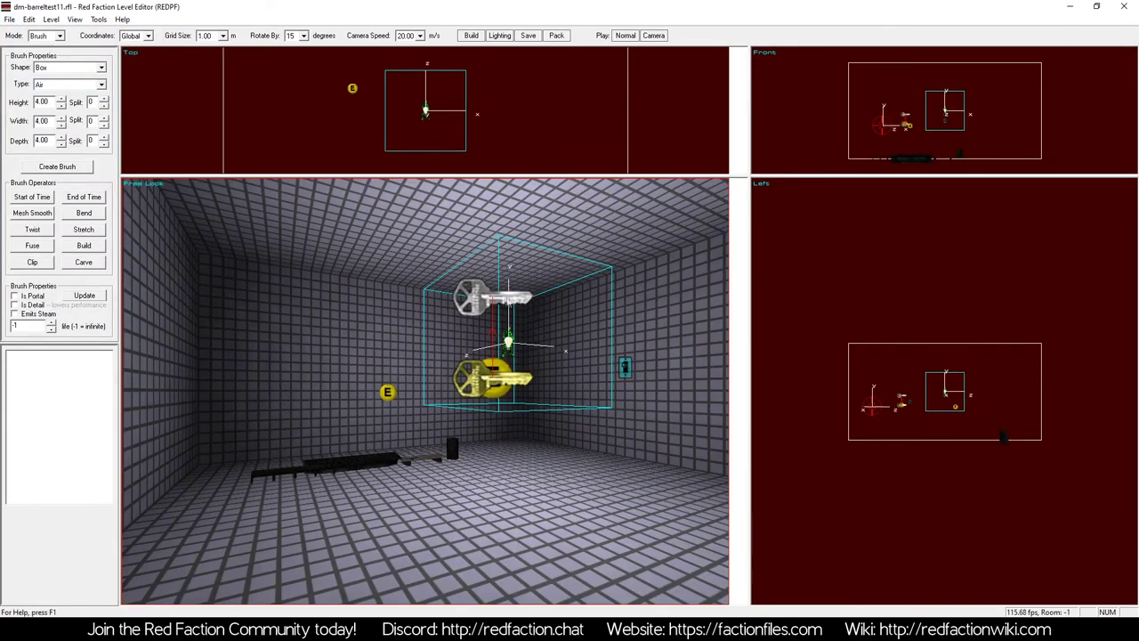
Set the new brush's shape to Mesh and its type to Solid
{"action": "key", "text": "KP_3"}
{"action": "key", "text": "KP_4"}
{"action": "key", "text": "z"}
{"action": "key", "text": "Up"}
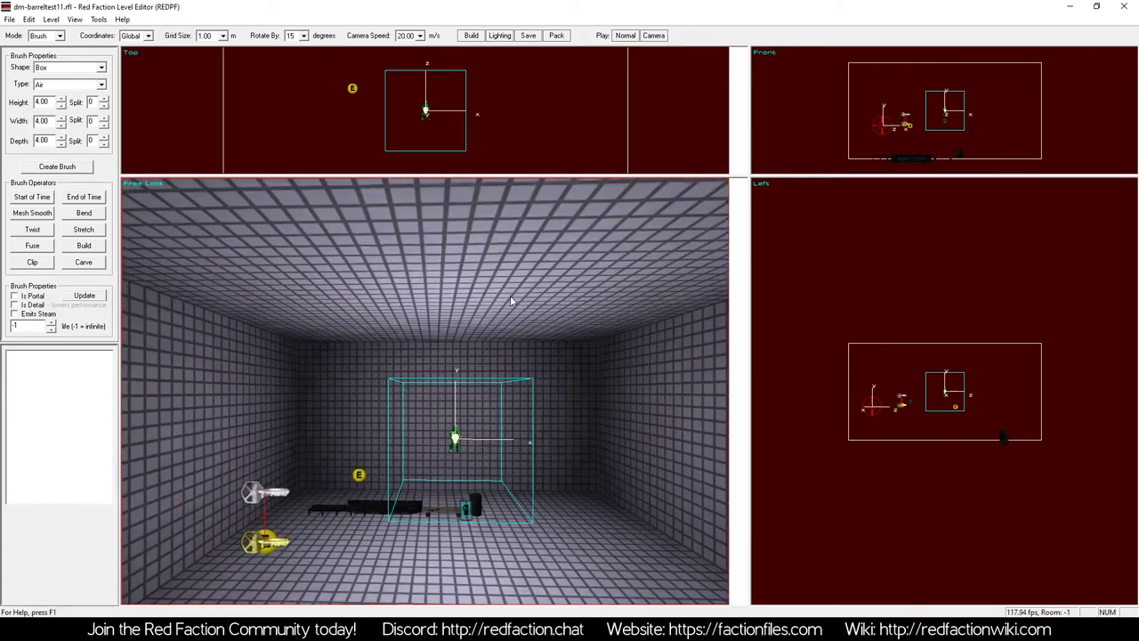
{"action": "left_click", "coordinate": [51, 68]}
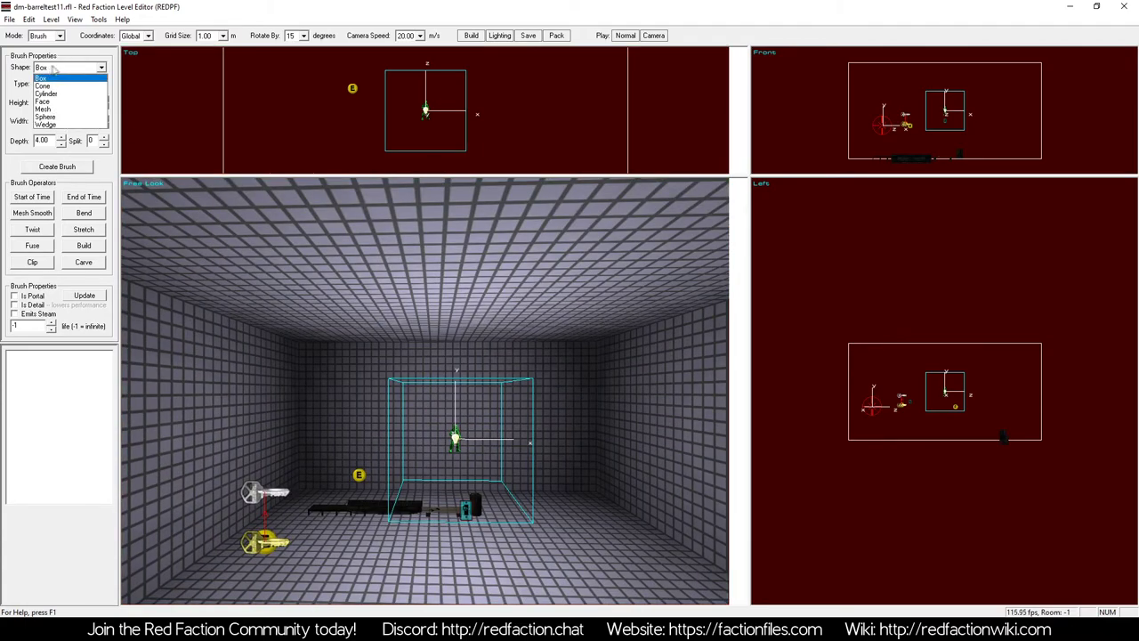
{"action": "left_click", "coordinate": [53, 109]}
{"action": "left_click", "coordinate": [46, 85]}
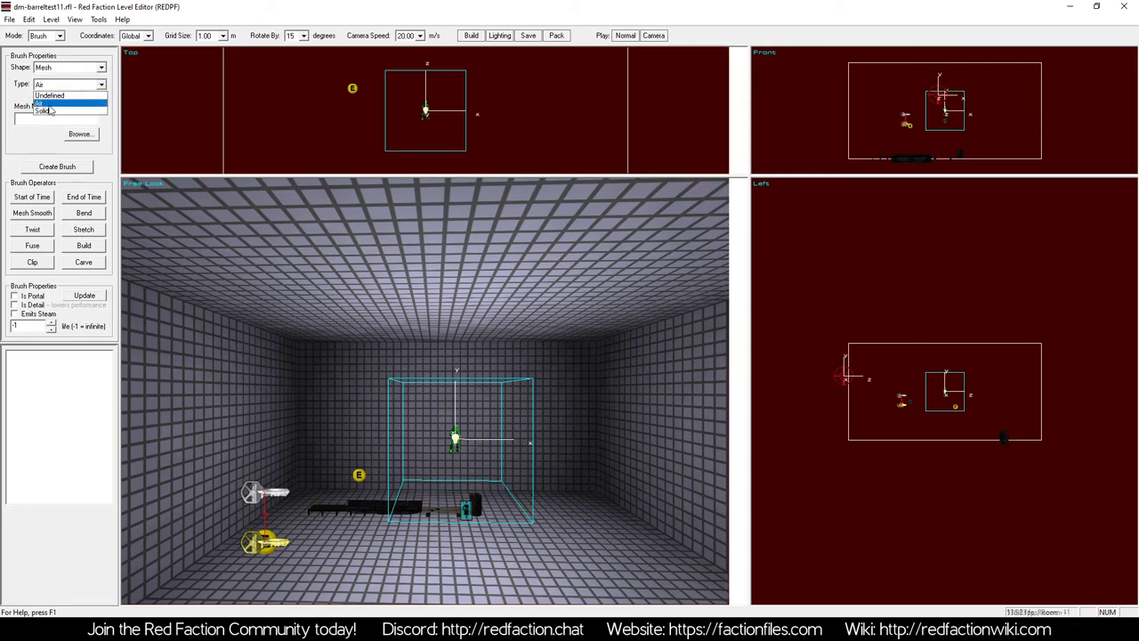
{"action": "left_click", "coordinate": [55, 110]}
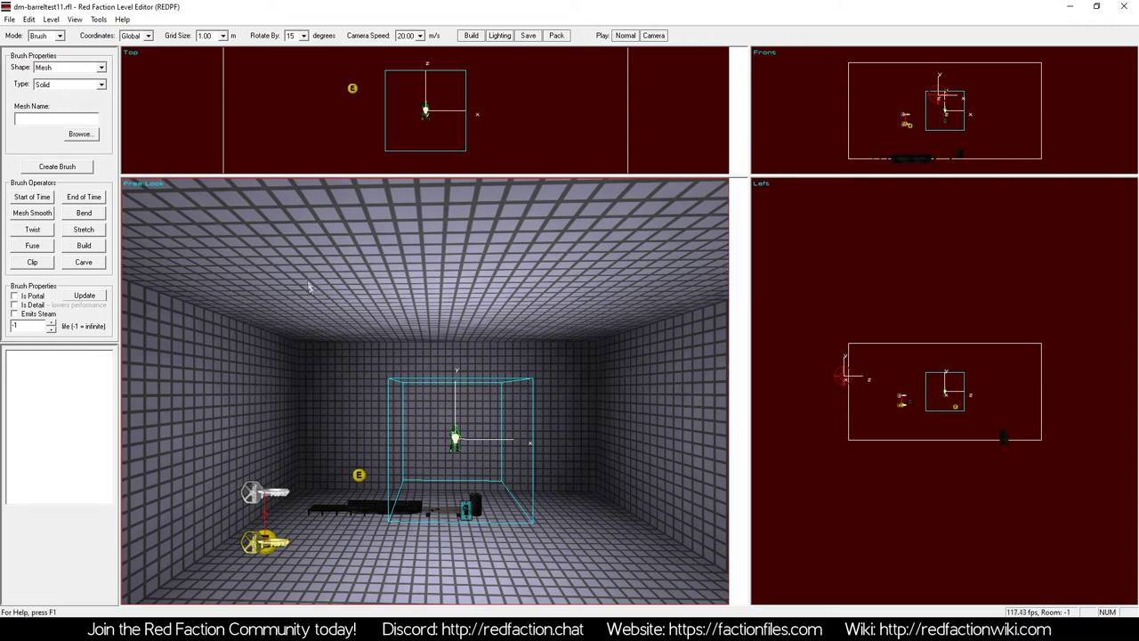
Show all file types in the tutorialwork folder and load gbr_rustmtlbarrel1.v3m as the brush mesh
{"action": "left_click", "coordinate": [79, 135]}
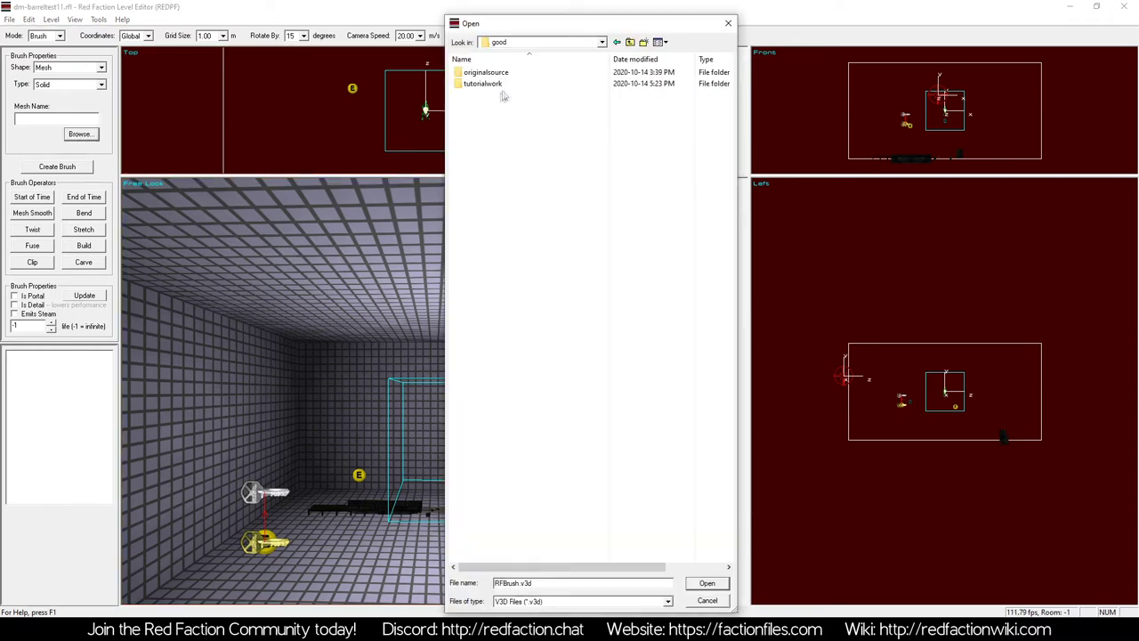
{"action": "left_click", "coordinate": [499, 85]}
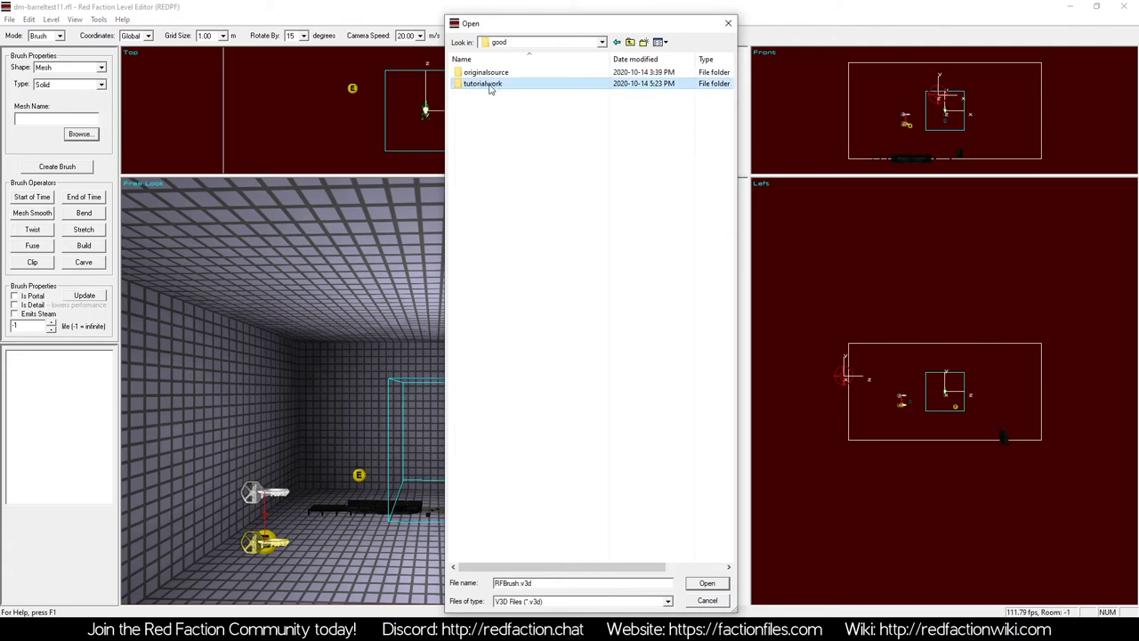
{"action": "double_click", "coordinate": [497, 86]}
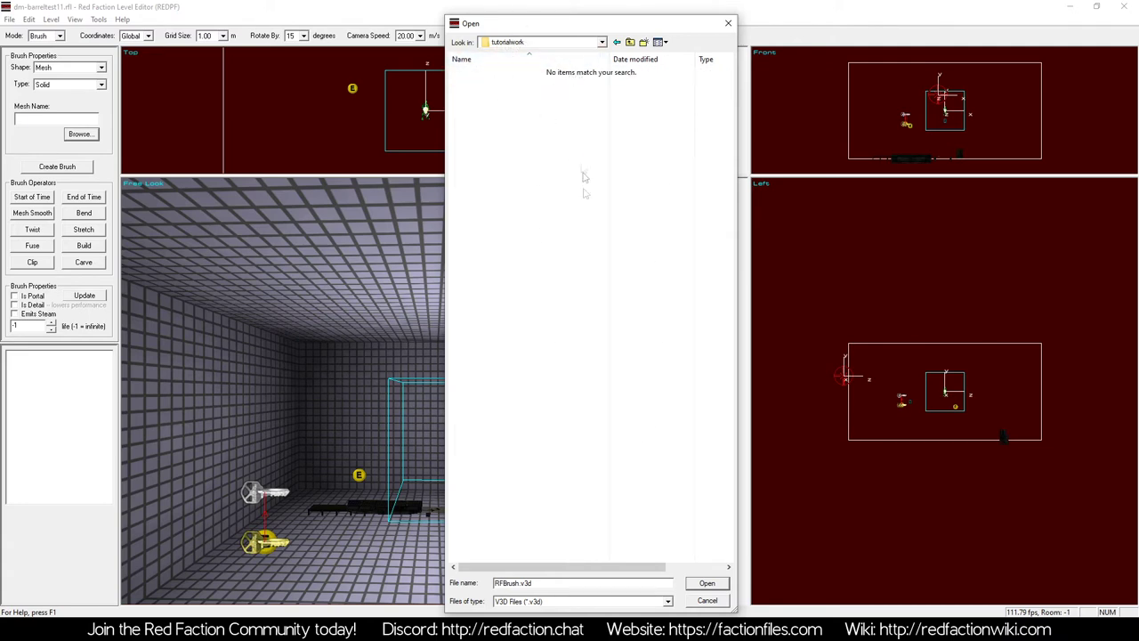
{"action": "left_click", "coordinate": [519, 603]}
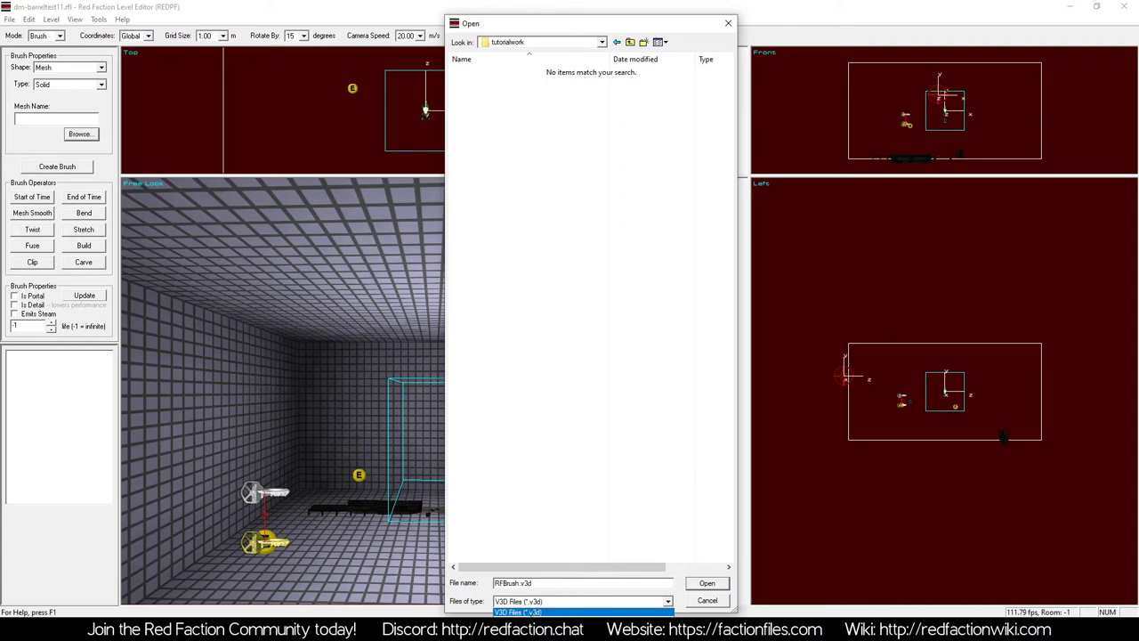
{"action": "left_click", "coordinate": [526, 622]}
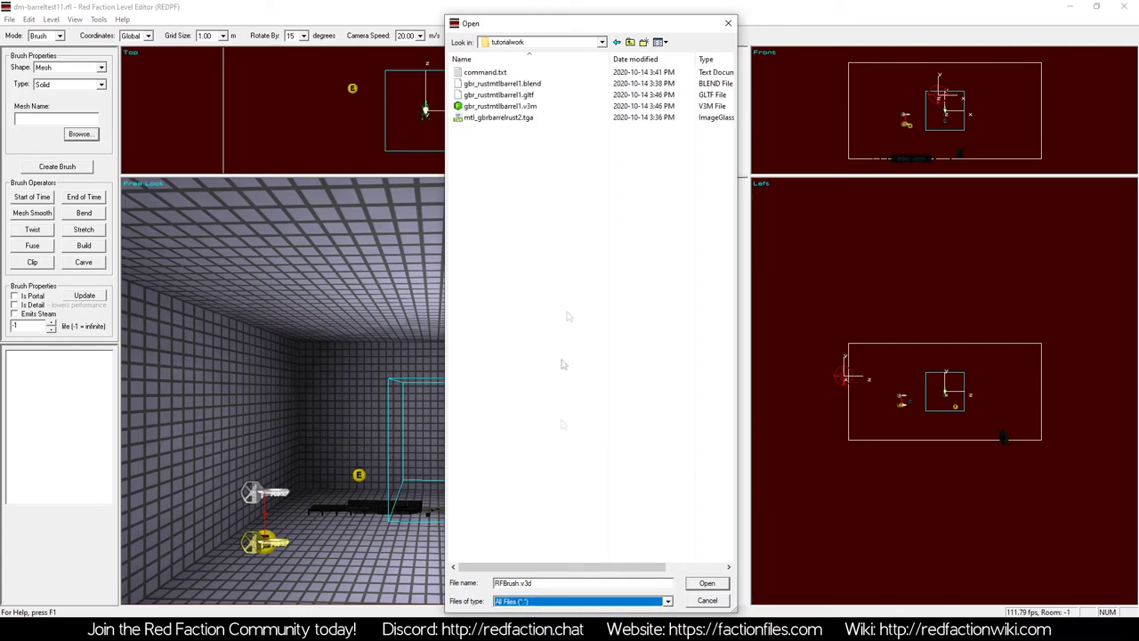
{"action": "left_click", "coordinate": [497, 106]}
{"action": "left_click", "coordinate": [507, 602]}
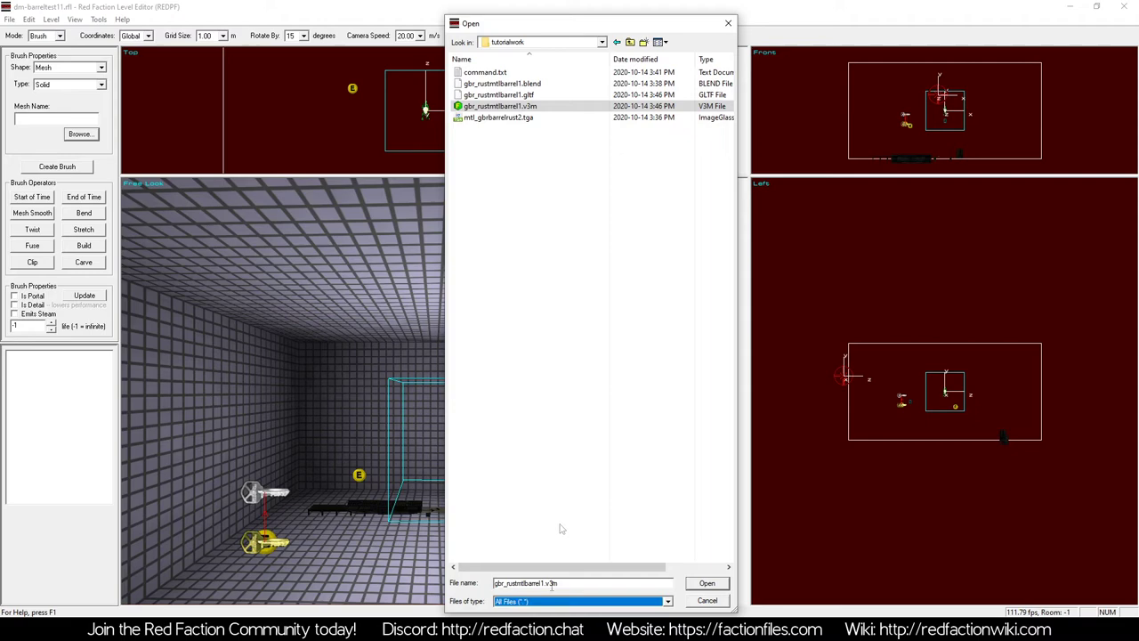
{"action": "left_click", "coordinate": [554, 106]}
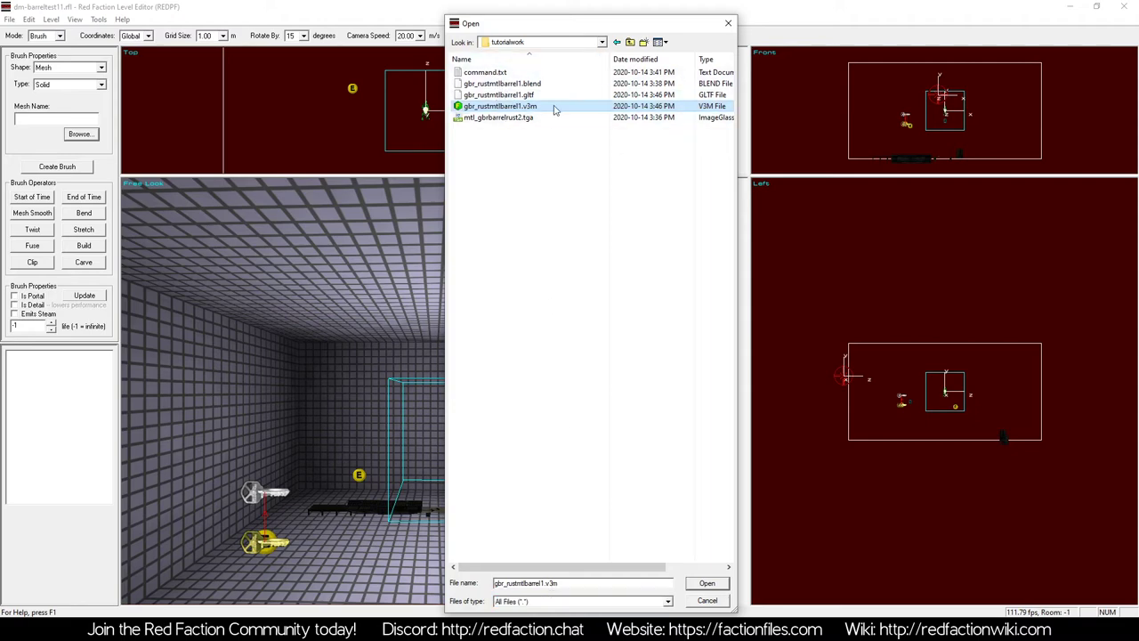
{"action": "left_click", "coordinate": [716, 585]}
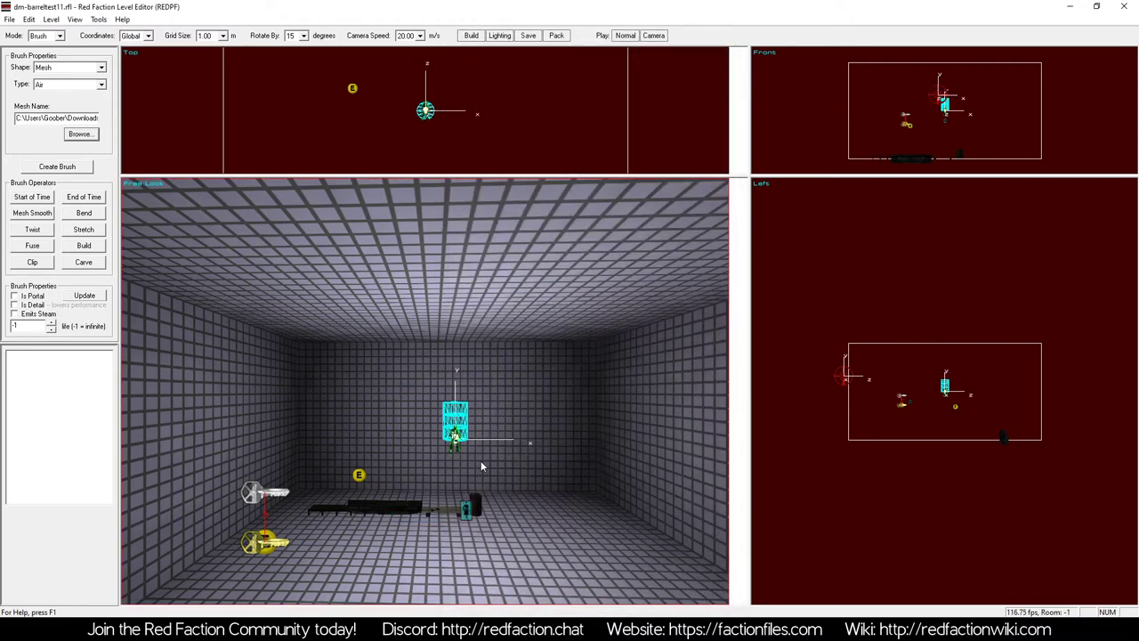
Move the barrel mesh brush down onto the room's floor, beside the dark clutter barrel at the end of the row
{"action": "key", "text": "KP_3"}
{"action": "key", "text": "KP_4"}
{"action": "key", "text": "a"}
{"action": "key", "text": "z"}
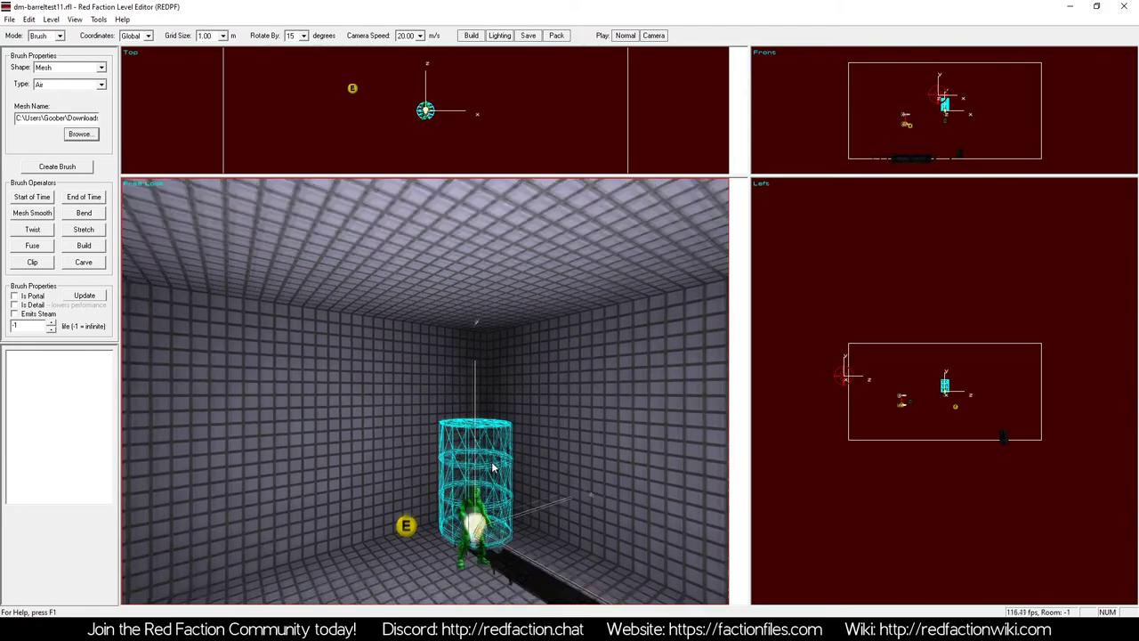
{"action": "key", "text": "KP_6"}
{"action": "key", "text": "KP_6"}
{"action": "key", "text": "z"}
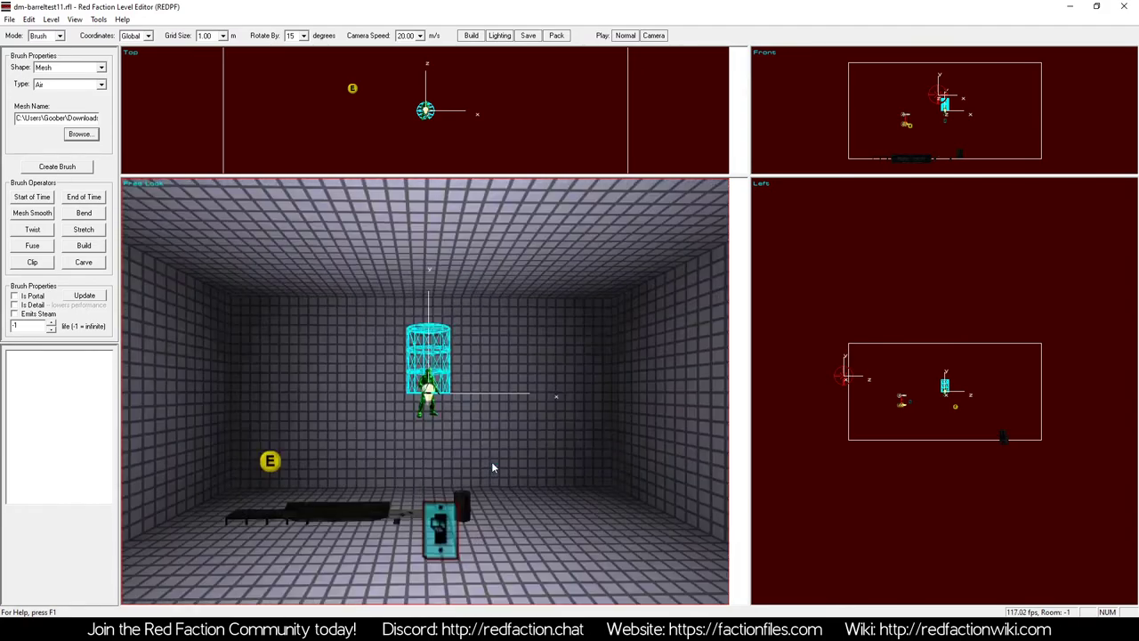
{"action": "key", "text": "a"}
{"action": "key", "text": "KP_Subtract"}
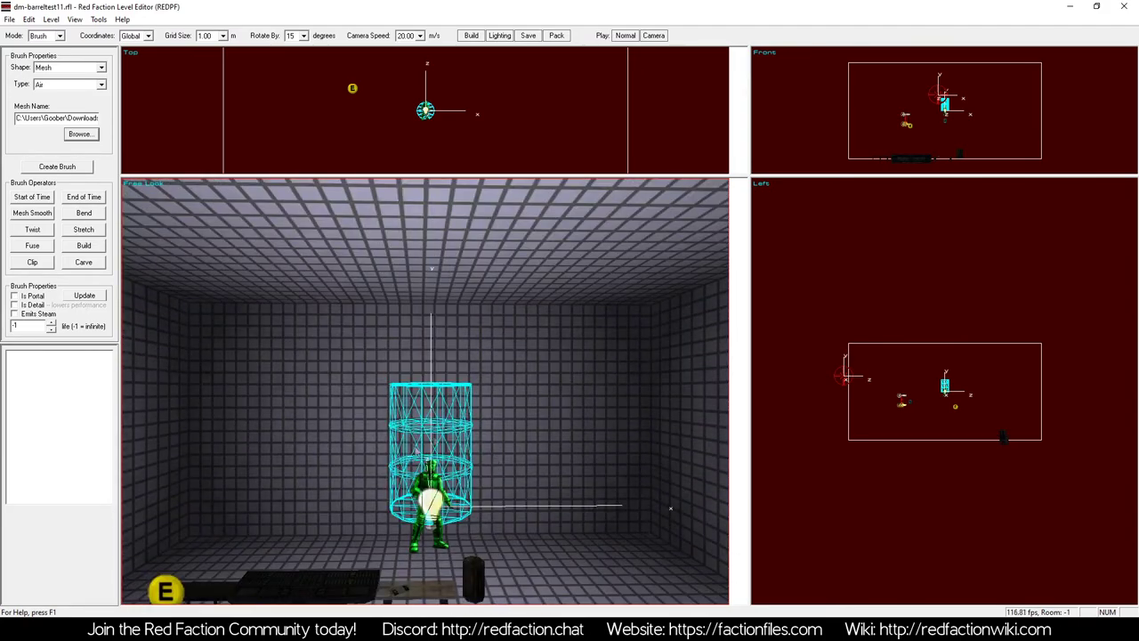
{"action": "key", "text": "z"}
{"action": "key", "text": "KP_Subtract"}
{"action": "key", "text": "m"}
{"action": "mouse_move", "coordinate": [398, 136]}
{"action": "left_mouse_down"}
{"action": "mouse_move", "coordinate": [398, 95]}
{"action": "mouse_move", "coordinate": [398, 107]}
{"action": "mouse_move", "coordinate": [454, 94]}
{"action": "left_mouse_up"}
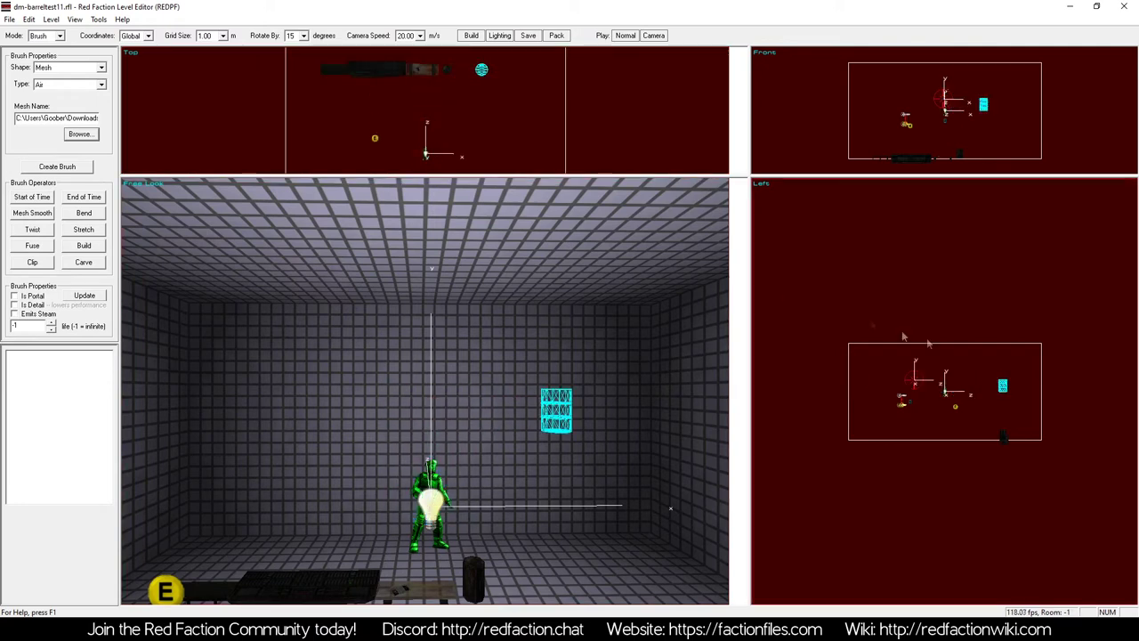
{"action": "left_click_drag", "start_coordinate": [956, 345], "coordinate": [955, 393]}
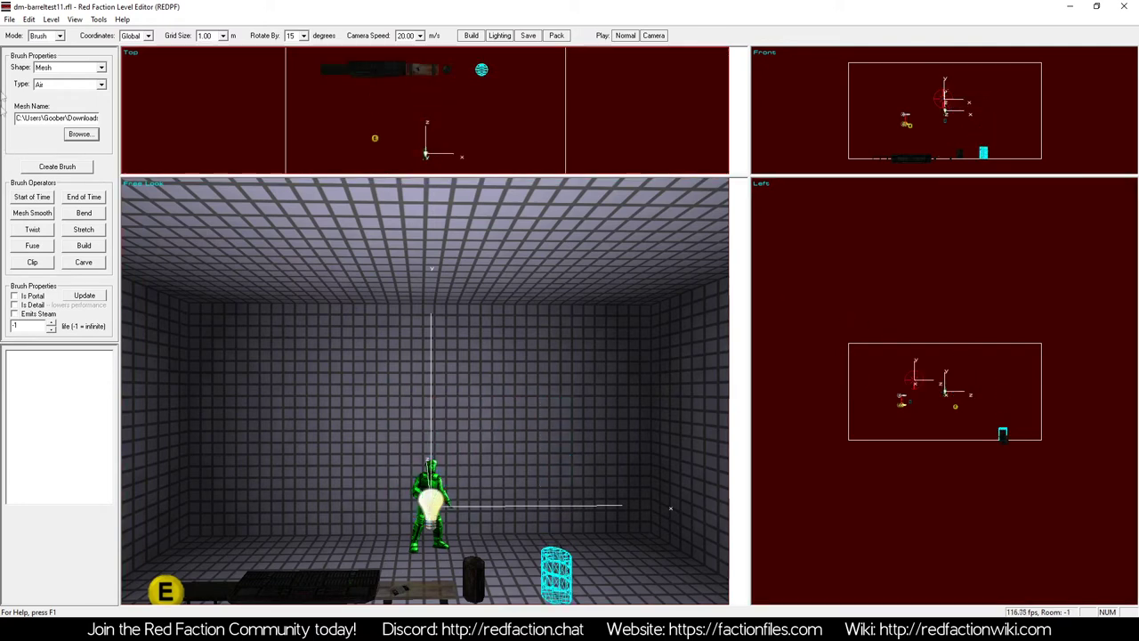
Set the barrel mesh brush's type to Solid and create the brush
{"action": "left_click", "coordinate": [71, 84]}
{"action": "left_click", "coordinate": [44, 102]}
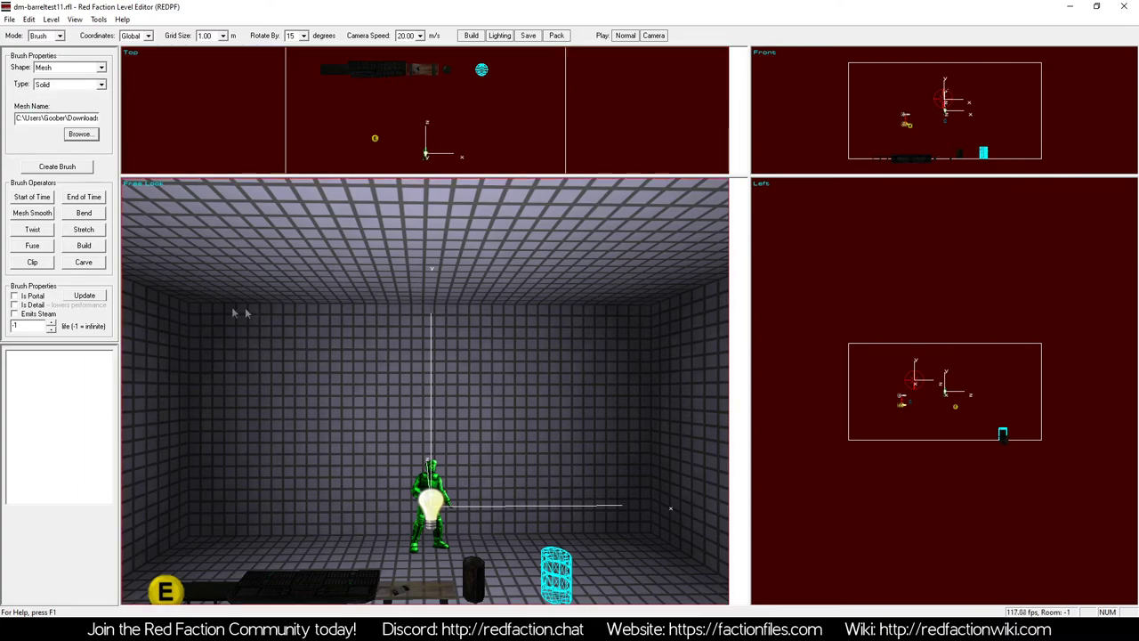
{"action": "right_click_drag", "start_coordinate": [351, 352], "coordinate": [350, 352]}
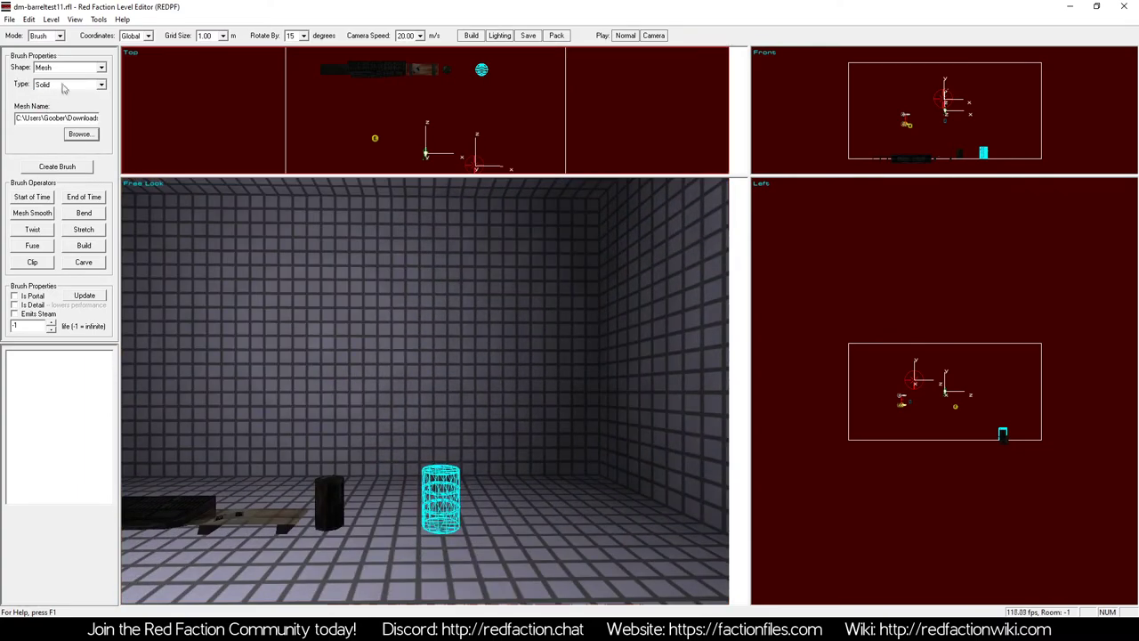
{"action": "left_click", "coordinate": [49, 169]}
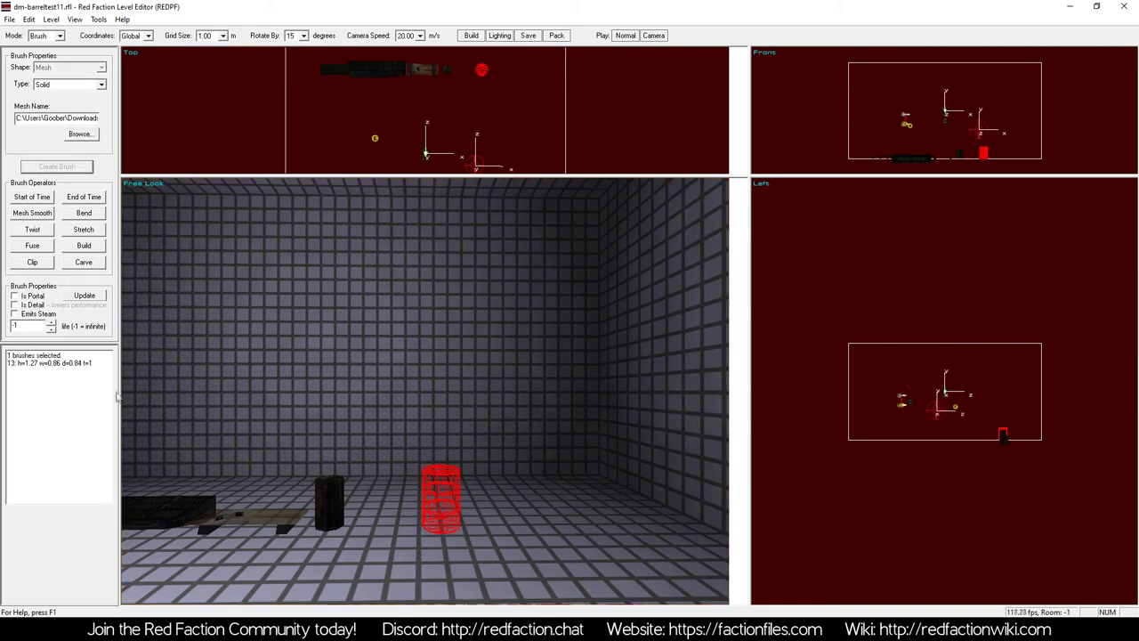
Mark the new barrel brush as a detail brush and build the level geometry
{"action": "left_click", "coordinate": [29, 307]}
{"action": "left_click", "coordinate": [87, 298]}
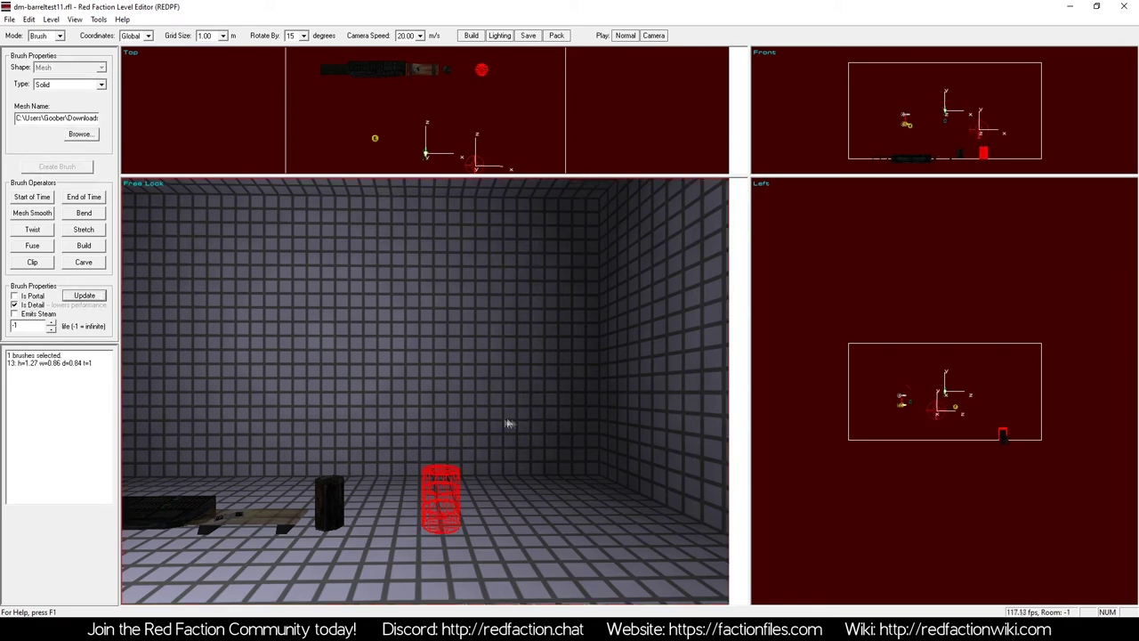
{"action": "key", "text": "b"}
{"action": "key", "text": "a"}
{"action": "key", "text": "a"}
{"action": "left_click", "coordinate": [485, 102]}
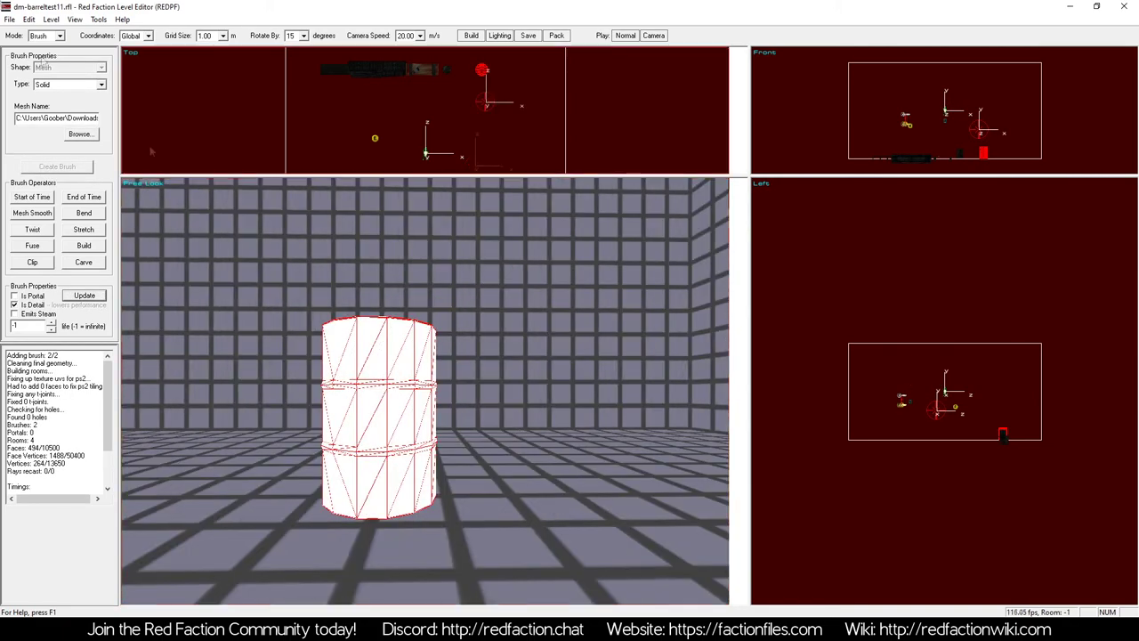
Clear the detail option on the barrel brush, update it, rebuild the geometry and examine the result around the barrel
{"action": "left_click", "coordinate": [30, 305]}
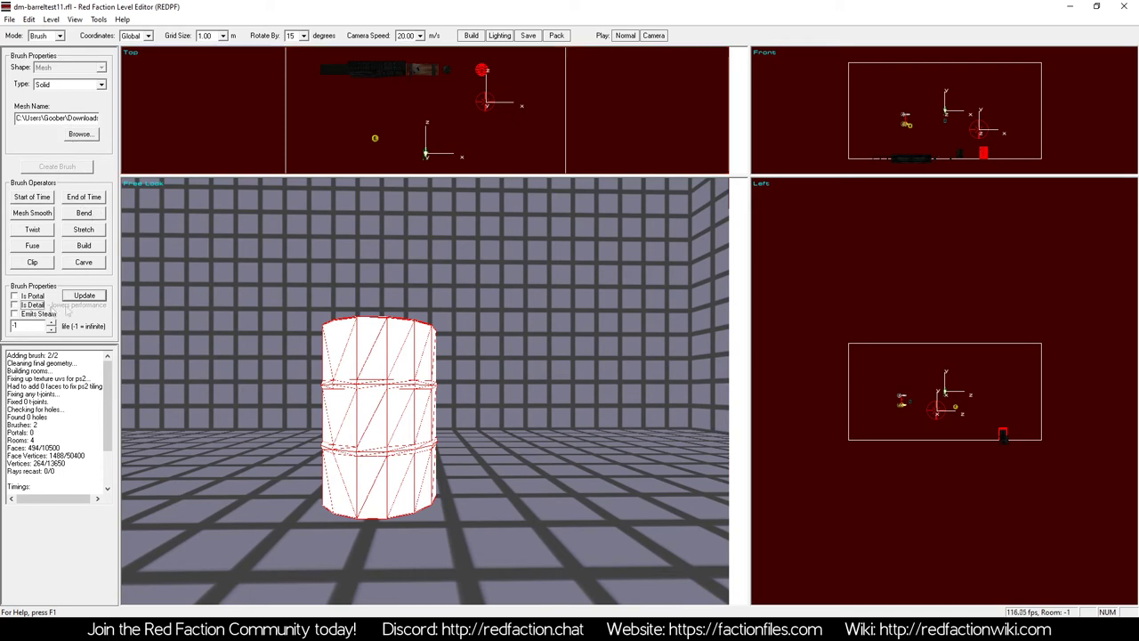
{"action": "left_click", "coordinate": [84, 295]}
{"action": "scroll", "coordinate": [254, 404], "scroll_direction": "down", "scroll_amount": 5}
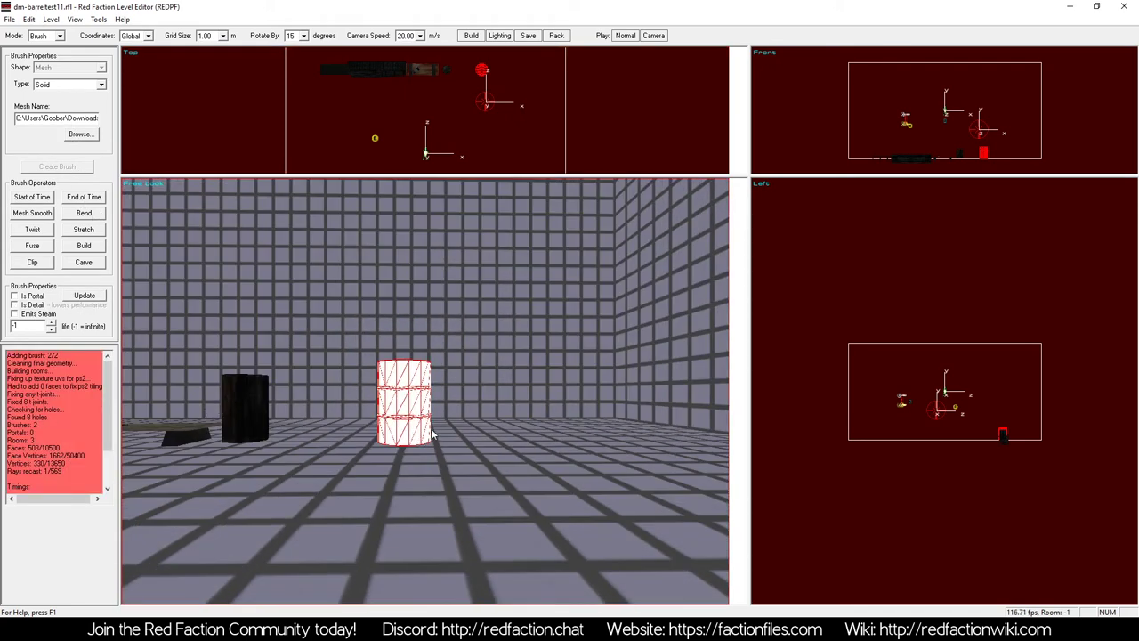
{"action": "key", "text": "a"}
{"action": "key", "text": "KP_4"}
{"action": "key", "text": "a"}
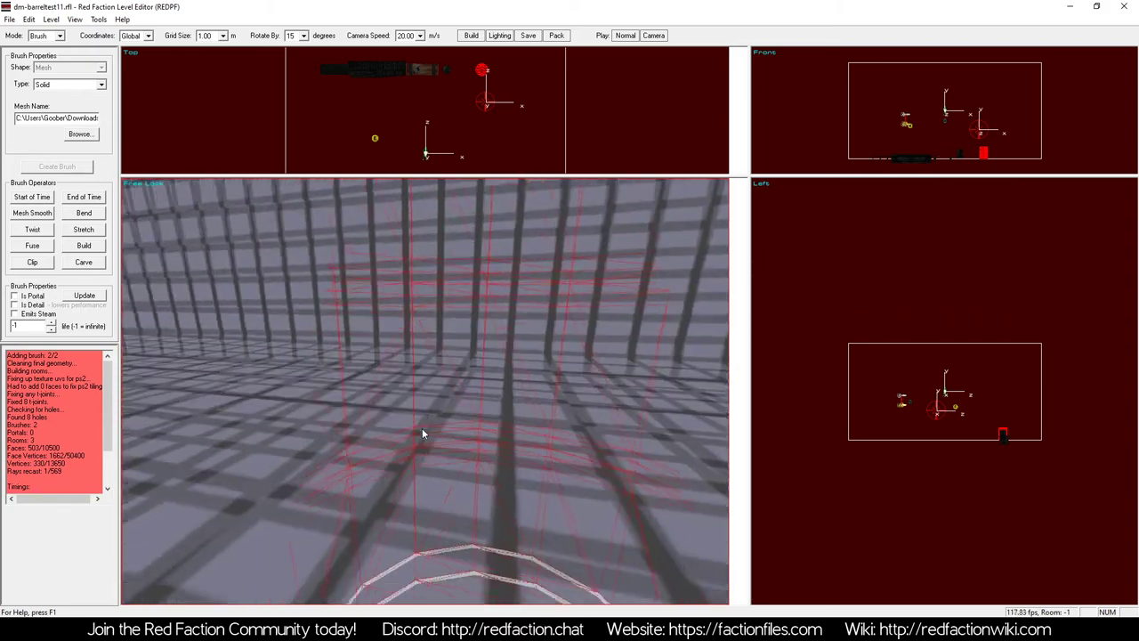
{"action": "key", "text": "KP_8"}
{"action": "key", "text": "KP_2"}
{"action": "key", "text": "z"}
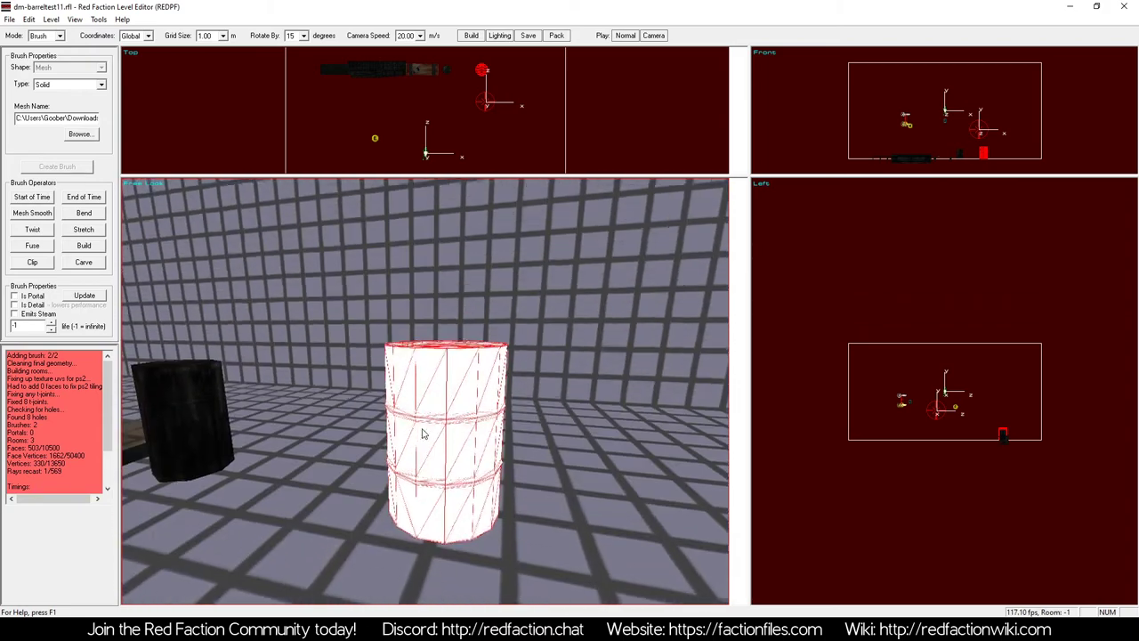
{"action": "scroll", "coordinate": [423, 433], "scroll_direction": "down", "scroll_amount": 1}
{"action": "key", "text": "KP_2"}
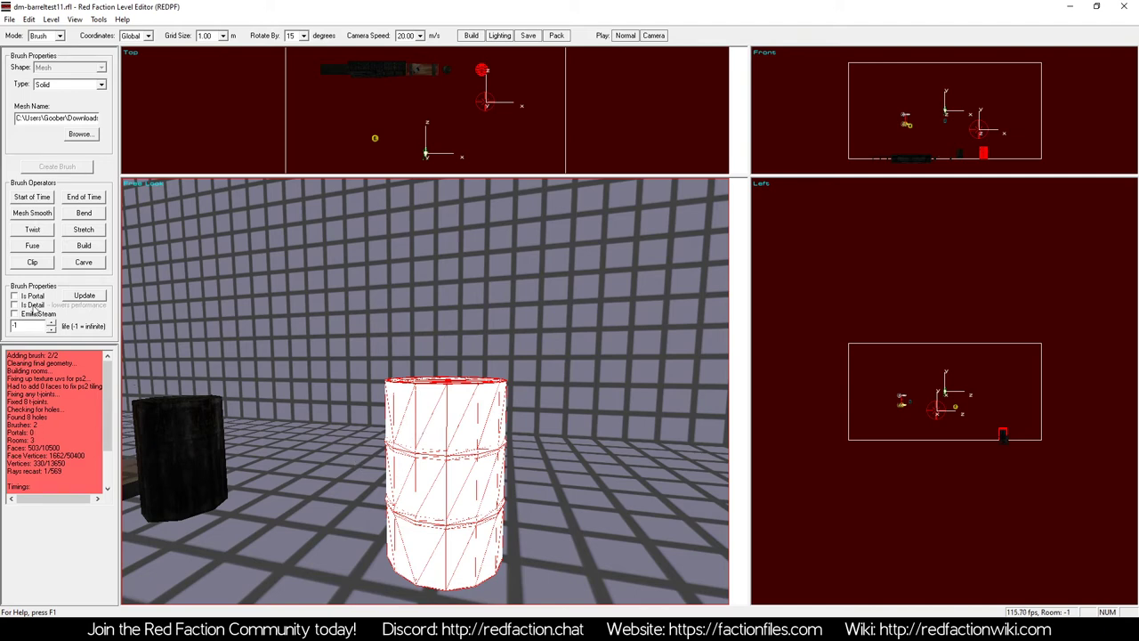
Mark the barrel brush as a detail brush, update its properties and build the level geometry
{"action": "left_click", "coordinate": [33, 306]}
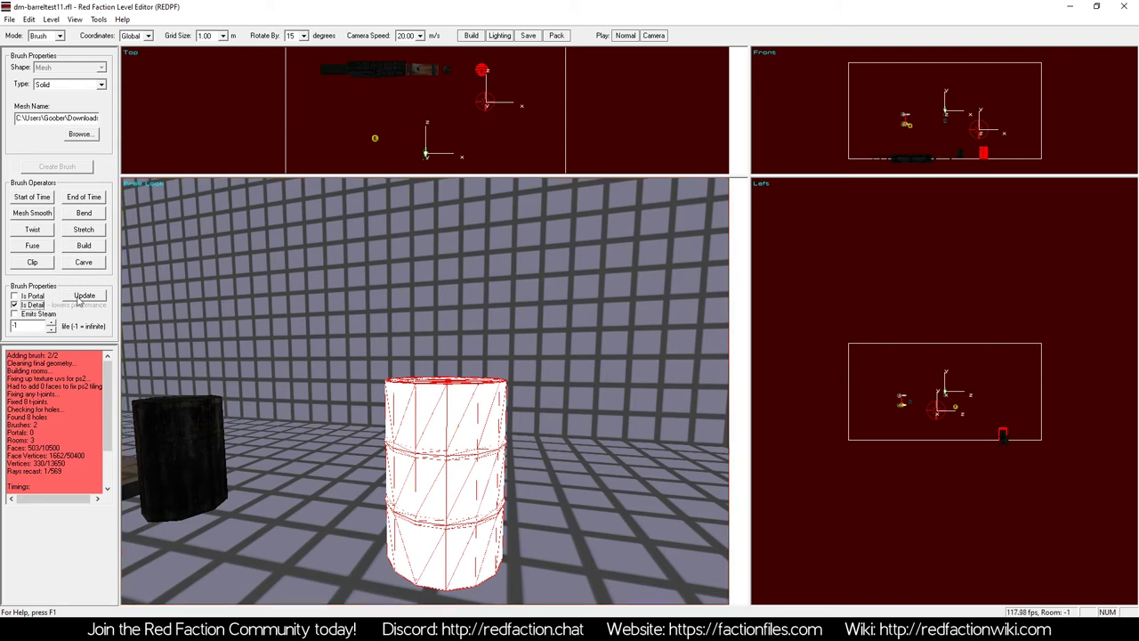
{"action": "left_click", "coordinate": [83, 296]}
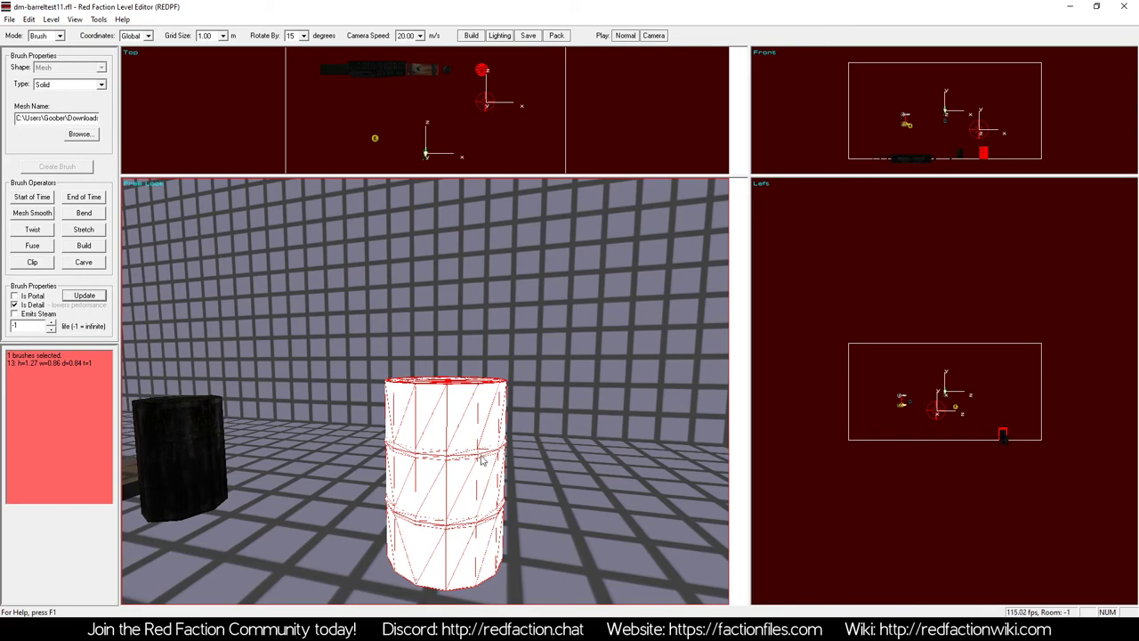
{"action": "key", "text": "ctrl+b"}
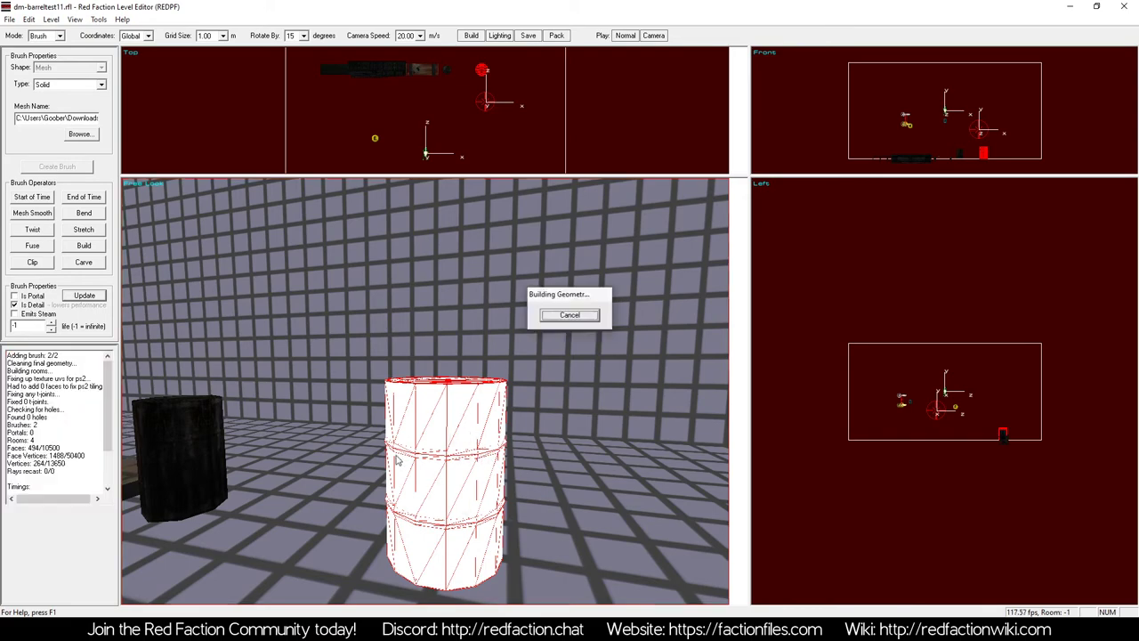
{"action": "key", "text": "z"}
{"action": "key", "text": "a"}
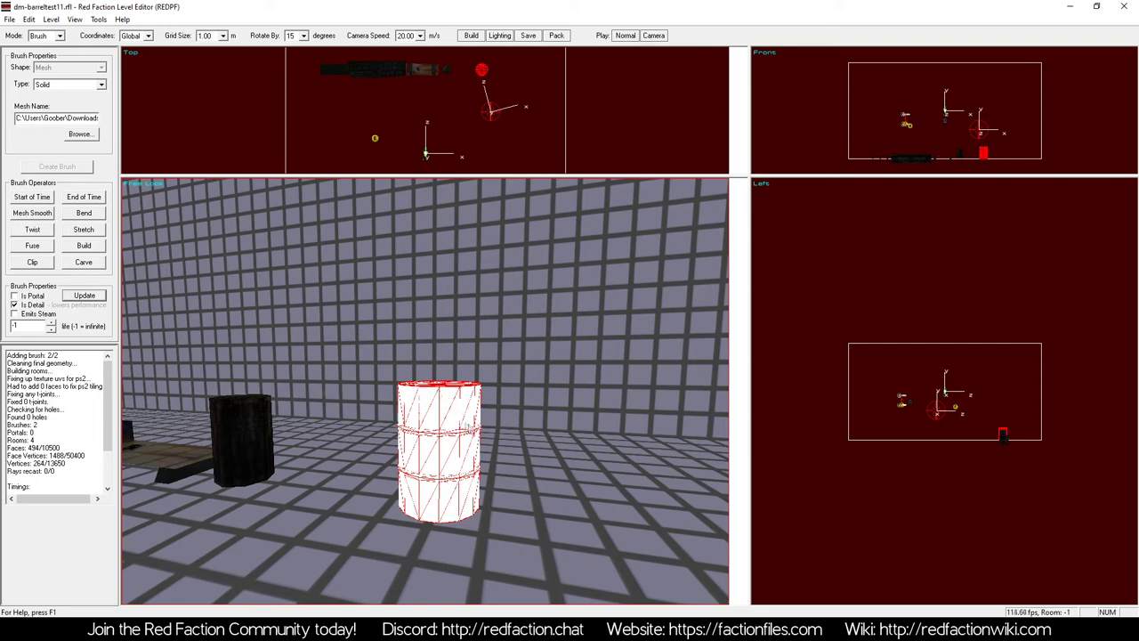
Switch to Texture mode and pick a face on the barrel brush
{"action": "left_click", "coordinate": [59, 36]}
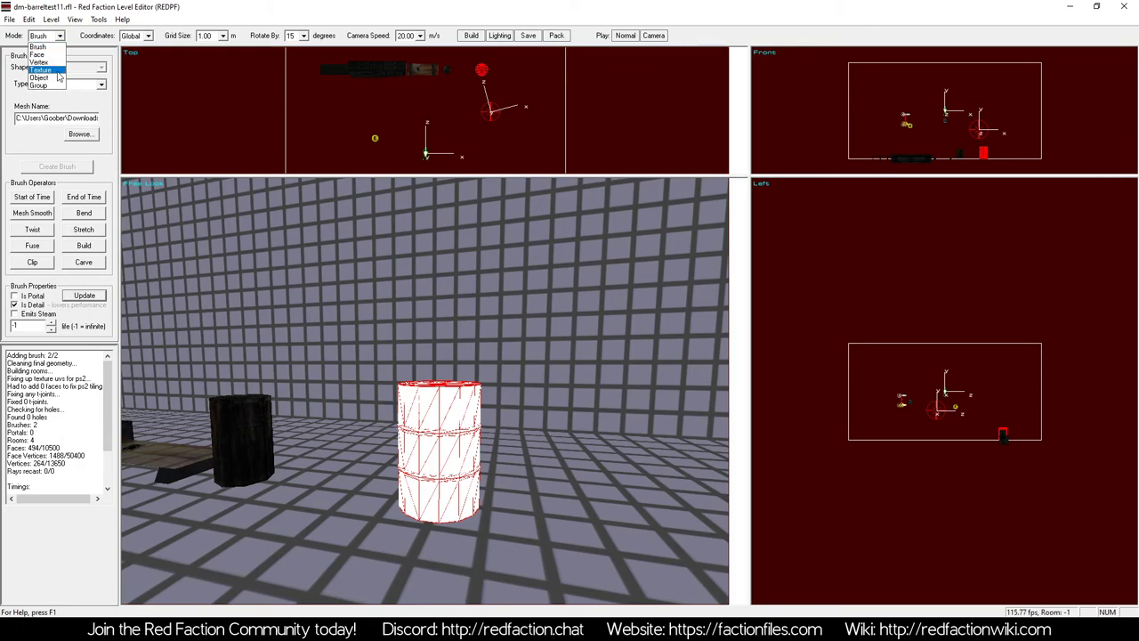
{"action": "left_click", "coordinate": [41, 69]}
{"action": "left_click", "coordinate": [427, 405]}
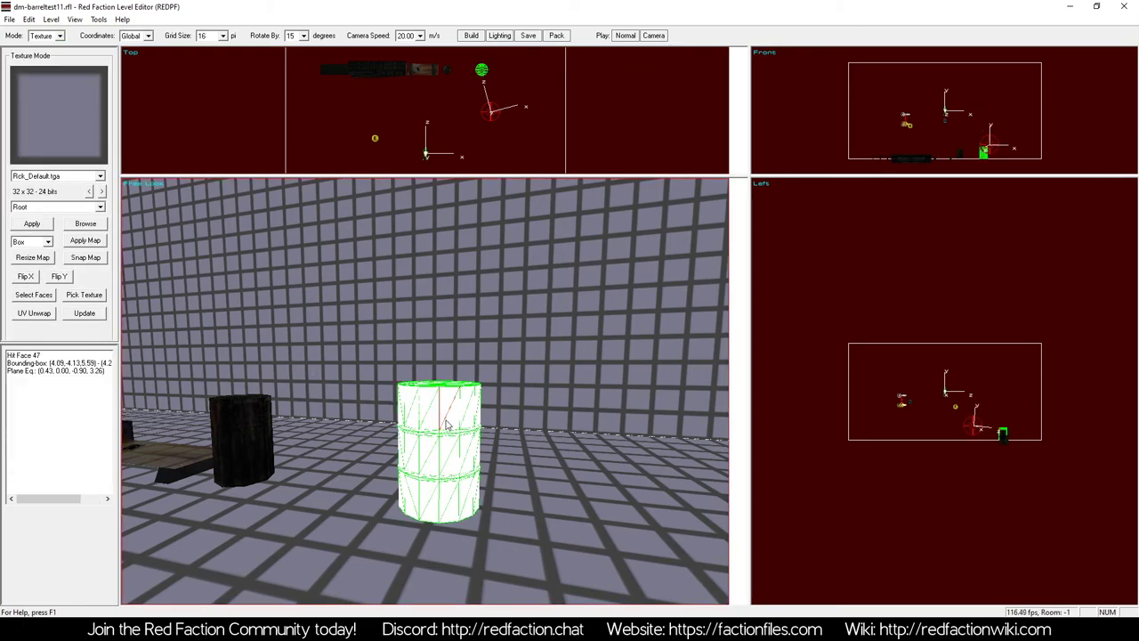
Build the level geometry and calculate the lighting around the barrel brush
{"action": "key", "text": "a"}
{"action": "key", "text": "KP_3"}
{"action": "key", "text": "KP_4"}
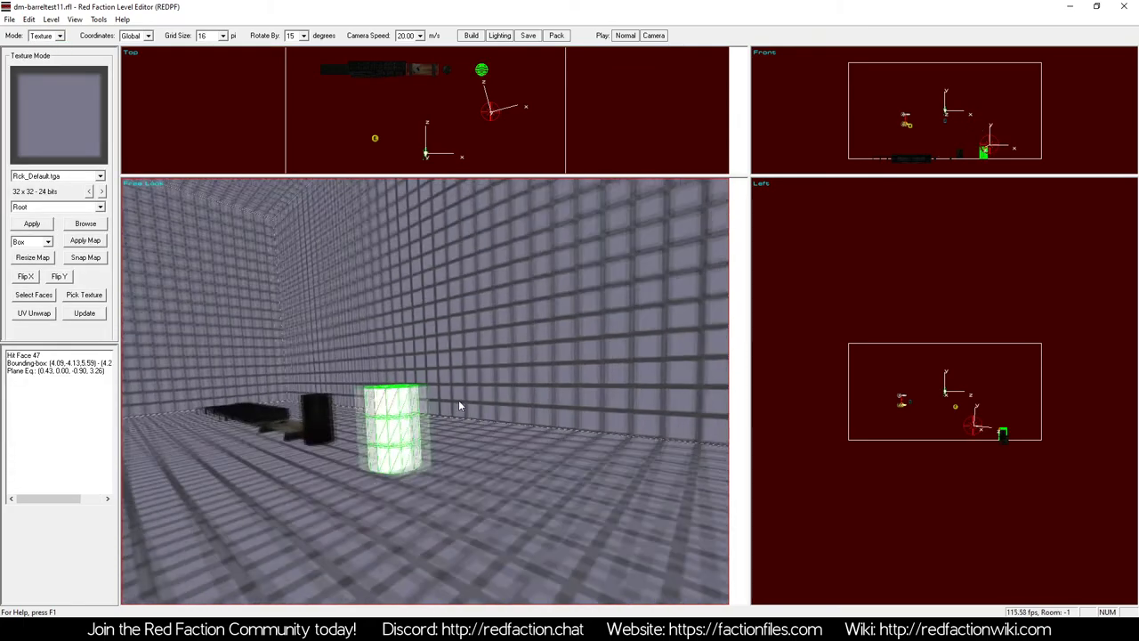
{"action": "key", "text": "ctrl+b"}
{"action": "key", "text": "ctrl+l"}
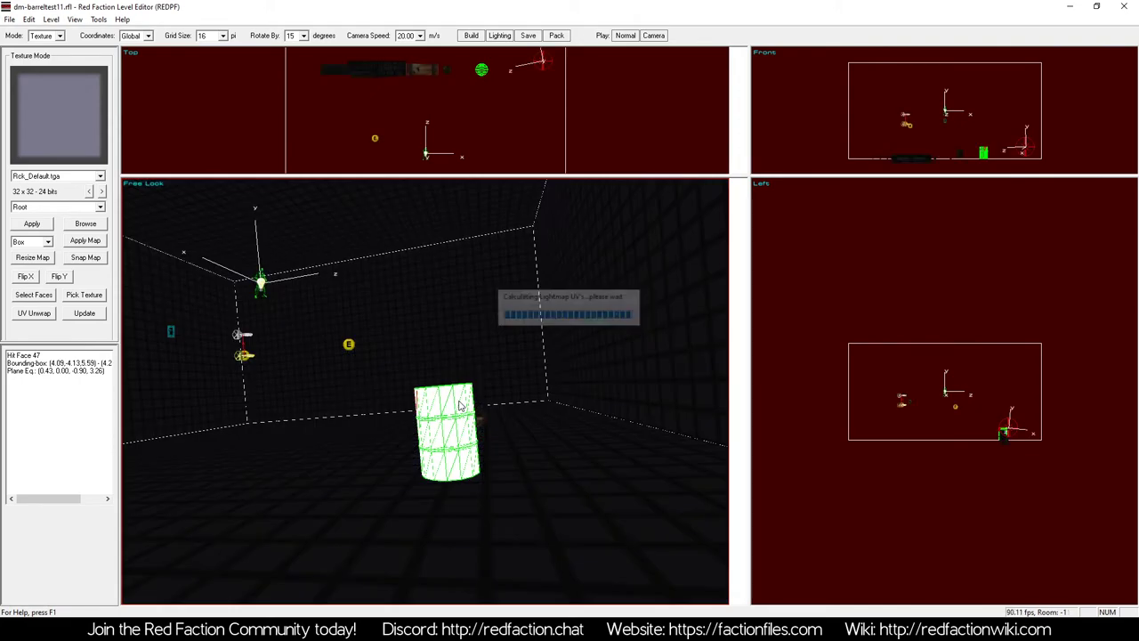
{"action": "key", "text": "KP_6"}
{"action": "key", "text": "KP_1"}
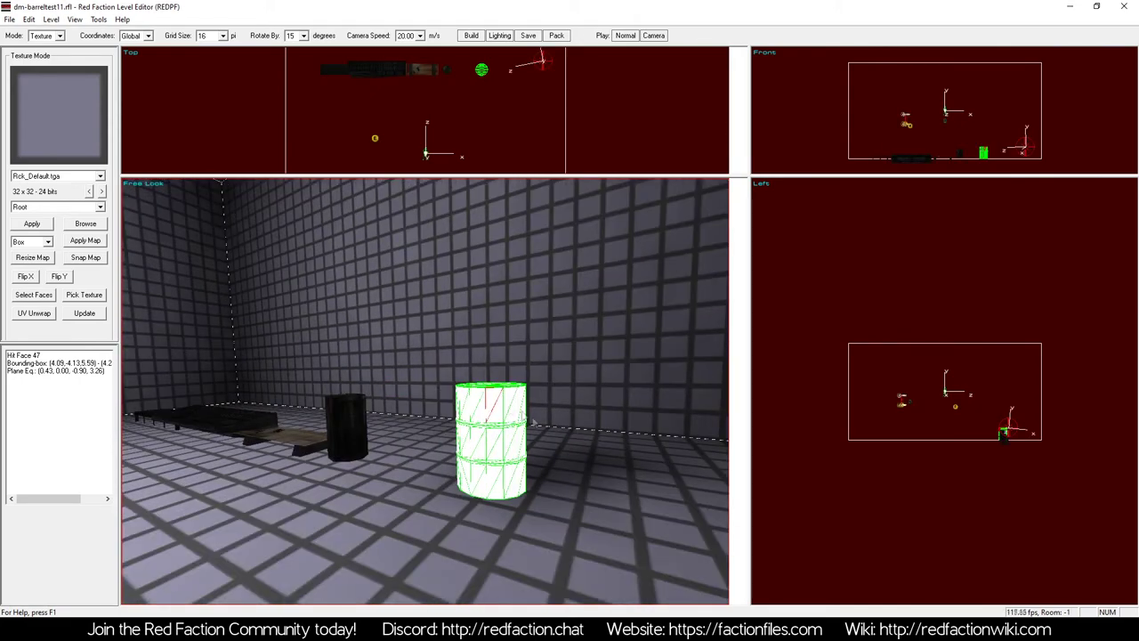
Select all faces of the barrel brush and apply the Rck_Default.tga texture to them
{"action": "key", "text": "a"}
{"action": "key", "text": "Down"}
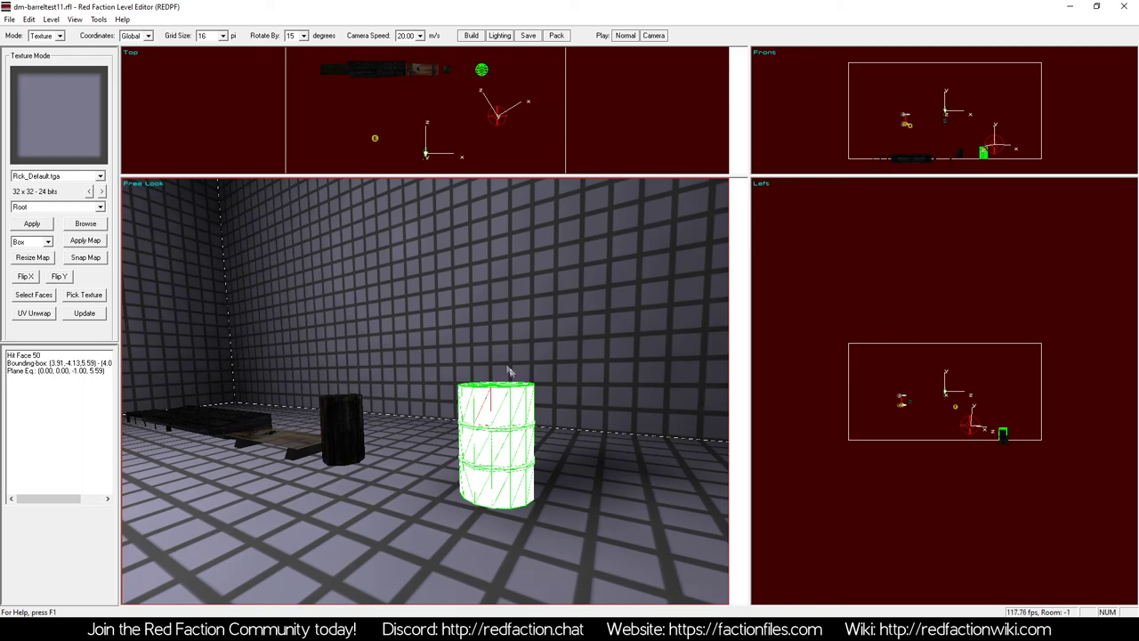
{"action": "left_click", "coordinate": [83, 296]}
{"action": "left_click", "coordinate": [603, 333]}
{"action": "left_click", "coordinate": [84, 295]}
{"action": "left_click", "coordinate": [603, 333]}
{"action": "left_click", "coordinate": [503, 420]}
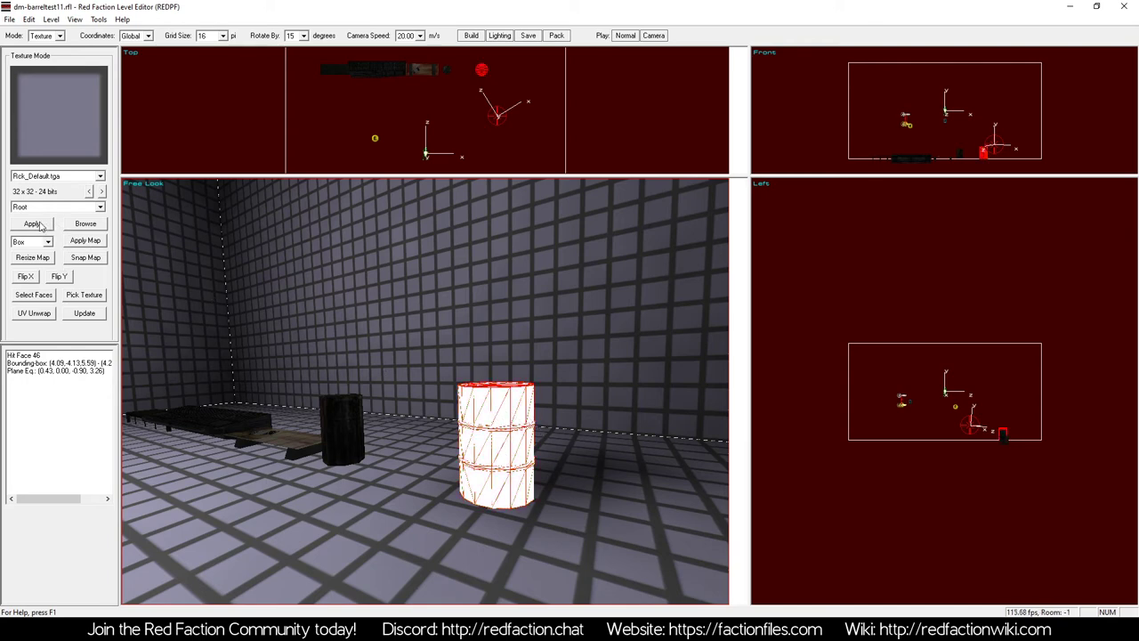
{"action": "left_click", "coordinate": [503, 416]}
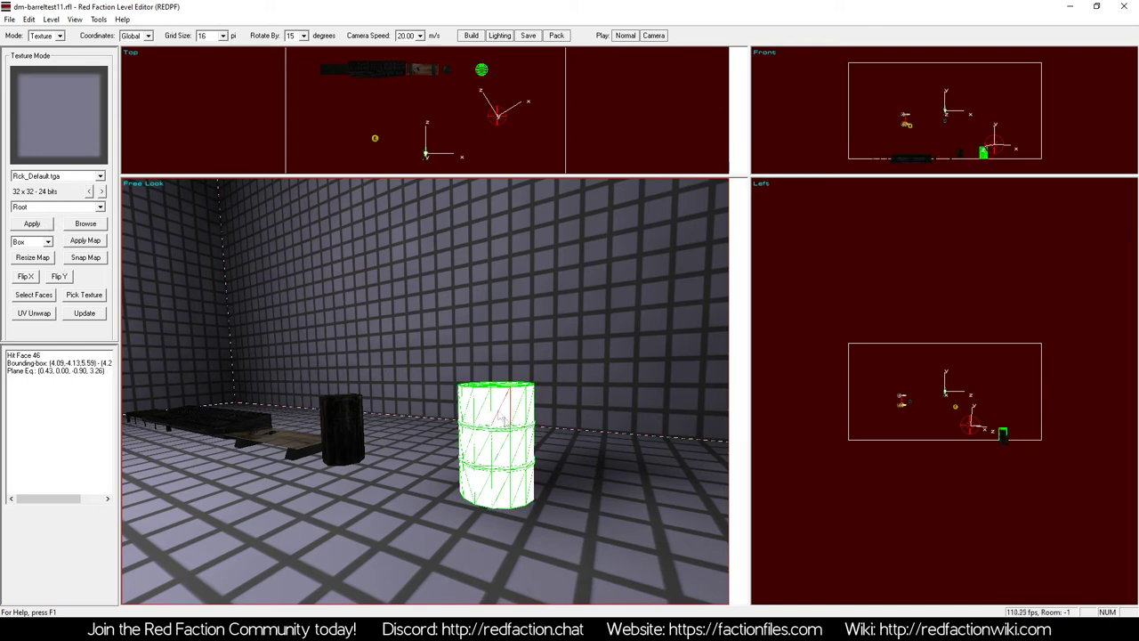
{"action": "left_click", "coordinate": [32, 225]}
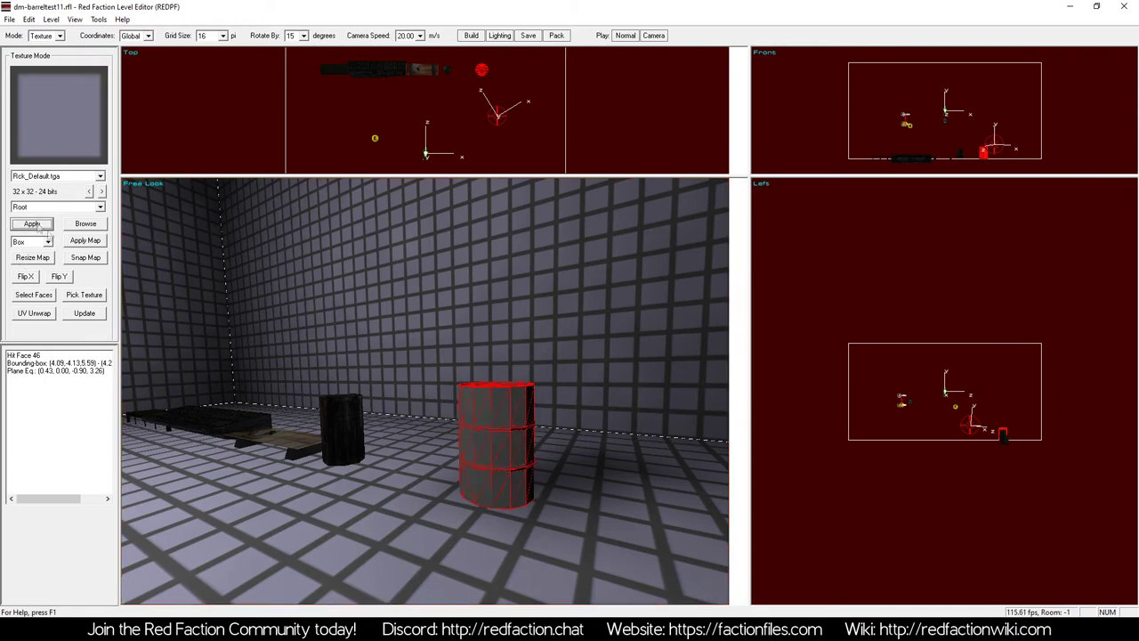
Rebuild the geometry and recalculate the lighting with the newly assigned texture on the barrel brush
{"action": "key", "text": "Up"}
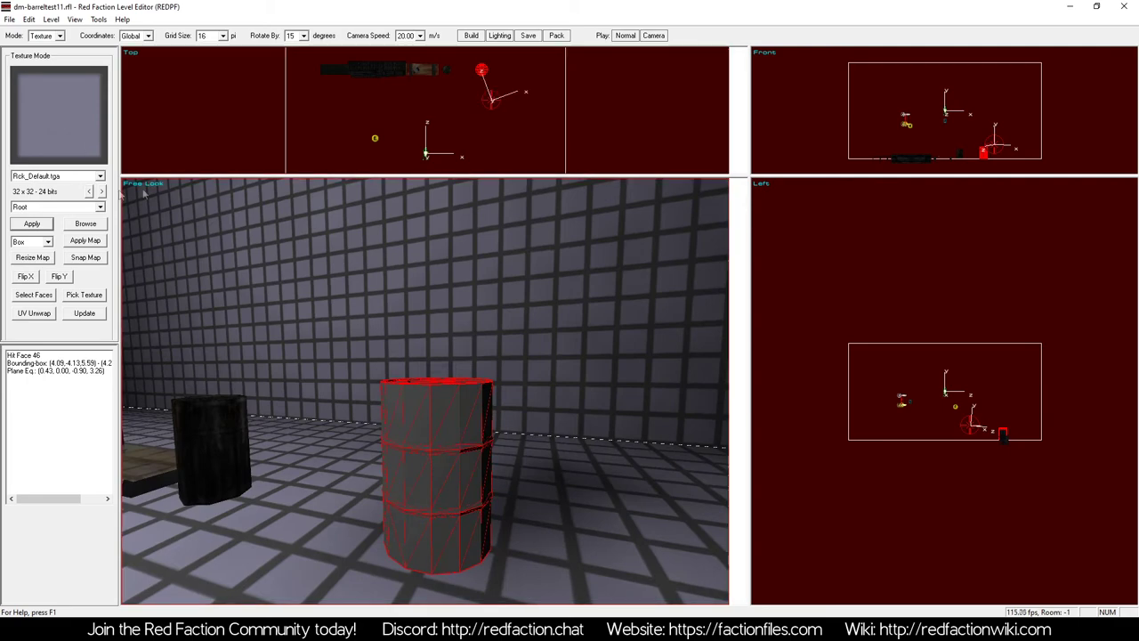
{"action": "key", "text": "ctrl+b"}
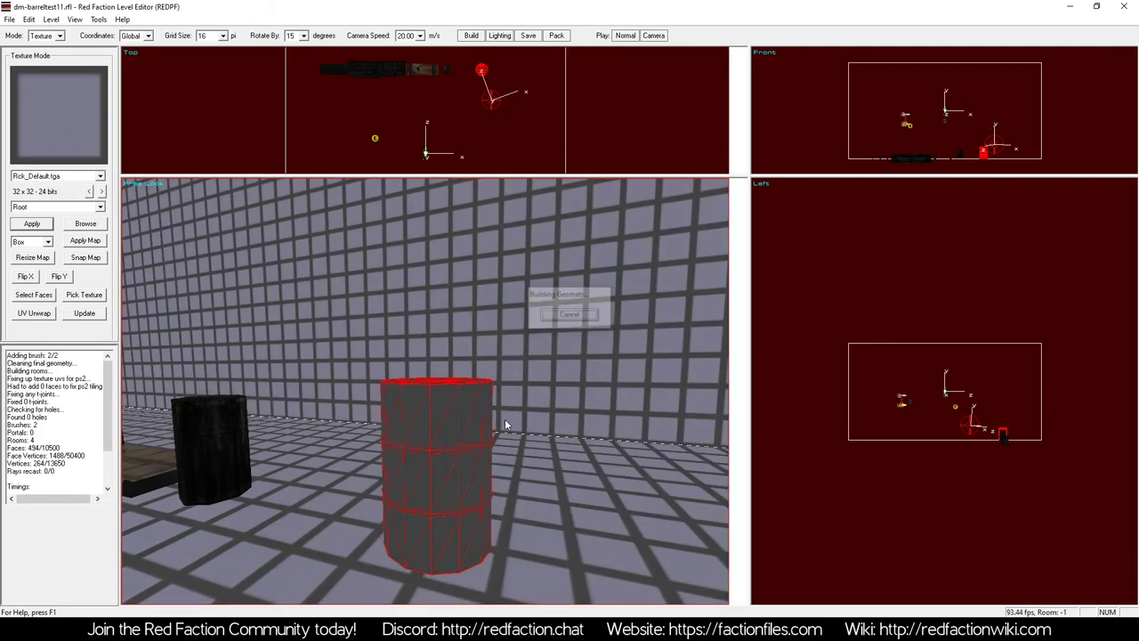
{"action": "key", "text": "z"}
{"action": "key", "text": "KP_Add"}
{"action": "key", "text": "ctrl+l"}
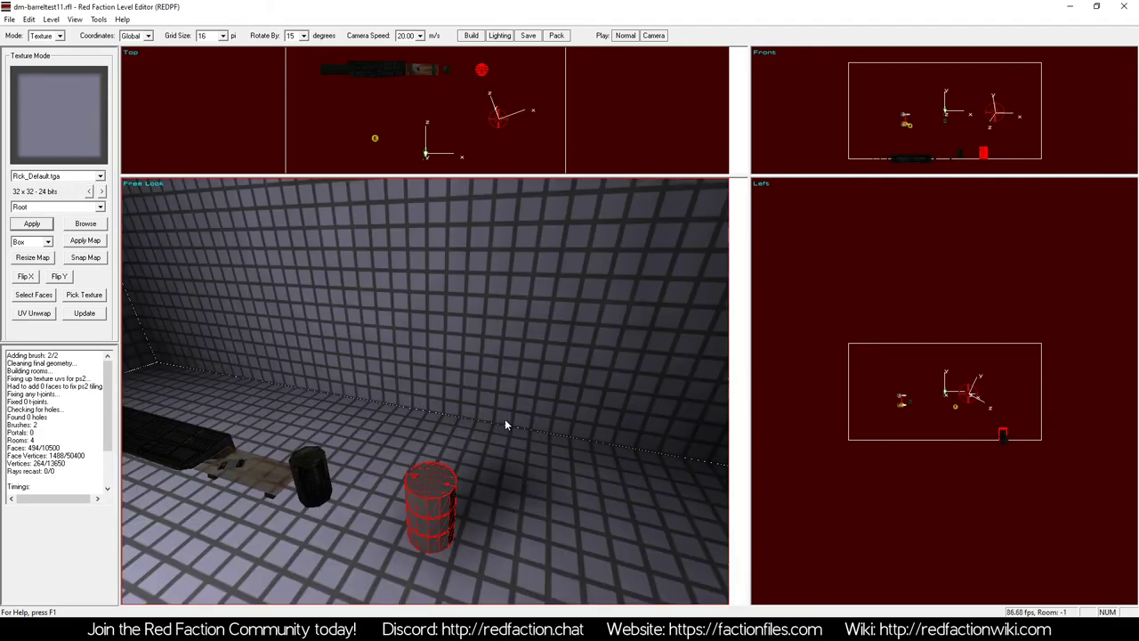
{"action": "key", "text": "Up"}
Switch to Object mode and examine the barrel brush without its selection outline
{"action": "left_click", "coordinate": [47, 37]}
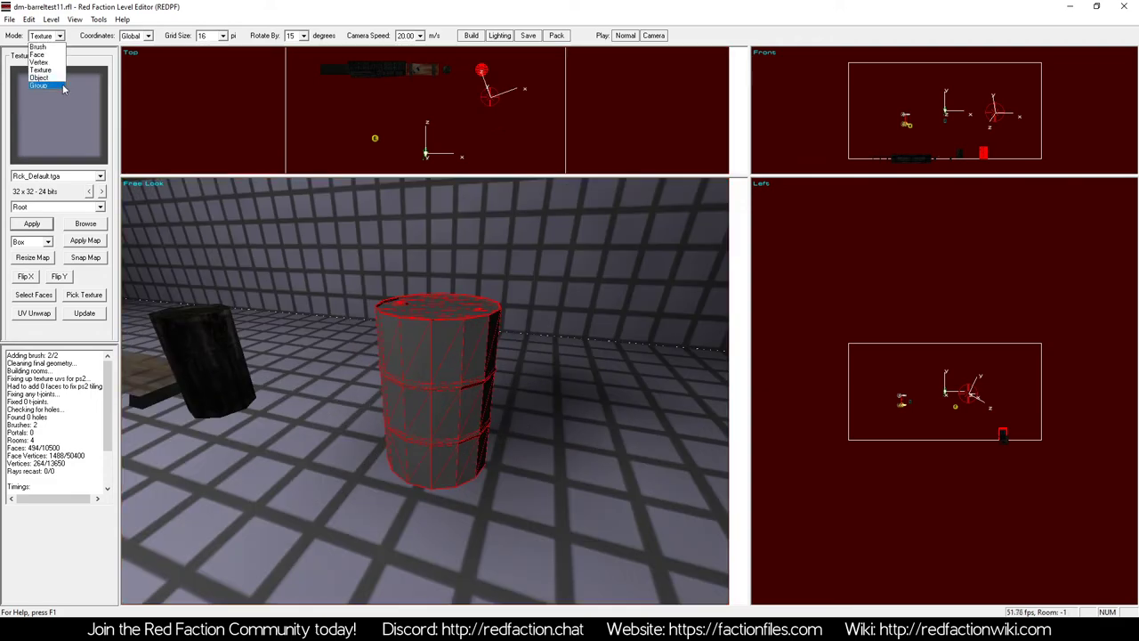
{"action": "left_click", "coordinate": [50, 81]}
{"action": "key", "text": "KP_2"}
{"action": "key", "text": "KP_3"}
{"action": "key", "text": "KP_4"}
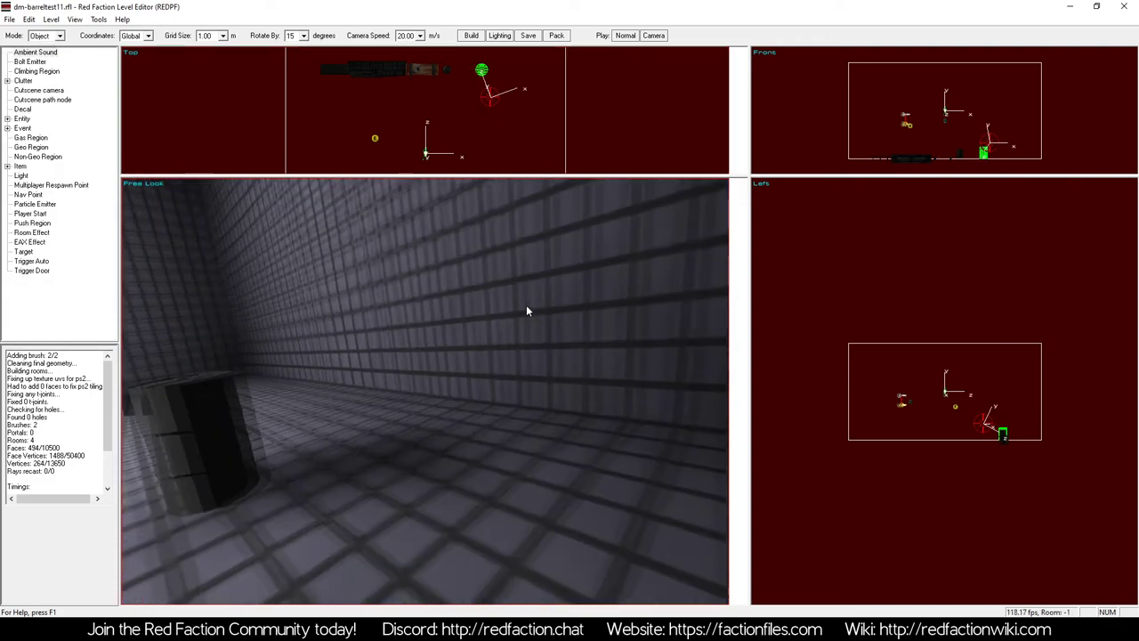
Apply the mtl_fansides.tga texture from the Wall - Metal folder to the barrel brush in Texture mode, using box mapping
{"action": "left_click", "coordinate": [58, 36]}
{"action": "left_click", "coordinate": [39, 71]}
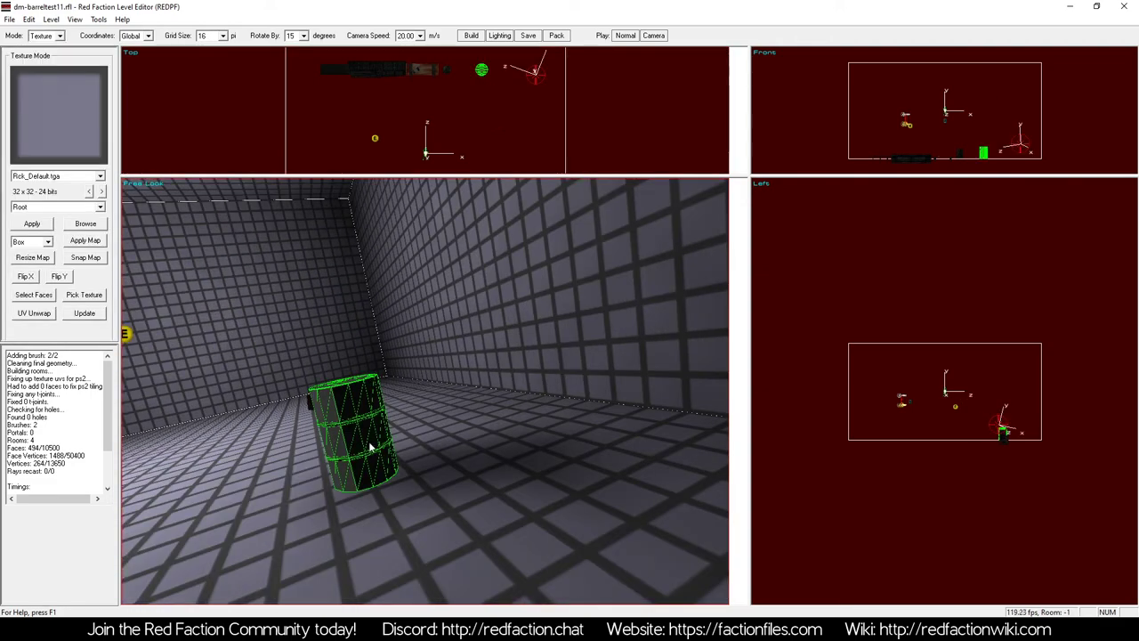
{"action": "left_click", "coordinate": [347, 427]}
{"action": "left_click", "coordinate": [85, 223]}
{"action": "left_click", "coordinate": [426, 256]}
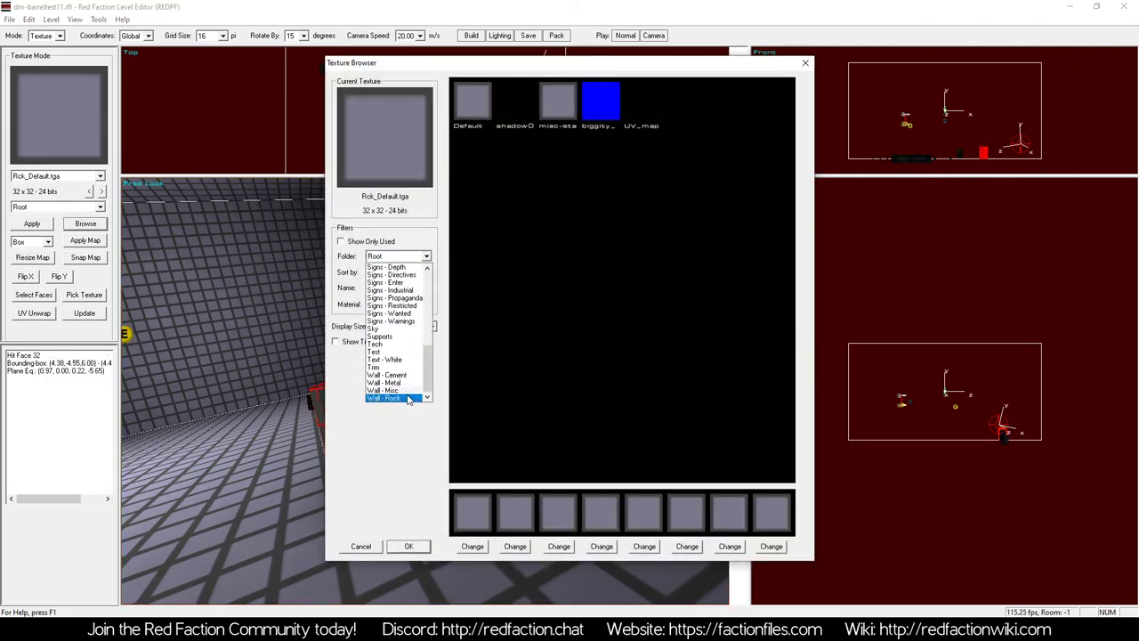
{"action": "left_click", "coordinate": [392, 383]}
{"action": "double_click", "coordinate": [565, 156]}
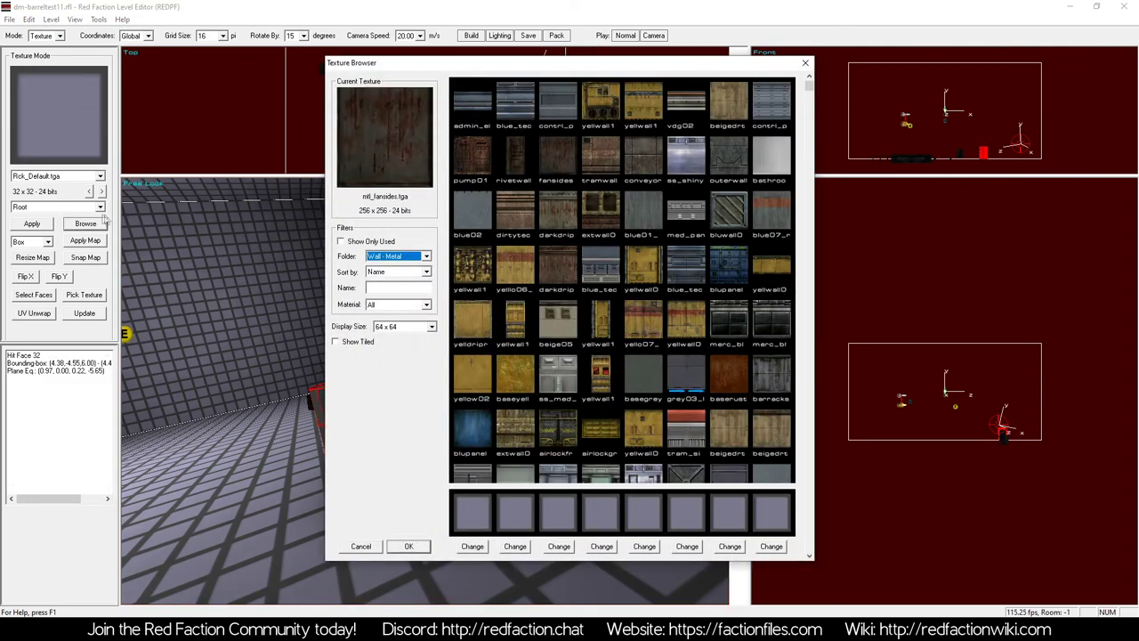
Switch to Object mode and examine the retextured barrel brush and its neighbouring clutter from several angles and distances
{"action": "left_click", "coordinate": [47, 36]}
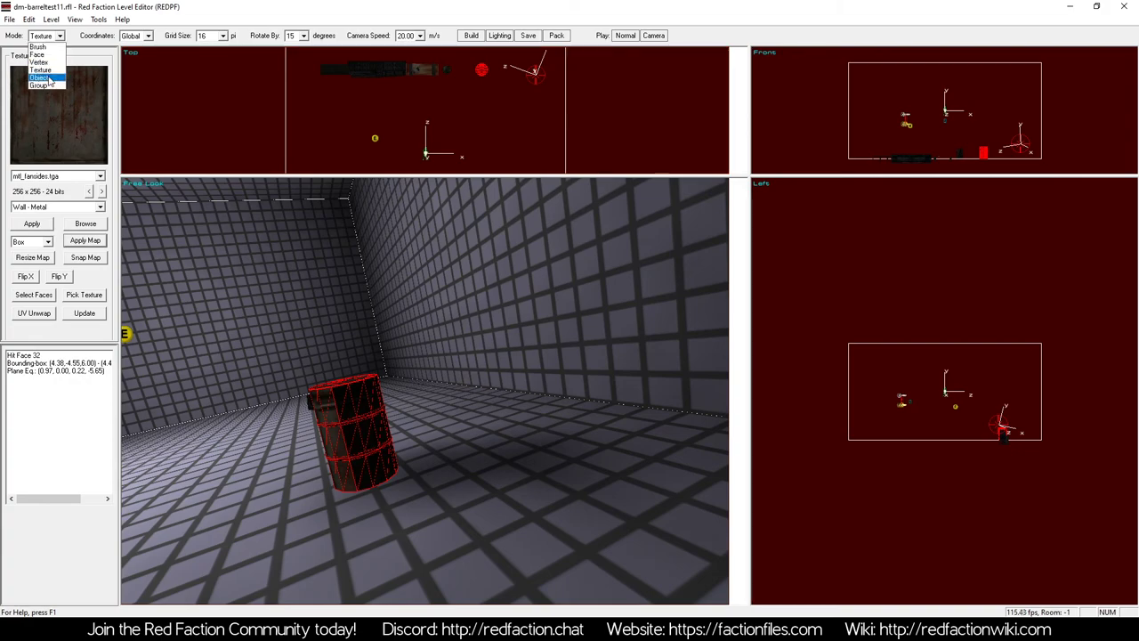
{"action": "left_click", "coordinate": [41, 78]}
{"action": "key", "text": "KP_1"}
{"action": "key", "text": "KP_6"}
{"action": "key", "text": "KP_1"}
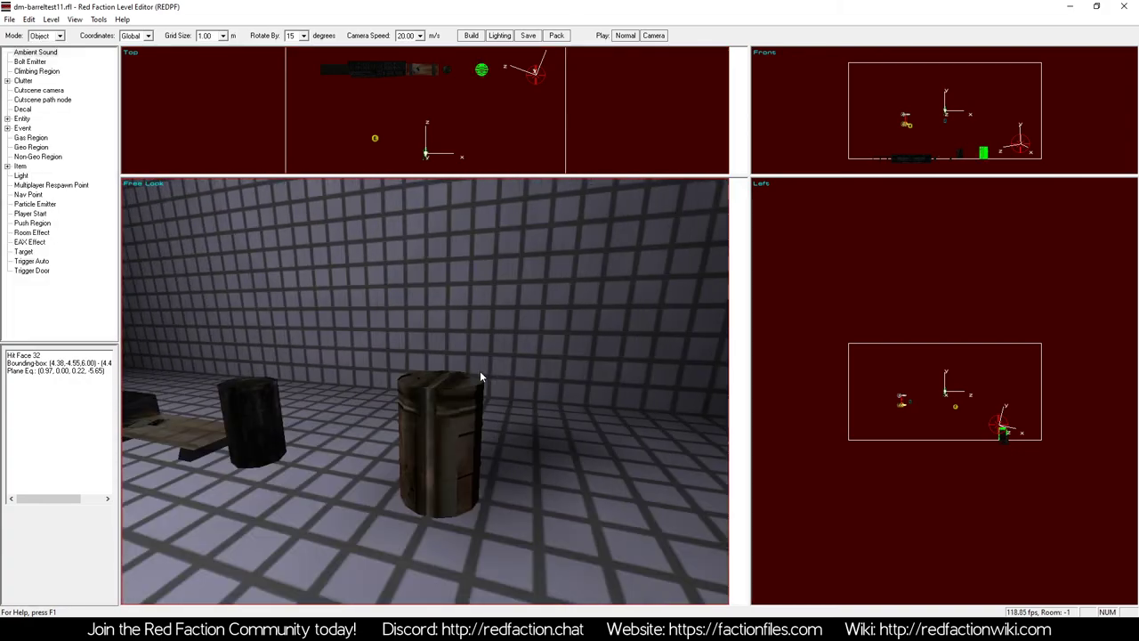
{"action": "key", "text": "a"}
{"action": "key", "text": "z"}
{"action": "key", "text": "z"}
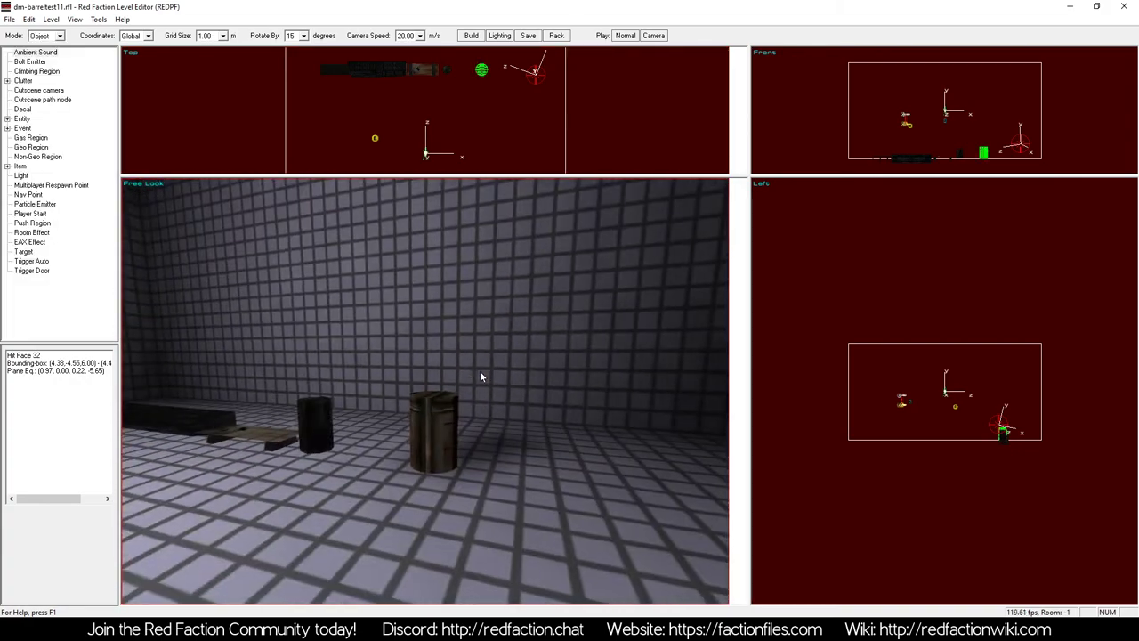
{"action": "key", "text": "a"}
{"action": "key", "text": "KP_8"}
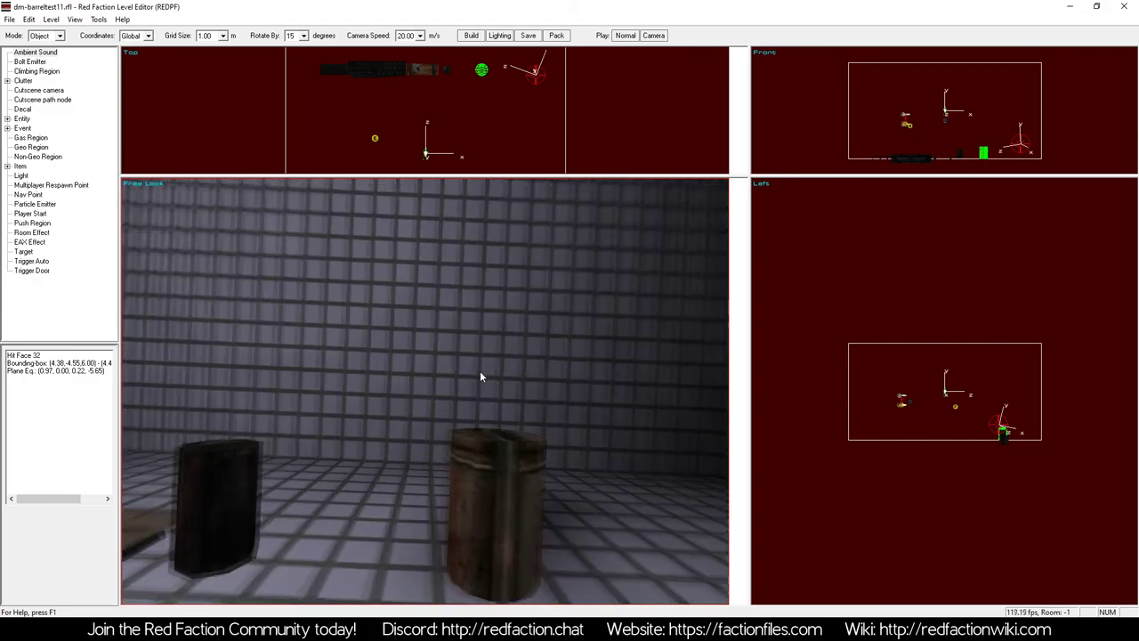
{"action": "key", "text": "KP_3"}
{"action": "key", "text": "KP_4"}
{"action": "key", "text": "a"}
{"action": "key", "text": "KP_6"}
{"action": "key", "text": "KP_4"}
{"action": "key", "text": "z"}
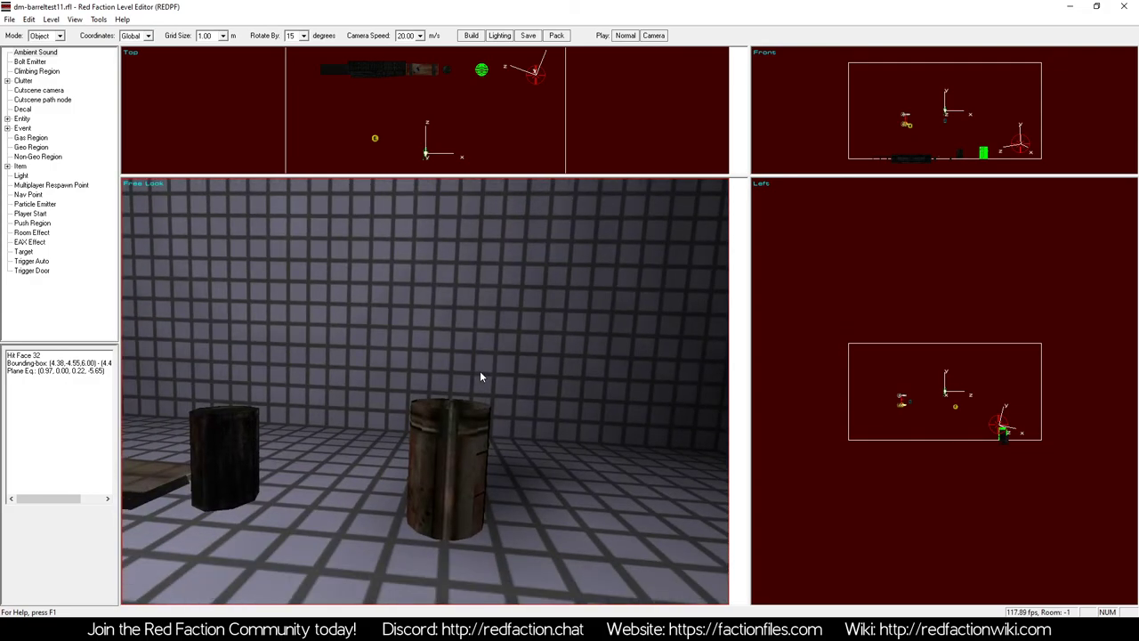
{"action": "key", "text": "KP_2"}
{"action": "key", "text": "a"}
{"action": "key", "text": "z"}
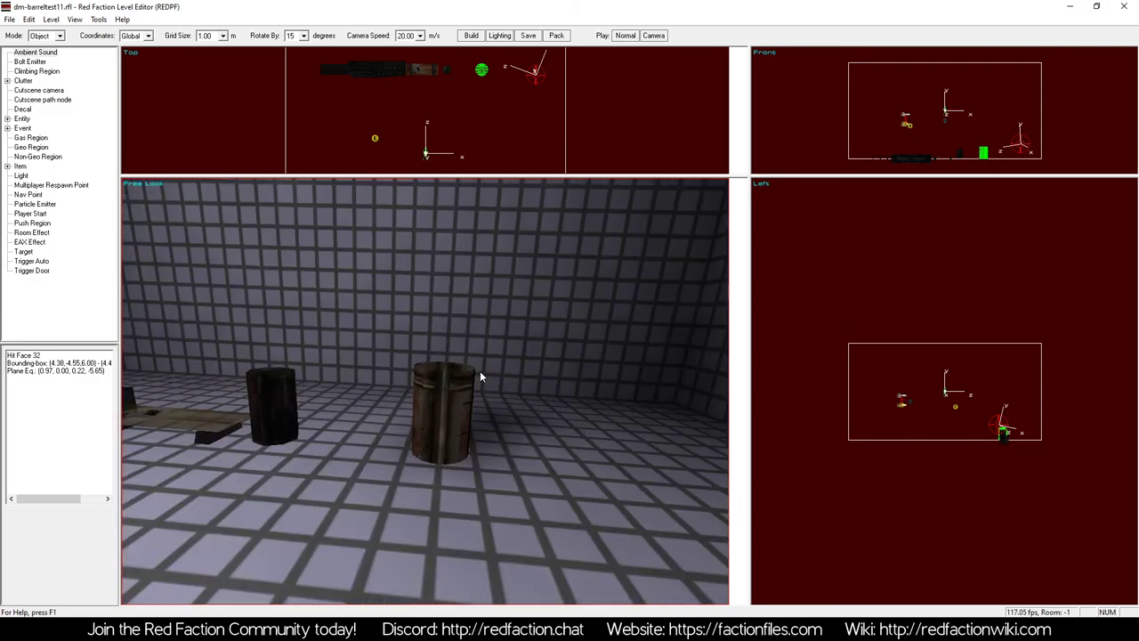
Save the dm-barreltest11 level and pack it into a VPP file
{"action": "left_click", "coordinate": [529, 36]}
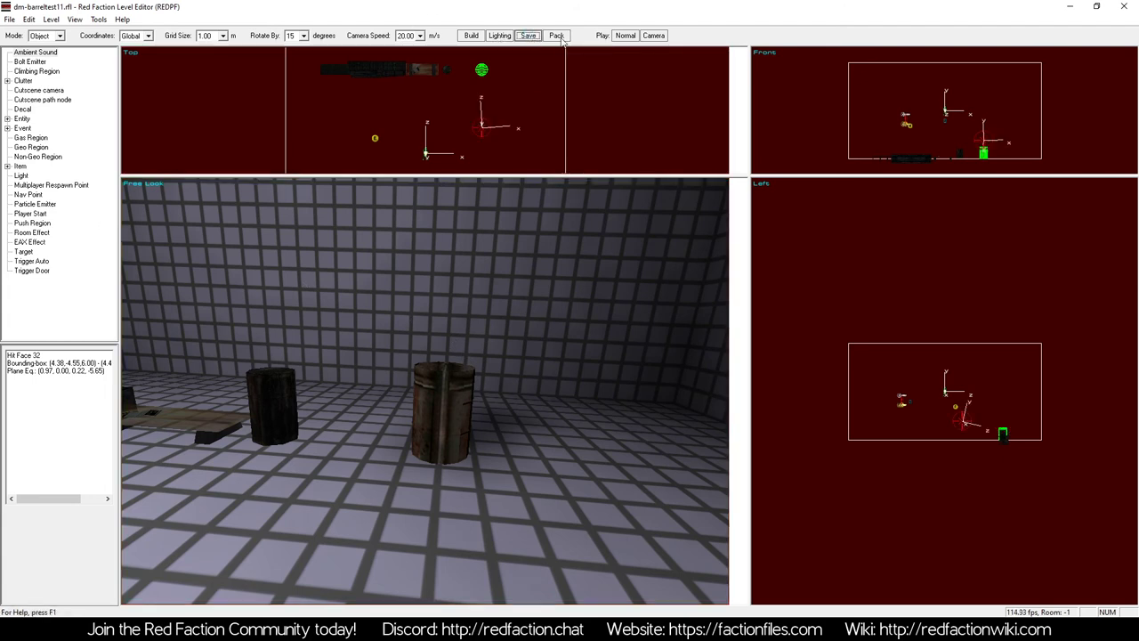
{"action": "left_click", "coordinate": [561, 38]}
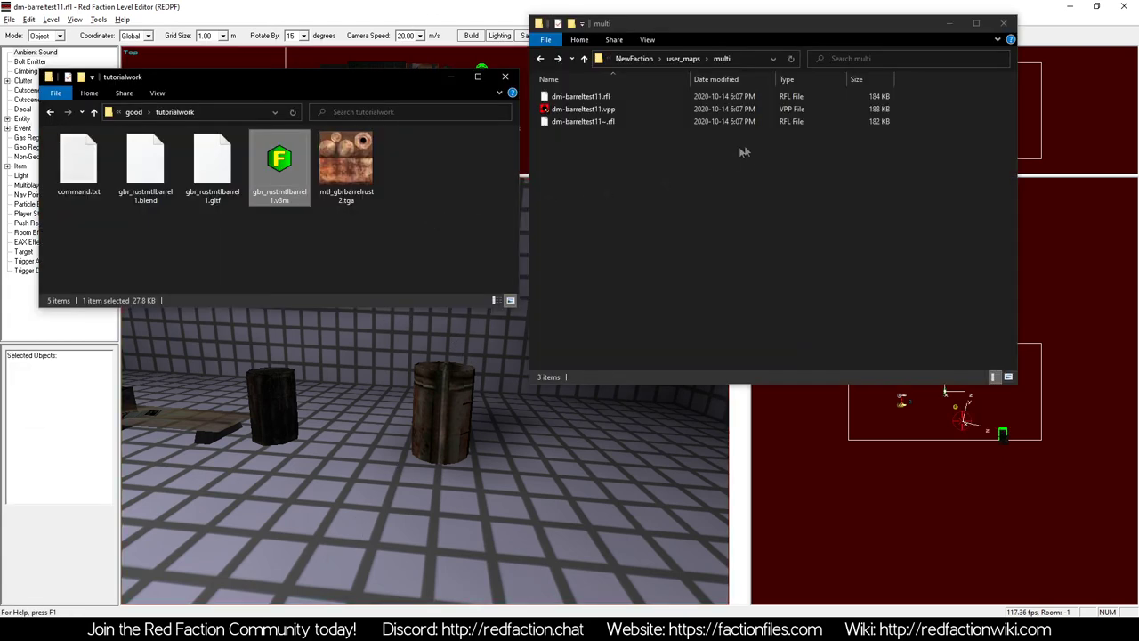
Open dm-barreltest11.vpp from the multi folder for editing in VPPBUILDER32
{"action": "left_click", "coordinate": [649, 140]}
{"action": "double_click", "coordinate": [599, 111]}
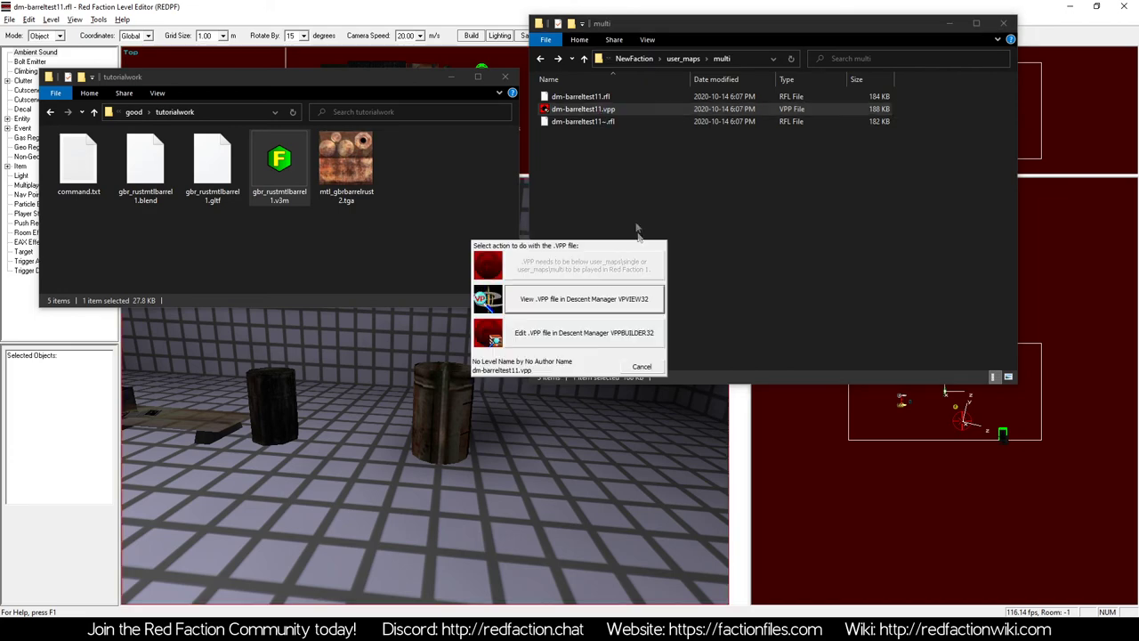
{"action": "left_click", "coordinate": [585, 331]}
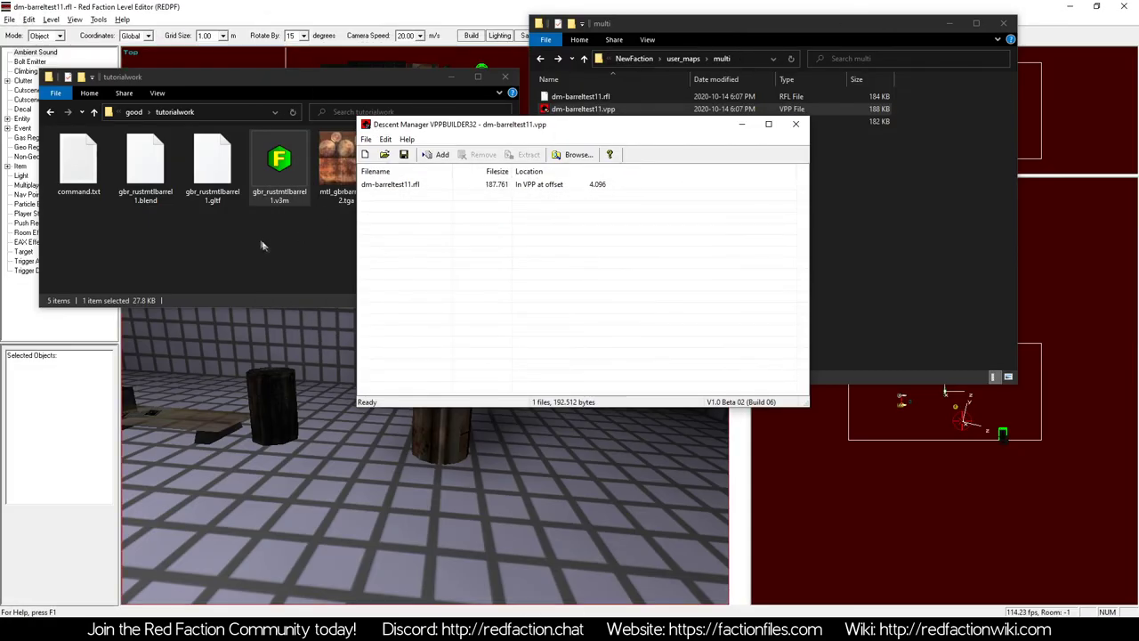
Add gbr_rustmtlbarrel1.v3m and mtl_gbrbarrelrust2.tga from the tutorialwork folder to the dm-barreltest11.vpp archive and save it
{"action": "left_click_drag", "start_coordinate": [310, 259], "coordinate": [346, 165]}
{"action": "left_click_drag", "start_coordinate": [409, 253], "coordinate": [265, 154]}
{"action": "left_click_drag", "start_coordinate": [281, 162], "coordinate": [420, 210]}
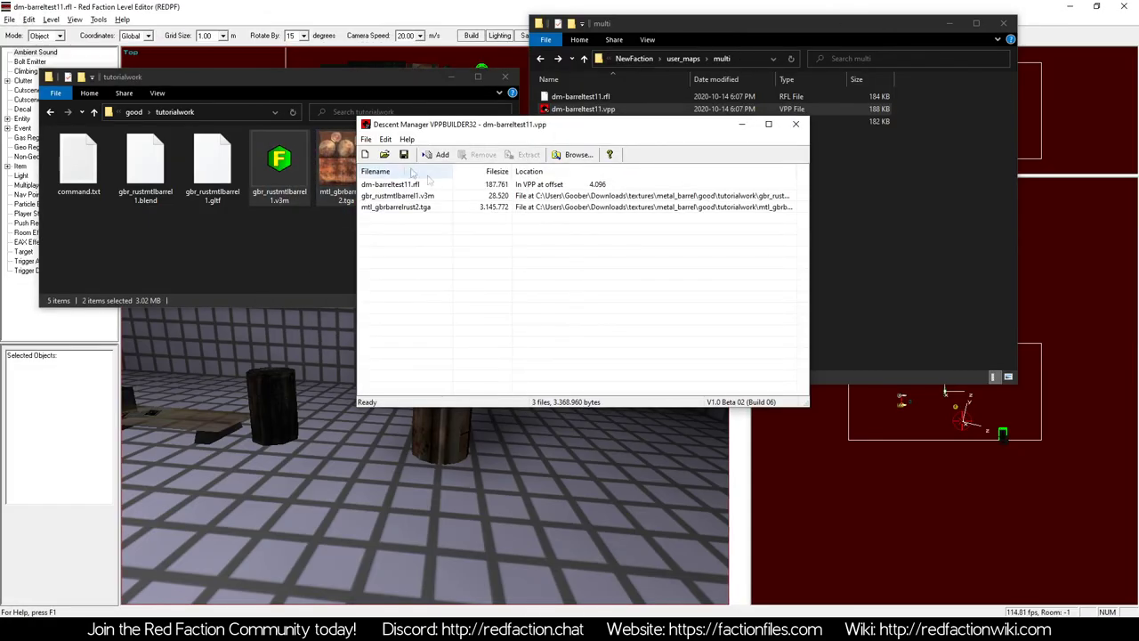
{"action": "left_click", "coordinate": [403, 157]}
Switch to the Red Faction game and start a DM multiplayer game with only the dm-barreltest11 level in the map list
{"action": "left_click", "coordinate": [329, 7]}
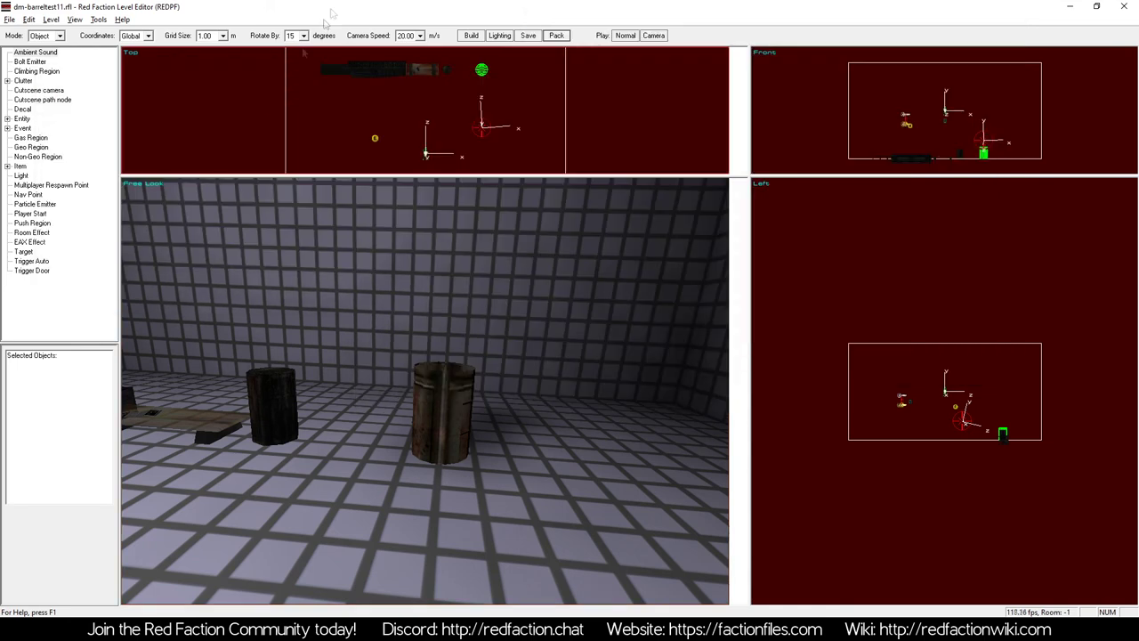
{"action": "left_click", "coordinate": [48, 628]}
{"action": "left_click", "coordinate": [868, 314]}
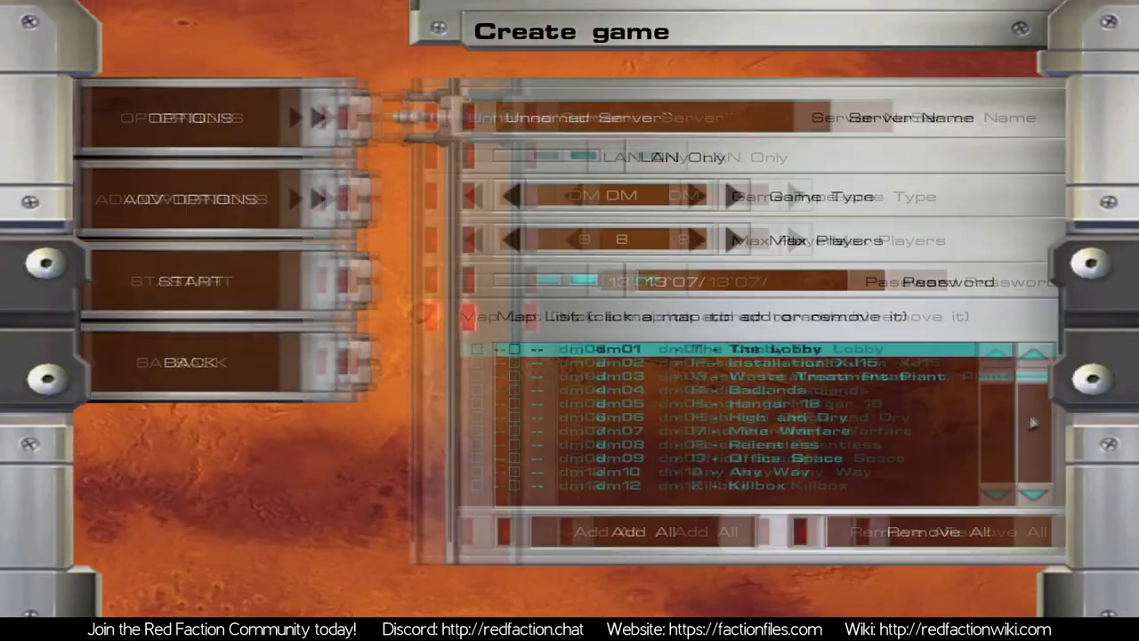
{"action": "left_click_drag", "start_coordinate": [998, 378], "coordinate": [999, 478]}
{"action": "left_click", "coordinate": [801, 485]}
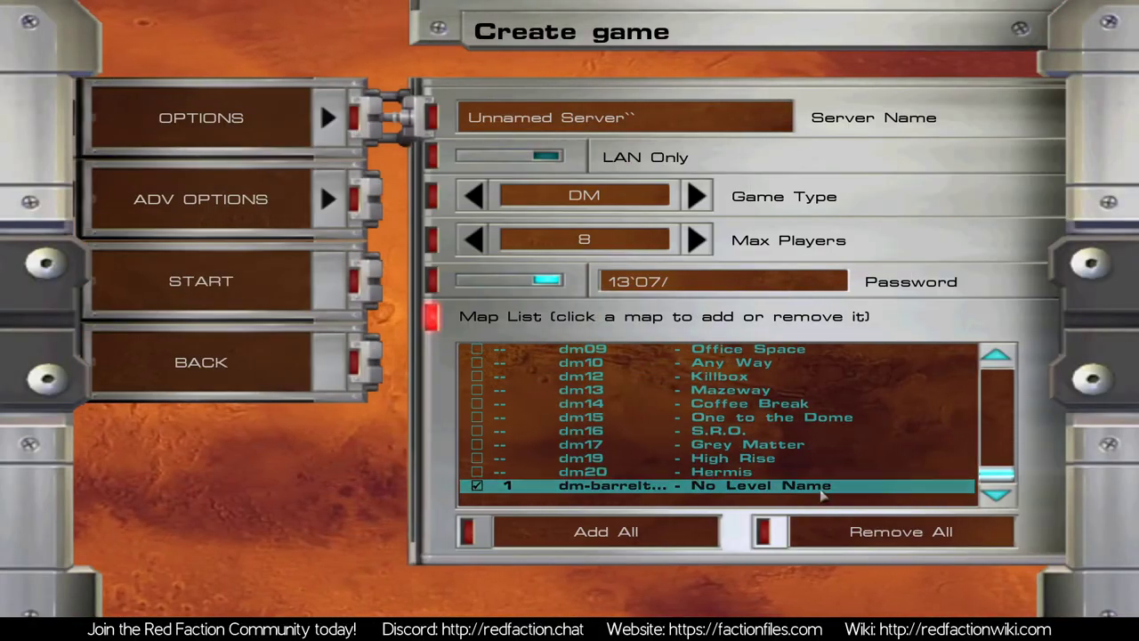
{"action": "left_click", "coordinate": [287, 306]}
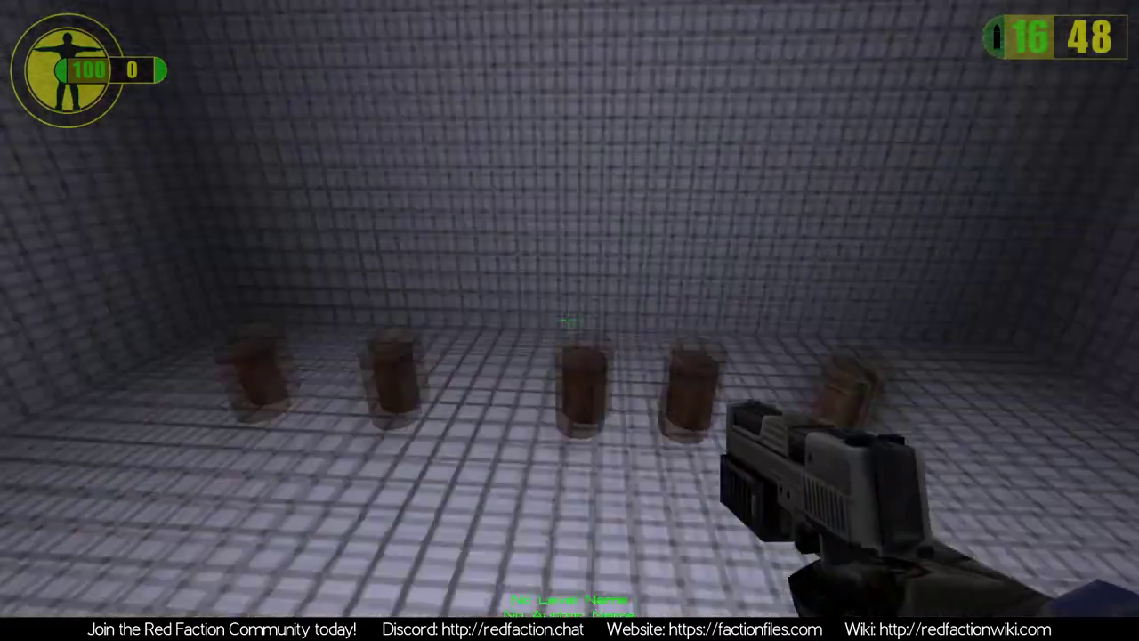
Walk up to the metal-textured barrel brush in the running level, fire two shots at it and reload the pistol
{"action": "key", "text": "w"}
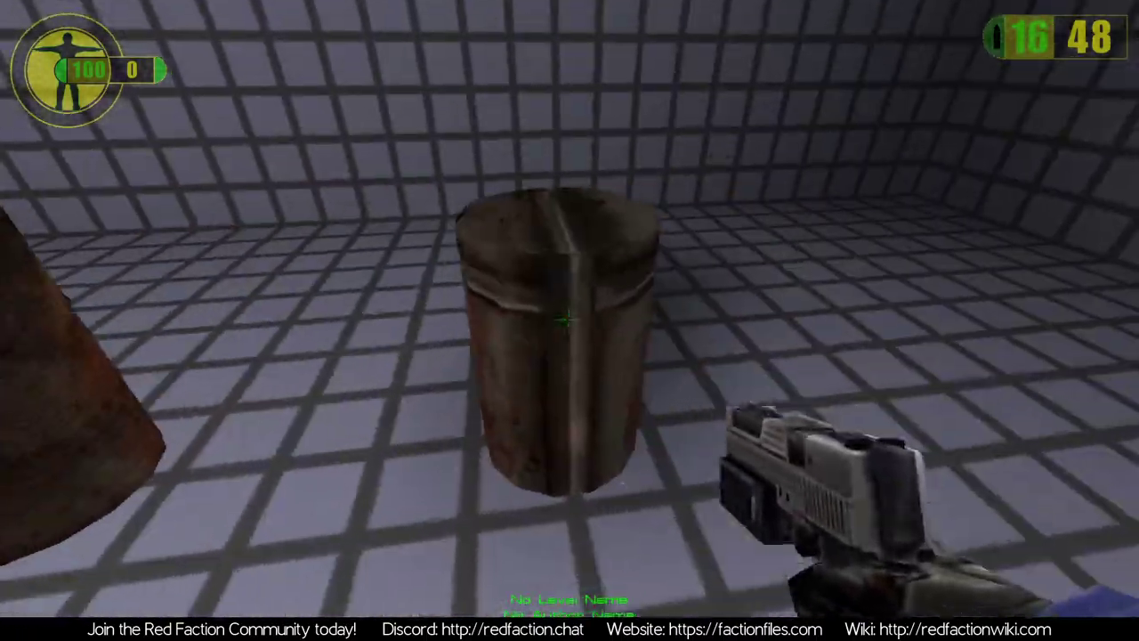
{"action": "left_click", "coordinate": [569, 320]}
{"action": "left_click", "coordinate": [570, 321]}
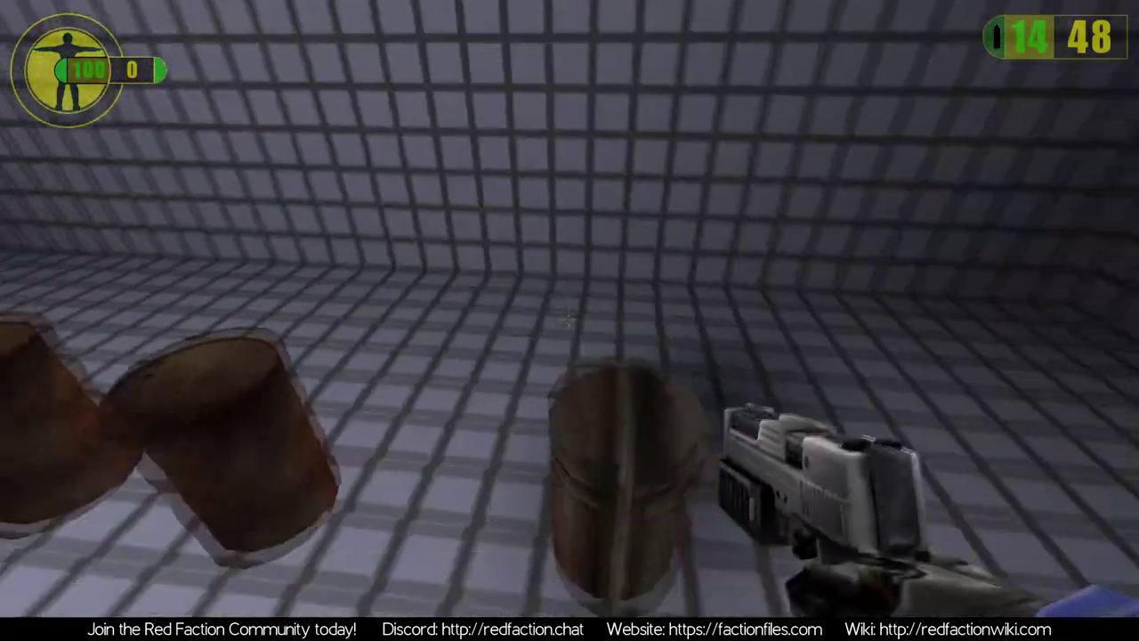
{"action": "key", "text": "r"}
{"action": "key", "text": "w"}
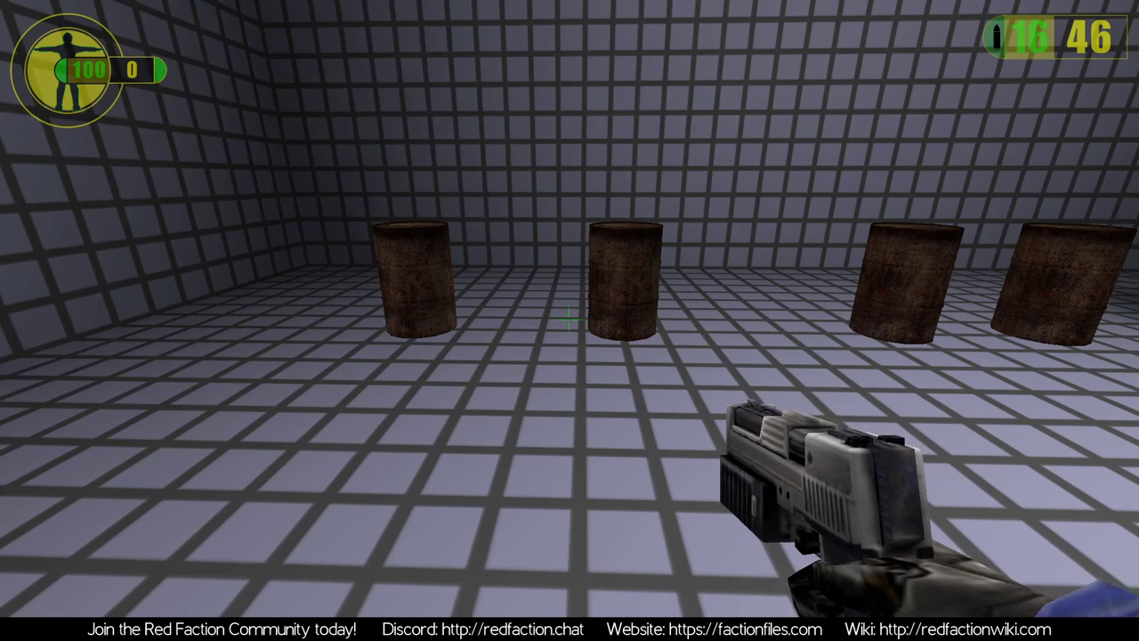
Move around the room in the running level to compare the row of rusty barrels with the barrel brush from different distances
{"action": "key", "text": "d"}
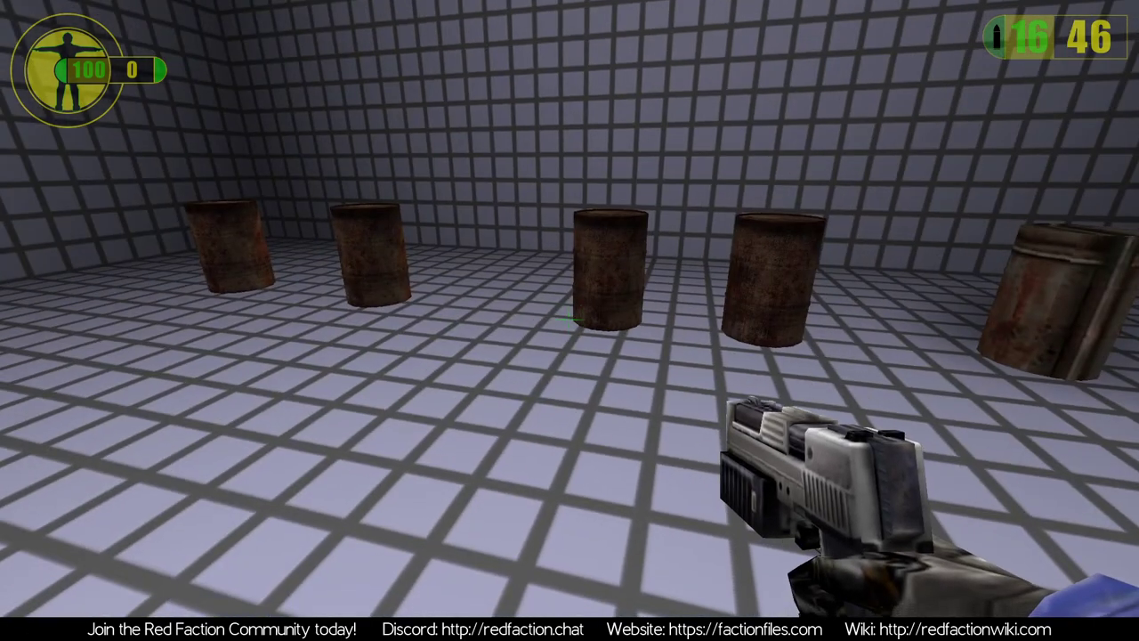
{"action": "key", "text": "d"}
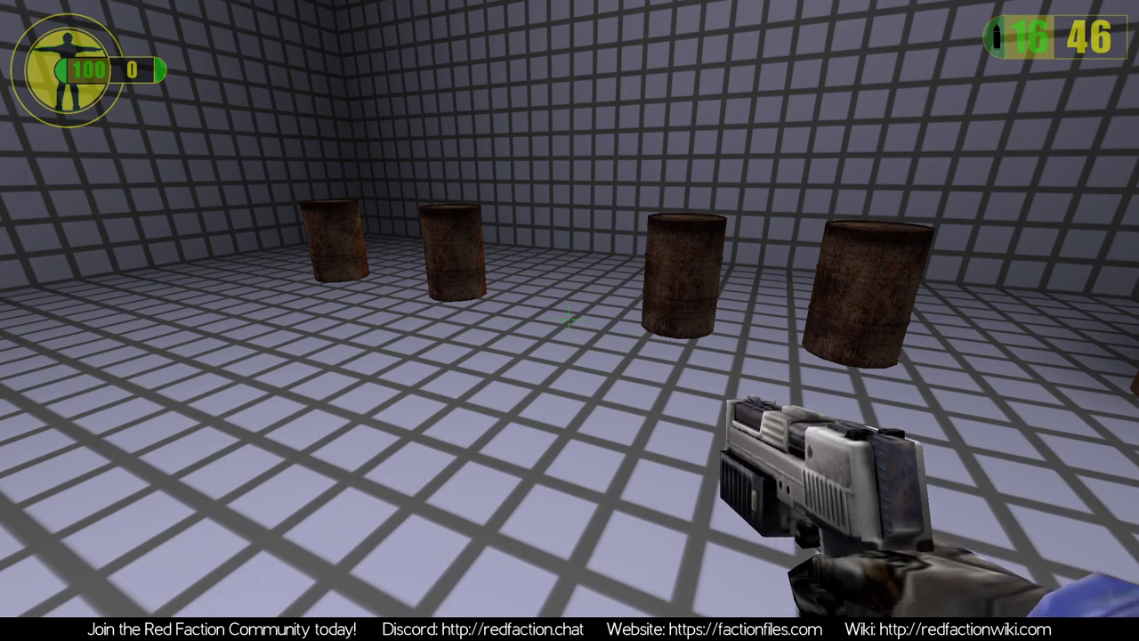
{"action": "key", "text": "s"}
{"action": "key", "text": "w"}
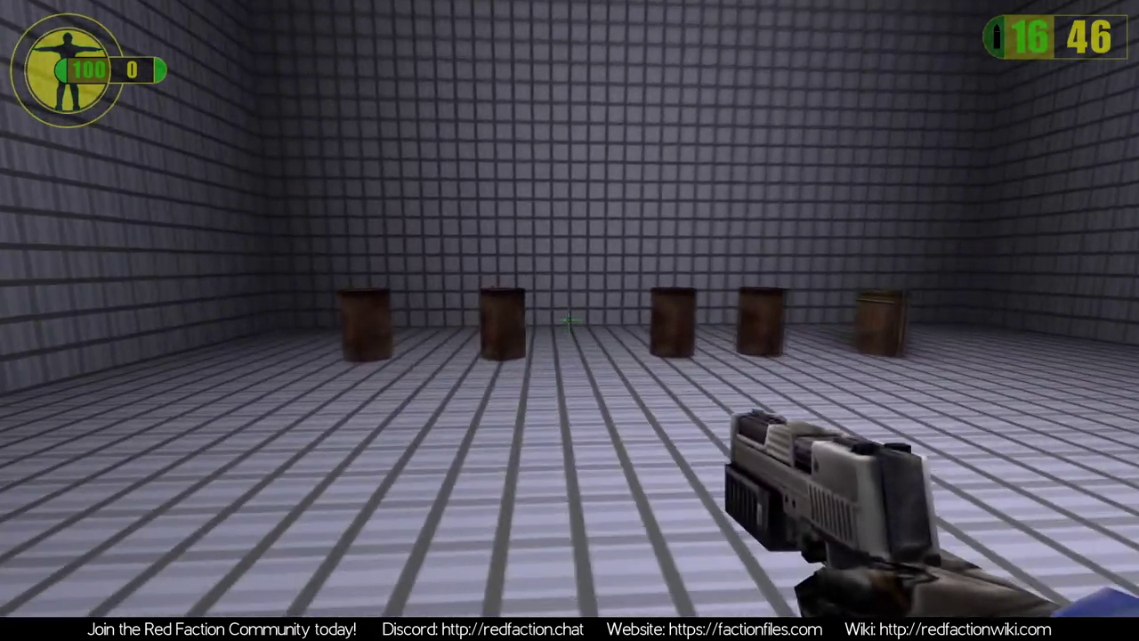